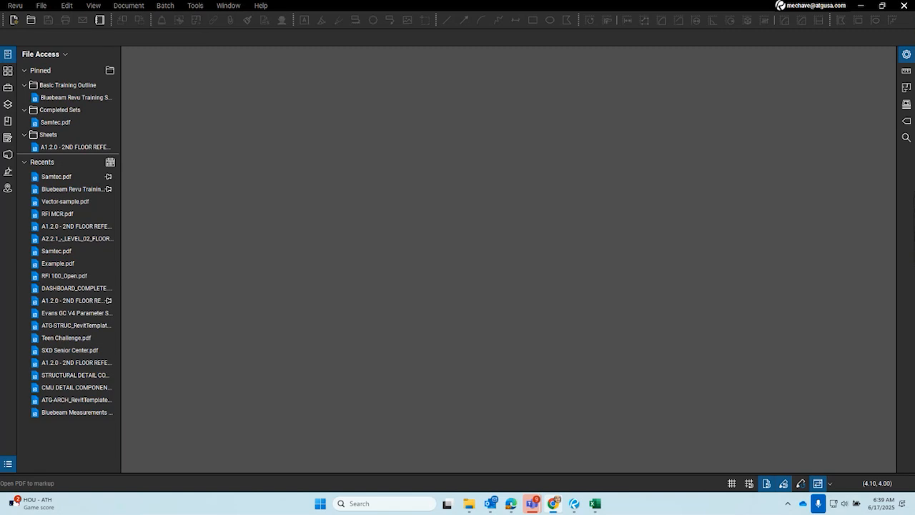
Display the Tool Chest and widen it so that more tools fit in each row
left_click(270, 215)
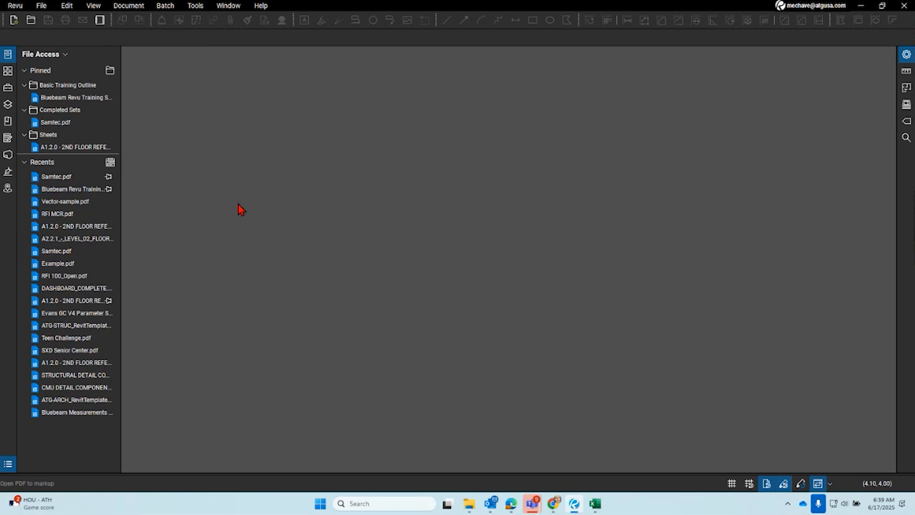
left_click(8, 103)
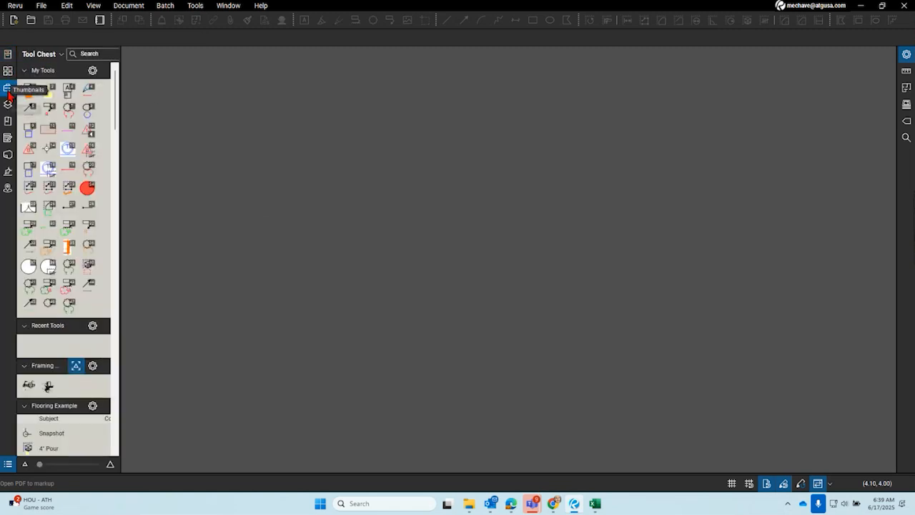
left_click_drag(117, 116, 201, 116)
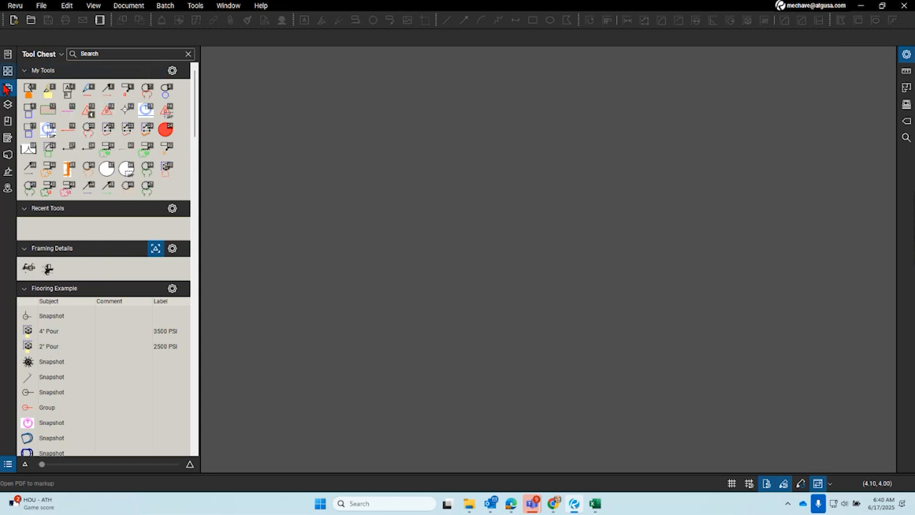
Open the pinned A1.2.0 - 2ND FLOOR REFERENCE PLAN and show the Tool Chest beside it
left_click(9, 58)
left_click(97, 146)
left_click(9, 57)
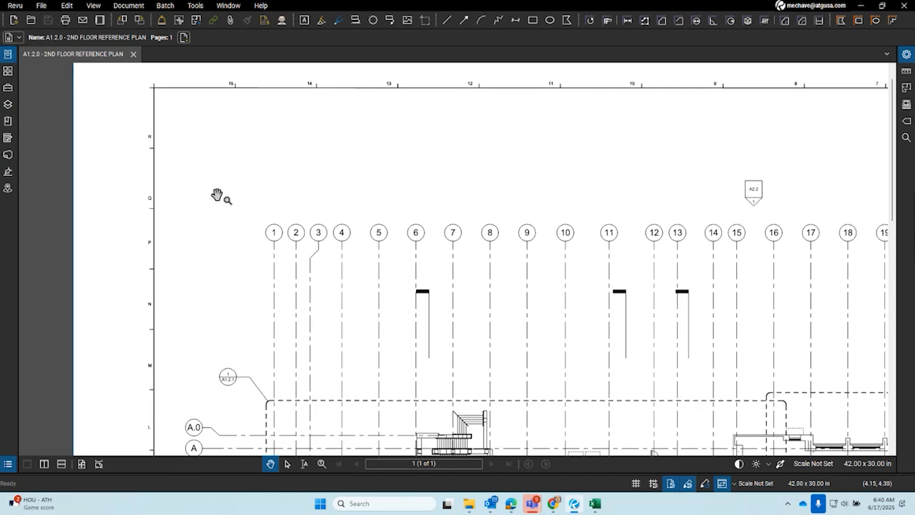
left_click_drag(156, 166, 61, 111)
left_click(8, 88)
scroll(407, 255, "down", 3)
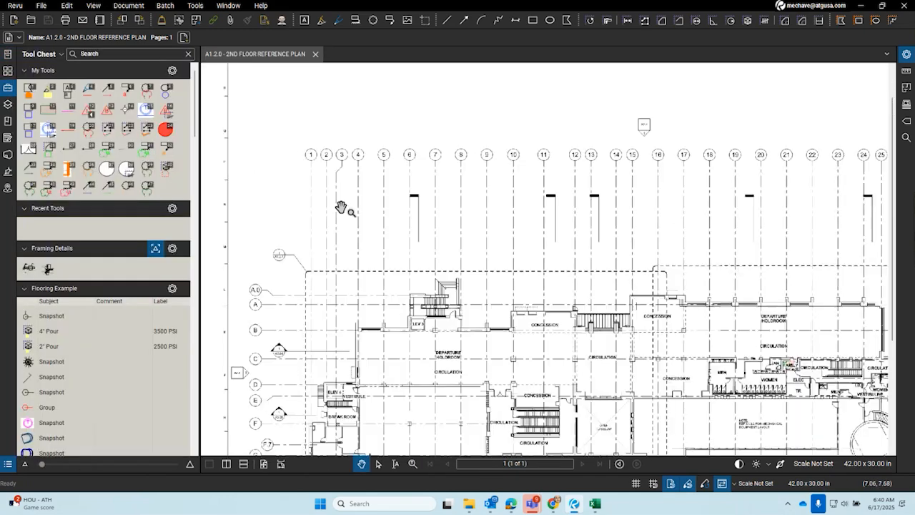
Look through the tool sets below My Tools in the Tool Chest
scroll(422, 222, "up", 6)
scroll(429, 214, "up", 5)
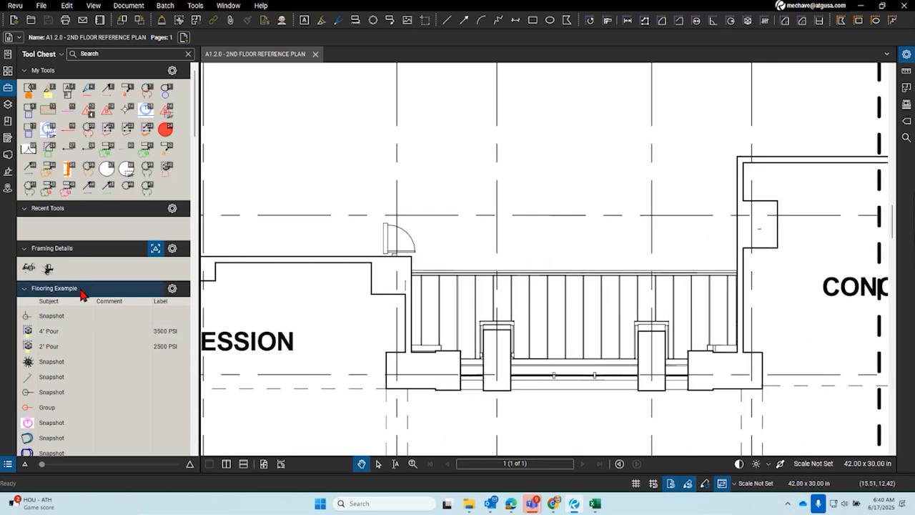
scroll(60, 387, "down", 20)
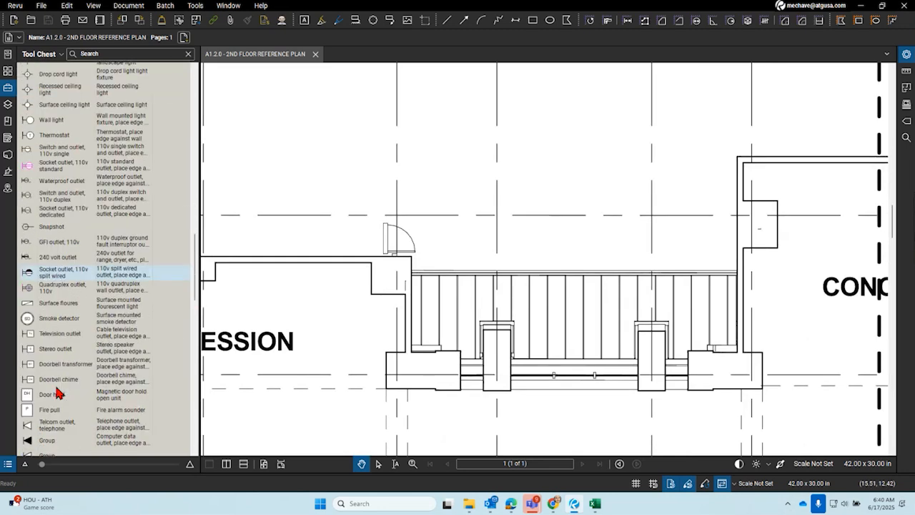
scroll(60, 387, "up", 20)
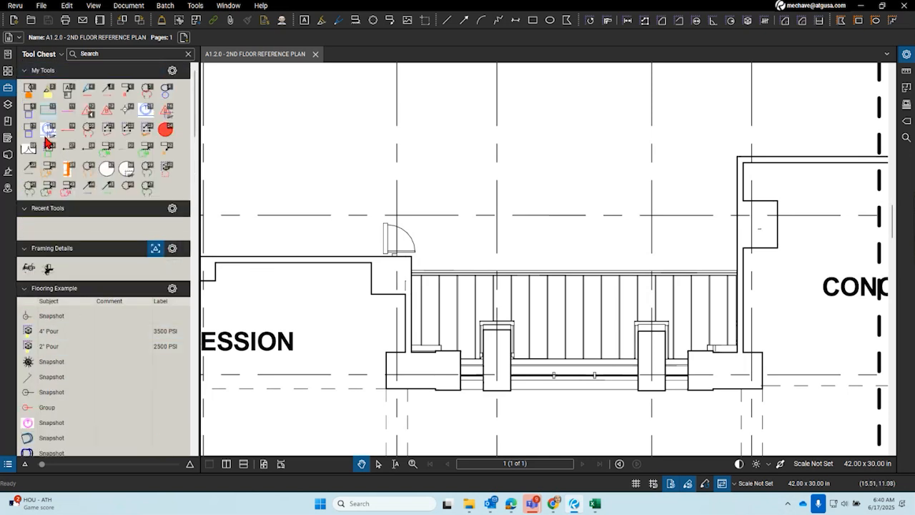
Add the 4" Pour tool from the Flooring Example set to the end of My Tools
left_click(49, 331)
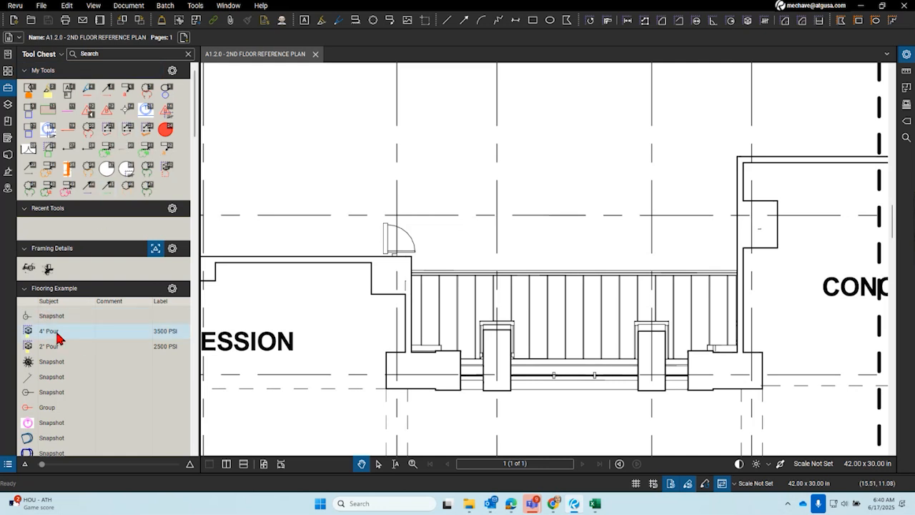
left_click_drag(165, 189, 166, 190)
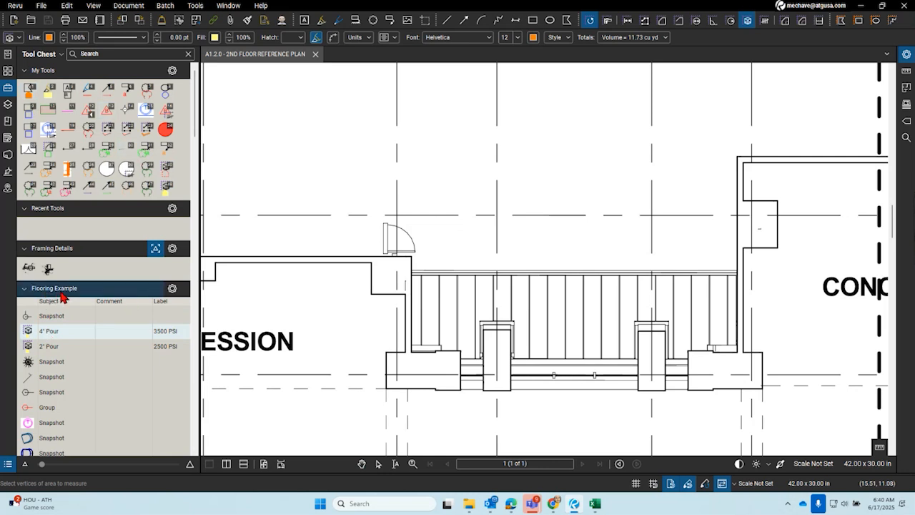
scroll(93, 375, "down", 3)
scroll(92, 375, "up", 3)
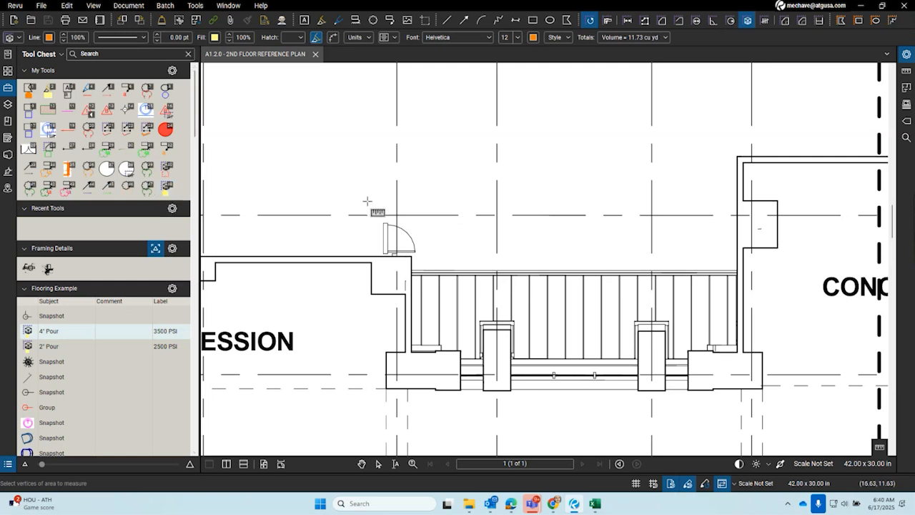
key("Escape")
Enlarge the tool symbols shown in the Tool Chest
left_click(34, 97)
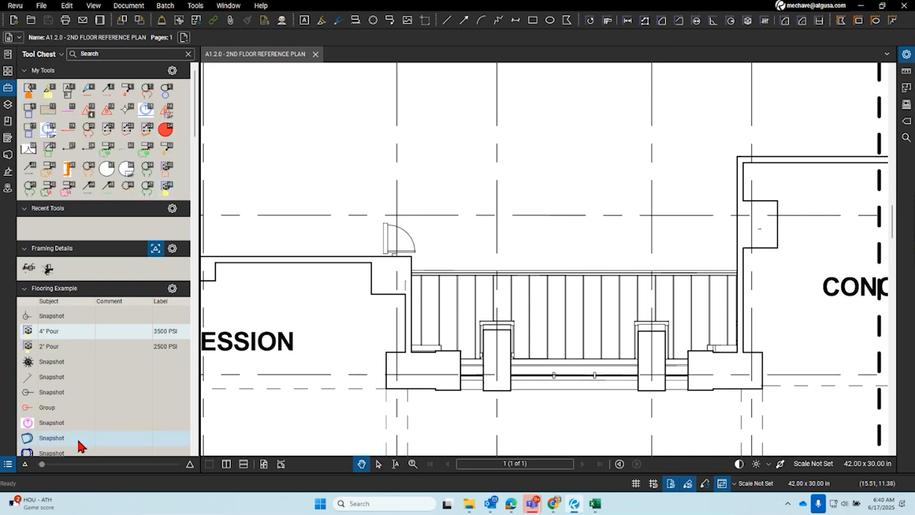
left_click_drag(42, 464, 147, 465)
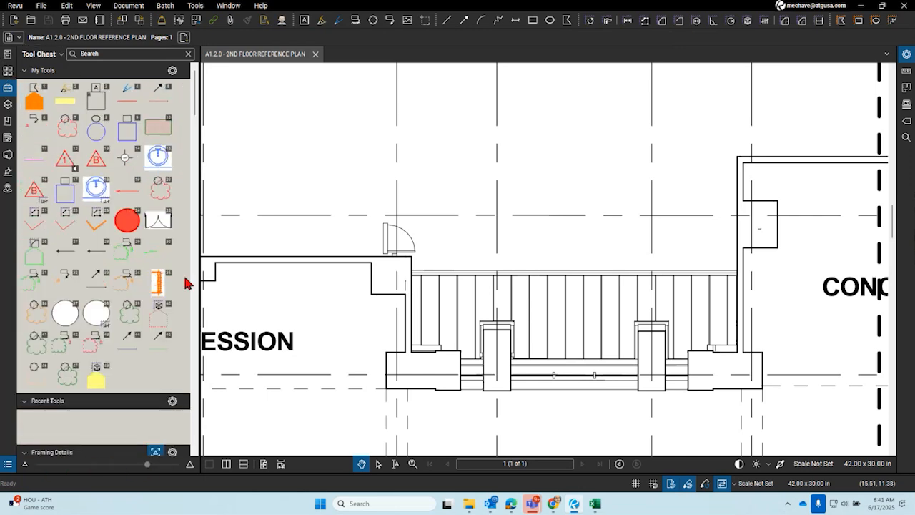
left_click(141, 373)
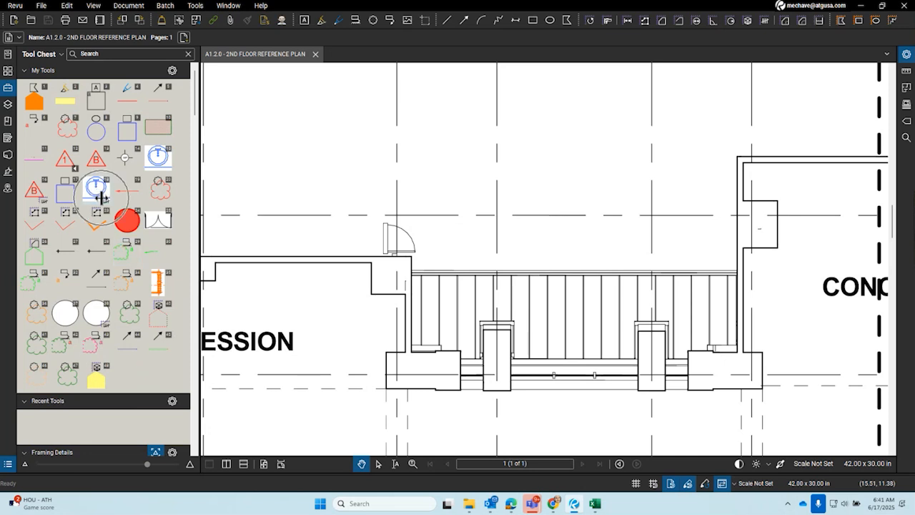
Place the red S line markup from My Tools above the hatched strip between the concessions, and delete it
left_click(445, 178)
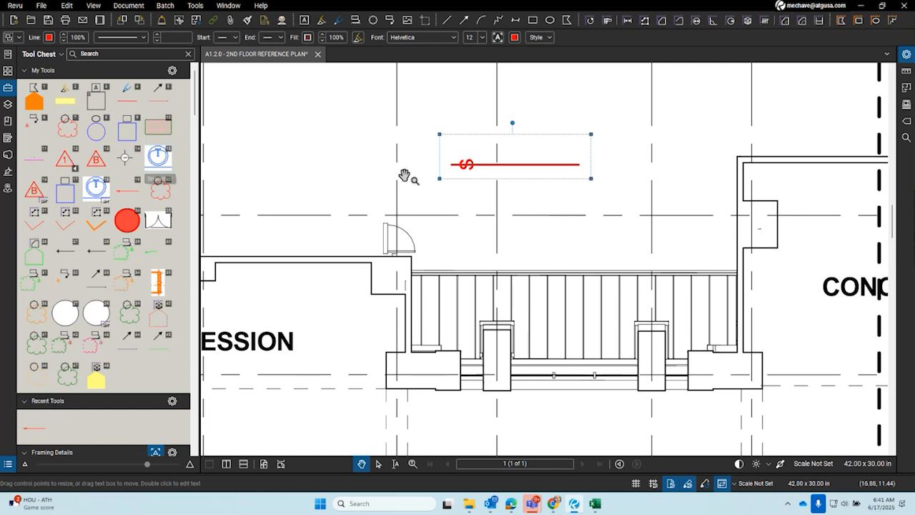
key("Delete")
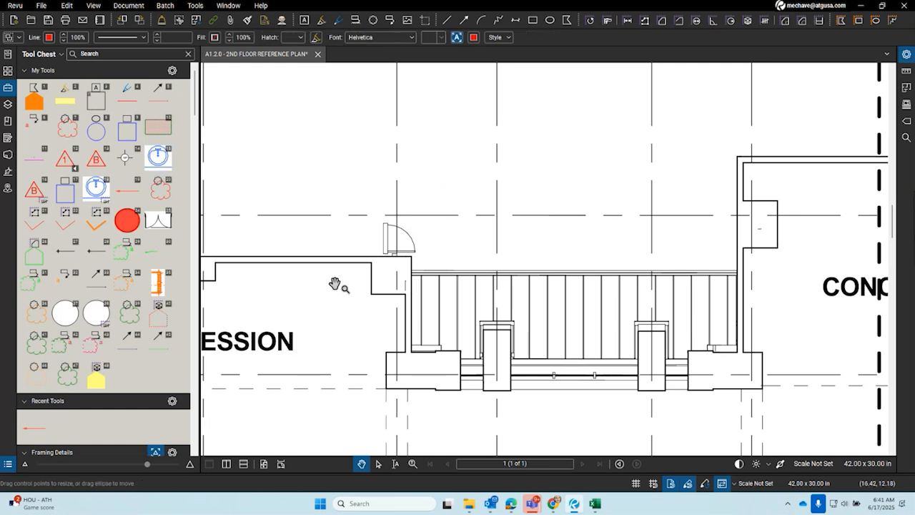
Place the blue sink snapshot from My Tools on the leftmost sink in the MEN restroom and show the Markups List
key("shift+alt+c")
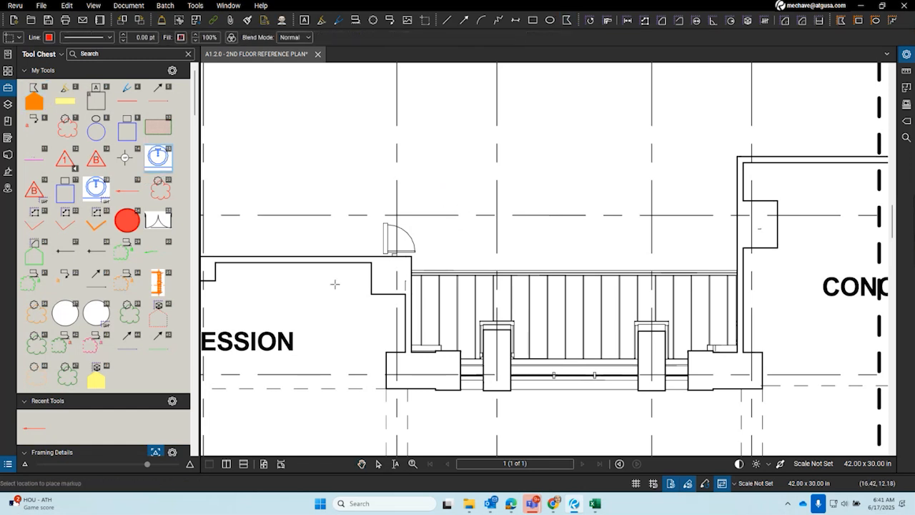
scroll(378, 220, "down", 2)
scroll(379, 220, "down", 2)
left_click(599, 293)
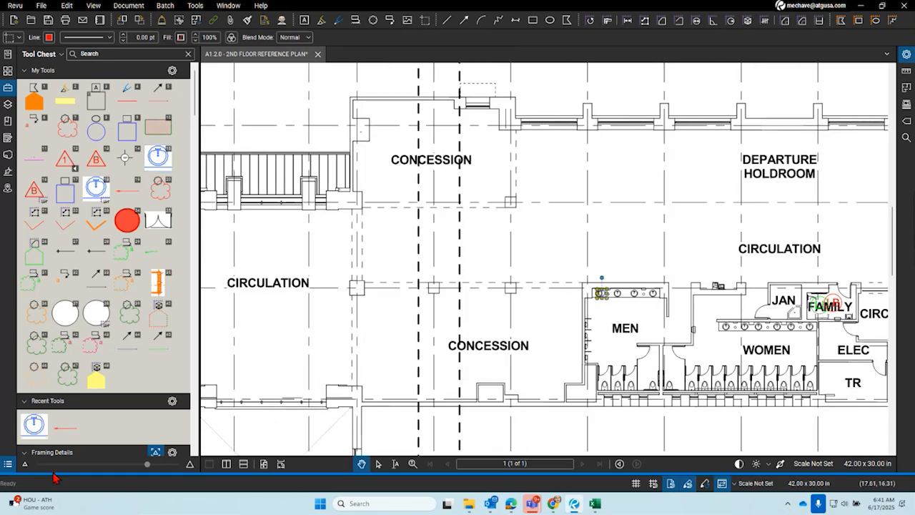
left_click(8, 465)
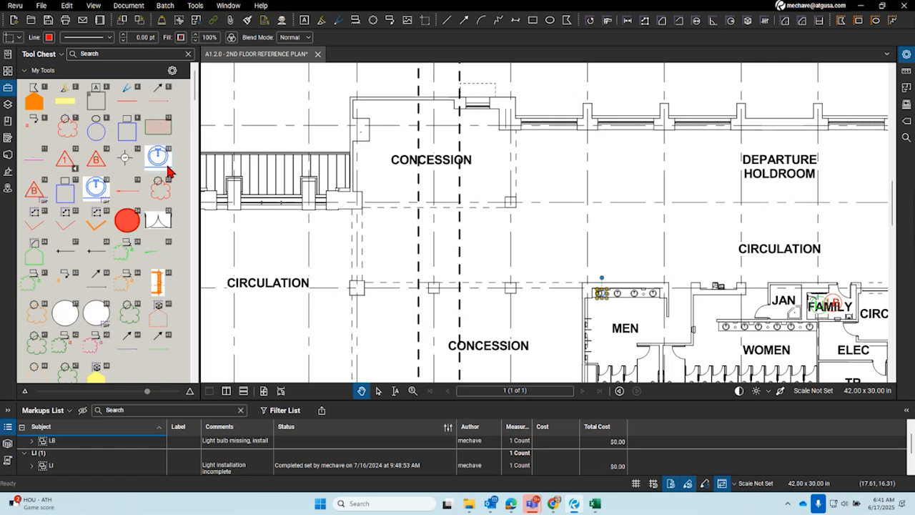
key("Escape")
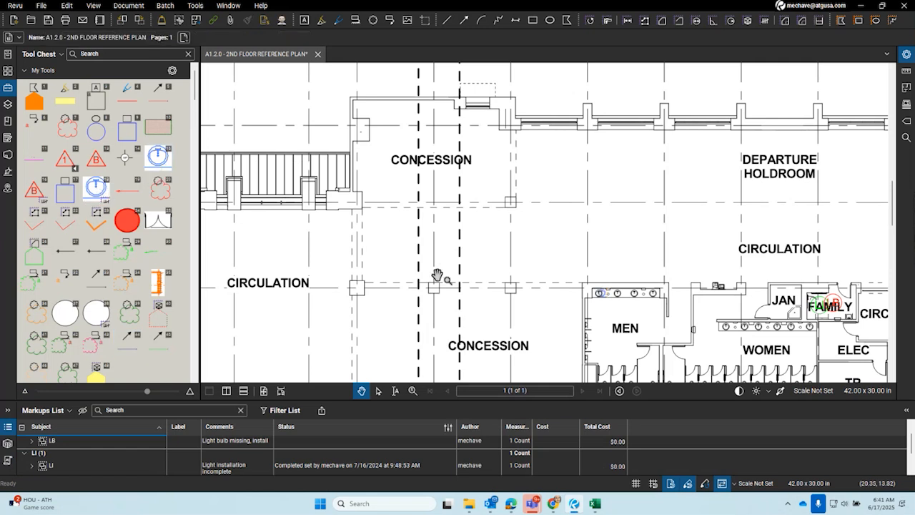
Count the three remaining sinks in the MEN restroom with the Sink count tool from My Tools
left_click(626, 304)
left_click(634, 293)
left_click(652, 293)
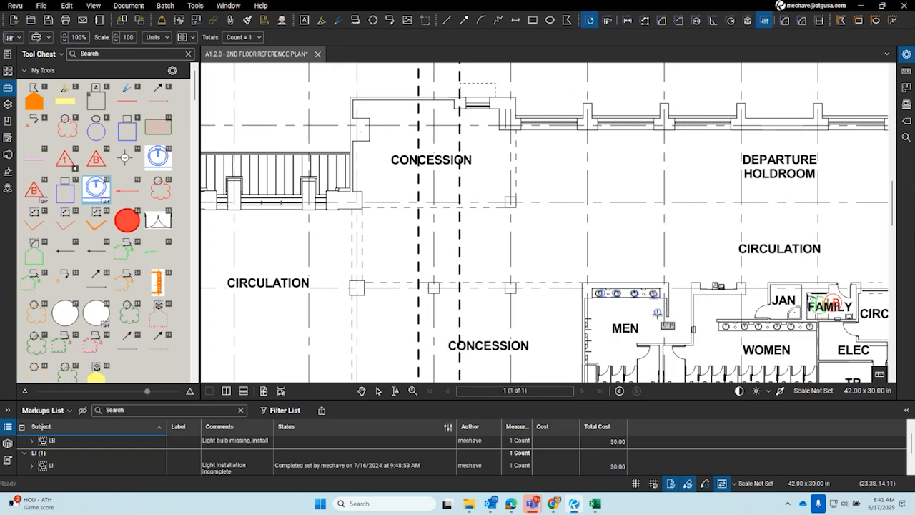
Return to the floor plan and compare the Sink and Snapshot entries in the temporarily enlarged Markups List
key("F1")
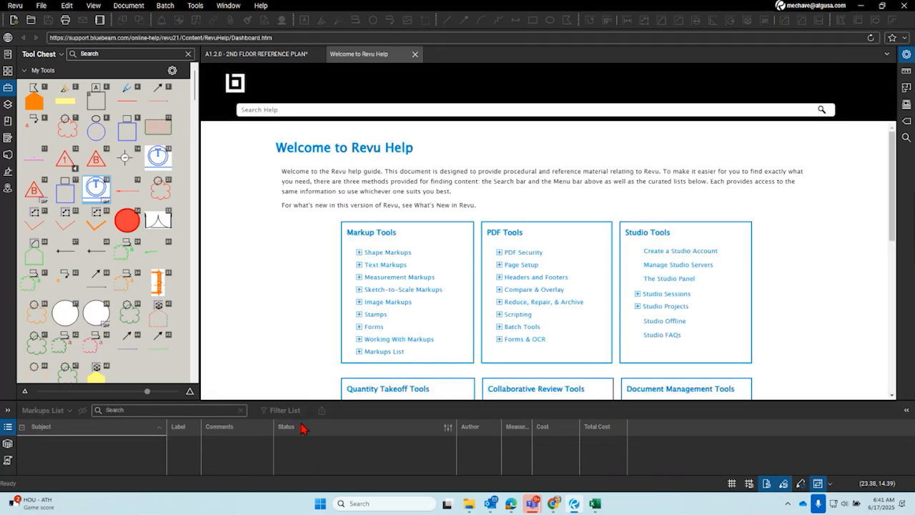
left_click(268, 57)
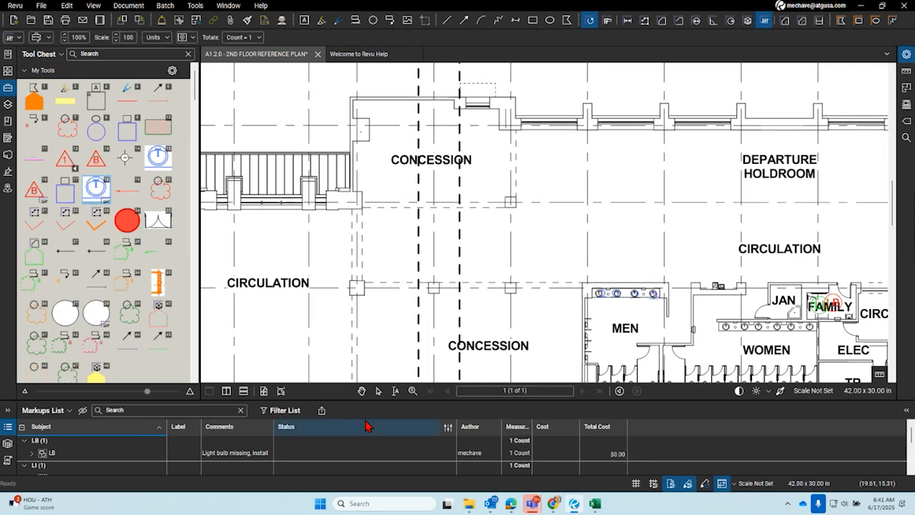
left_click_drag(363, 401, 366, 176)
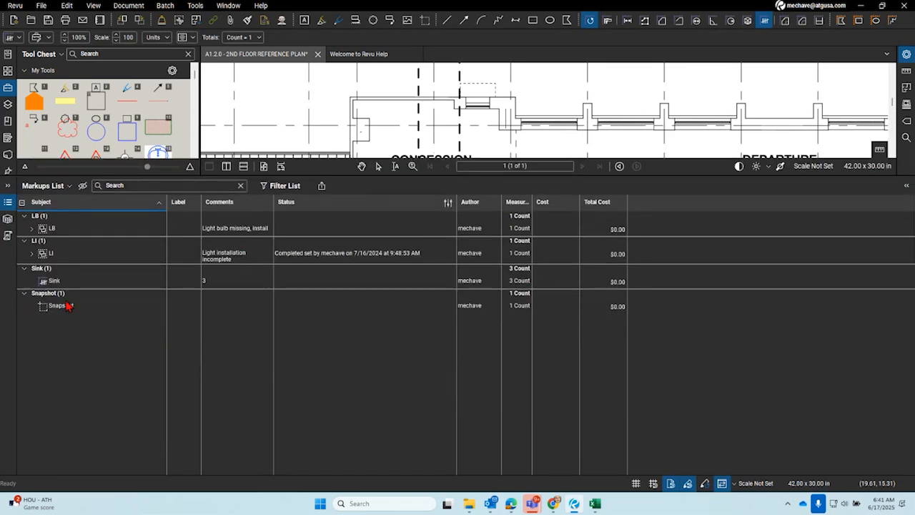
left_click(203, 284)
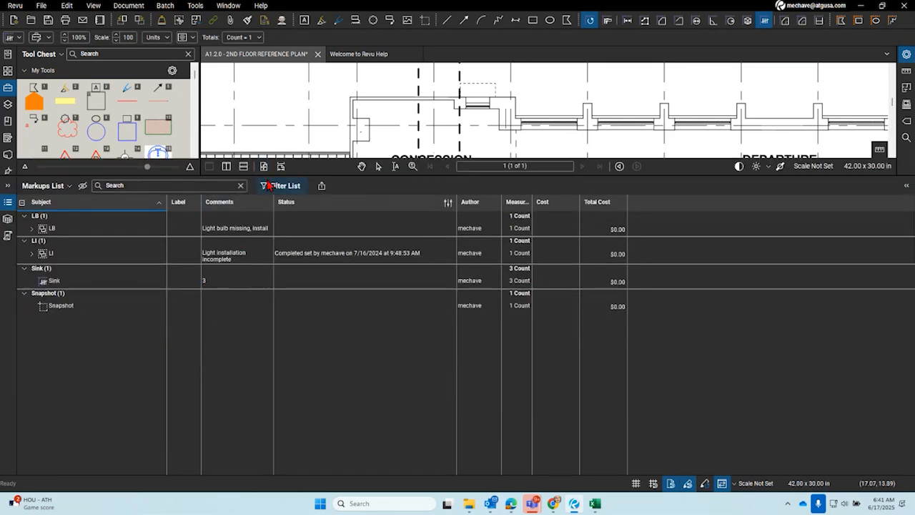
left_click_drag(267, 175, 265, 437)
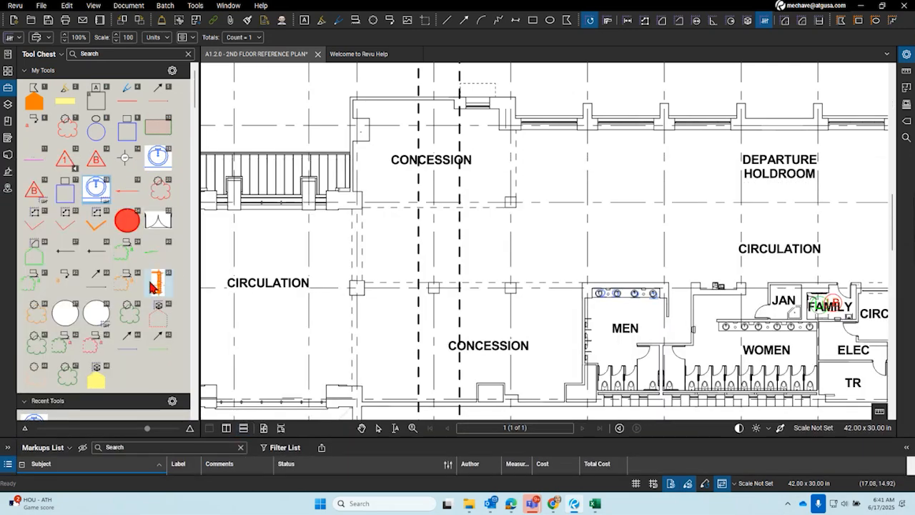
End the sink count and look through the tools in My Tools and the Flooring Example set
scroll(428, 253, "down", 5)
key("Escape")
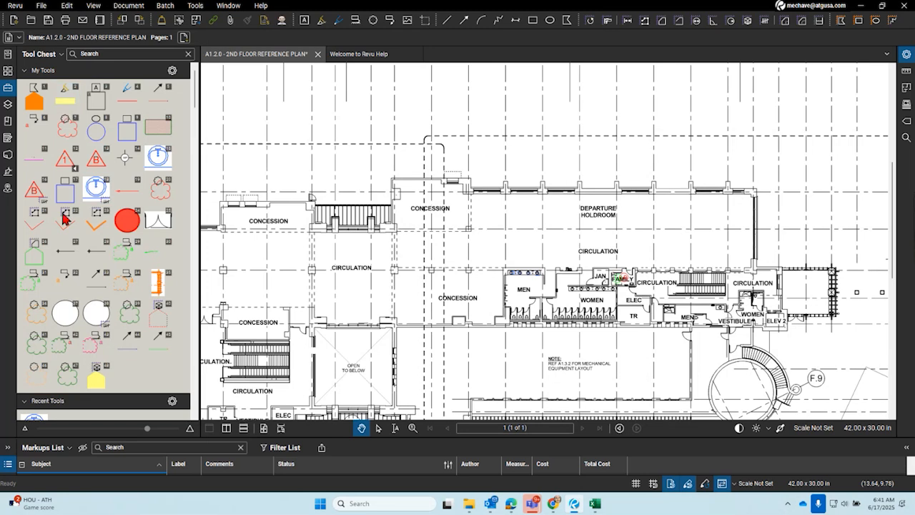
scroll(560, 152, "up", 3)
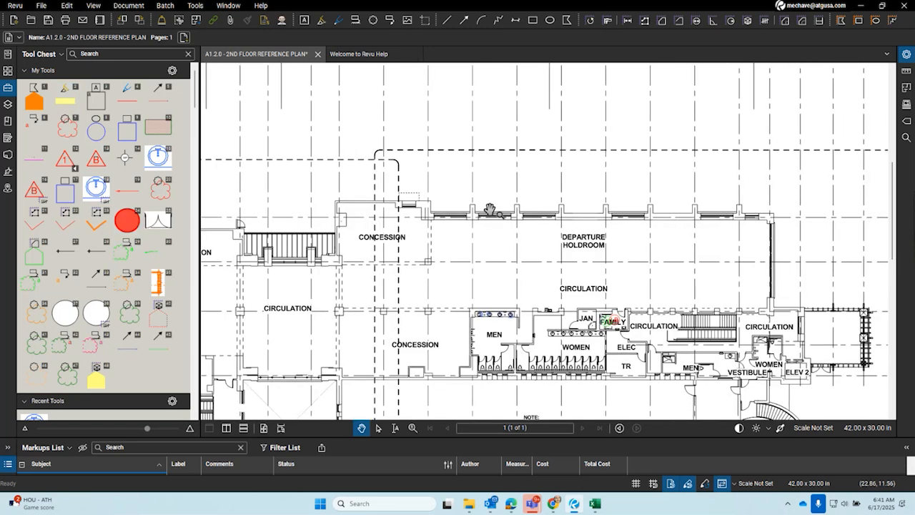
scroll(122, 219, "down", 3)
scroll(120, 220, "up", 3)
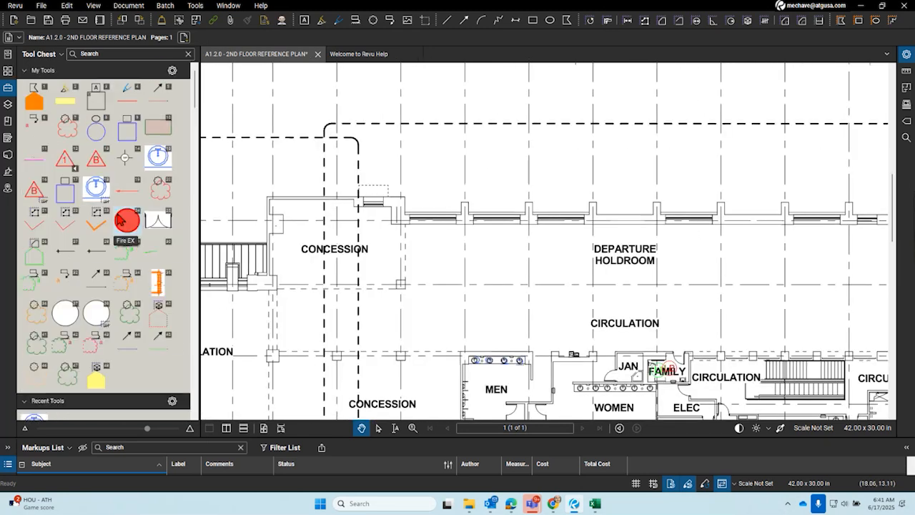
scroll(95, 246, "down", 5)
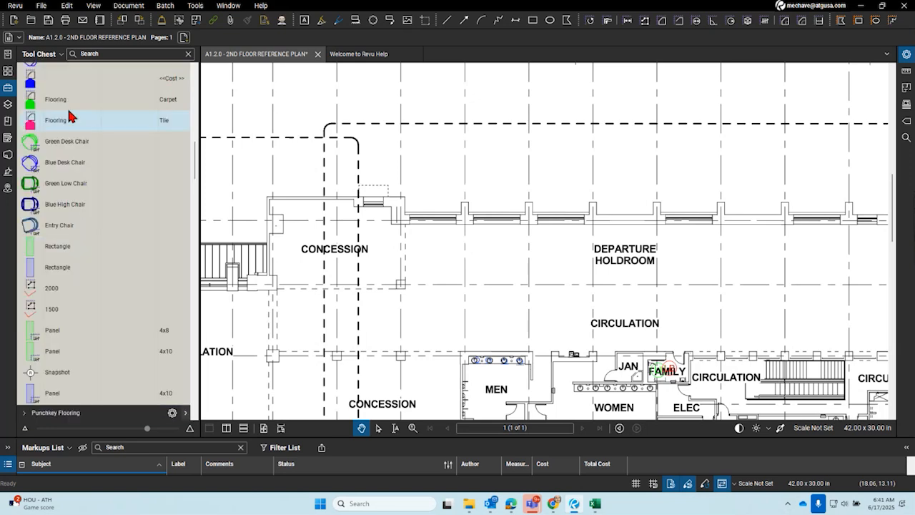
scroll(72, 168, "up", 3)
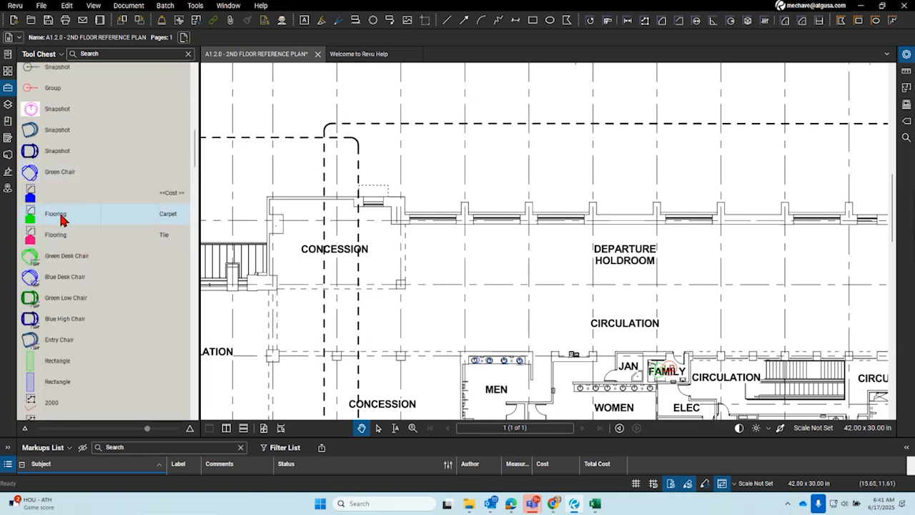
scroll(60, 219, "up", 10)
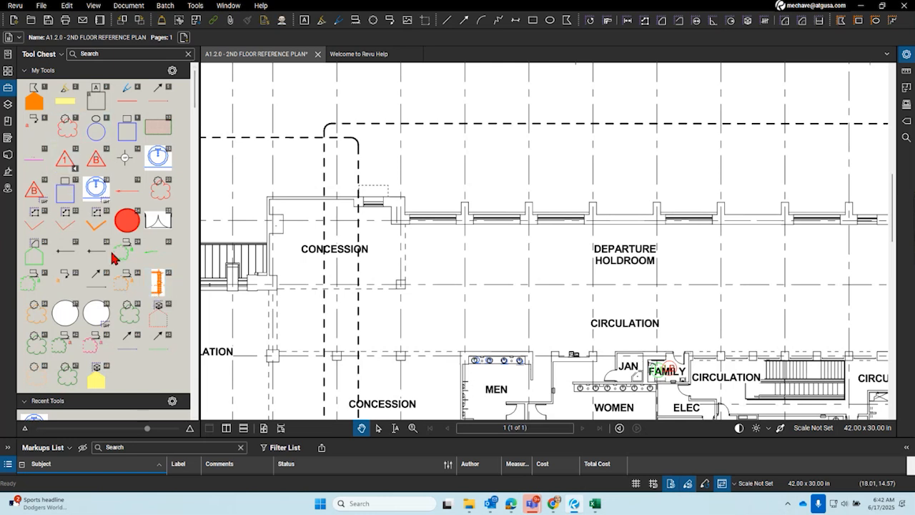
Move the green cloud tool to the first position in My Tools
left_click(131, 316)
mouse_move(132, 314)
left_mouse_down()
mouse_move(100, 234)
mouse_move(130, 326)
mouse_move(23, 85)
mouse_move(34, 99)
left_mouse_up()
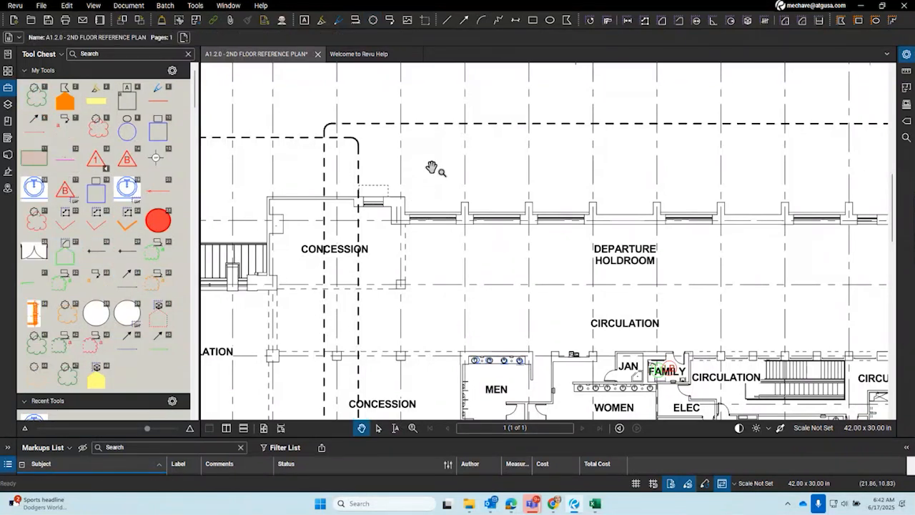
Draw a pink brick-hatched green cloud above the DEPARTURE HOLDROOM's exterior wall with the first My Tools entry, and delete that cloud
left_click_drag(438, 153, 503, 216)
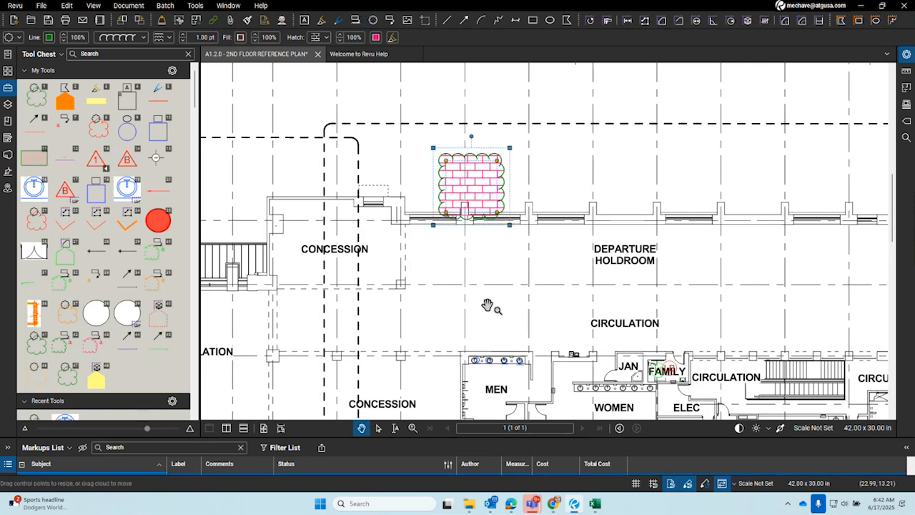
left_click(36, 100)
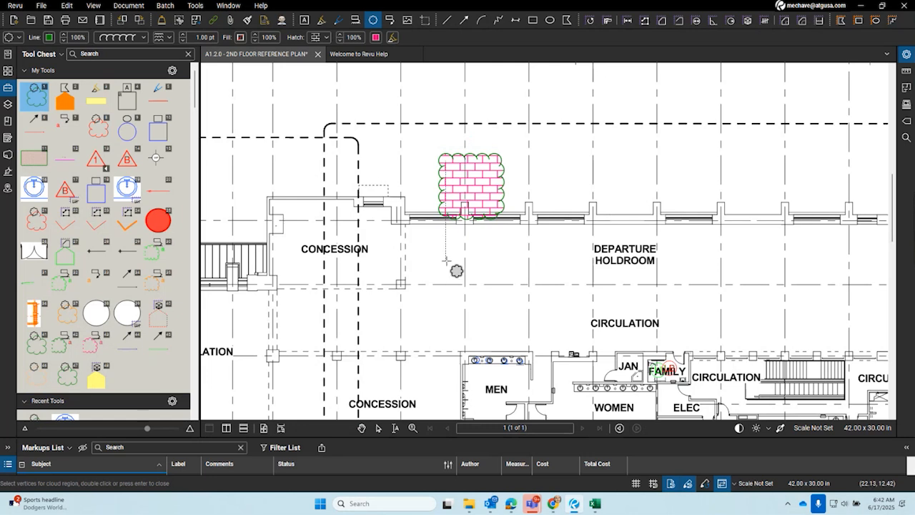
key("Escape")
left_click(476, 203)
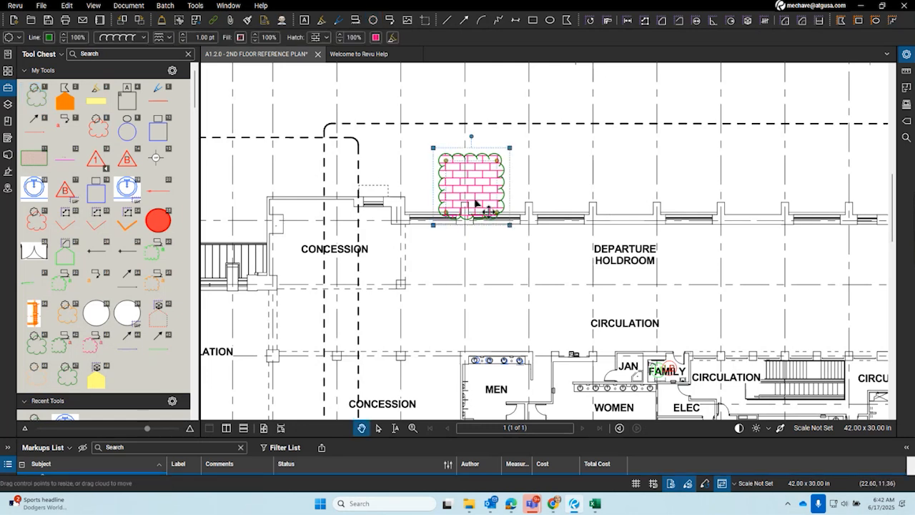
key("Delete")
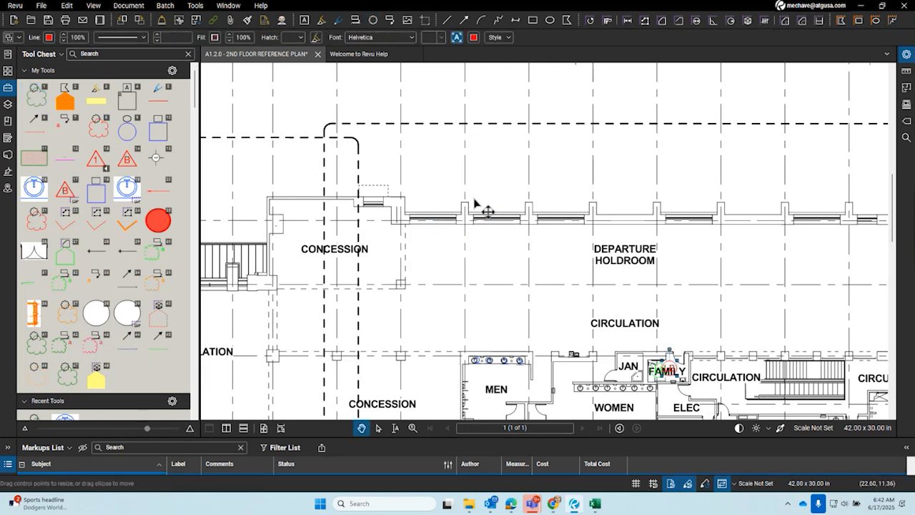
Toggle the first cloud tool in My Tools between Drawing Mode and Properties Mode, leaving it in Drawing Mode
left_click(31, 106)
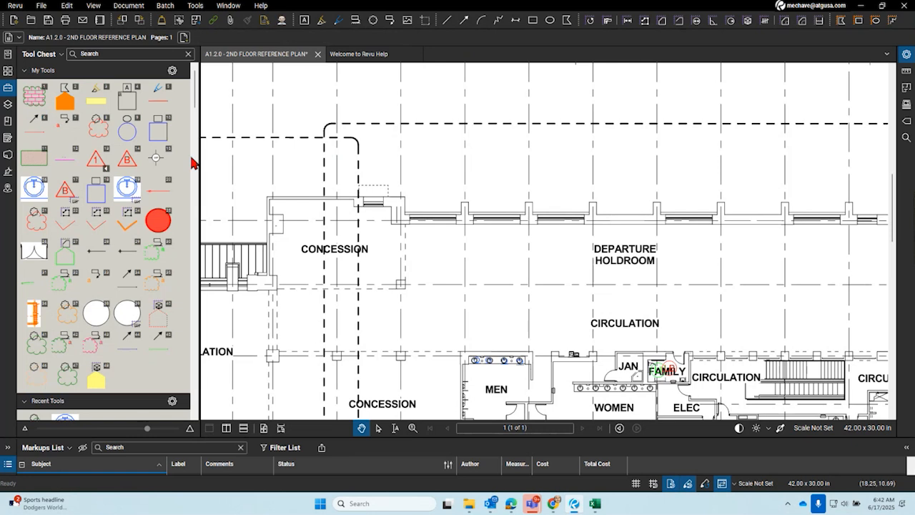
right_click(37, 103)
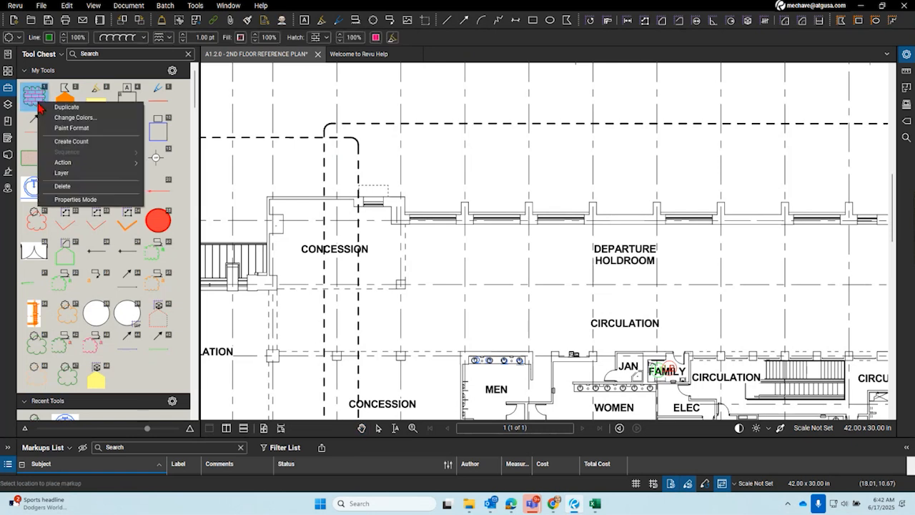
left_click(111, 200)
right_click(47, 96)
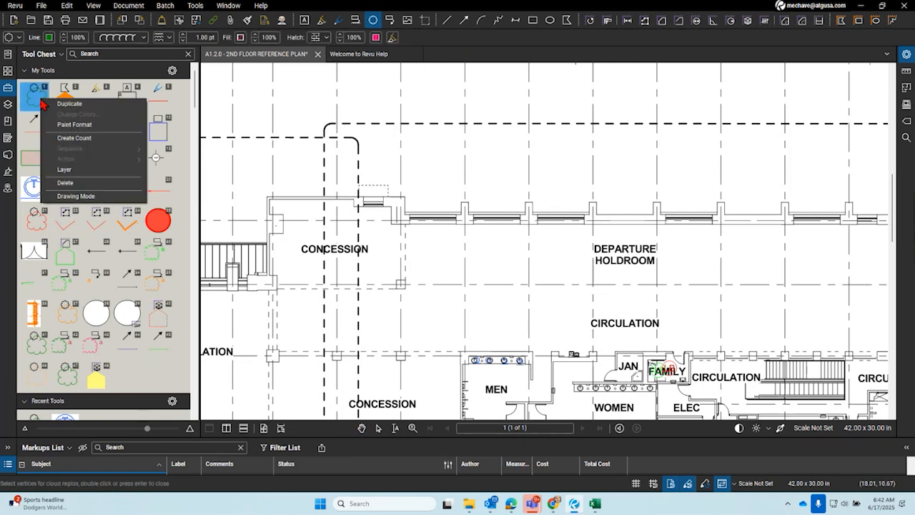
left_click(92, 197)
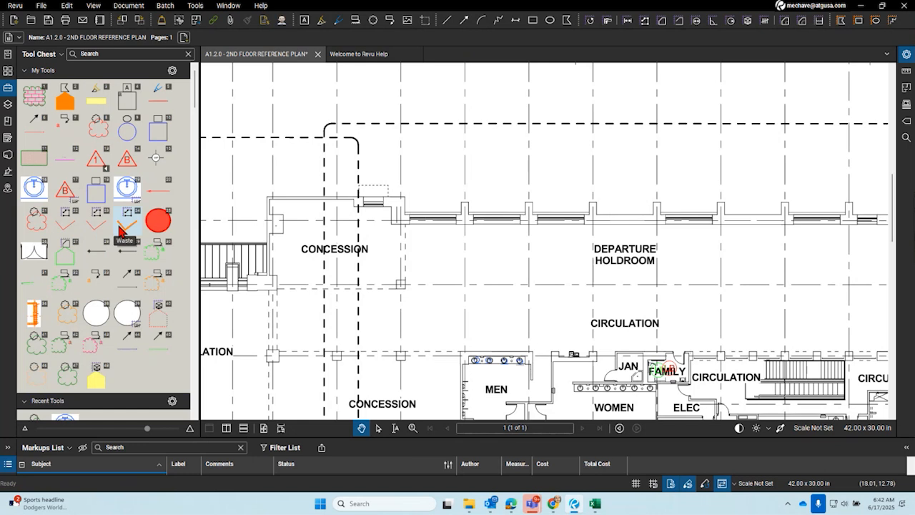
Look over the Recent Tools and Framing Details sets below My Tools in the Tool Chest
scroll(122, 384, "down", 3)
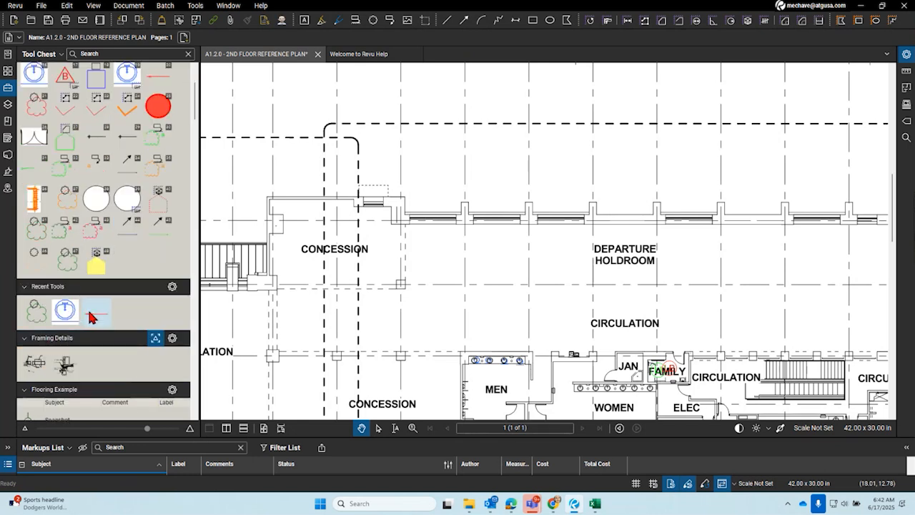
left_click(68, 316)
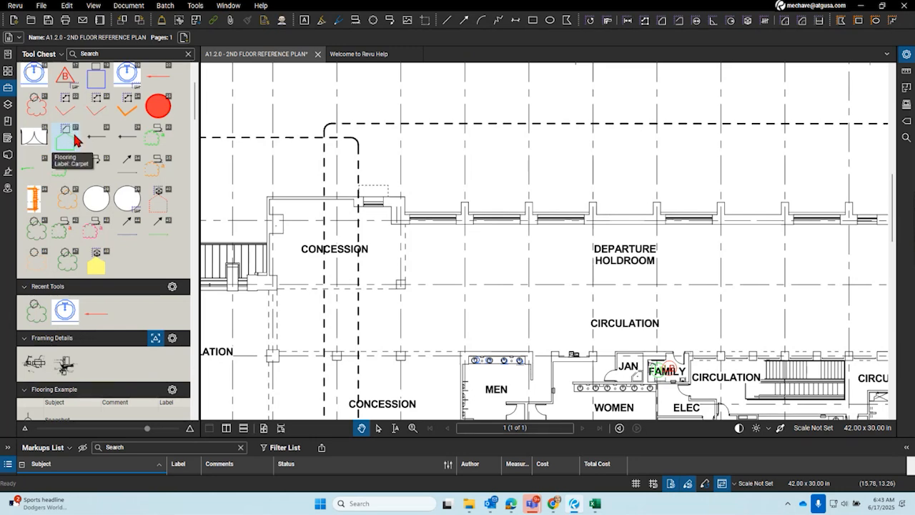
scroll(70, 132, "down", 6)
scroll(107, 355, "up", 6)
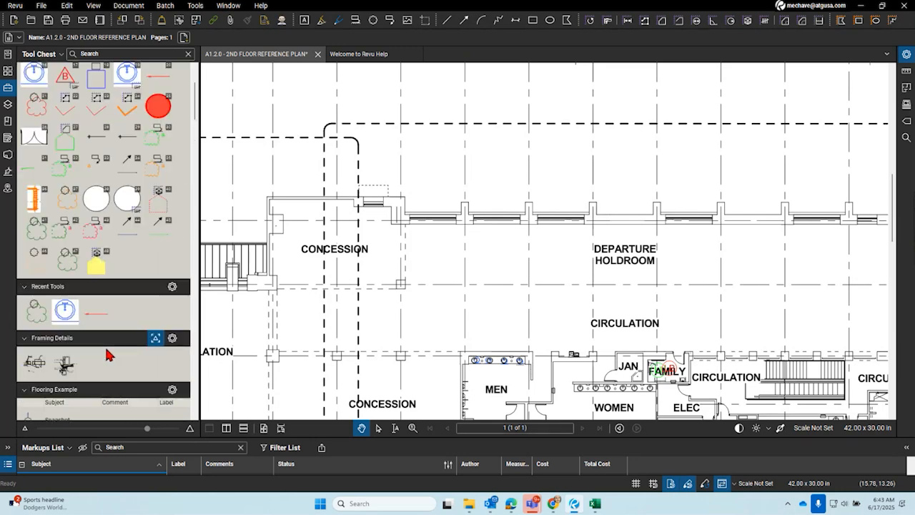
left_click(77, 309)
scroll(60, 82, "up", 3)
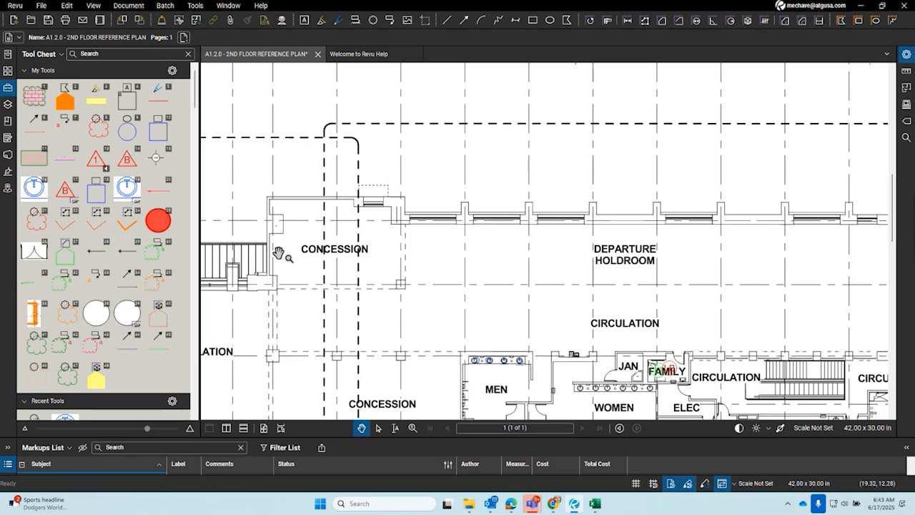
Find the exterior double door with the dashed outline west of the FIRE room on the floor plan
scroll(357, 256, "down", 2)
scroll(385, 263, "up", 2)
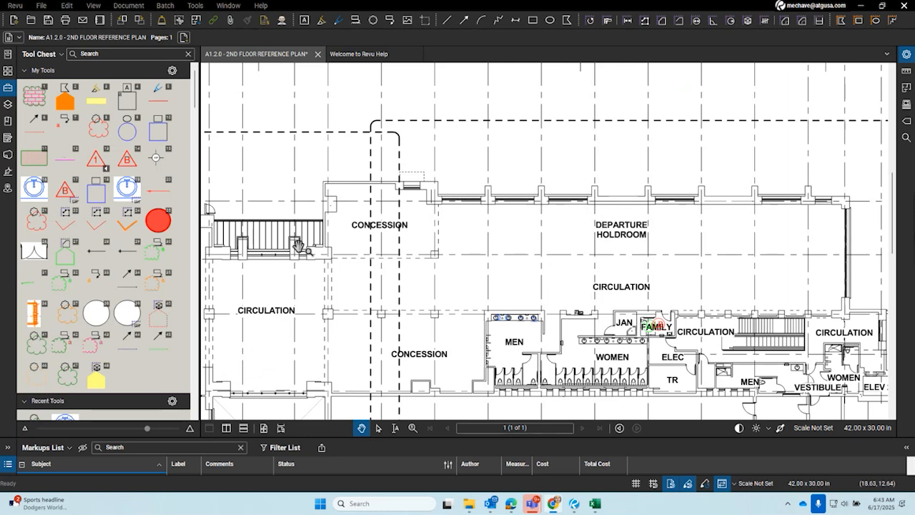
scroll(298, 246, "down", 3)
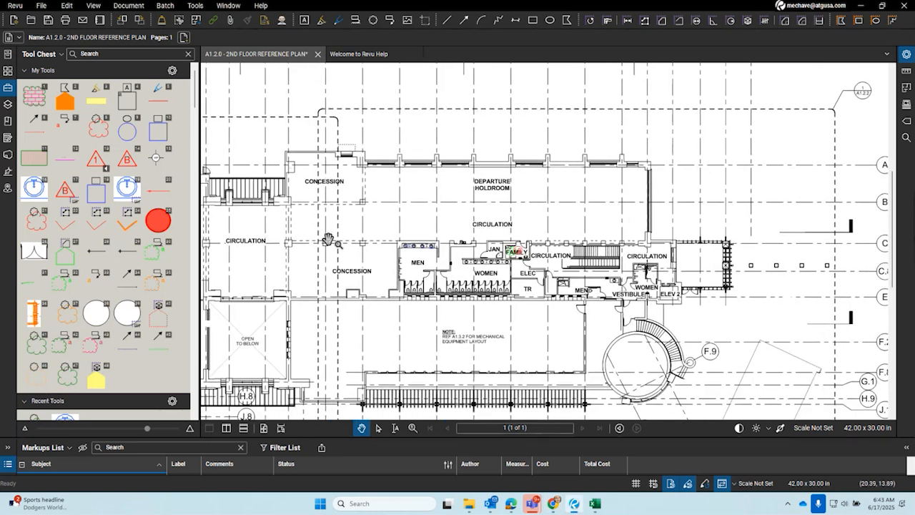
left_click_drag(329, 227, 373, 296)
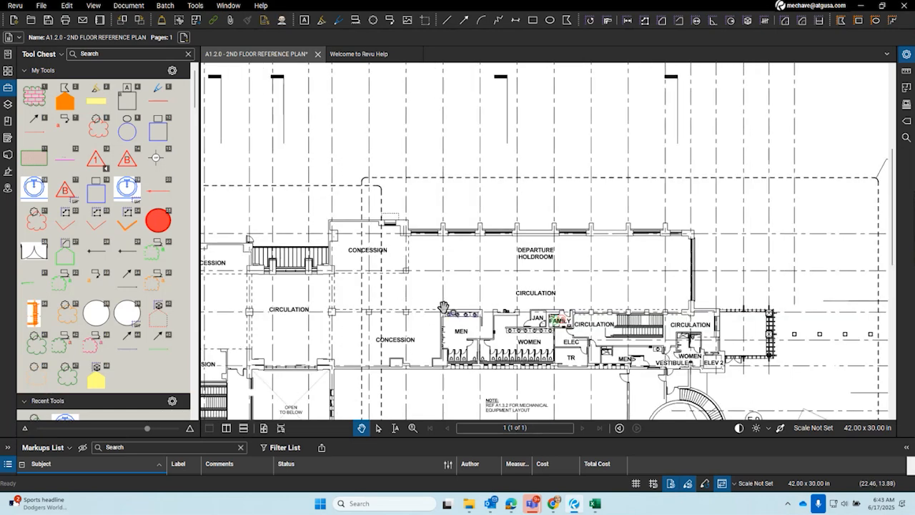
scroll(437, 308, "down", 3)
left_click_drag(412, 230, 492, 278)
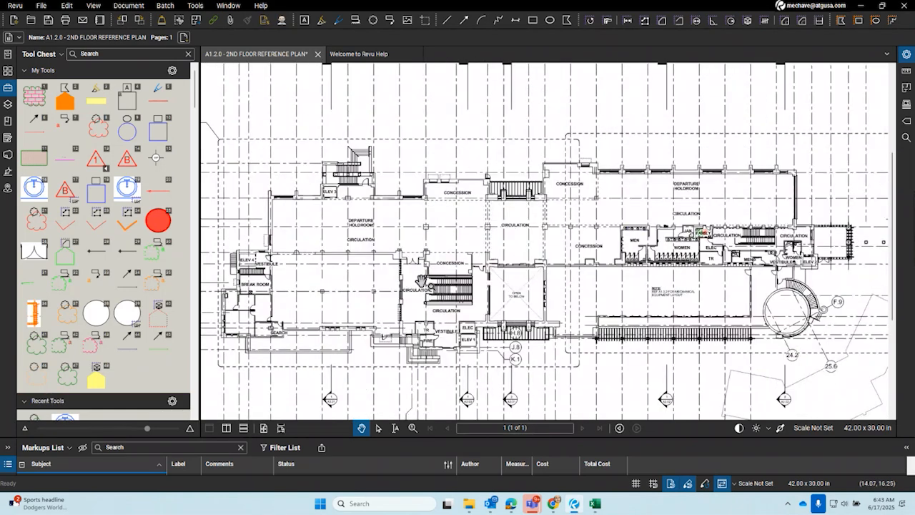
scroll(387, 179, "up", 4)
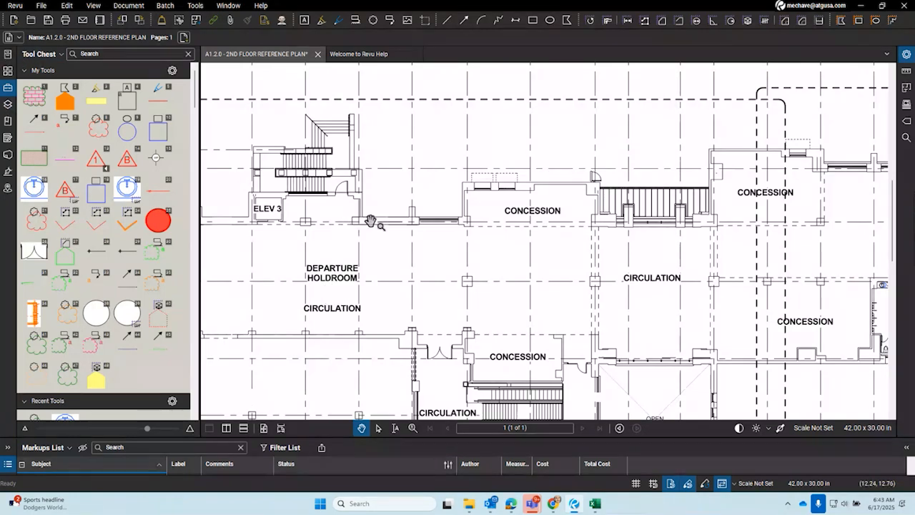
scroll(609, 178, "up", 4)
left_click_drag(702, 213, 229, 207)
left_click_drag(470, 197, 268, 152)
scroll(475, 136, "down", 5)
left_click_drag(354, 285, 569, 173)
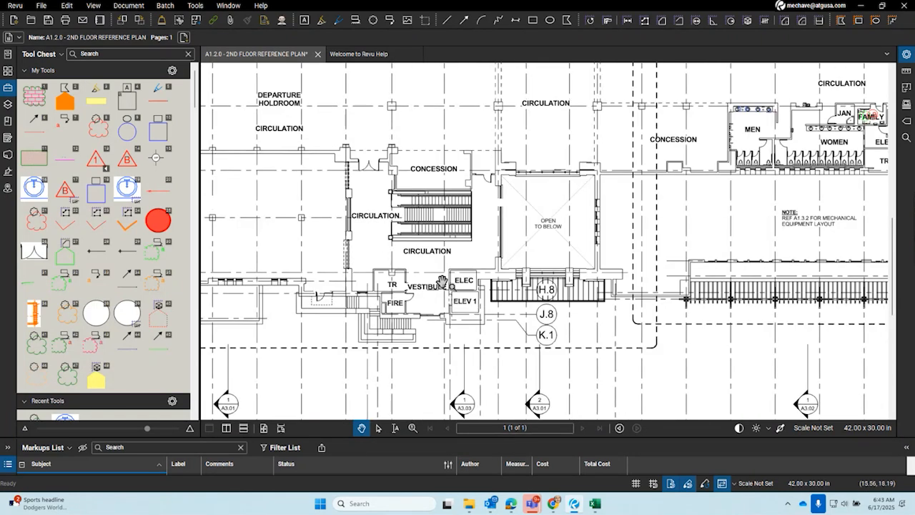
scroll(319, 311, "up", 8)
left_click_drag(318, 197, 395, 277)
scroll(395, 277, "up", 1)
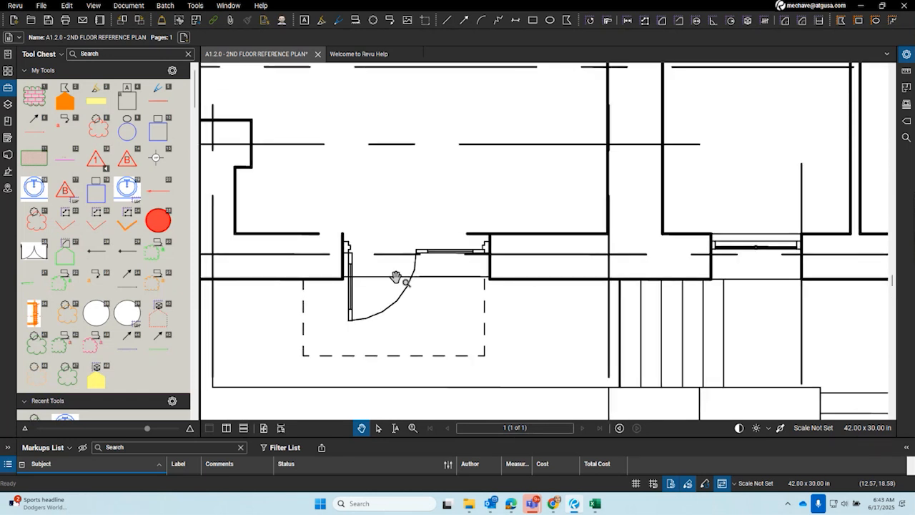
Draw a hyperlink region across the exterior double door opening and choose Hyperlink as its action
left_click(196, 7)
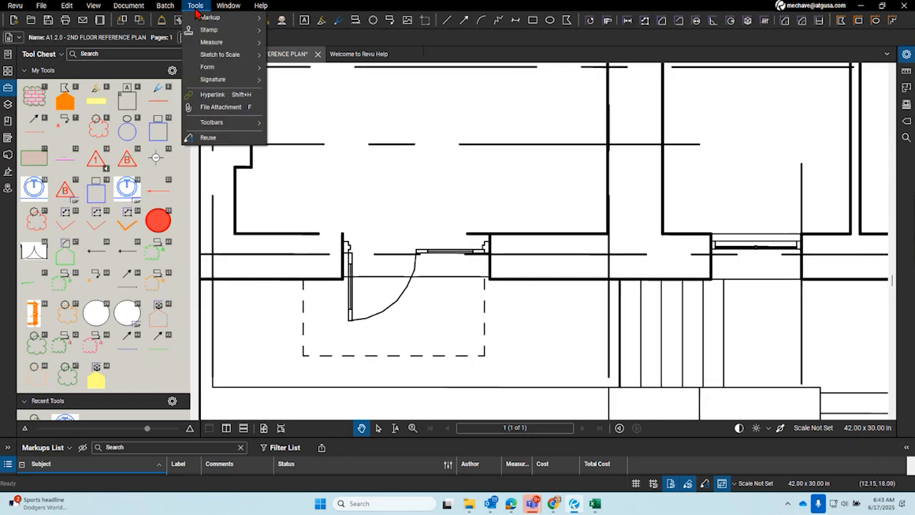
mouse_move(165, 5)
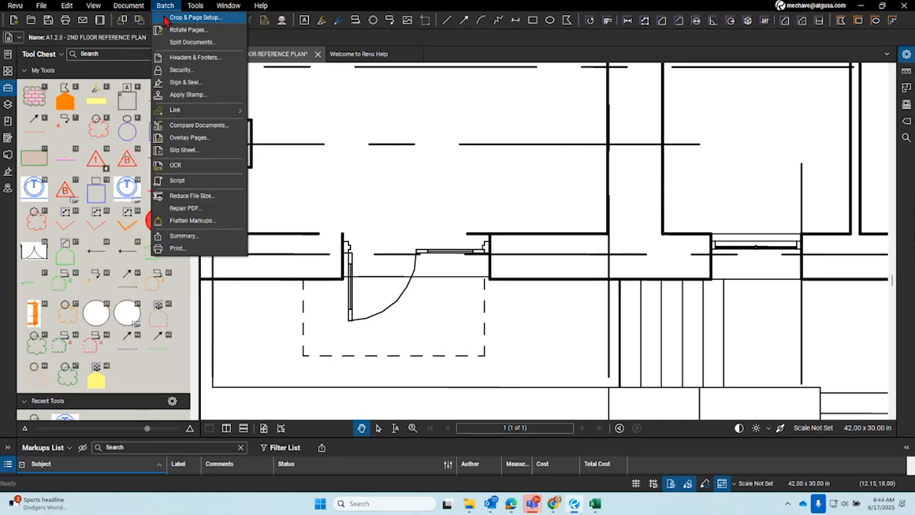
mouse_move(180, 113)
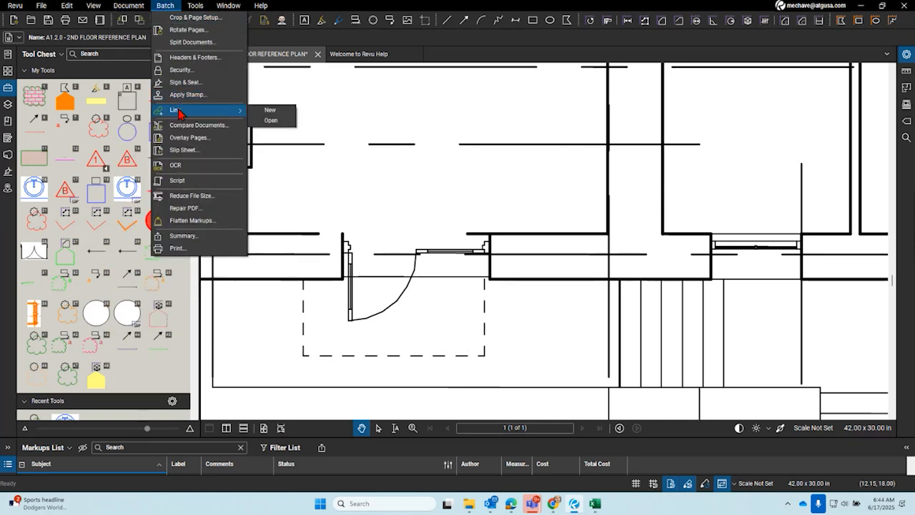
left_click(166, 6)
left_click(193, 6)
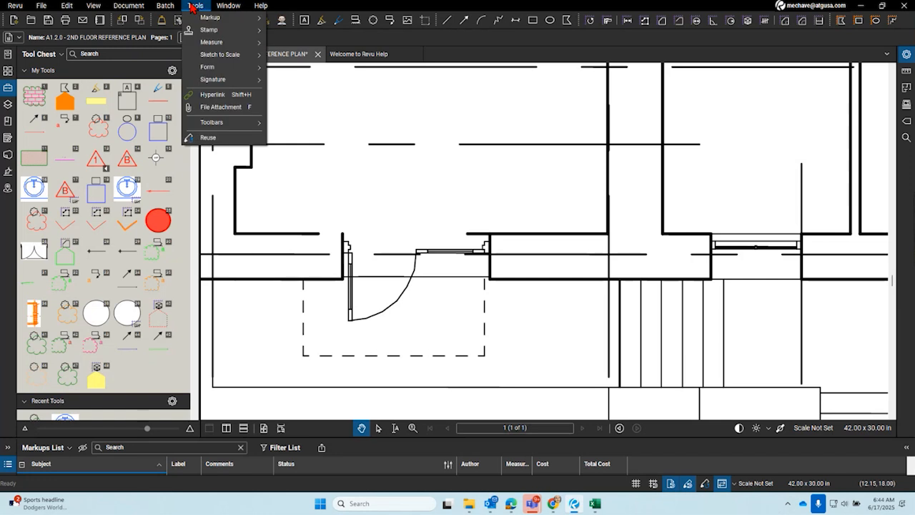
left_click(213, 94)
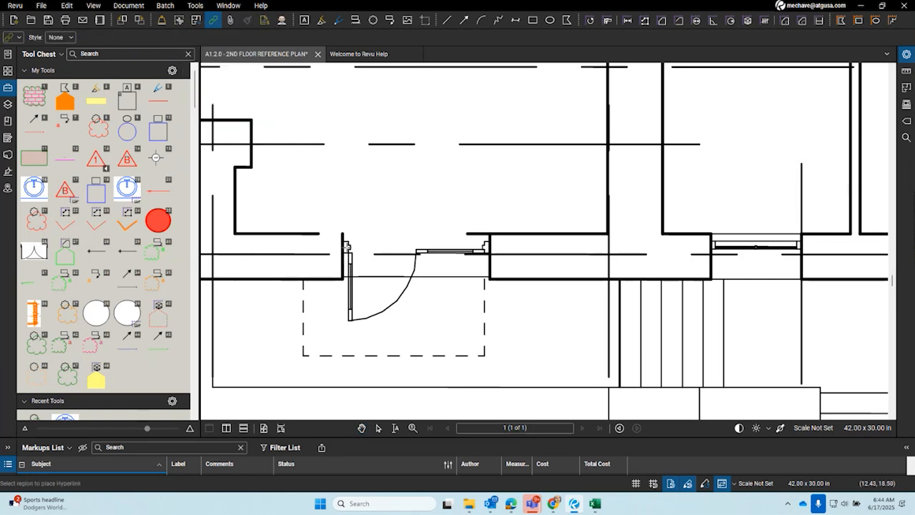
left_click_drag(342, 240, 490, 261)
left_click_drag(377, 153, 312, 138)
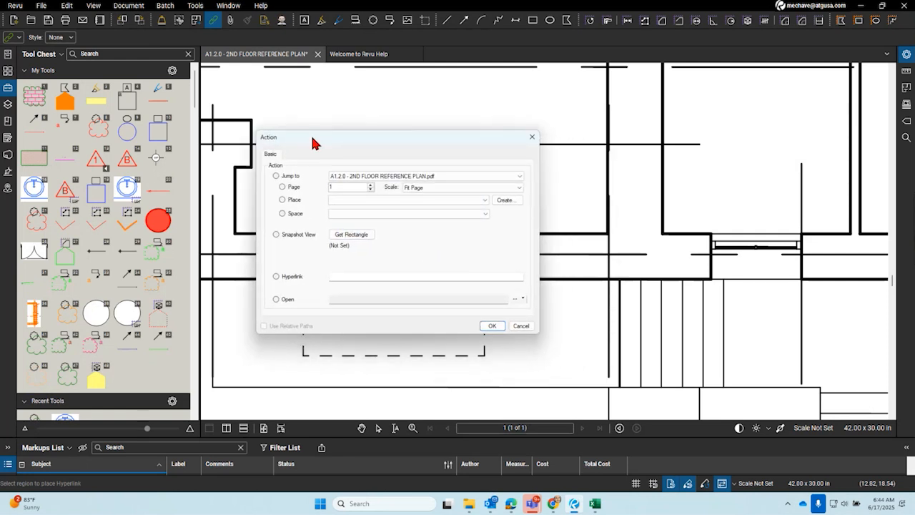
left_click(290, 277)
left_click(291, 278)
left_click(355, 278)
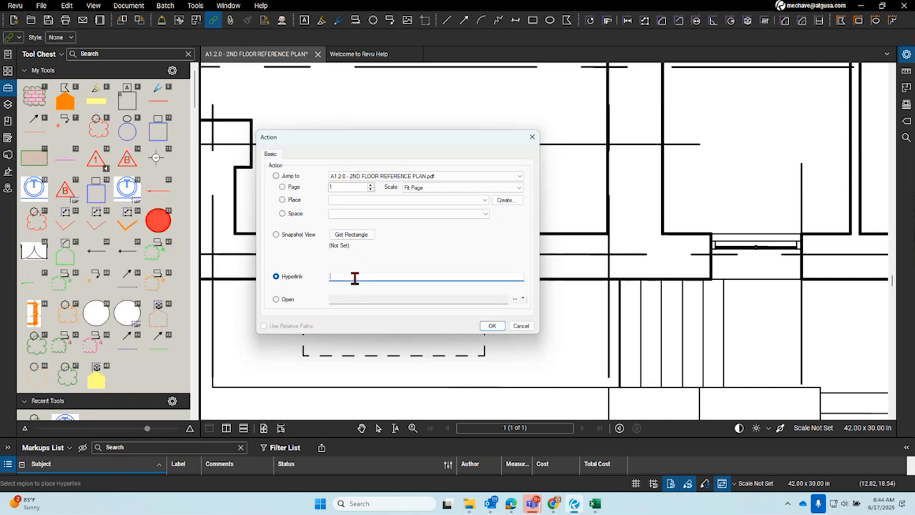
Open a new Chrome window to get the door product's web address, and close the meeting reminder
right_click(553, 503)
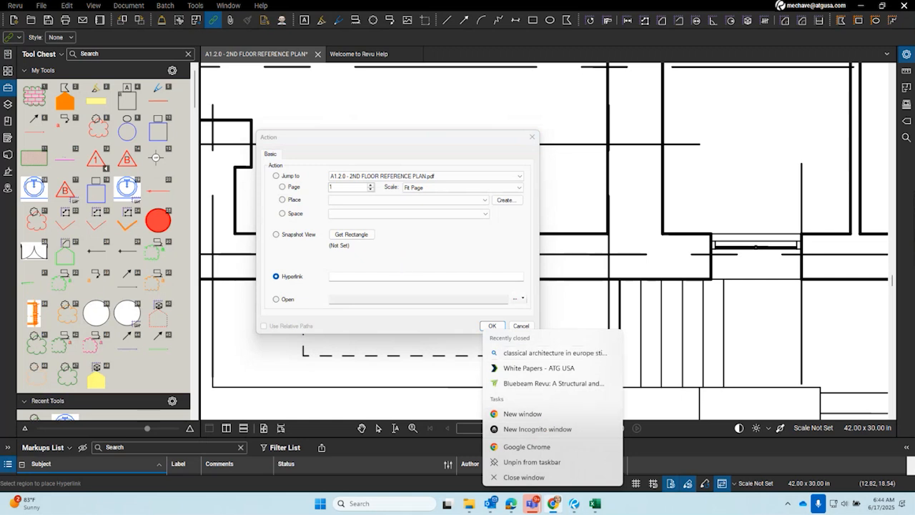
left_click(543, 415)
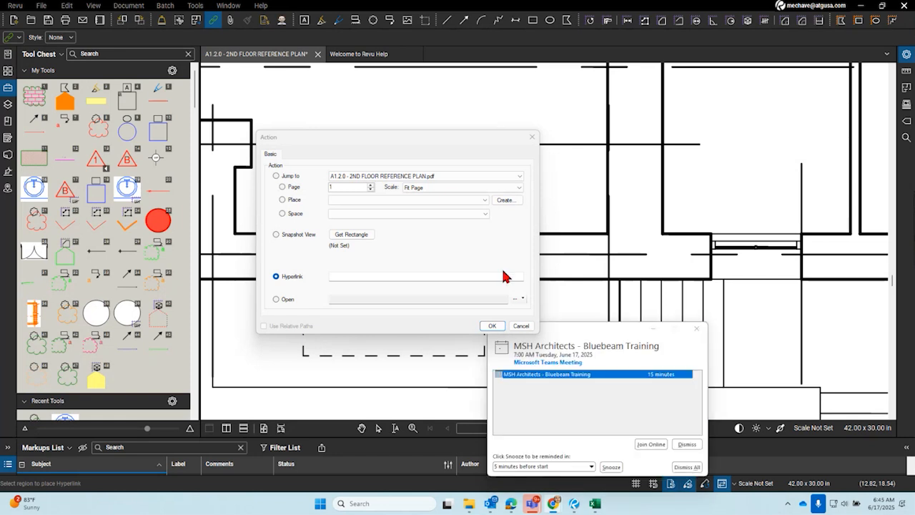
left_click(694, 324)
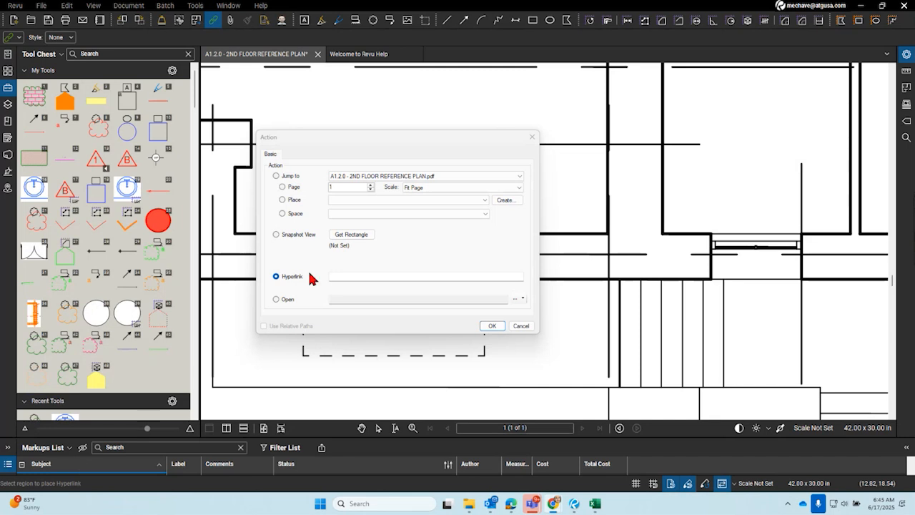
right_click(350, 276)
left_click(438, 319)
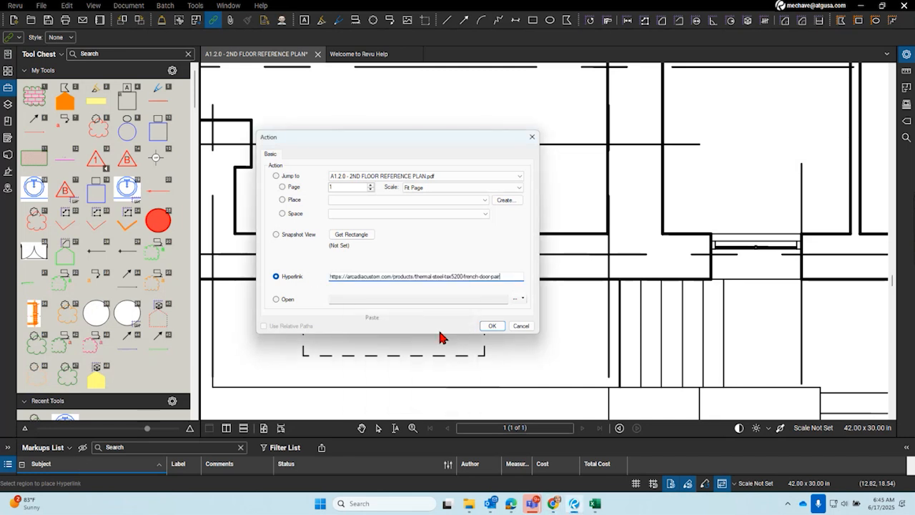
left_click(491, 325)
key("Escape")
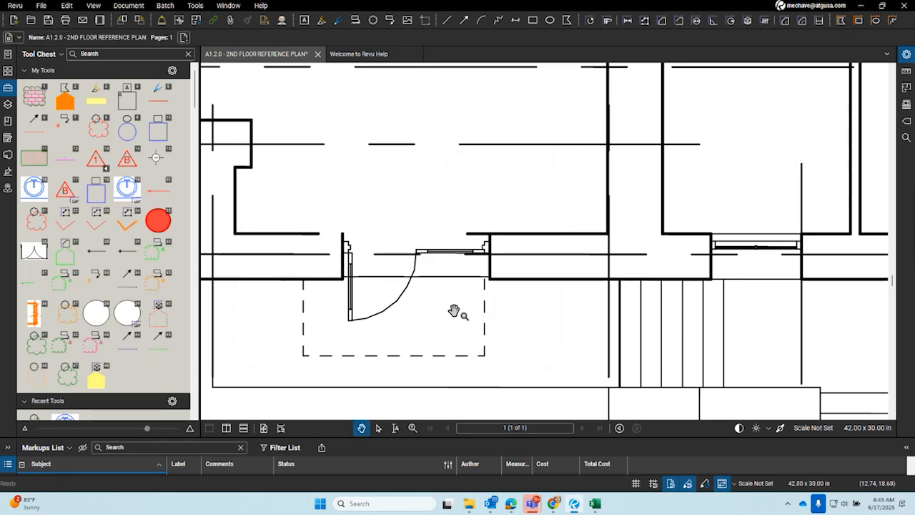
Follow the door's hyperlink and examine the TSX5200 French Door product details and the Brick Red finish
left_click(425, 254)
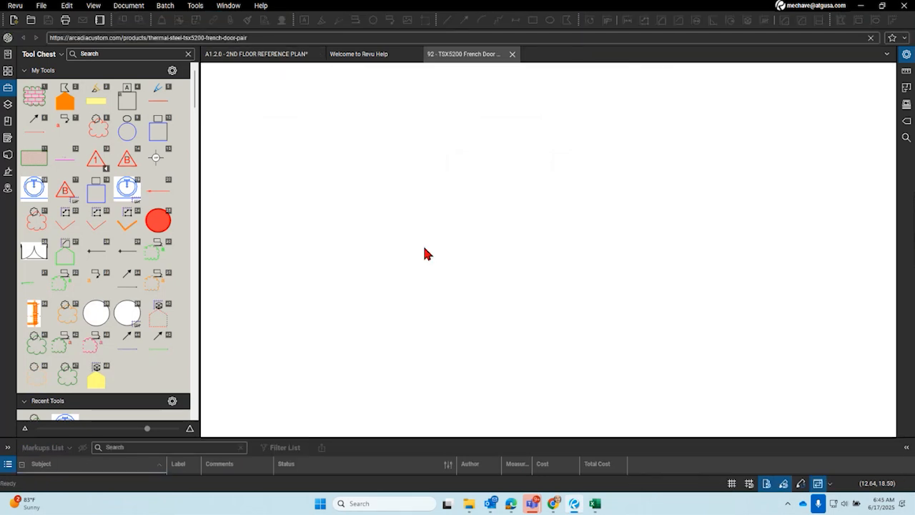
scroll(436, 239, "down", 3)
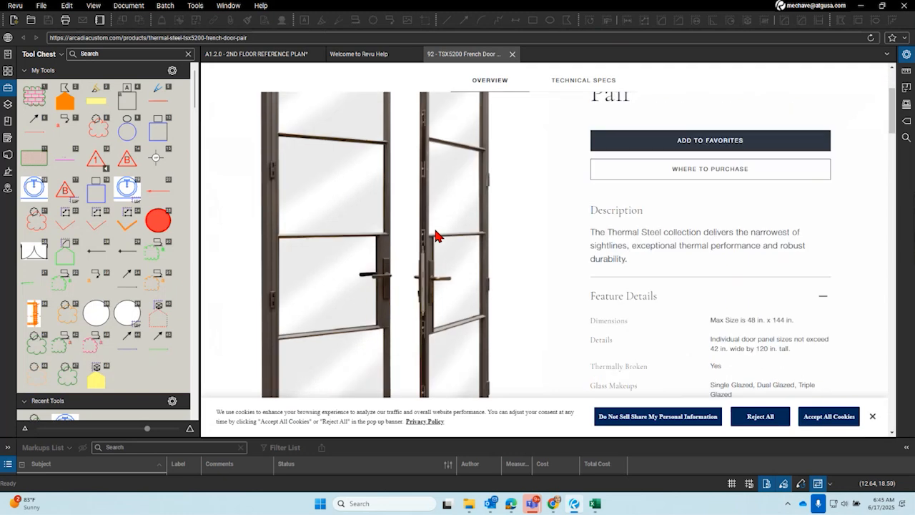
scroll(437, 236, "down", 5)
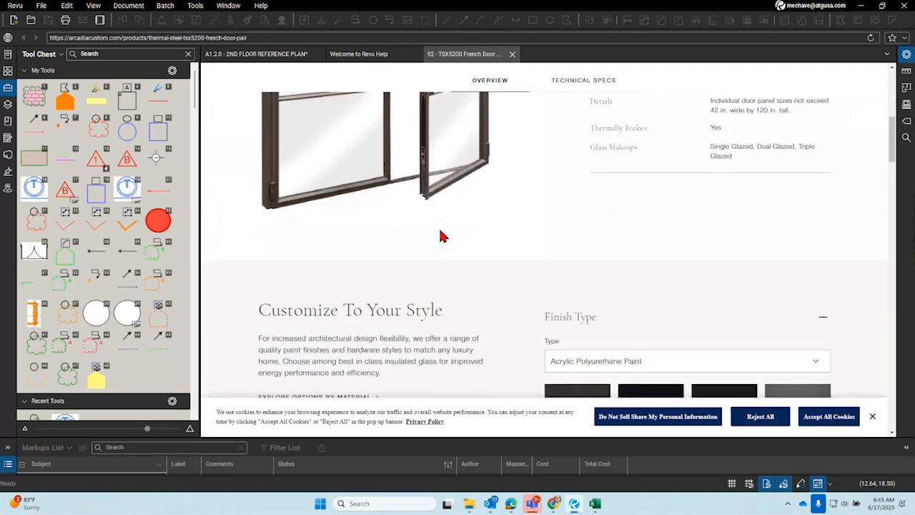
scroll(441, 236, "down", 3)
left_click(783, 272)
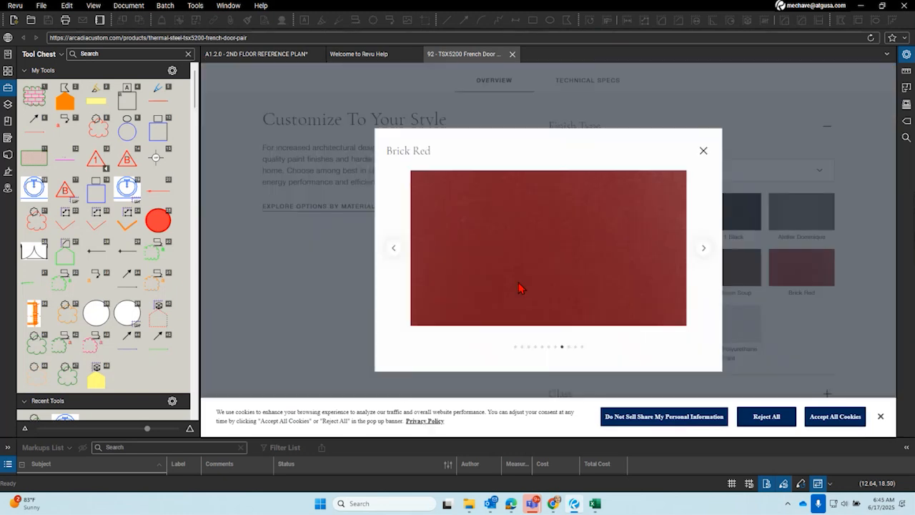
Close the Brick Red swatch and examine the door's technical specs page and its downloadable resources
left_click(703, 151)
scroll(510, 293, "up", 5)
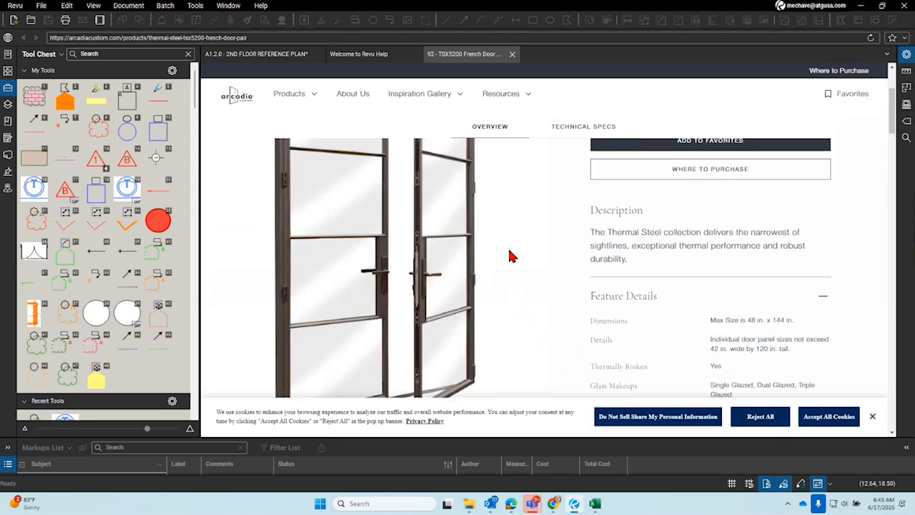
left_click(579, 129)
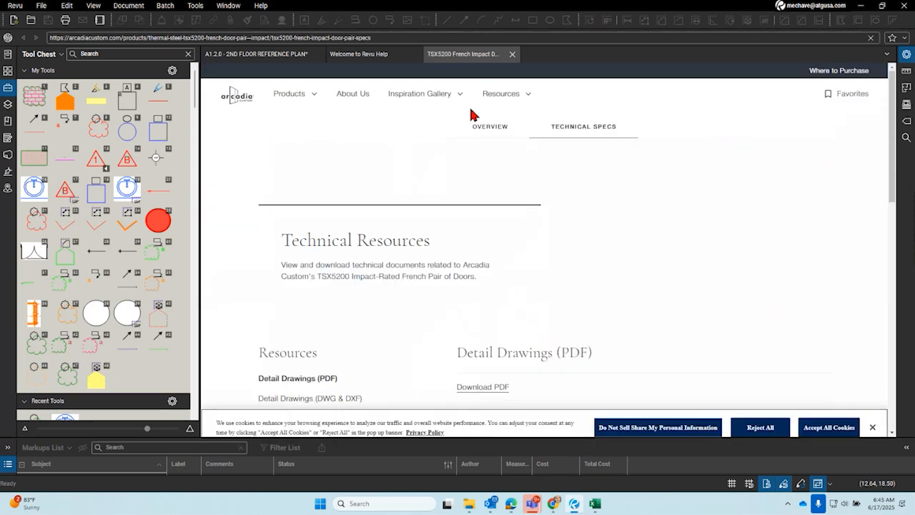
scroll(439, 205, "down", 3)
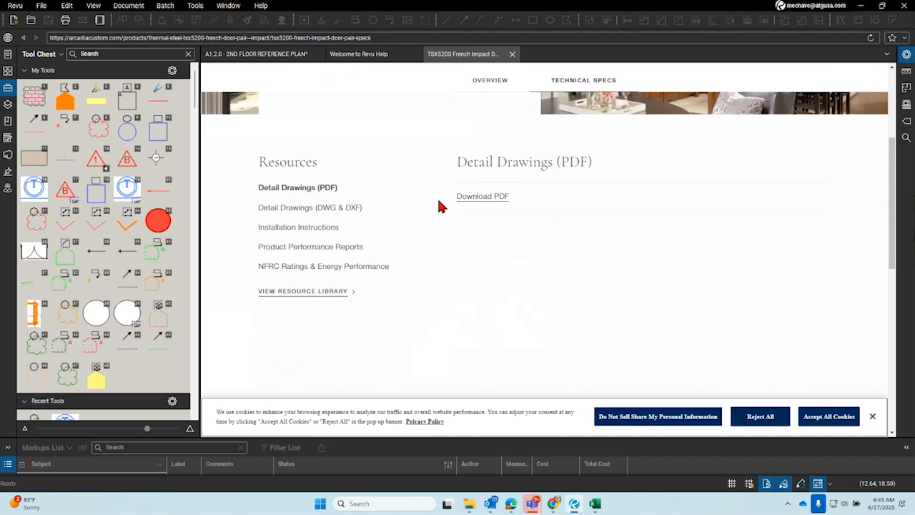
left_click(457, 258)
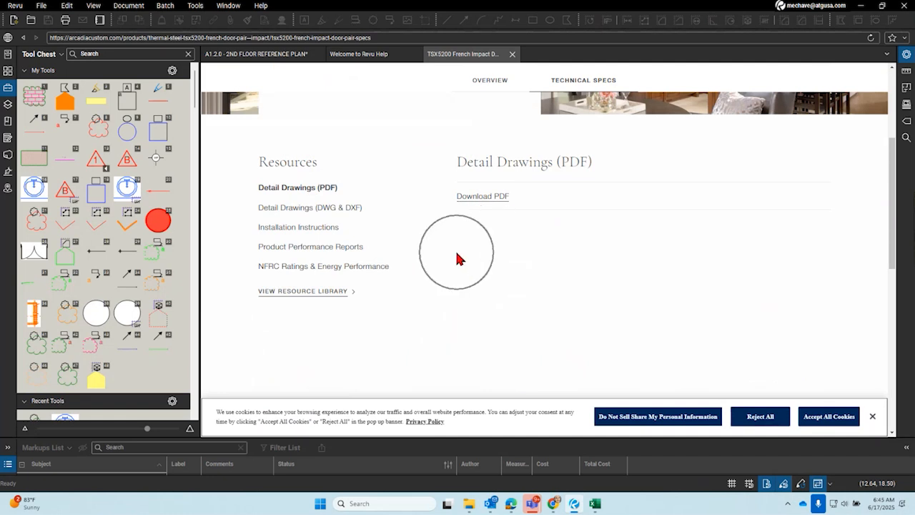
Return to the 2nd floor reference plan and look at the Batch Link options
left_click(285, 60)
left_click(368, 253)
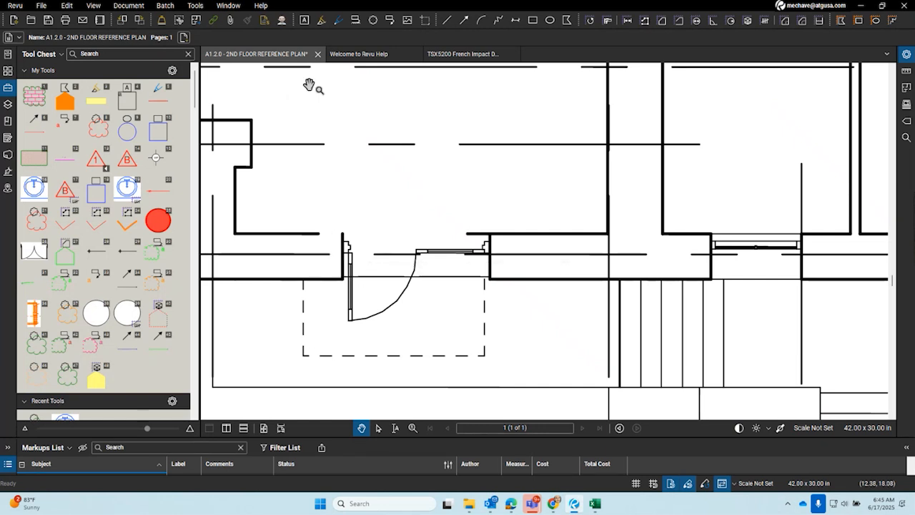
left_click(166, 6)
mouse_move(190, 114)
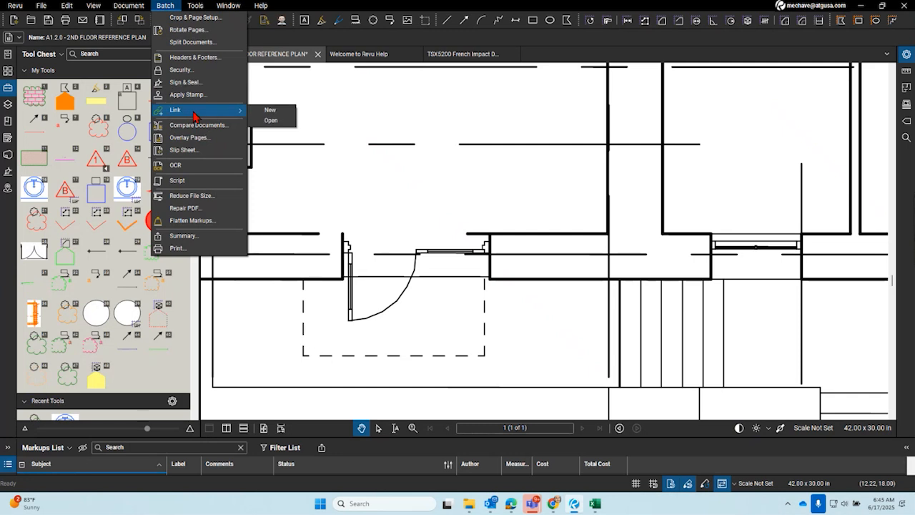
left_click(422, 174)
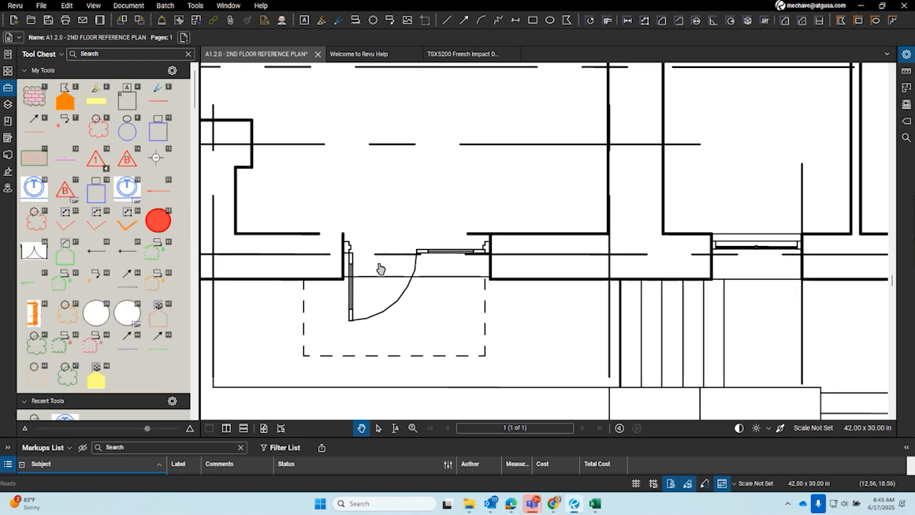
Draw a red cloud markup around the sink beside the vestibule of the women's restroom
scroll(479, 272, "down", 3)
scroll(590, 227, "down", 3)
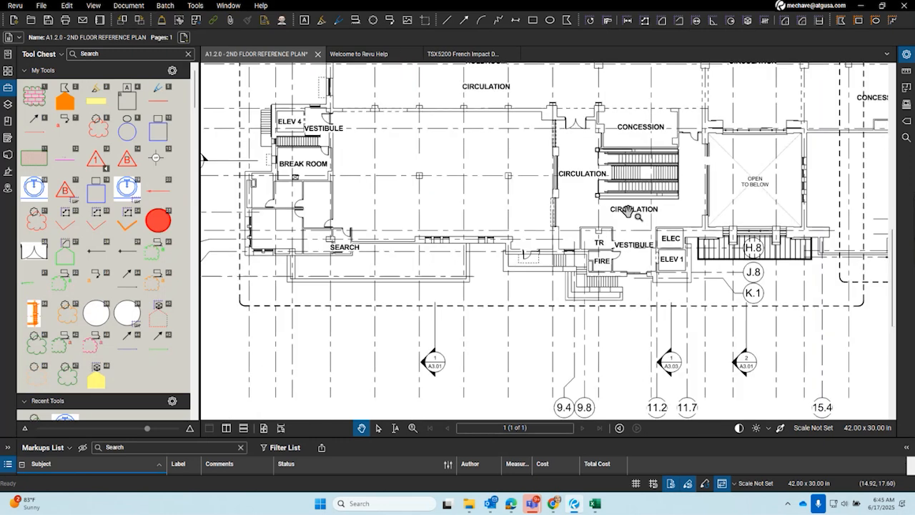
left_click_drag(631, 210, 562, 281)
left_click_drag(708, 219, 554, 267)
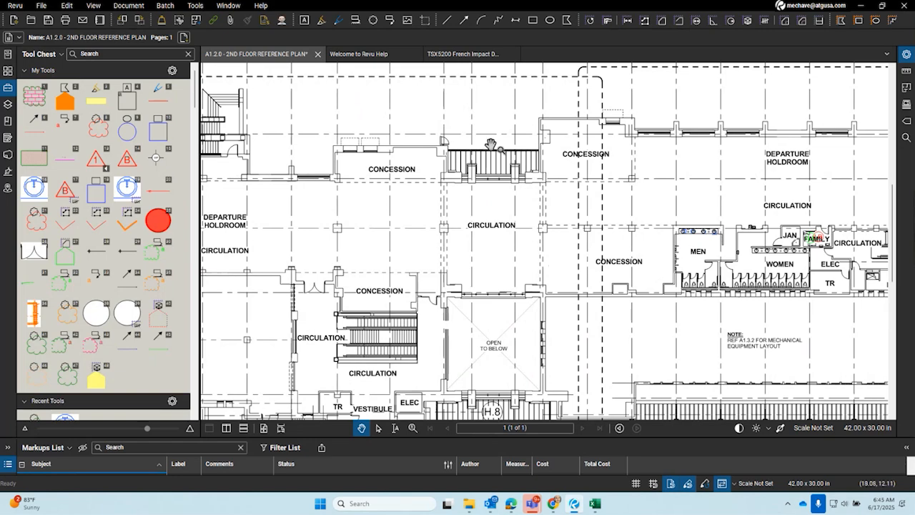
scroll(441, 143, "up", 1)
scroll(437, 143, "up", 1)
left_click_drag(771, 286, 454, 164)
mouse_move(819, 239)
left_mouse_down()
mouse_move(688, 276)
mouse_move(467, 238)
left_mouse_up()
scroll(468, 238, "up", 10)
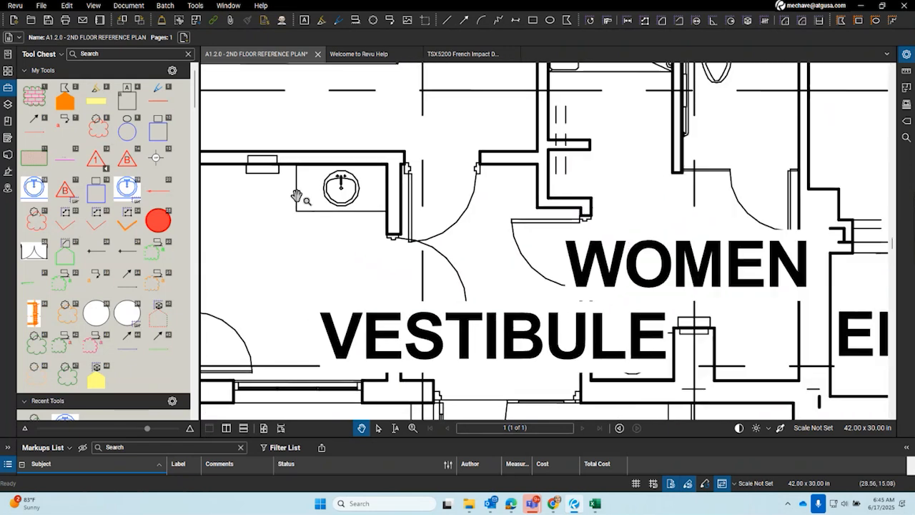
left_click_drag(316, 200, 447, 225)
scroll(447, 224, "up", 1)
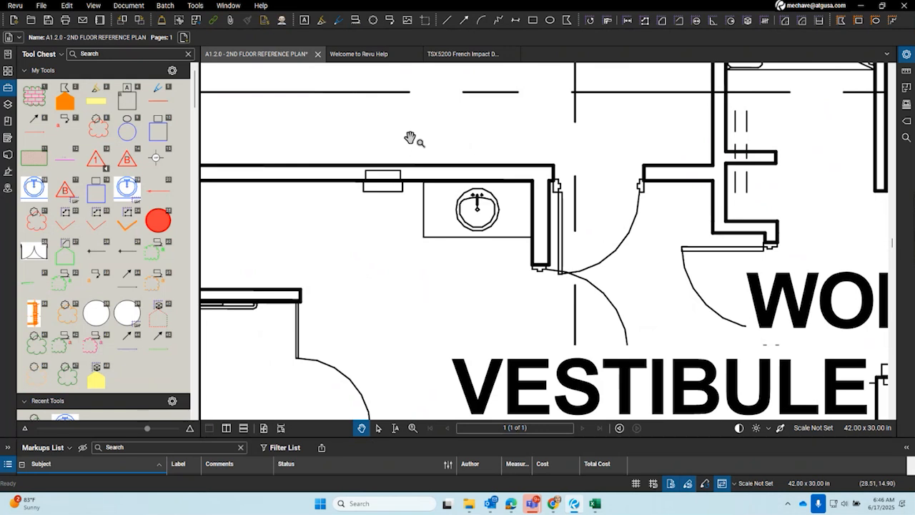
left_click(373, 20)
left_click_drag(419, 171, 534, 254)
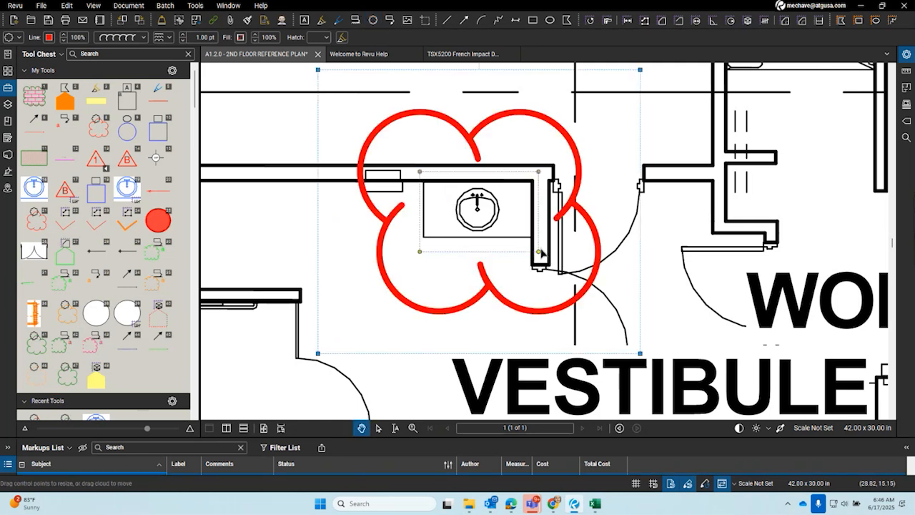
Examine the file browsing offered for the sink cloud's Open action, leaving without choosing a file
right_click(582, 220)
left_click(564, 208)
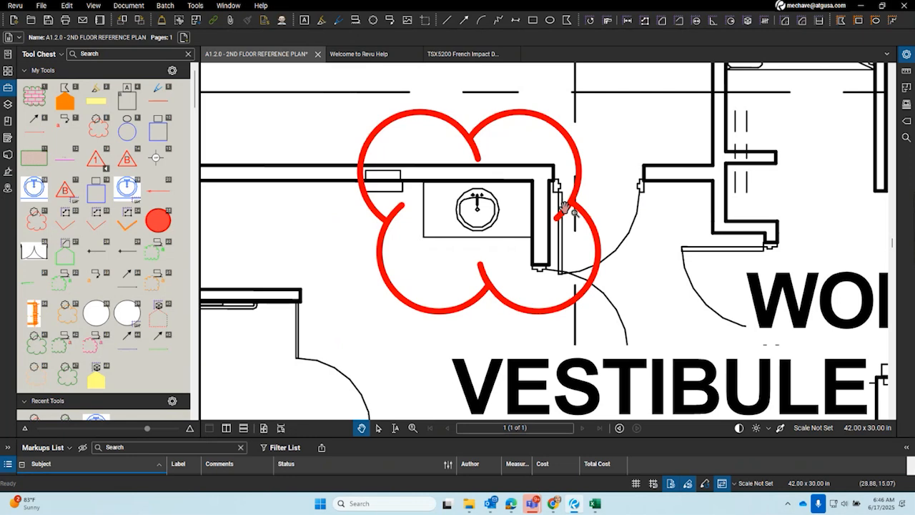
right_click(565, 208)
left_click(646, 331)
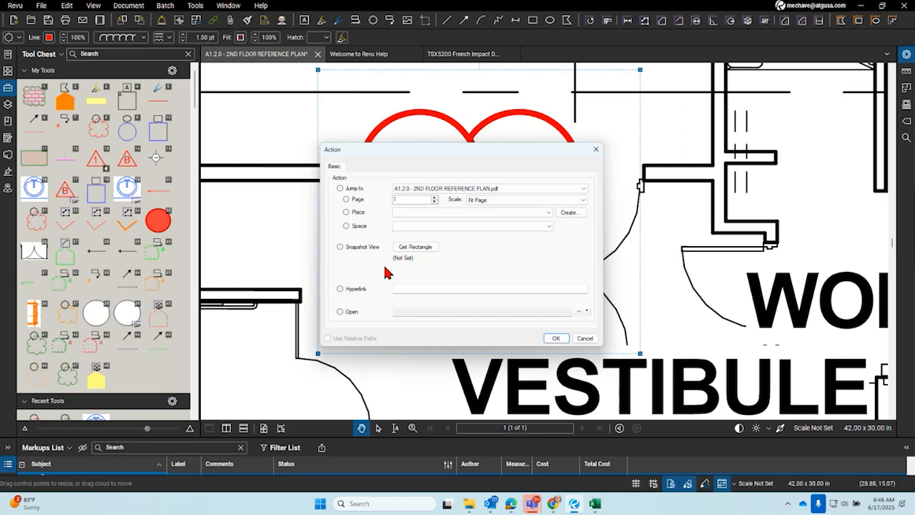
left_click(581, 311)
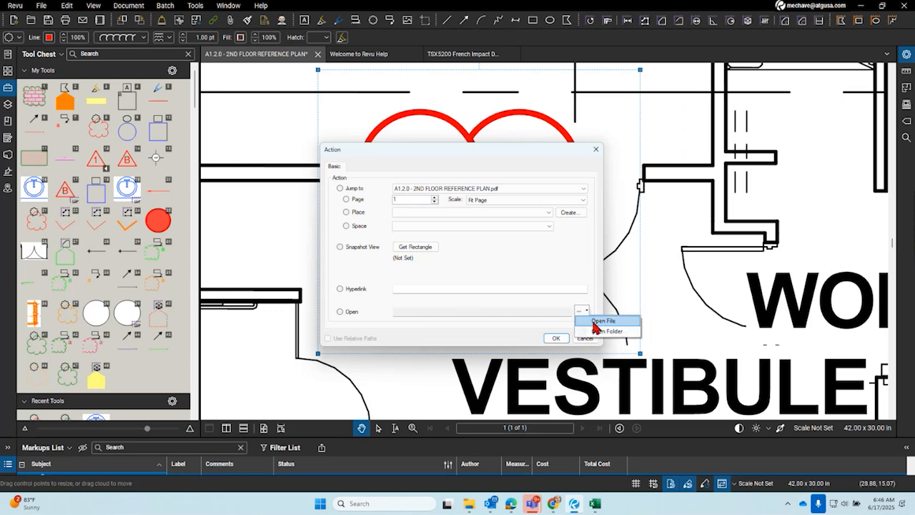
left_click(593, 323)
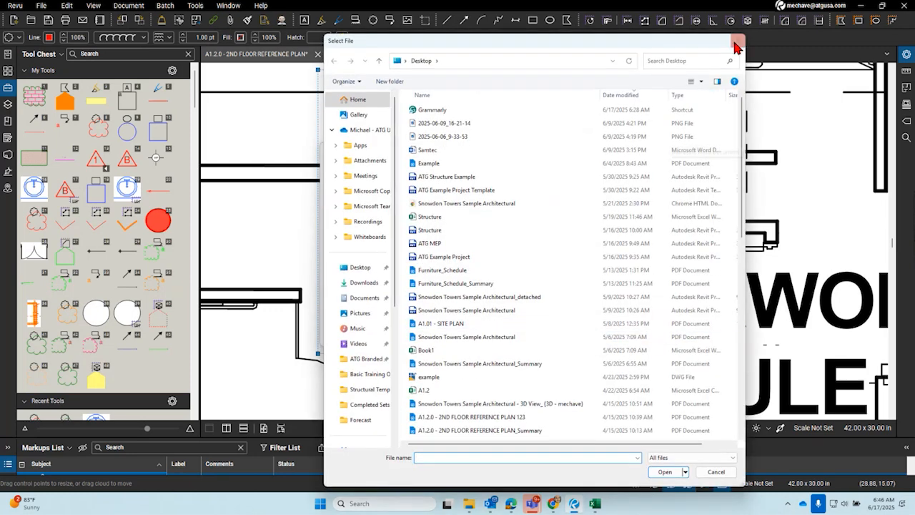
left_click(738, 41)
left_click(576, 338)
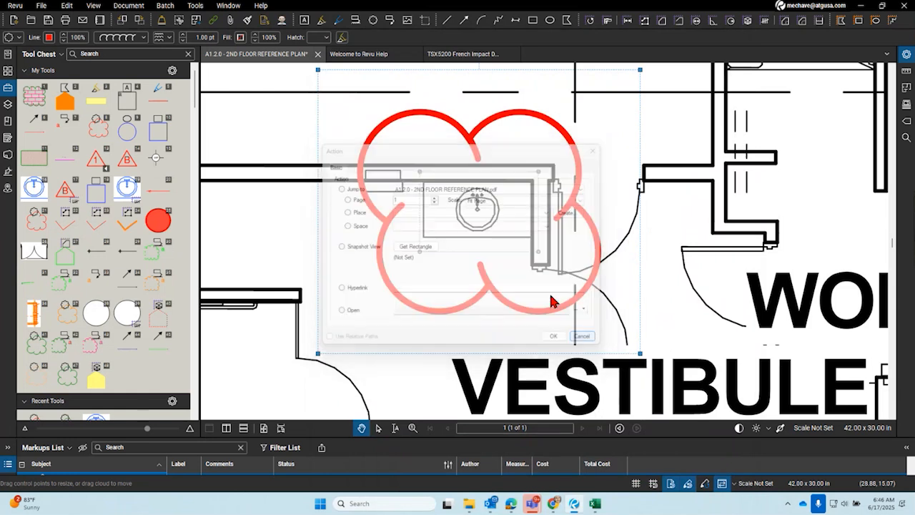
Review the Studio options in the program preferences
left_click(15, 6)
left_click(37, 34)
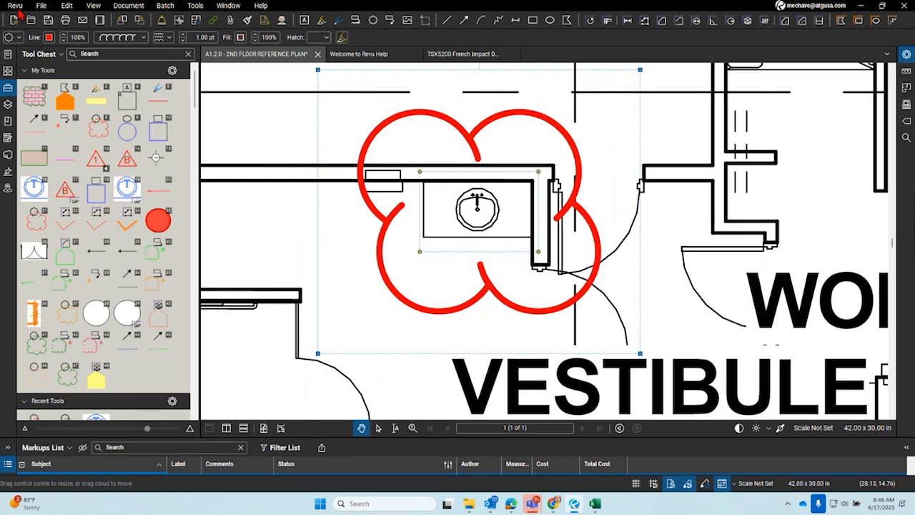
left_click(293, 186)
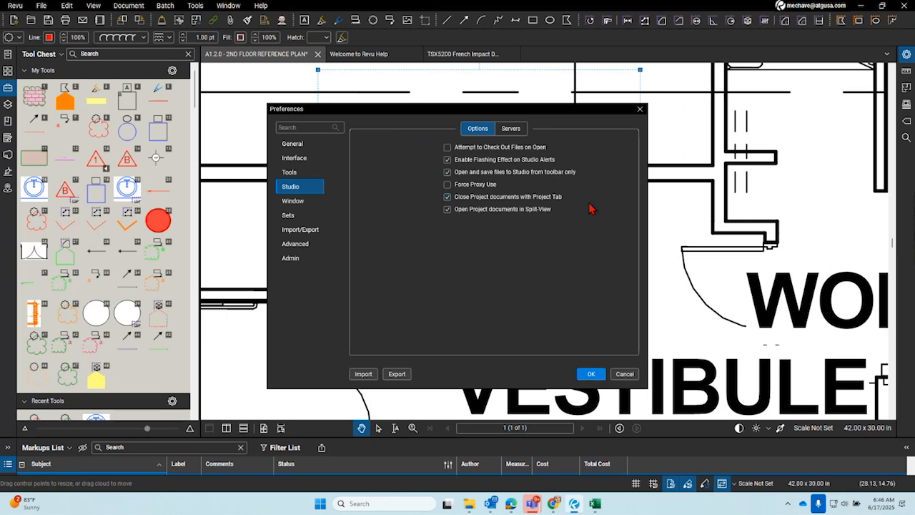
left_click(590, 373)
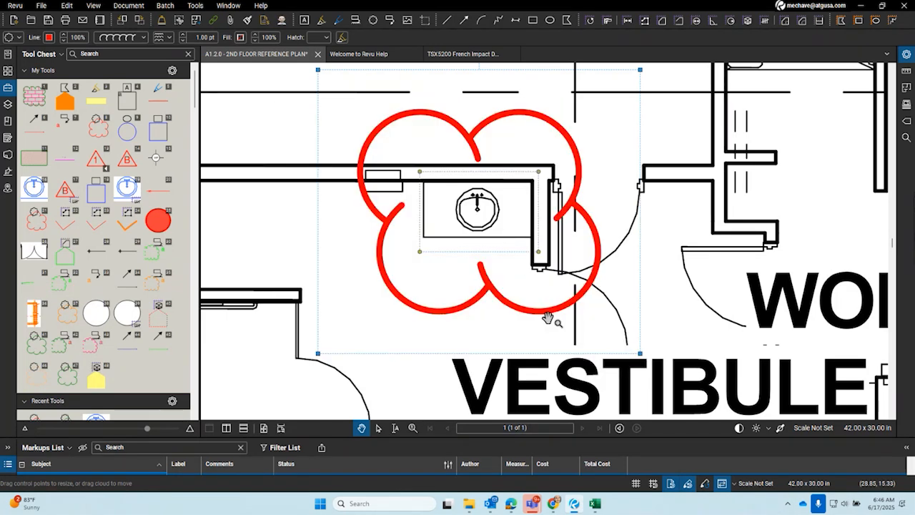
Check the Open action's file browsing for the sink cloud again and cancel
right_click(596, 275)
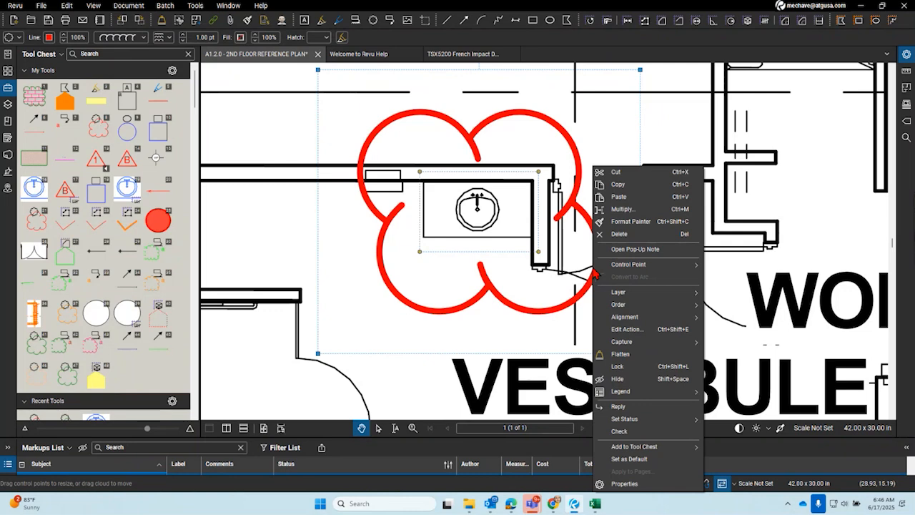
left_click(650, 329)
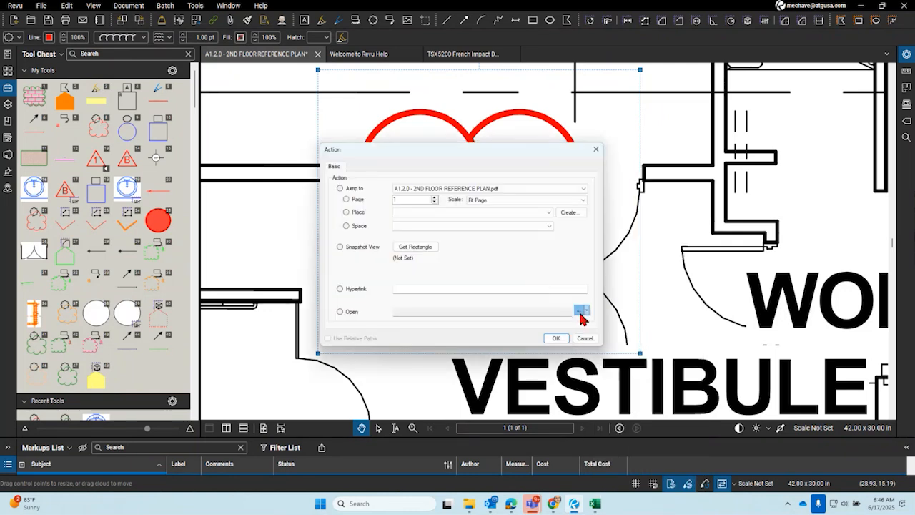
left_click(581, 312)
left_click(579, 337)
left_click(584, 337)
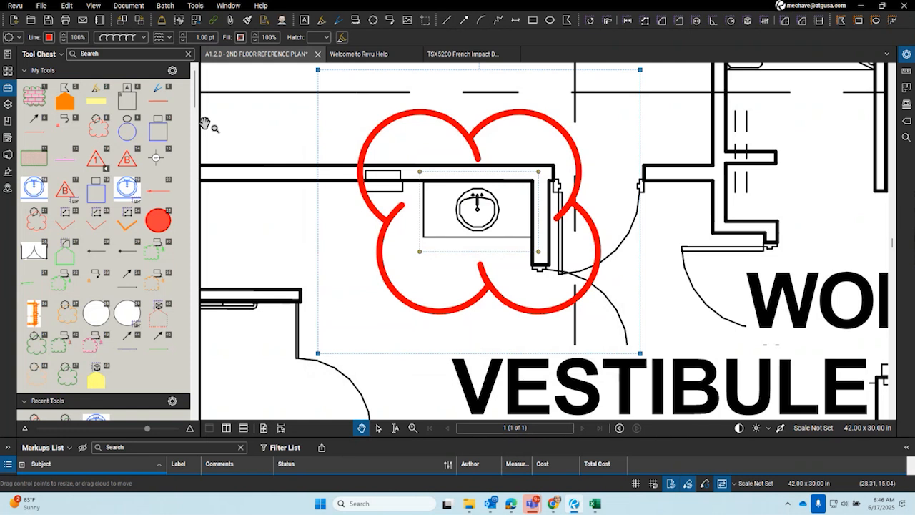
Turn off "Open and save files to Studio from toolbar only" in the Studio preferences and accept
left_click(16, 5)
left_click(55, 31)
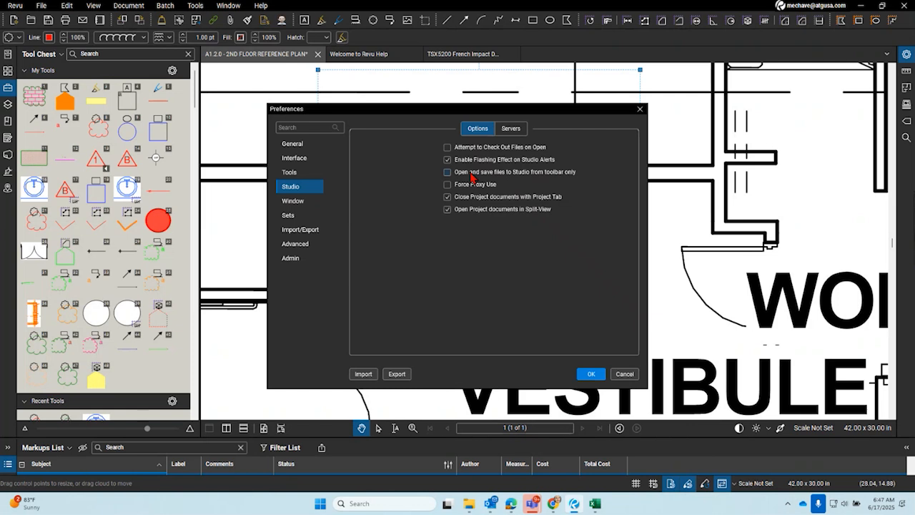
left_click(448, 173)
left_click(448, 173)
left_click(591, 374)
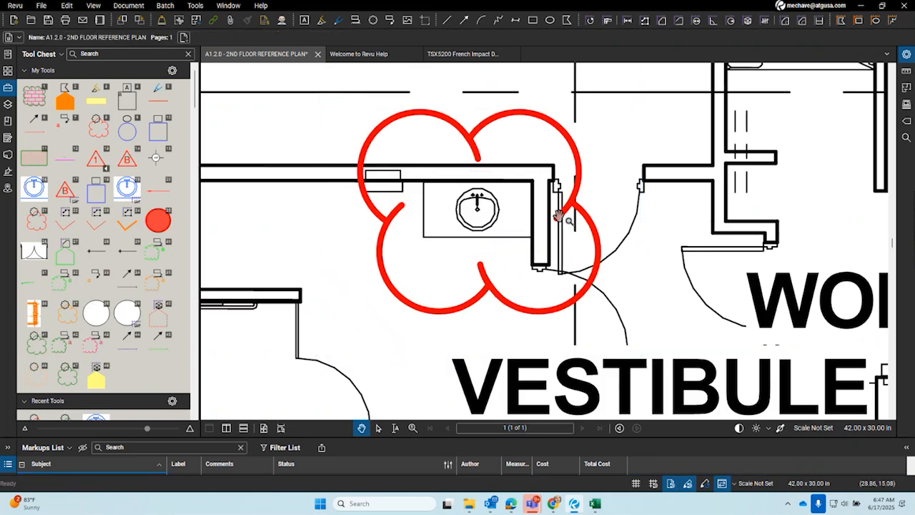
Browse the MCR Studio project to Samtec.pdf for the sink cloud's Open action, cancel the action, and delete the cloud
right_click(564, 216)
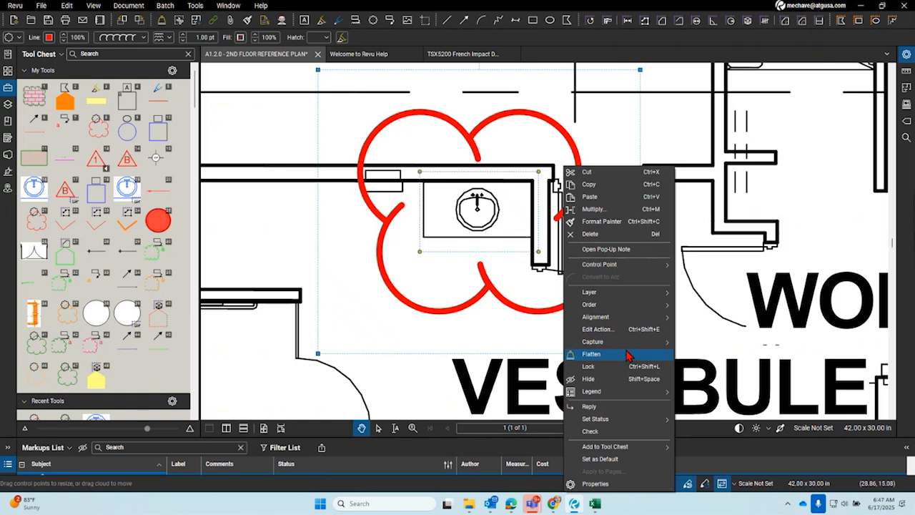
mouse_move(631, 349)
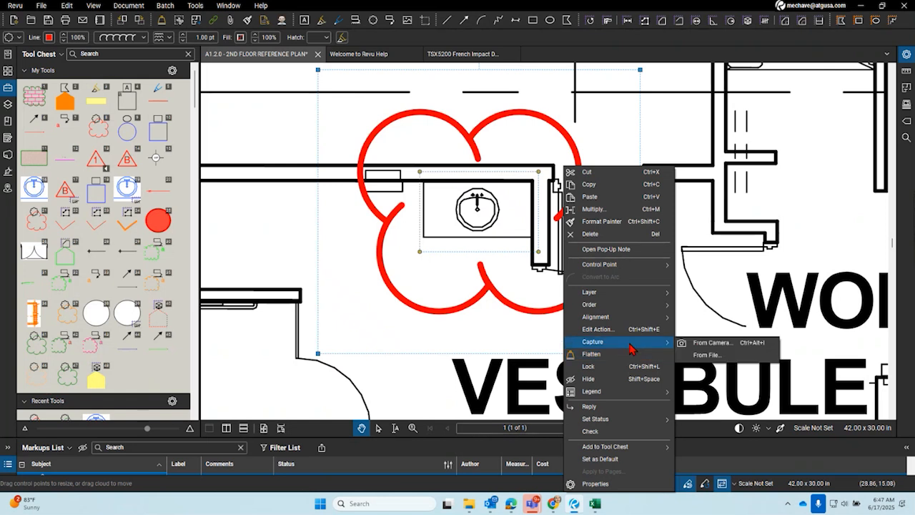
key("Escape")
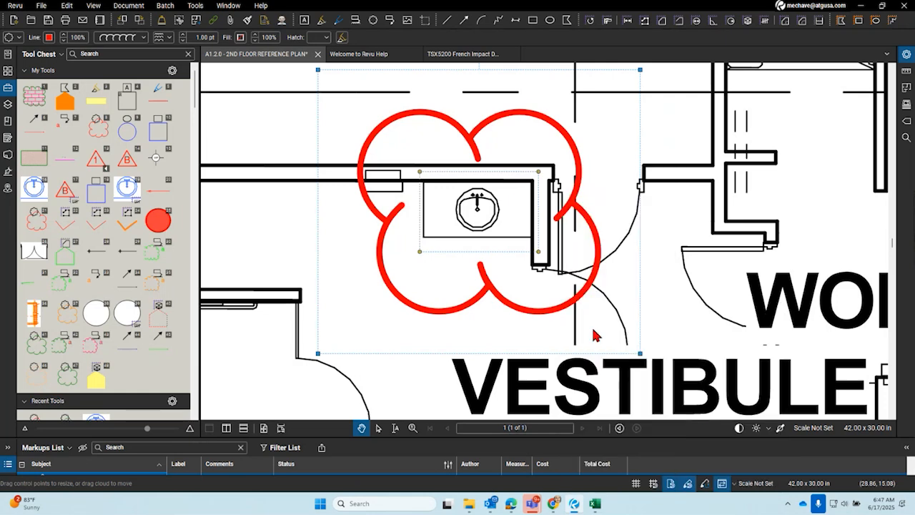
left_click(582, 311)
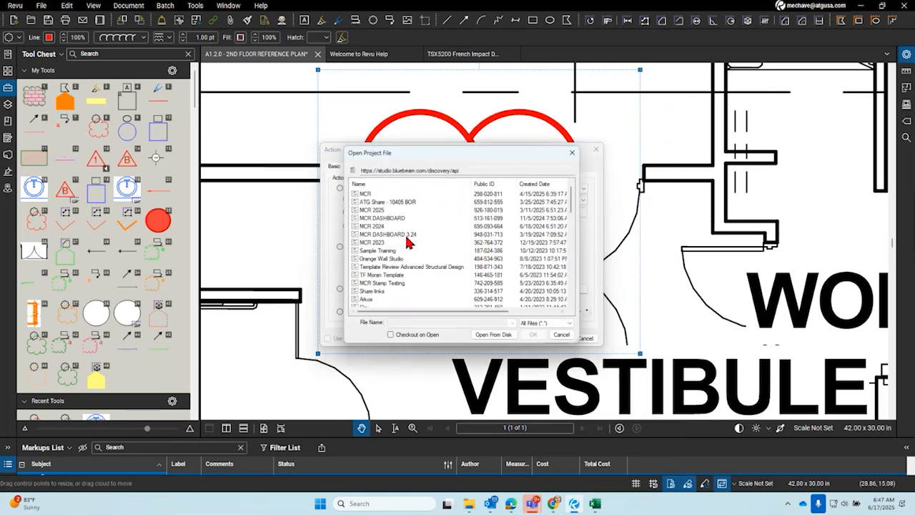
left_click(368, 197)
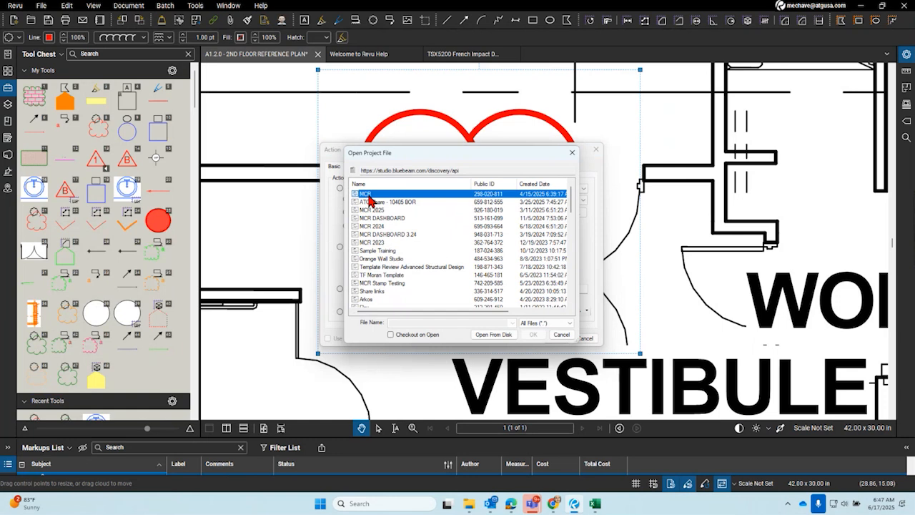
double_click(369, 199)
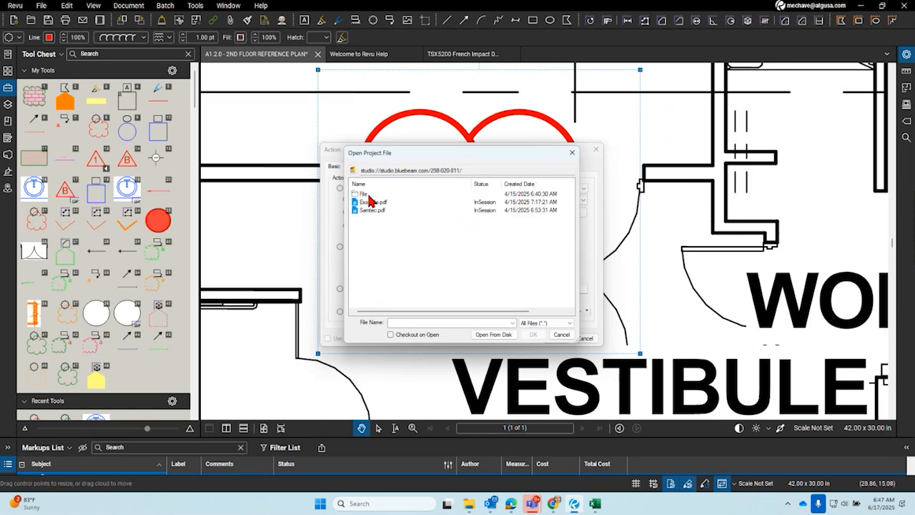
left_click(371, 210)
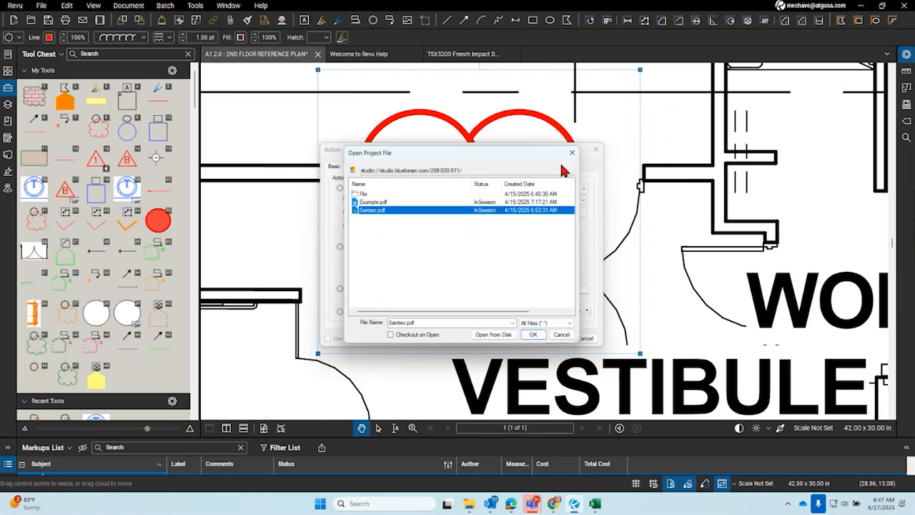
left_click(477, 170)
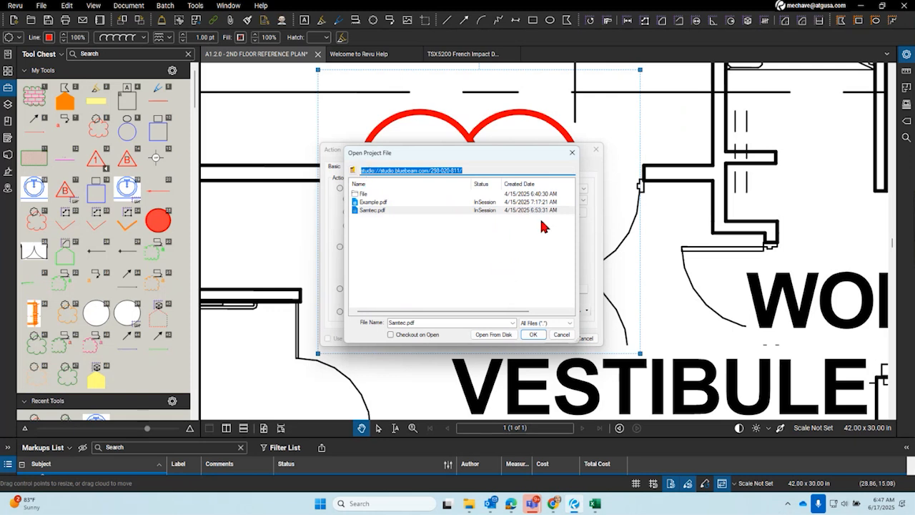
left_click(571, 153)
left_click(594, 150)
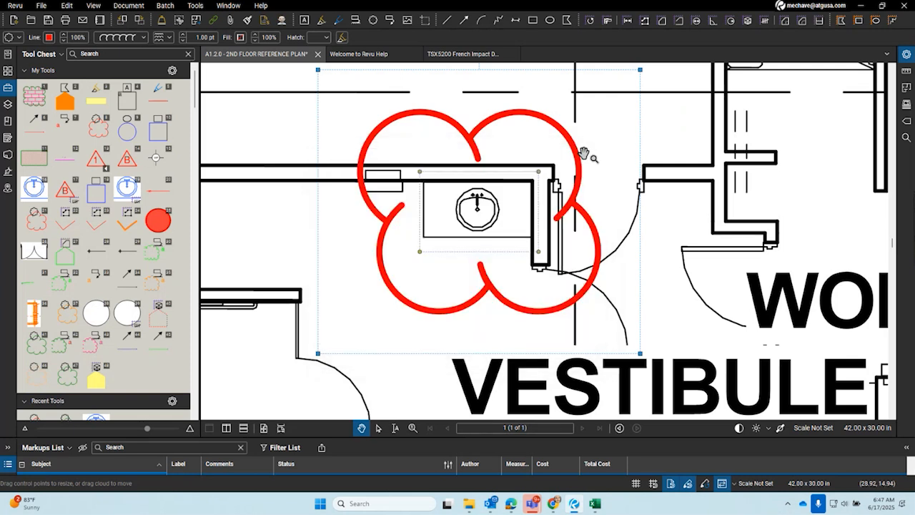
key("Delete")
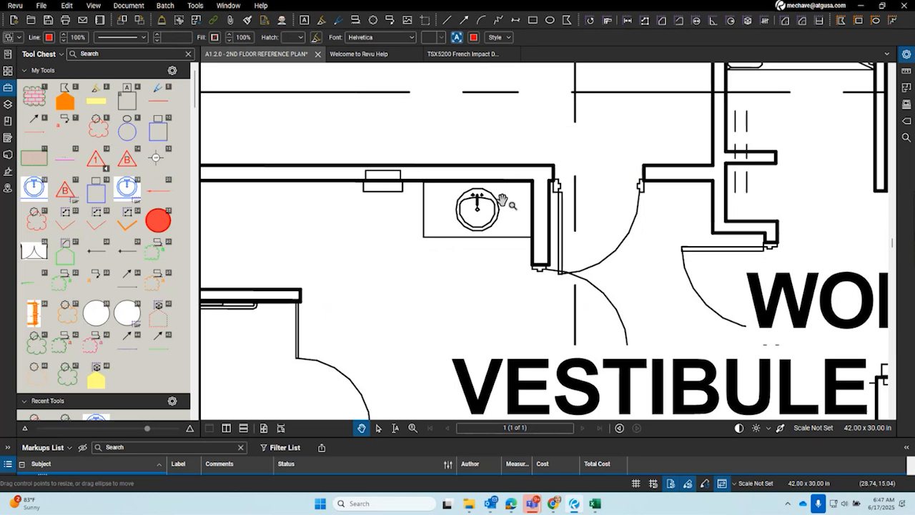
scroll(513, 205, "down", 5)
left_click_drag(407, 244, 715, 234)
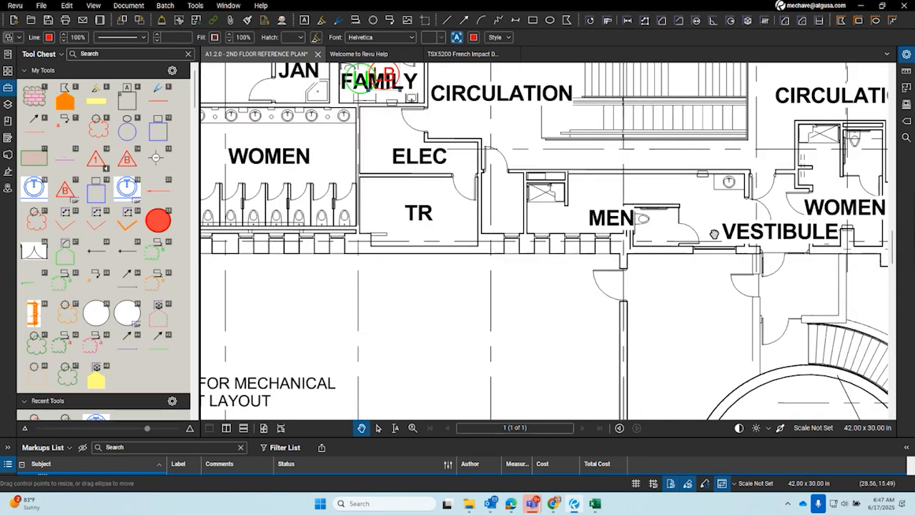
scroll(715, 234, "down", 1)
left_click_drag(310, 262, 514, 288)
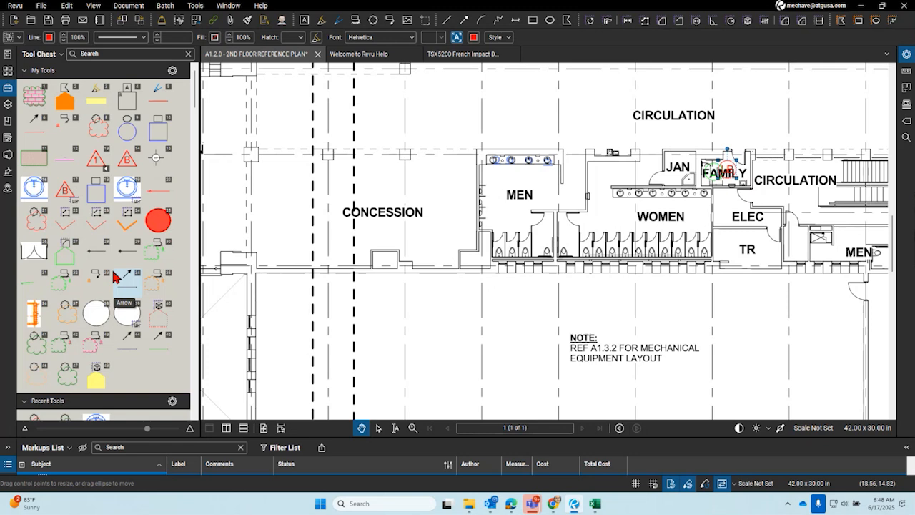
Look through the My Tools, Recent Tools, Framing Details and Flooring Example tool sets in the Tool Chest
scroll(113, 277, "down", 3)
scroll(108, 267, "down", 2)
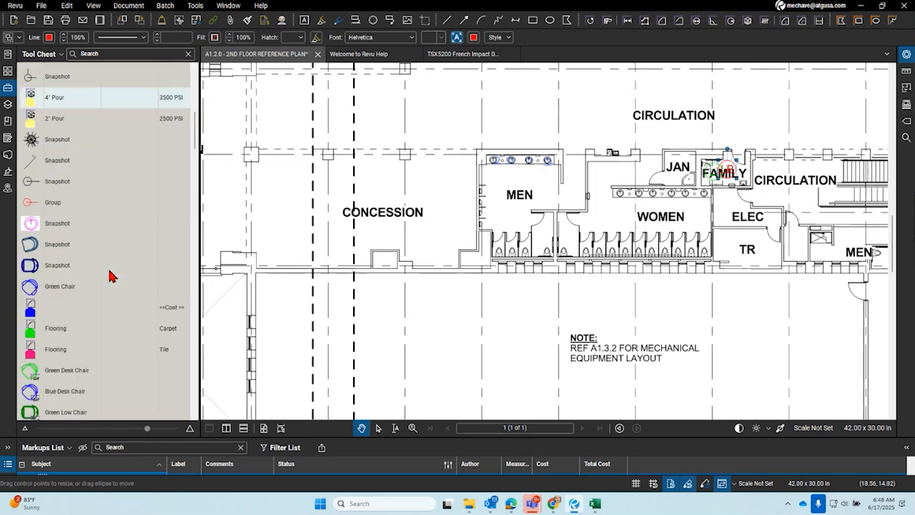
scroll(110, 275, "up", 4)
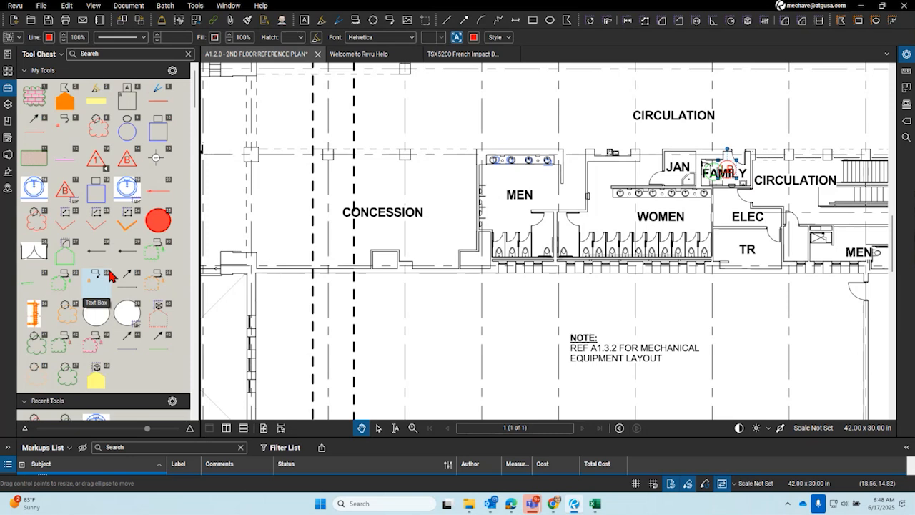
scroll(109, 275, "down", 5)
scroll(110, 275, "up", 2)
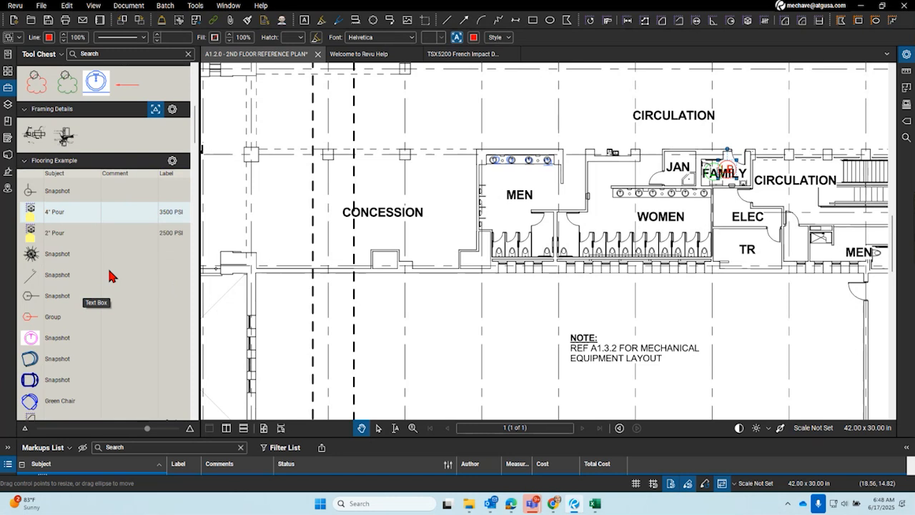
scroll(110, 276, "down", 2)
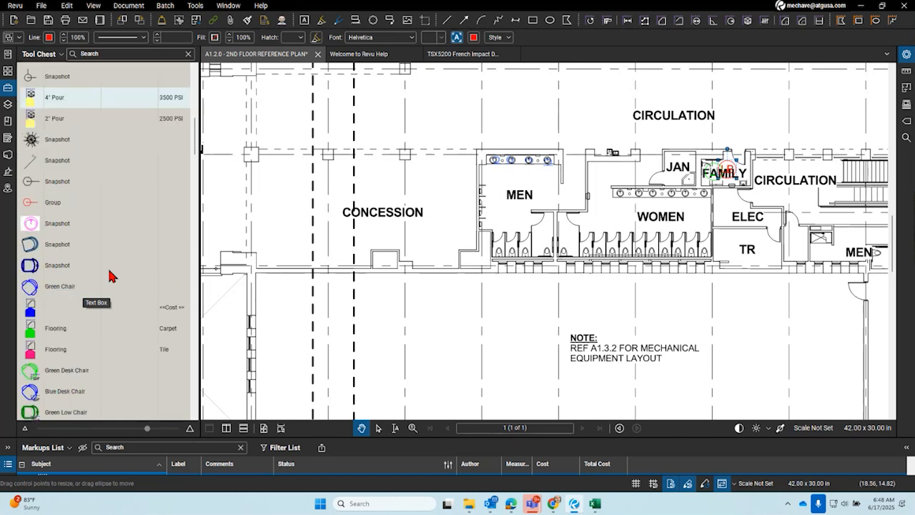
scroll(93, 243, "up", 4)
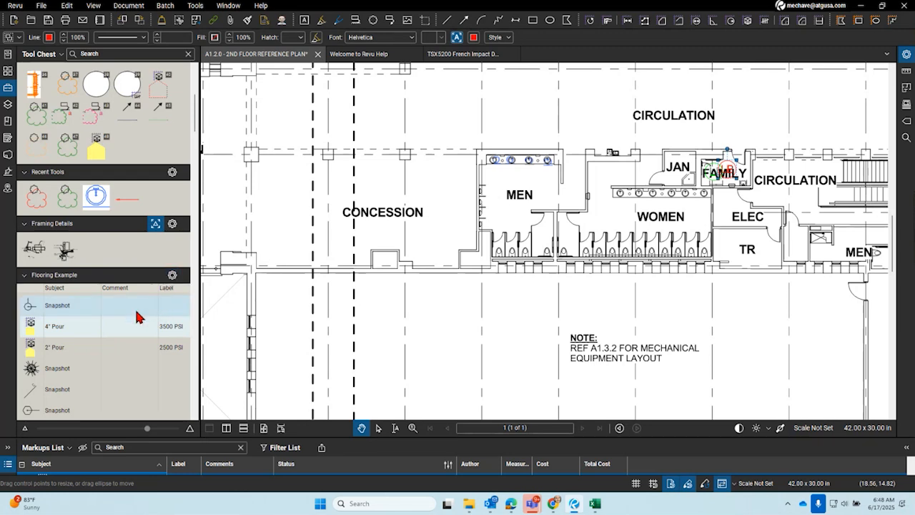
scroll(98, 179, "up", 5)
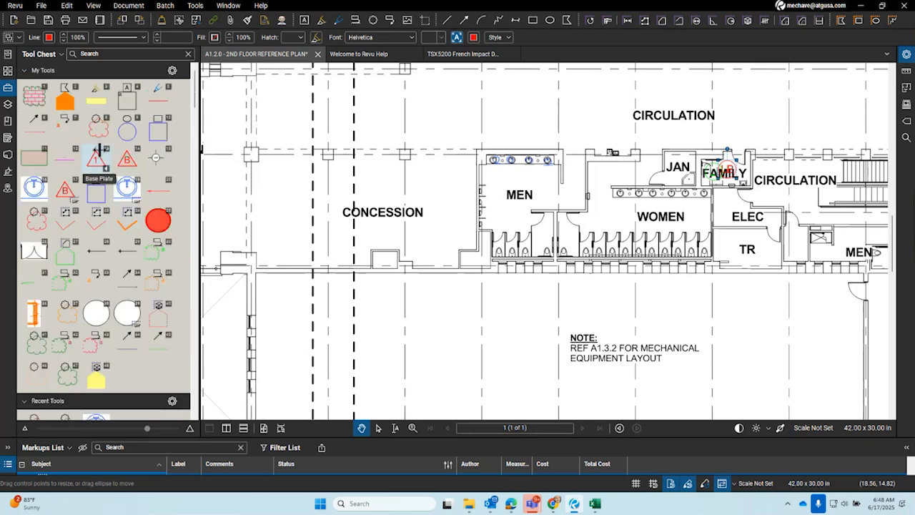
scroll(99, 150, "down", 3)
scroll(107, 179, "down", 4)
scroll(114, 222, "up", 4)
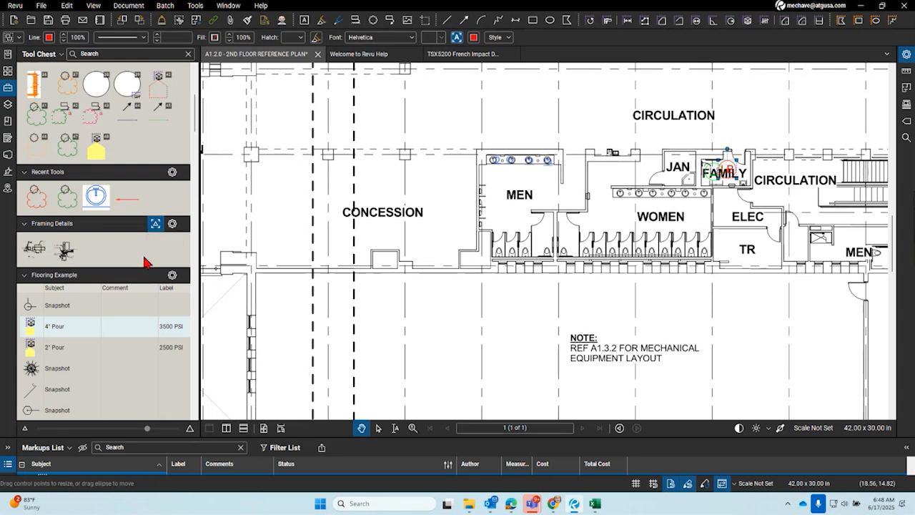
scroll(145, 262, "up", 3)
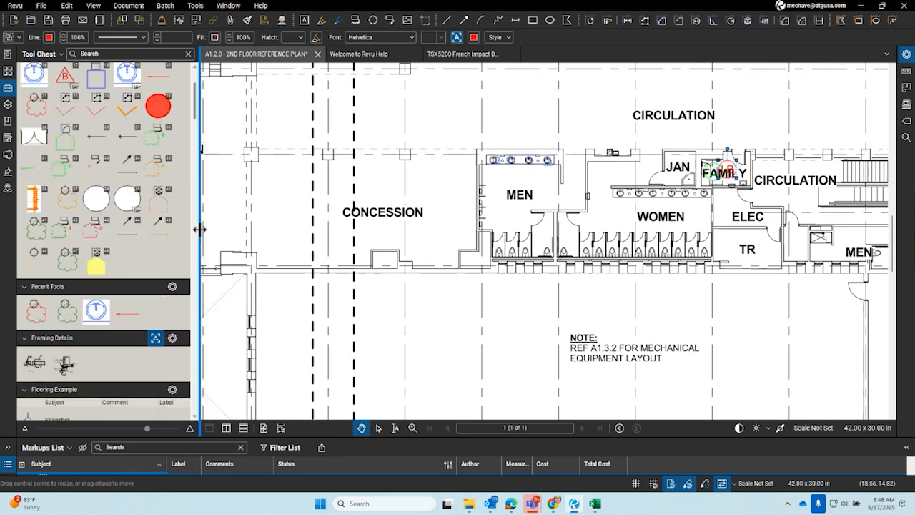
scroll(158, 247, "up", 3)
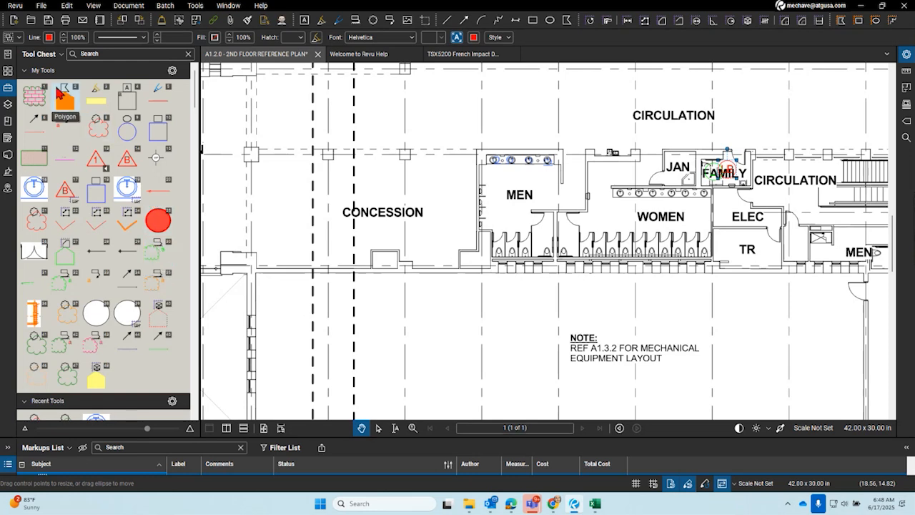
scroll(98, 206, "down", 15)
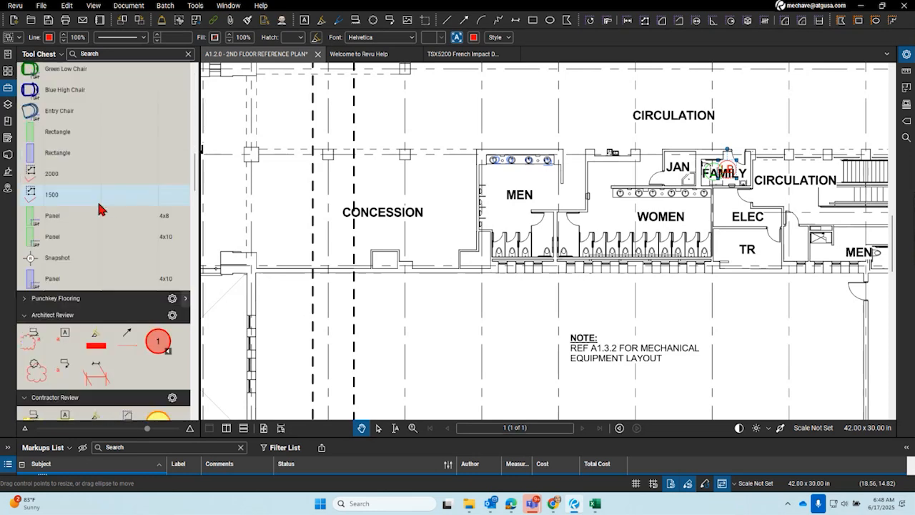
scroll(81, 151, "up", 4)
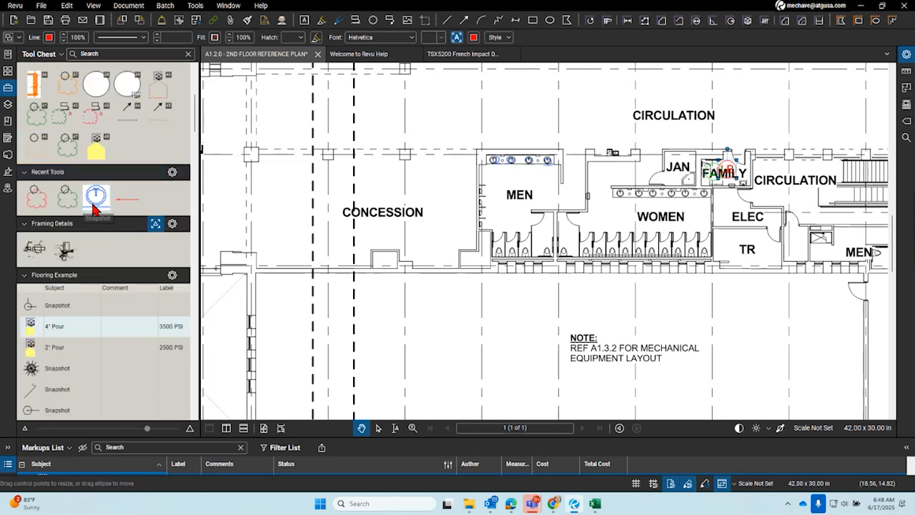
scroll(82, 307, "down", 5)
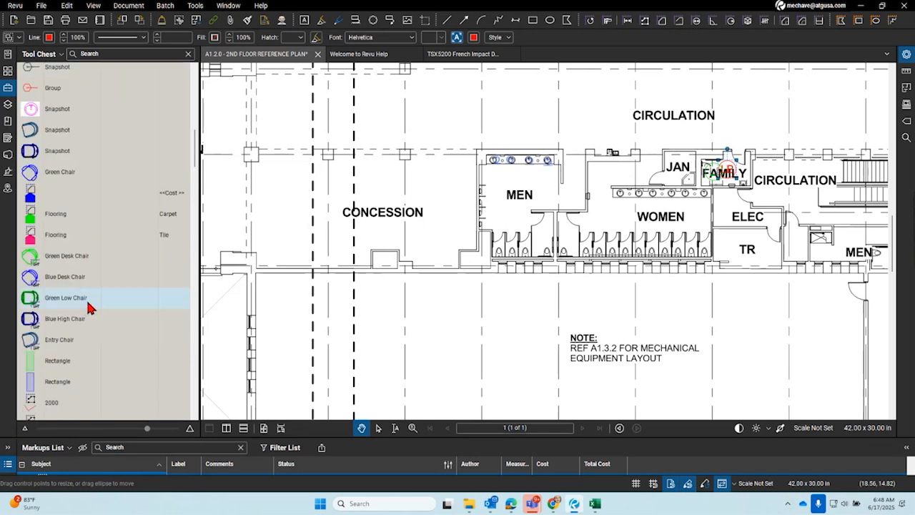
scroll(86, 298, "down", 4)
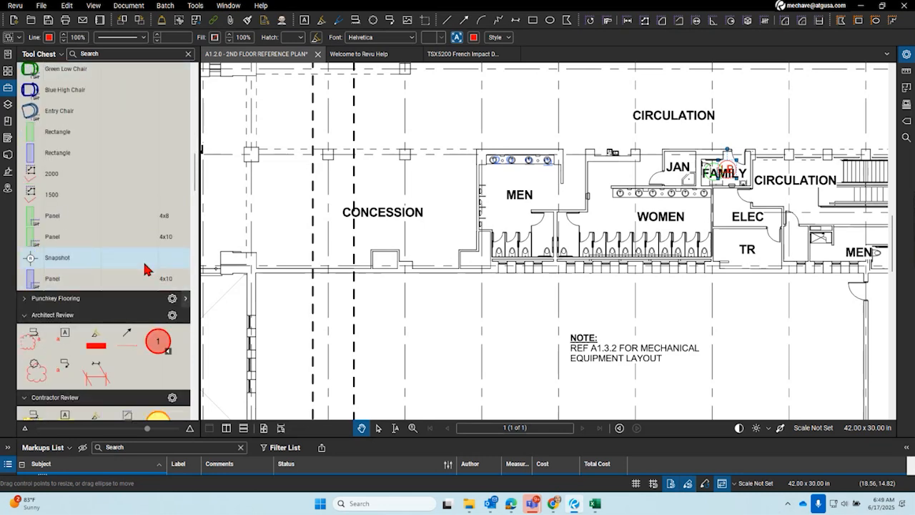
Collapse the Architect Review, Contractor Review and Engineer Review tool sets in the Tool Chest
left_click(25, 315)
left_click(25, 331)
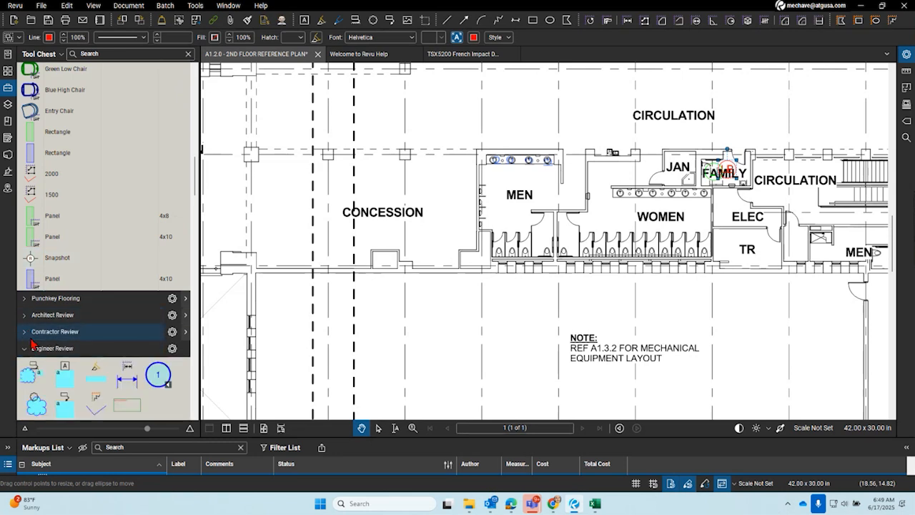
left_click(25, 348)
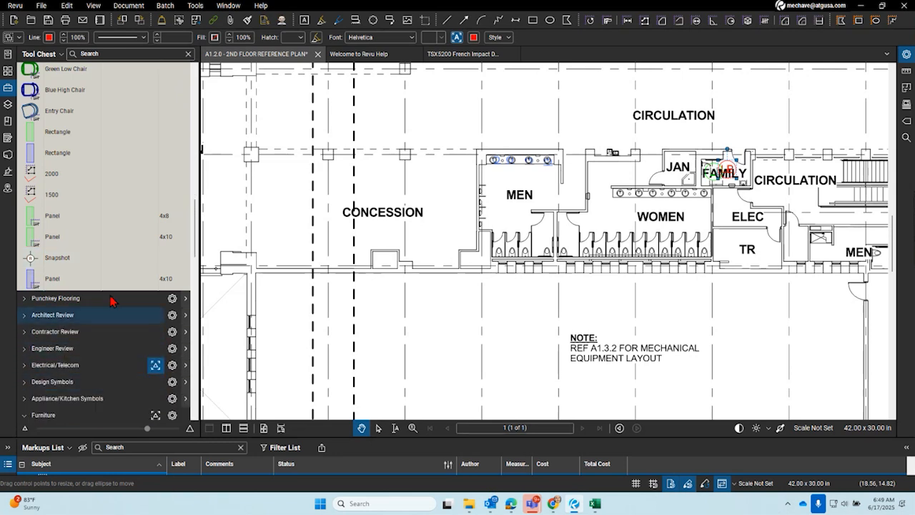
left_click_drag(200, 259, 197, 187)
scroll(90, 174, "down", 6)
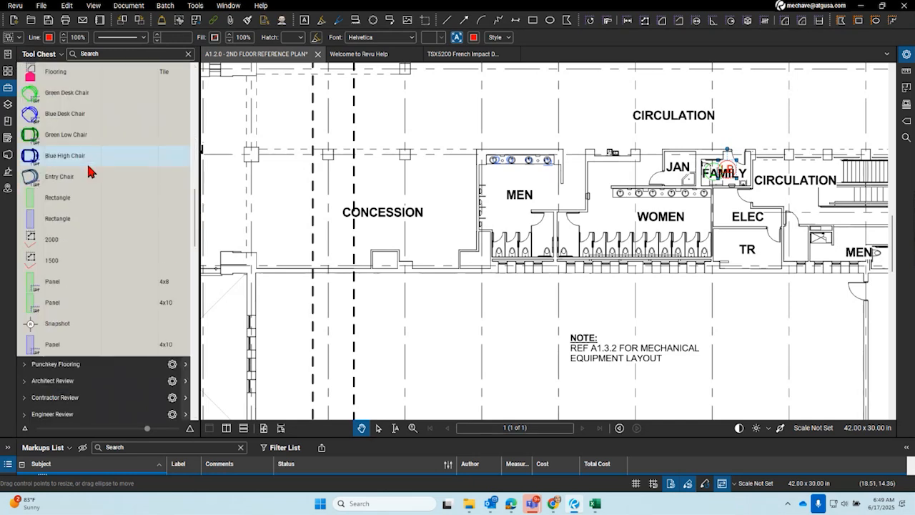
scroll(112, 199, "up", 3)
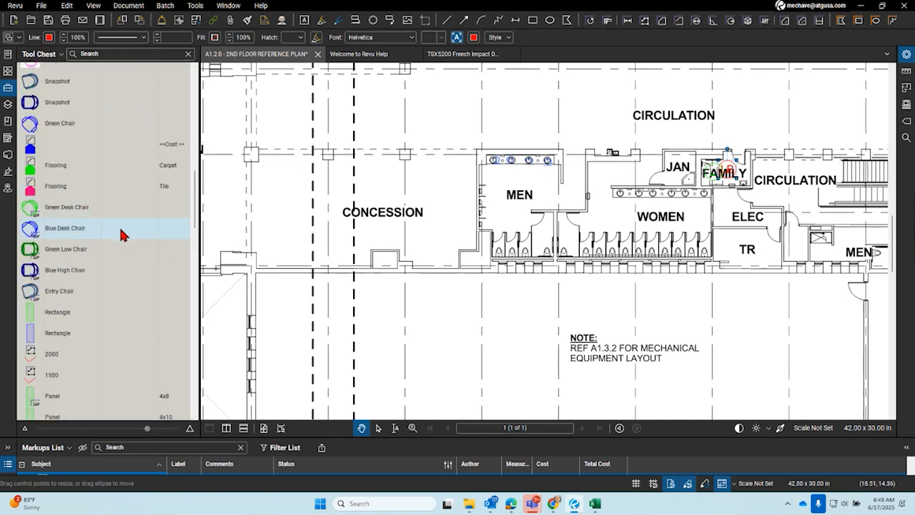
Draw a red revision cloud around the sink between the men's room and the vestibule
scroll(545, 288, "down", 5)
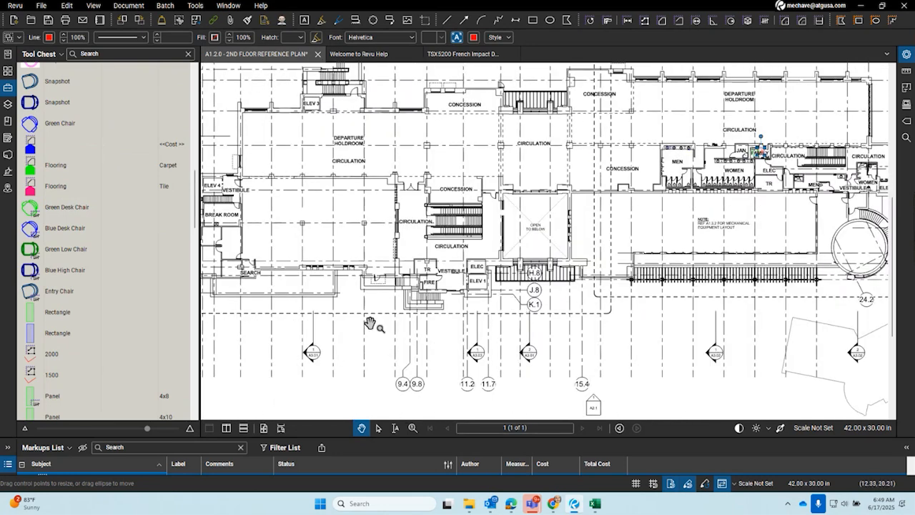
scroll(371, 293, "up", 5)
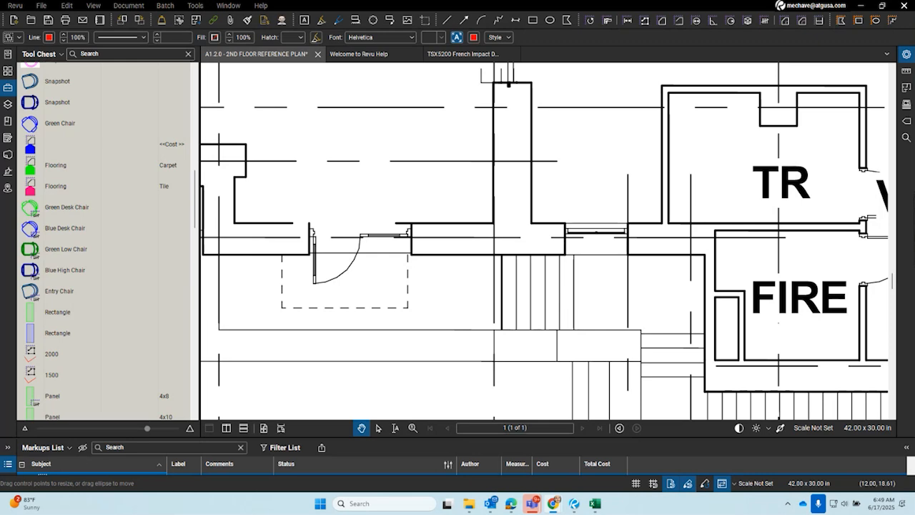
scroll(564, 273, "down", 5)
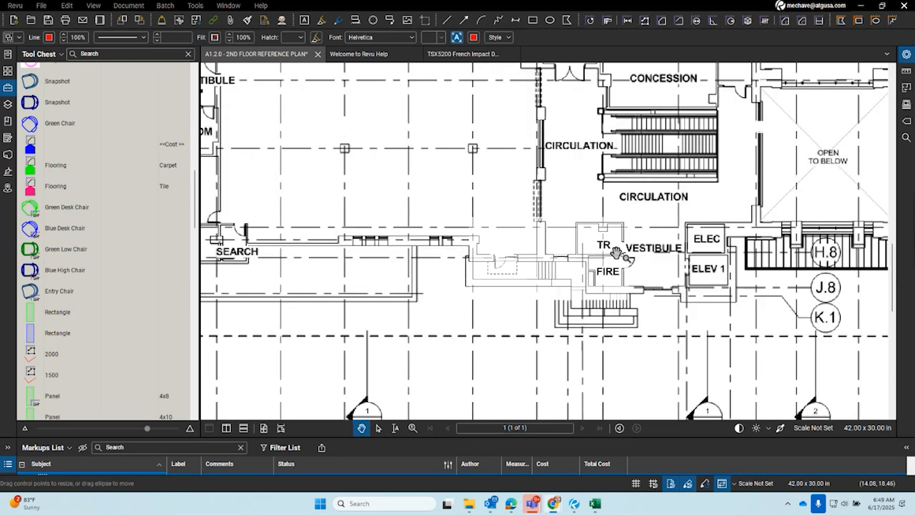
scroll(813, 160, "up", 8)
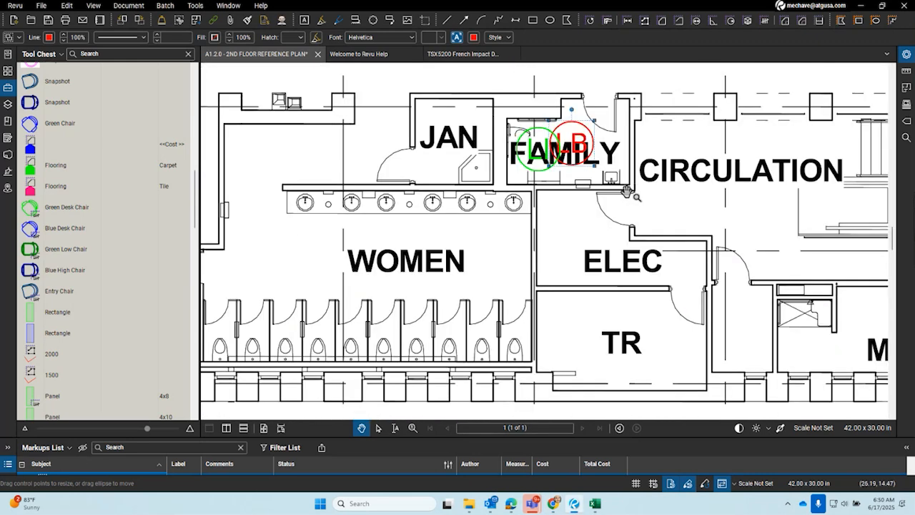
scroll(581, 183, "down", 8)
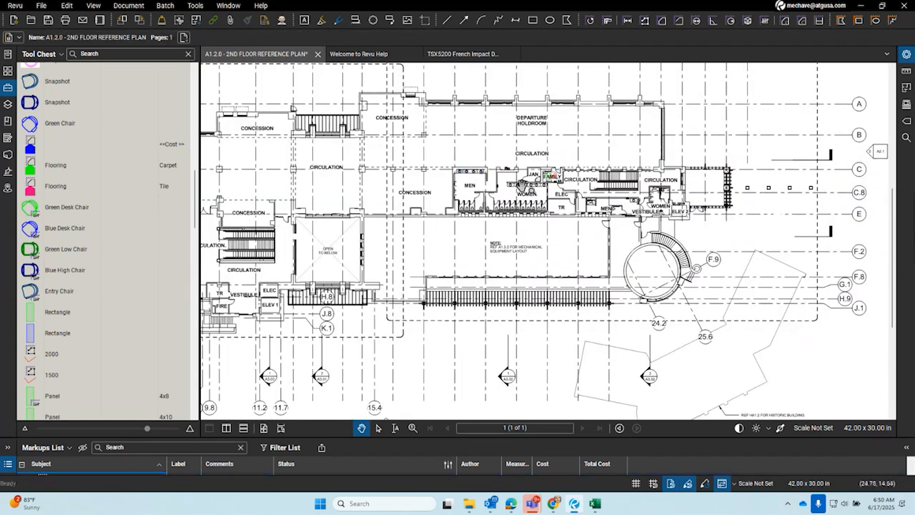
scroll(555, 163, "up", 5)
scroll(804, 312, "up", 6)
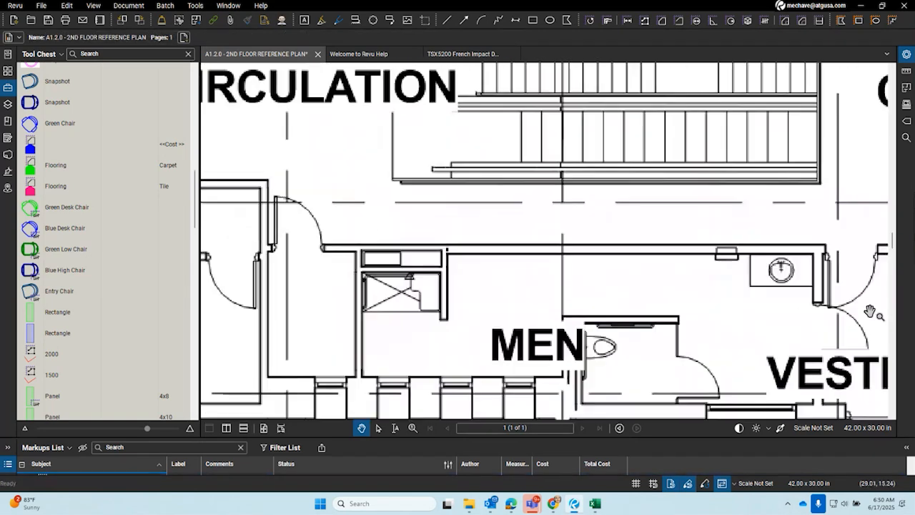
key("c")
left_click_drag(358, 182, 493, 290)
scroll(429, 272, "down", 4)
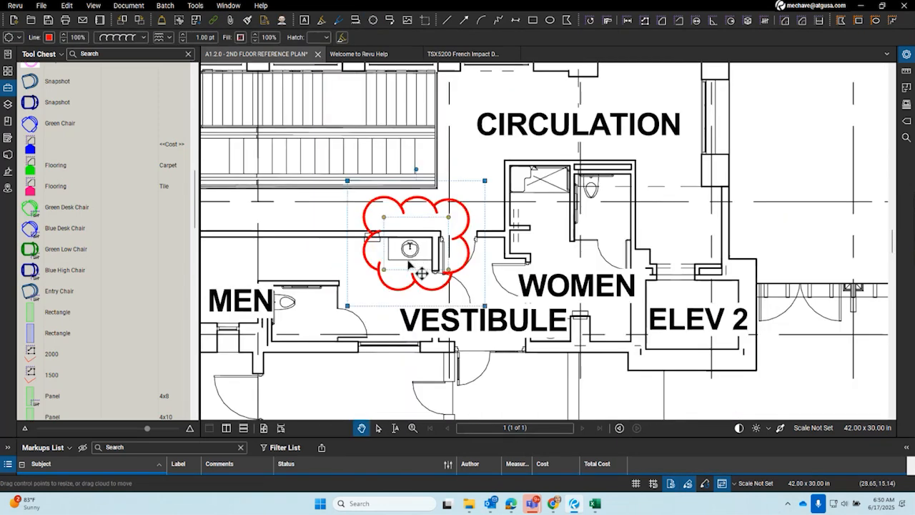
scroll(468, 251, "up", 1)
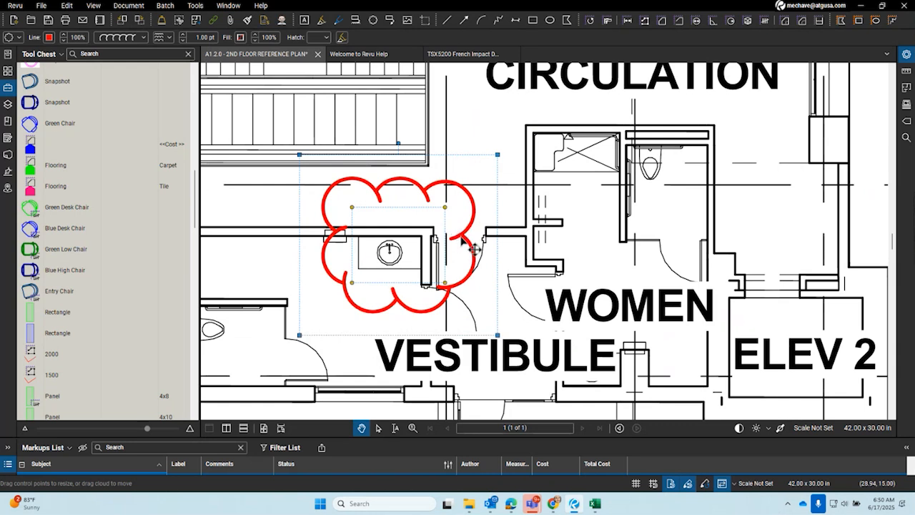
Review the available action types for the sink cloud and close the action settings without assigning one
right_click(466, 243)
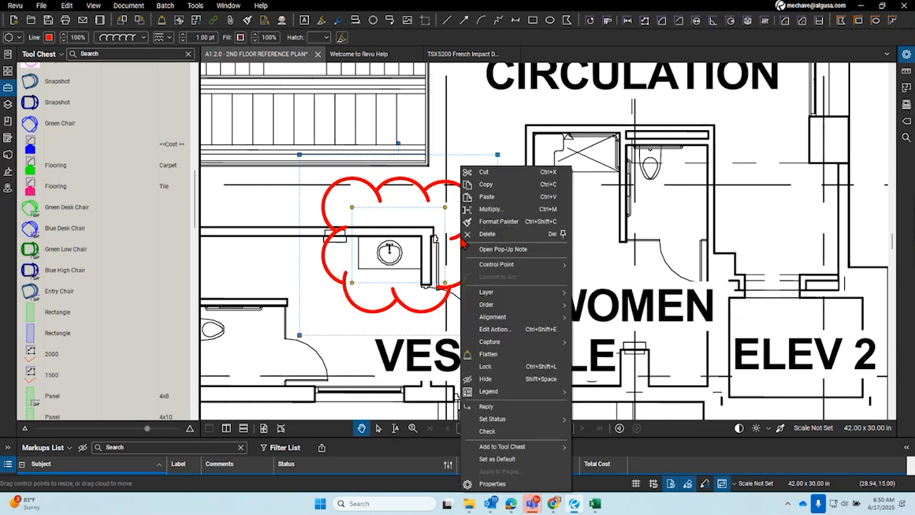
left_click(506, 337)
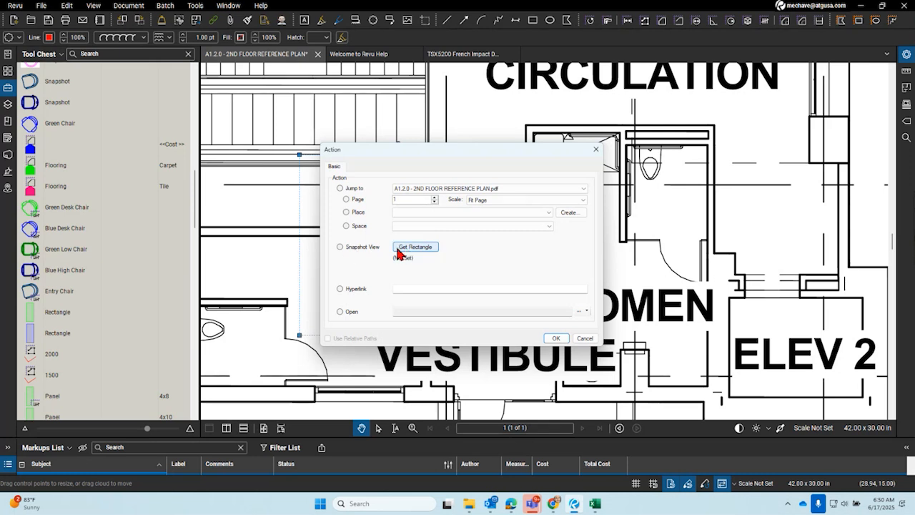
left_click(595, 150)
Open Samtec.pdf from the pinned Completed Sets files
left_click(8, 53)
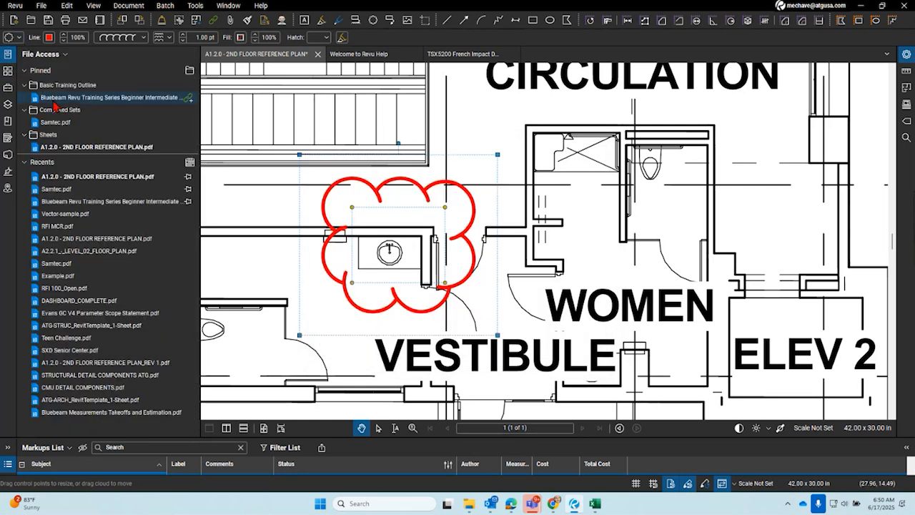
mouse_move(60, 127)
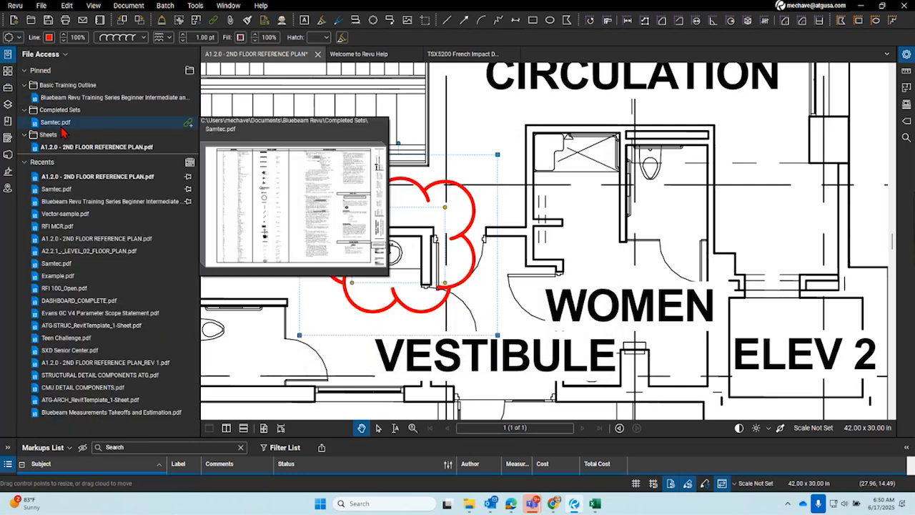
left_click(63, 131)
Go to page 2 of the Samtec set and examine the 4/S2.1 section callout up close
left_click(339, 427)
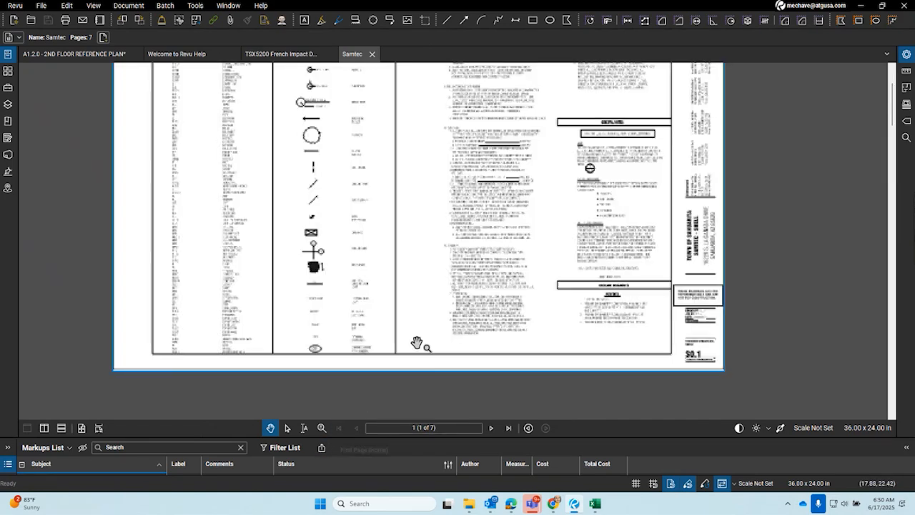
left_click(490, 428)
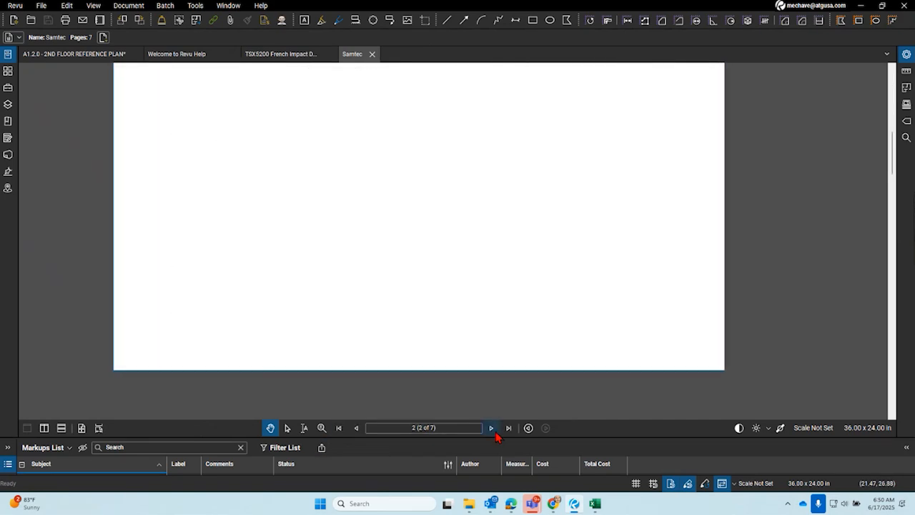
scroll(409, 200, "up", 5)
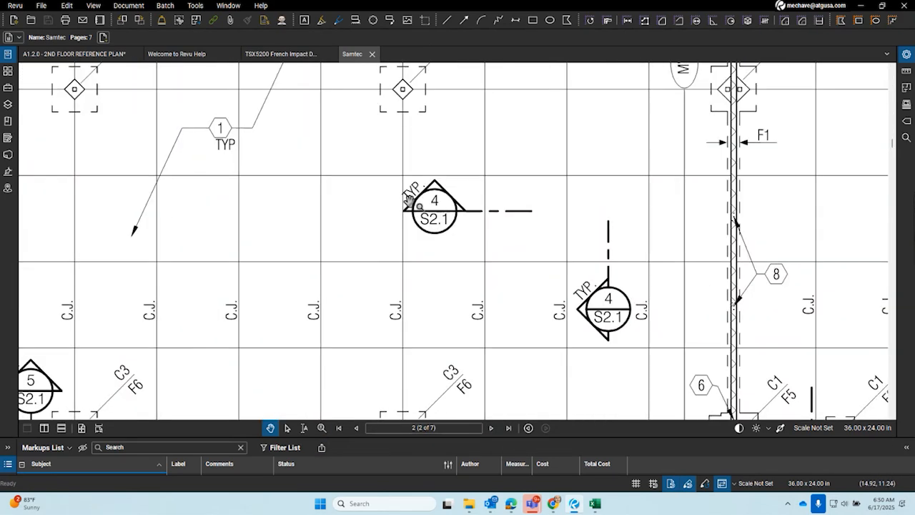
scroll(432, 235, "up", 3)
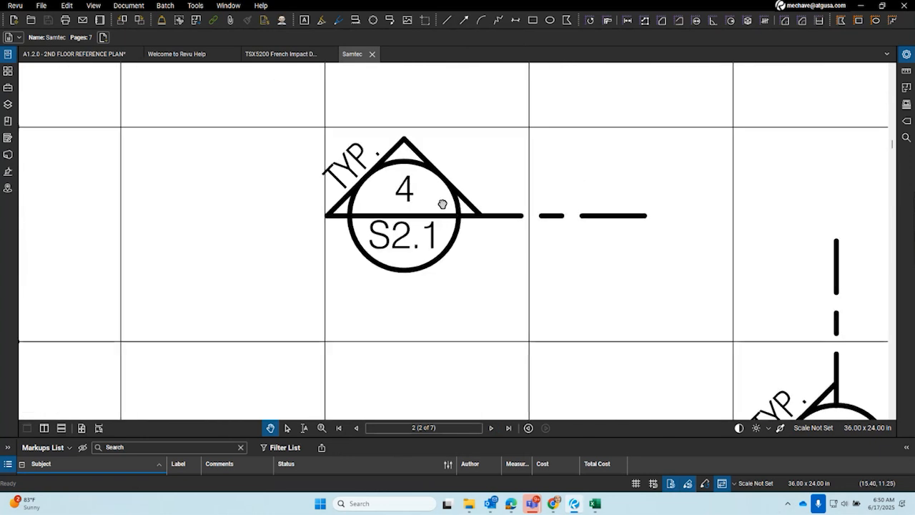
Draw a hyperlink area over the number 4 in the 4/S2.1 callout and choose Snapshot View as its action
left_click_drag(442, 204, 438, 224)
left_click(213, 20)
left_click_drag(389, 191, 413, 229)
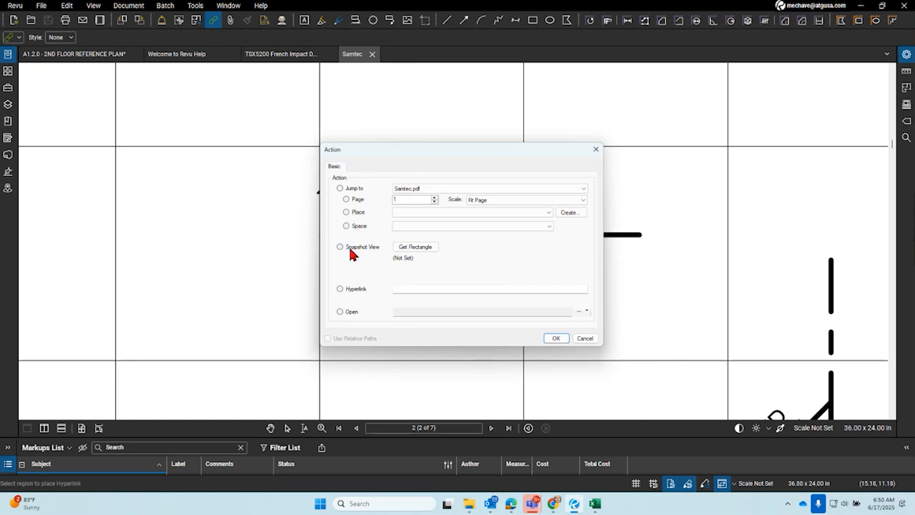
left_click(350, 249)
left_click(416, 248)
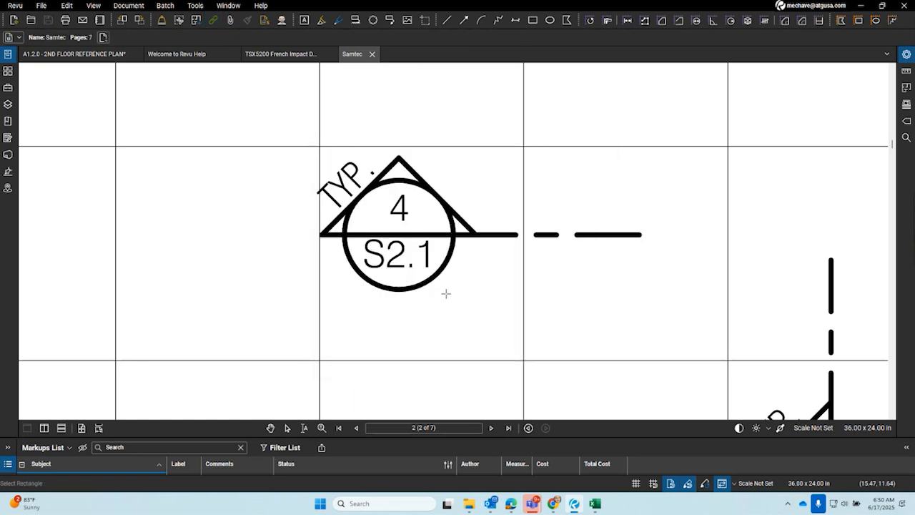
Capture detail 4, Typical Control Joint, on page 3 as the snapshot destination and confirm the link action
left_click(491, 428)
scroll(413, 260, "down", 8)
scroll(486, 209, "up", 5)
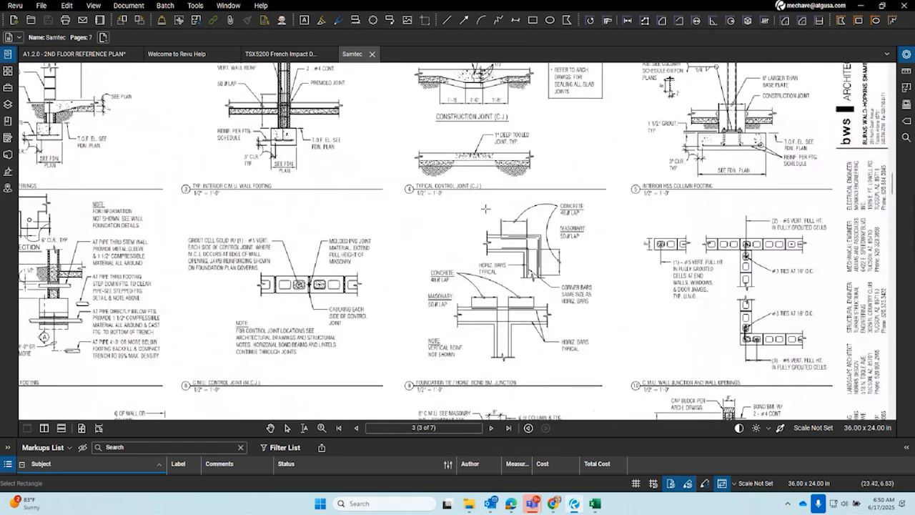
left_click_drag(486, 209, 436, 315)
left_click_drag(344, 102, 570, 308)
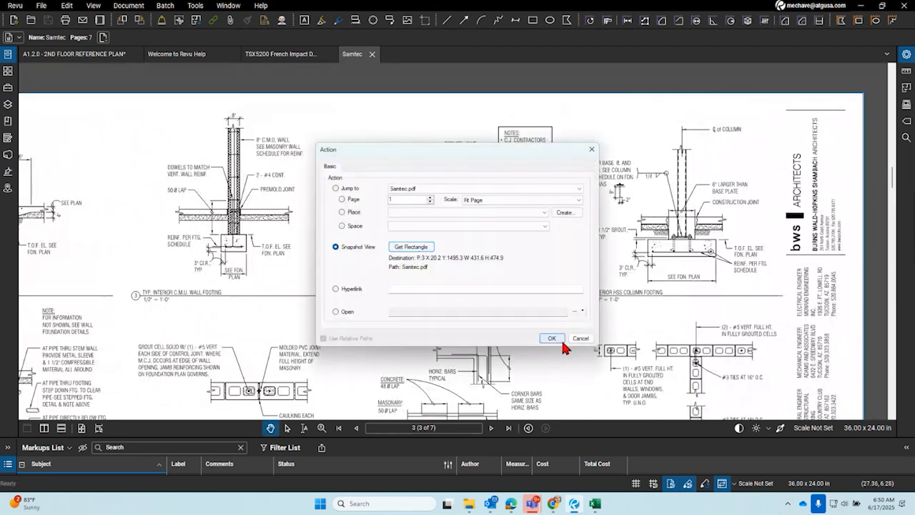
left_click(551, 338)
Return to page 2 of the Samtec set and follow the new link on the 4/S2.1 callout
left_click(95, 54)
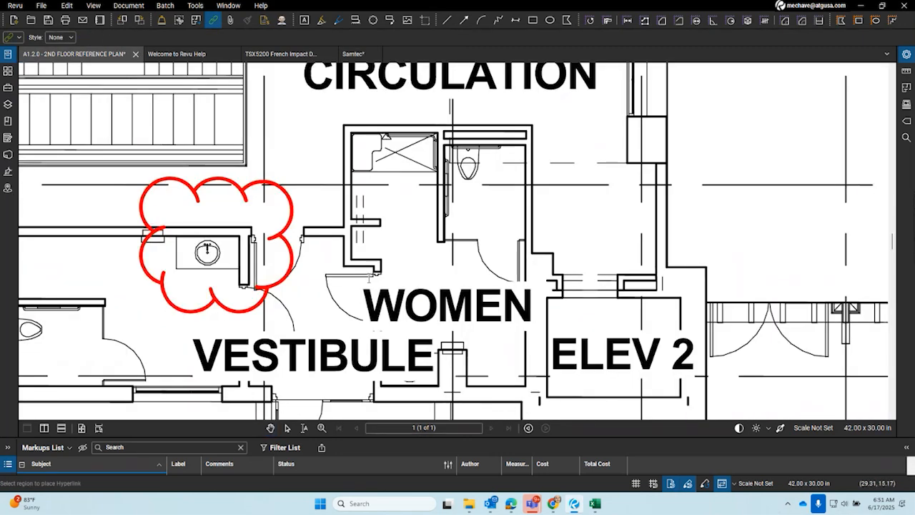
left_click(353, 54)
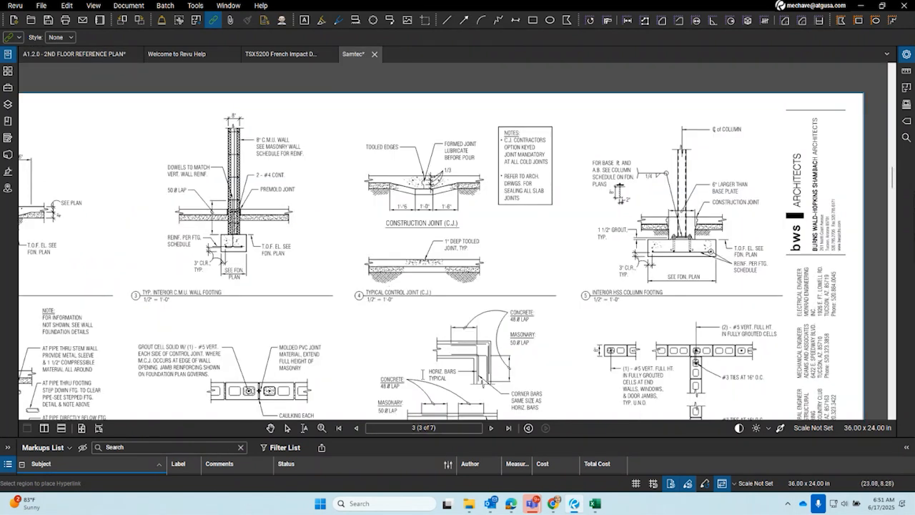
key("Escape")
left_click(356, 427)
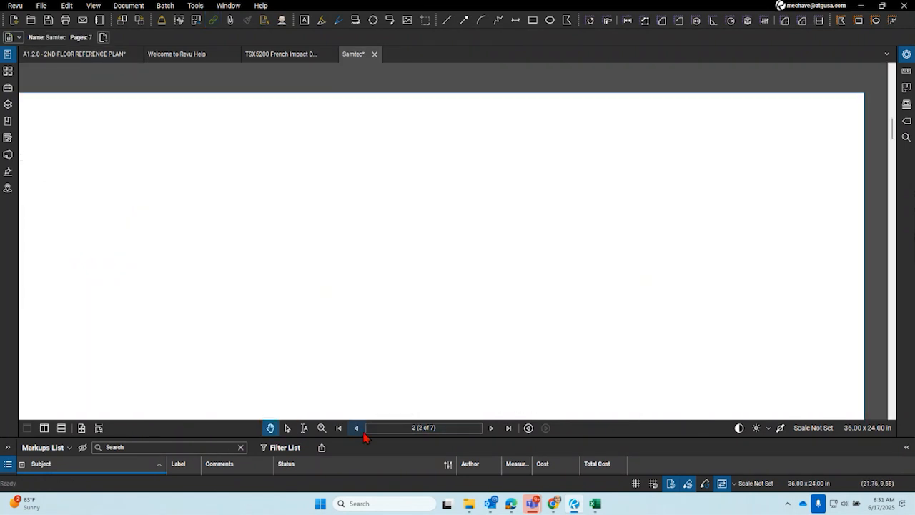
scroll(470, 246, "up", 5)
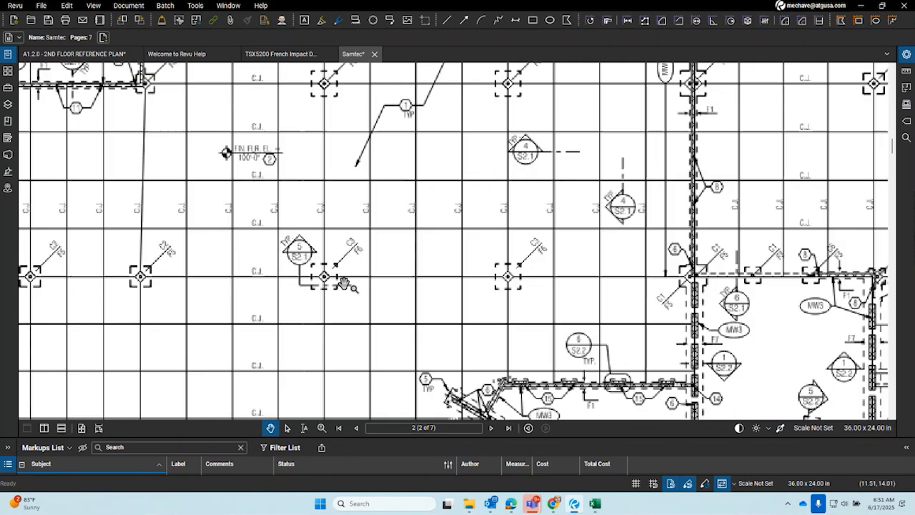
left_click(525, 149)
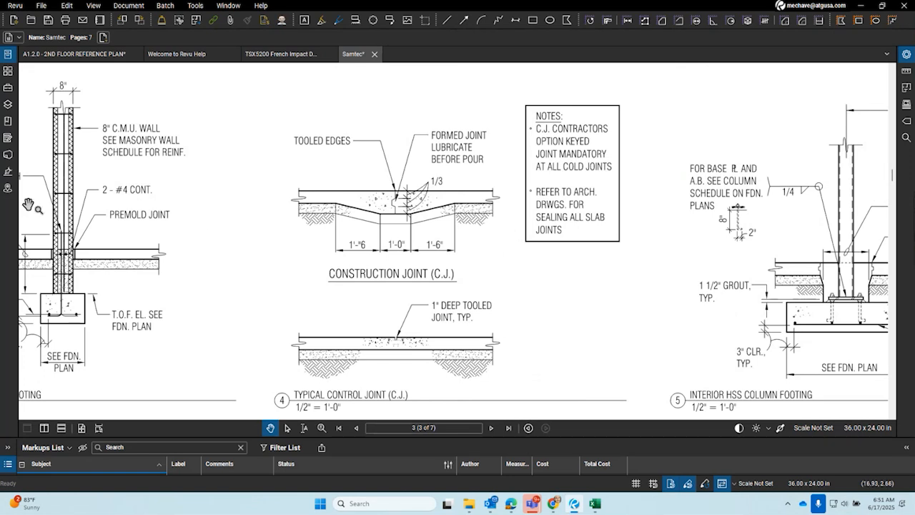
Show the Samtec set's list of hyperlinks and locate the page 3 Snapshot View link on the plan
left_click(8, 188)
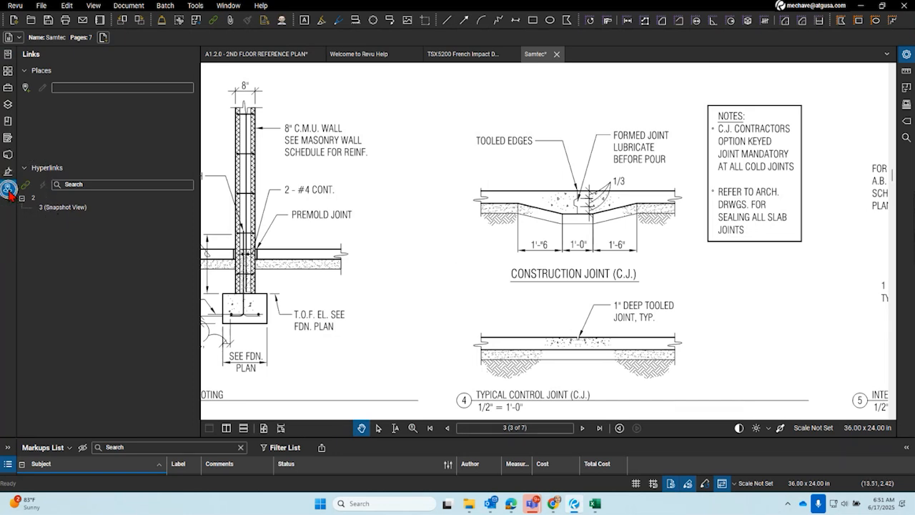
left_click(55, 209)
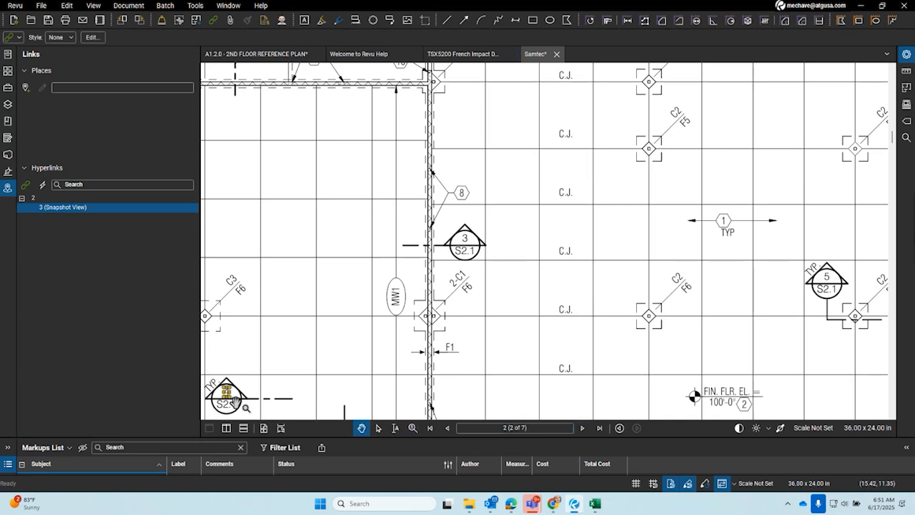
left_click(93, 207)
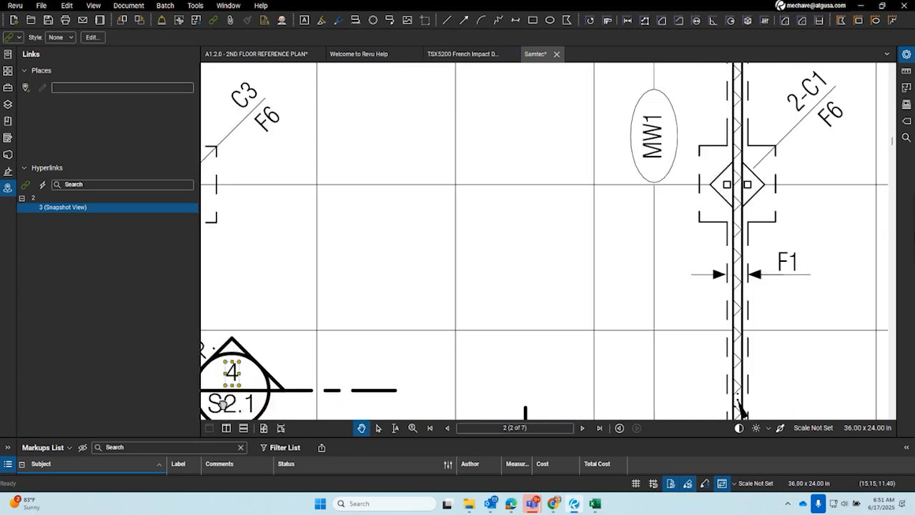
Review the Snapshot View link's action settings and management options without changing anything
right_click(84, 206)
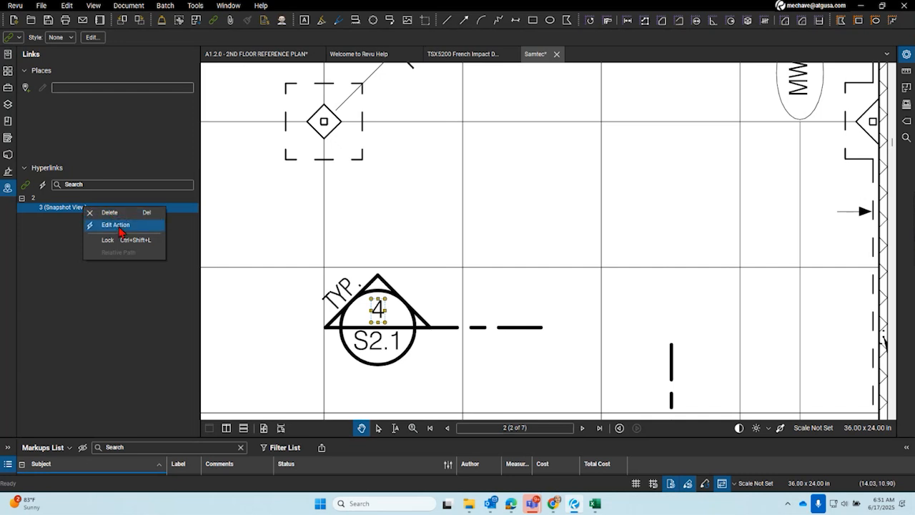
left_click(114, 225)
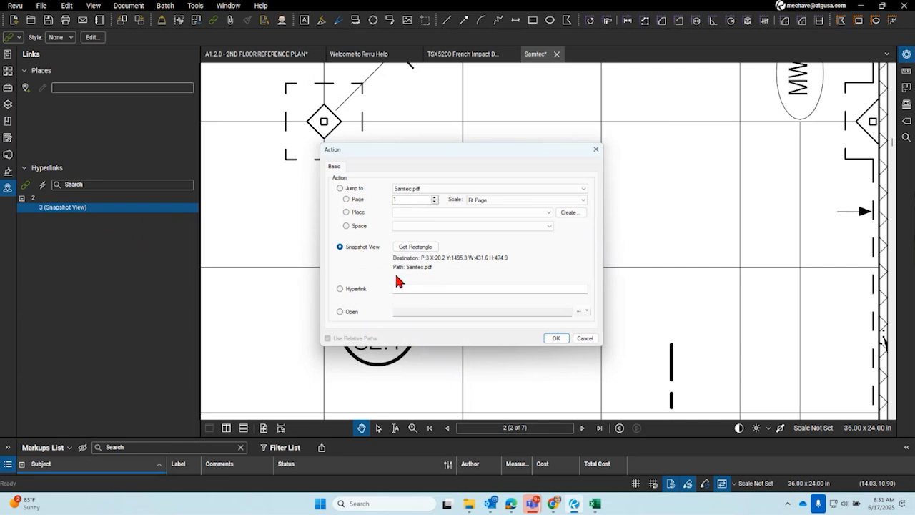
key("Escape")
right_click(93, 208)
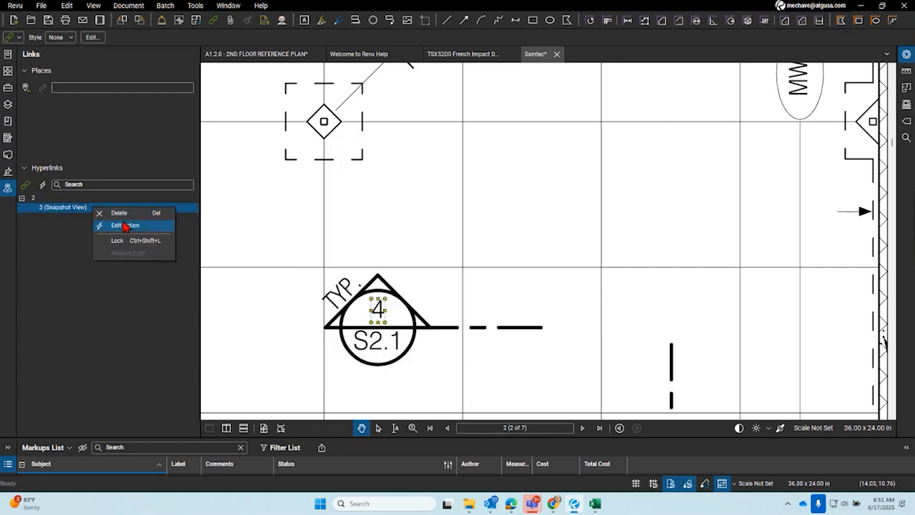
left_click(68, 238)
right_click(71, 215)
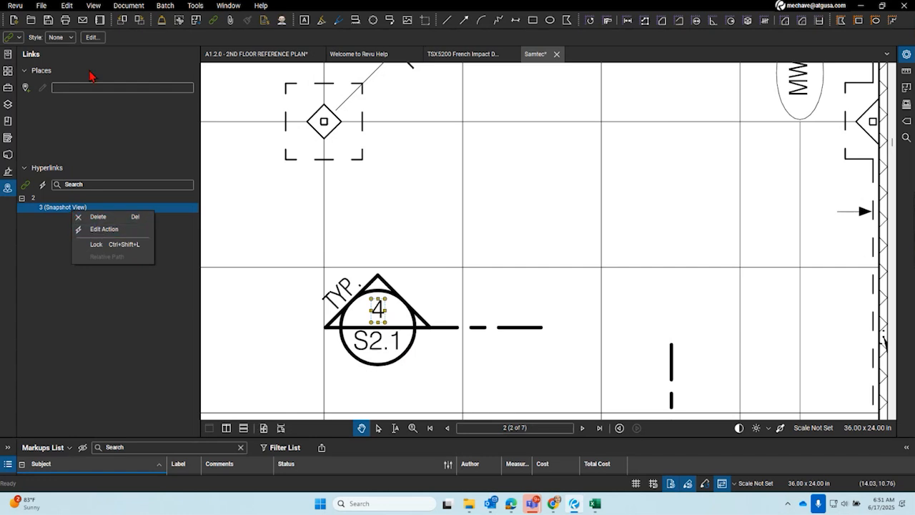
left_click(91, 38)
key("Escape")
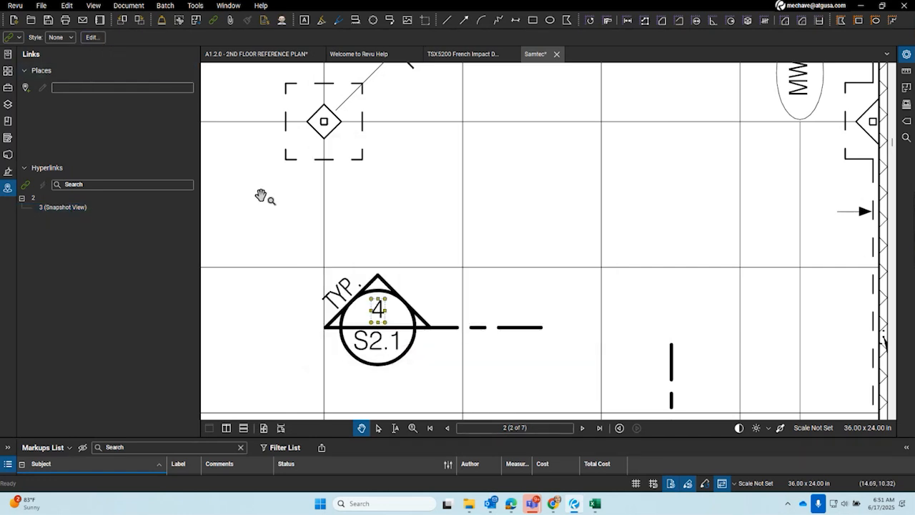
Make the callout's hyperlink visible in its properties, with a yellow color and the Fill style
left_click(906, 56)
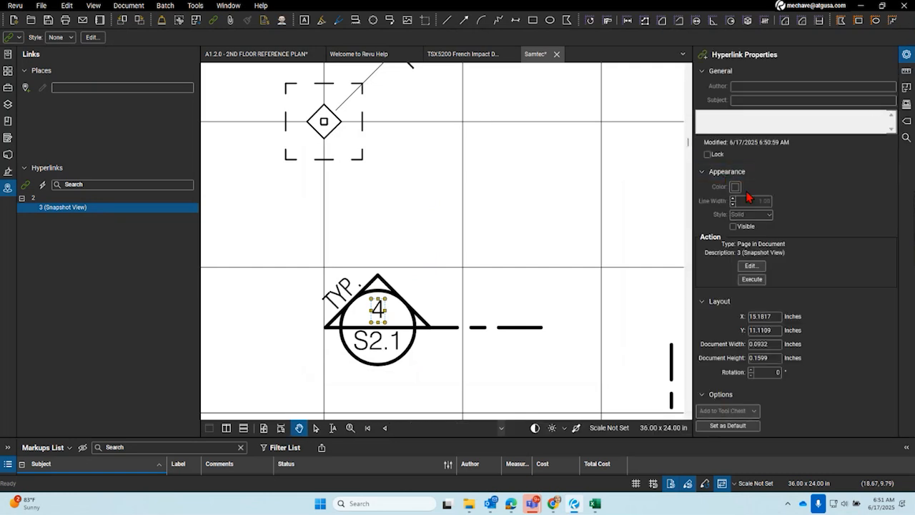
left_click(743, 227)
left_click(735, 186)
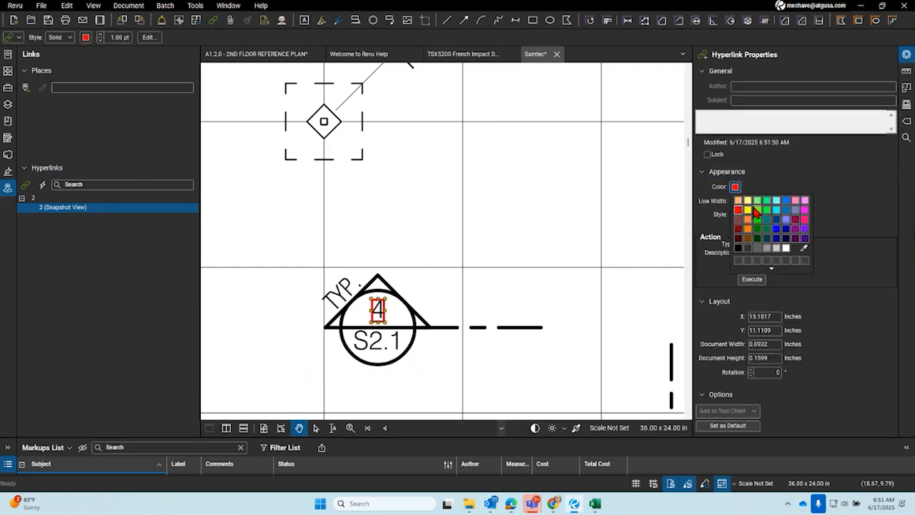
left_click(747, 210)
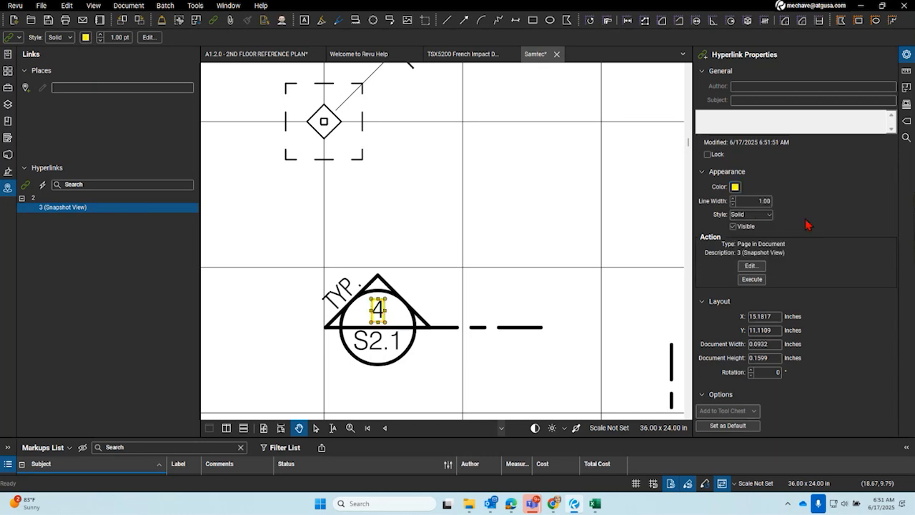
left_click(762, 215)
left_click(758, 250)
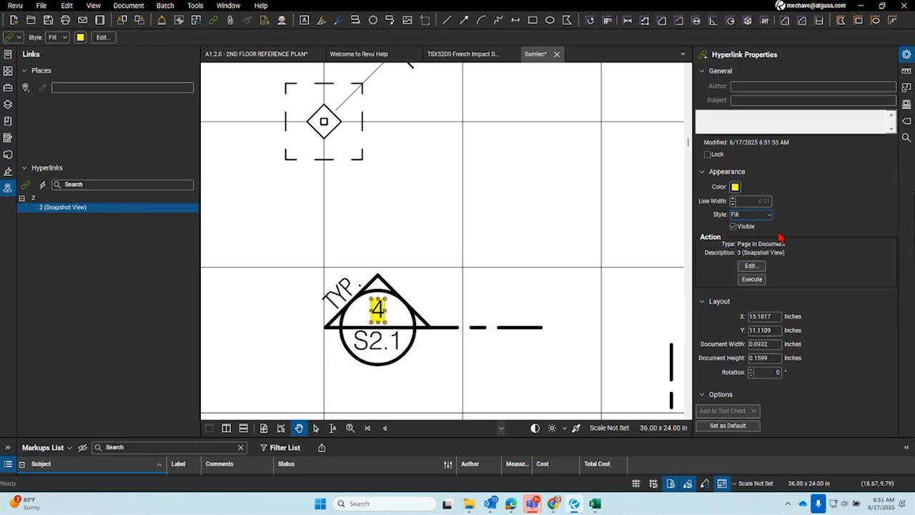
left_click(586, 207)
left_click_drag(586, 207, 629, 185)
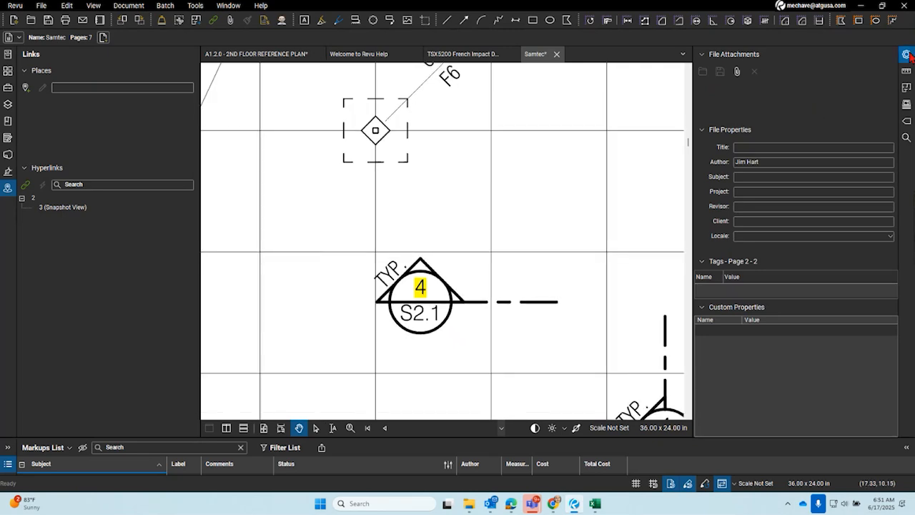
left_click(906, 54)
Test the yellow callout link to detail 4, and return to its plan location using the hyperlinks list
scroll(637, 131, "down", 3)
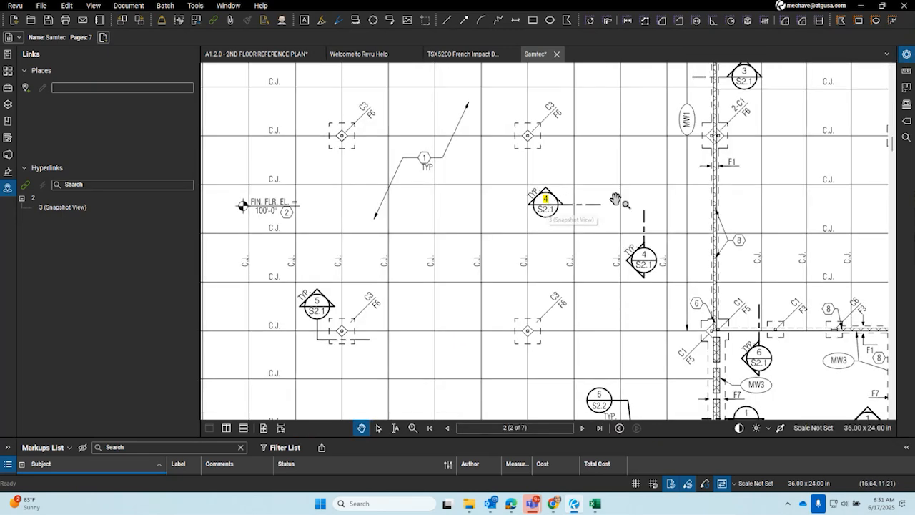
left_click(548, 203)
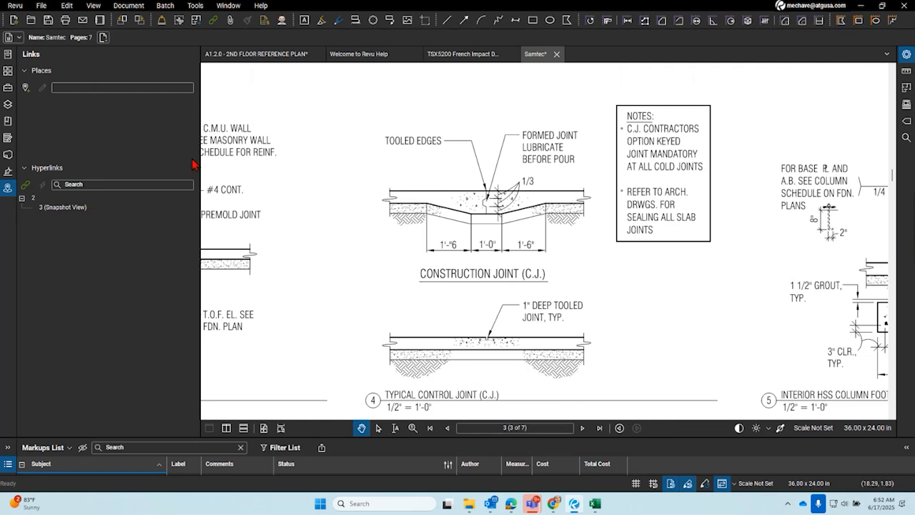
left_click(75, 208)
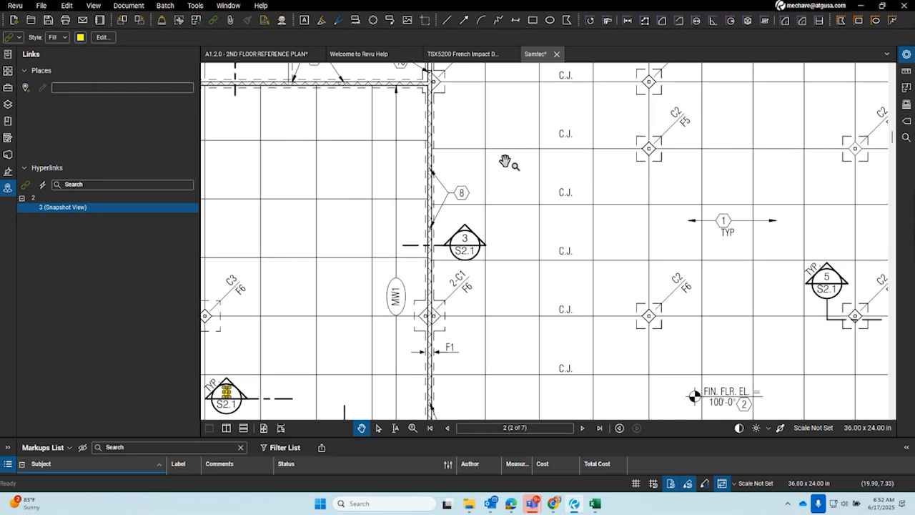
left_click_drag(225, 397, 510, 298)
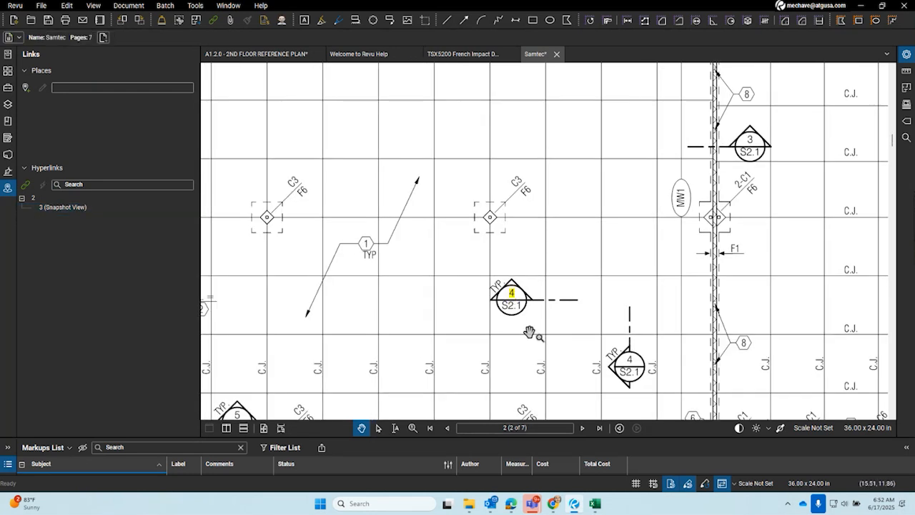
scroll(528, 333, "up", 3)
Switch to the A1.2.0 2nd floor reference plan and look through the tools in the Tool Chest
left_click(255, 54)
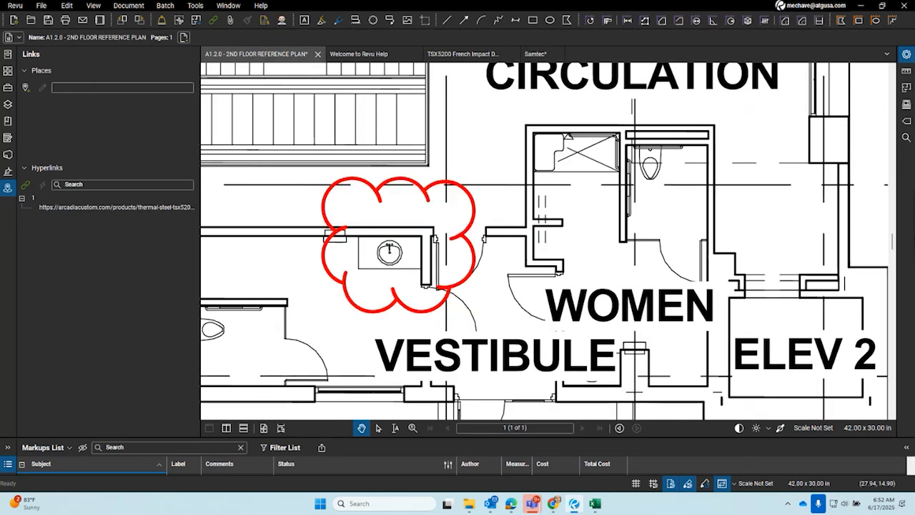
left_click_drag(279, 249, 427, 248)
left_click(7, 53)
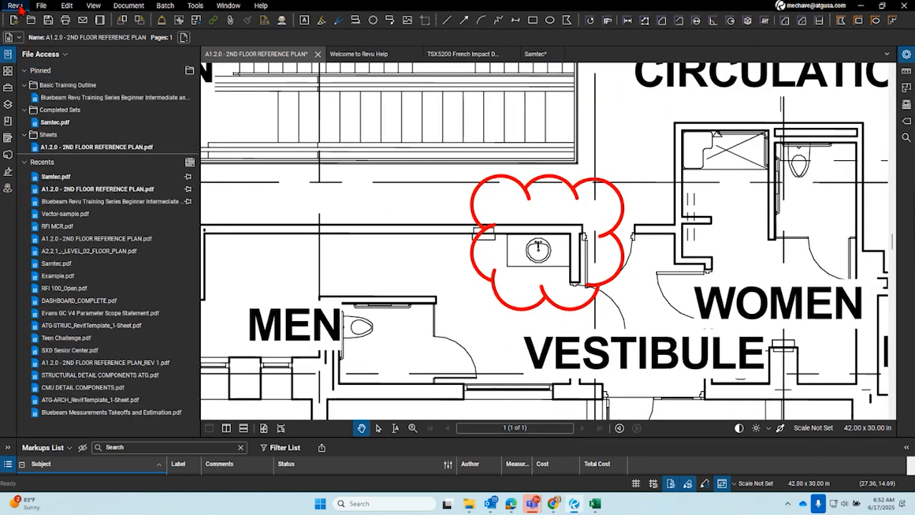
left_click(7, 88)
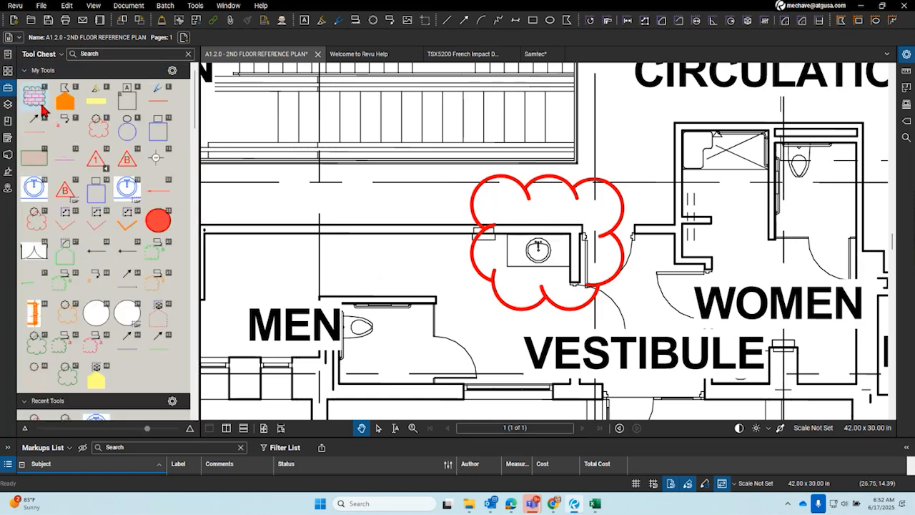
scroll(58, 192, "down", 5)
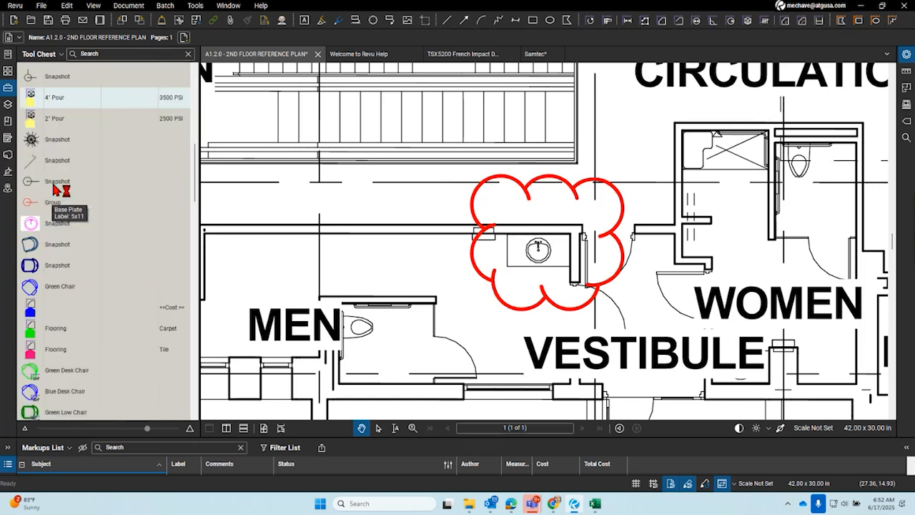
scroll(56, 188, "down", 4)
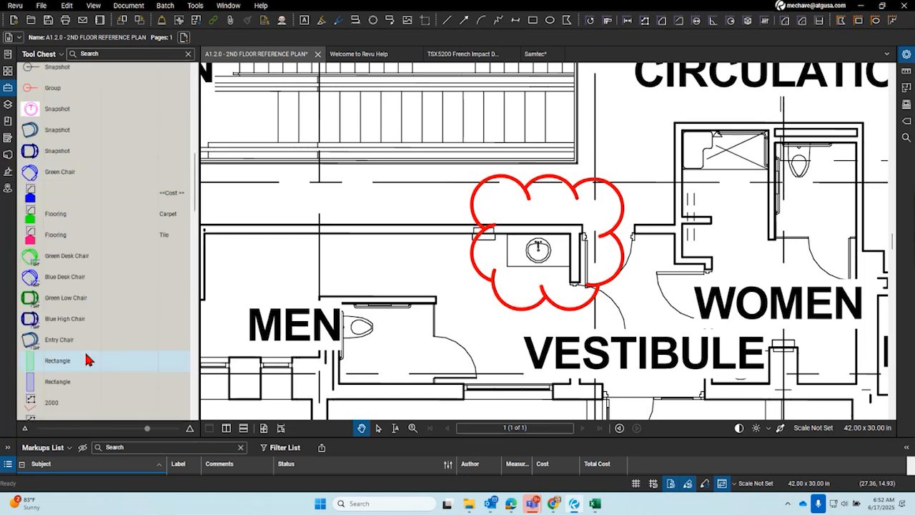
scroll(86, 359, "up", 10)
Load the Quantity Takeoff profile and display its Tool Chest down to the Electrical, Mechanical and Concrete tool sets
left_click(15, 6)
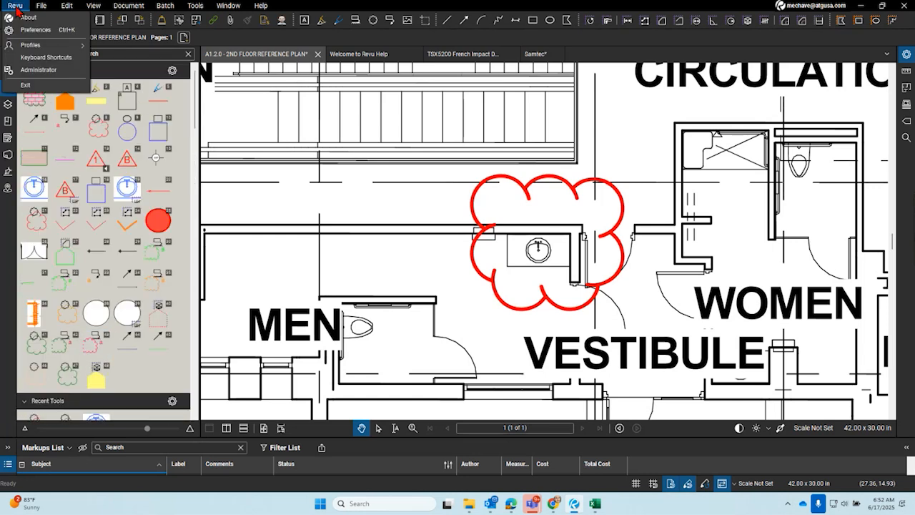
mouse_move(36, 45)
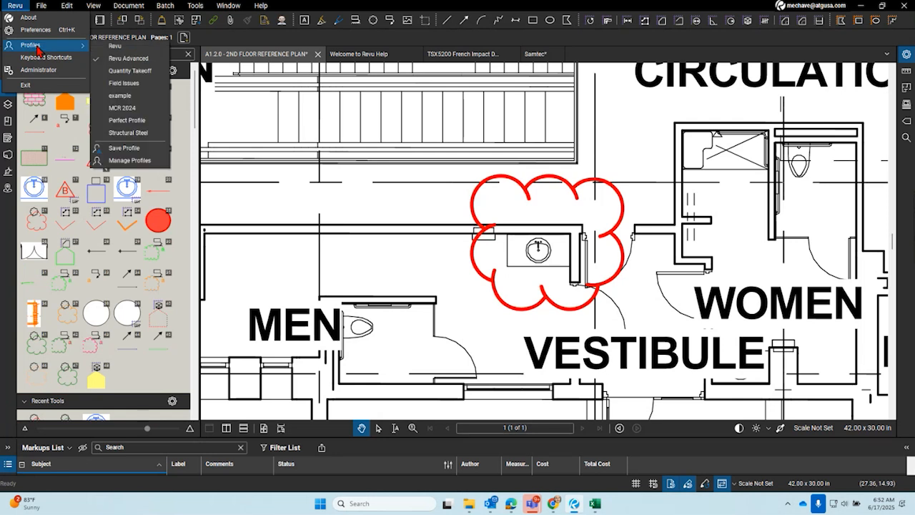
left_click(136, 71)
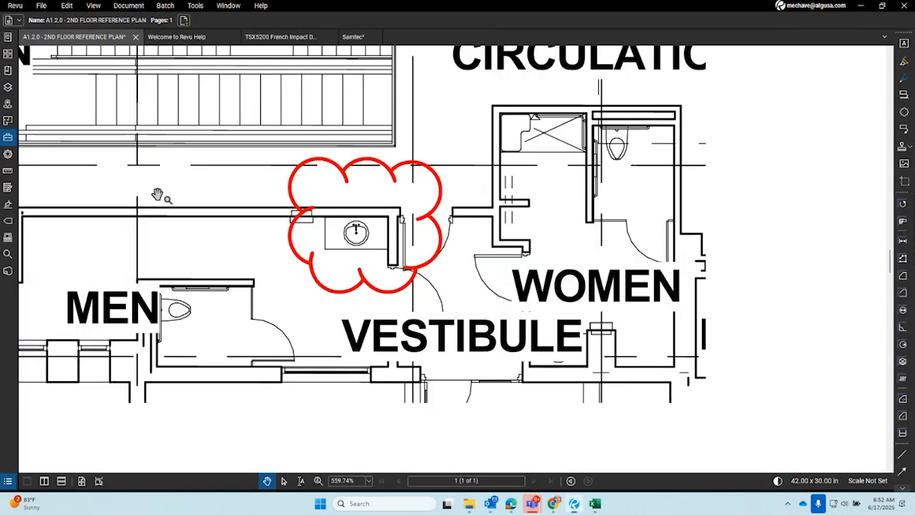
left_click(8, 137)
scroll(81, 297, "down", 5)
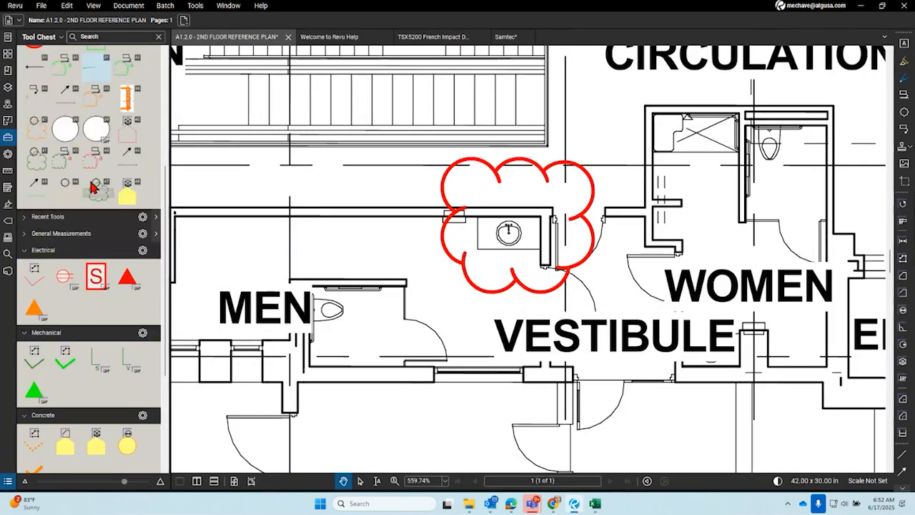
Compare the My Tools set with the Electrical, Mechanical, Concrete, Interior Finishes and Fire, Life Safety & Security sets in the Tool Chest
scroll(80, 297, "up", 5)
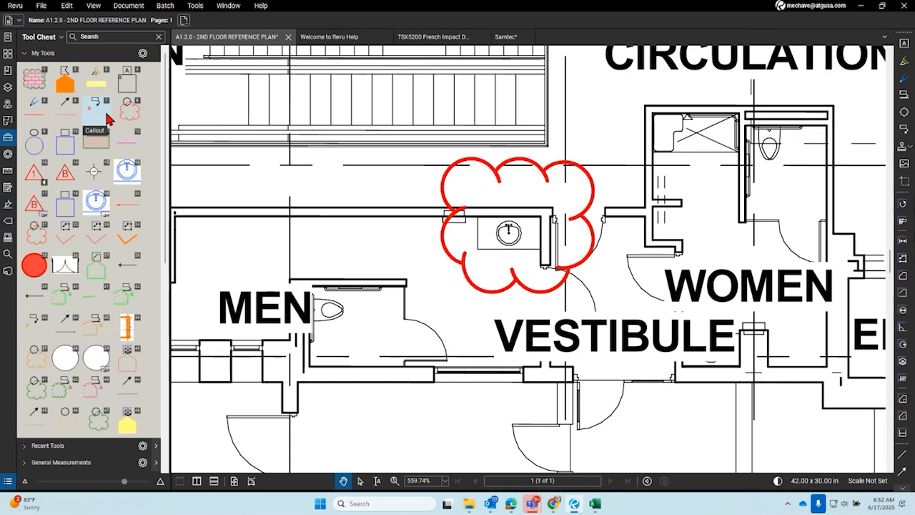
scroll(107, 243, "down", 5)
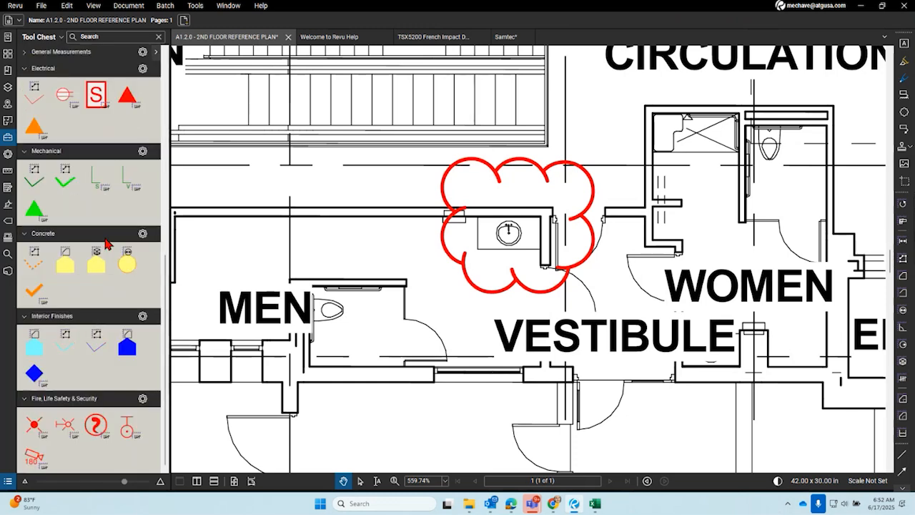
scroll(101, 222, "up", 3)
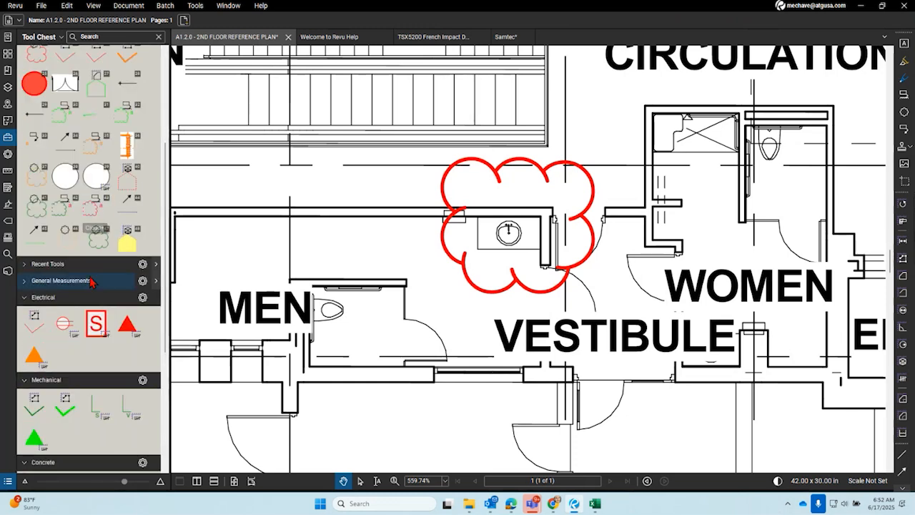
scroll(96, 258, "up", 3)
scroll(91, 289, "down", 4)
scroll(90, 289, "down", 3)
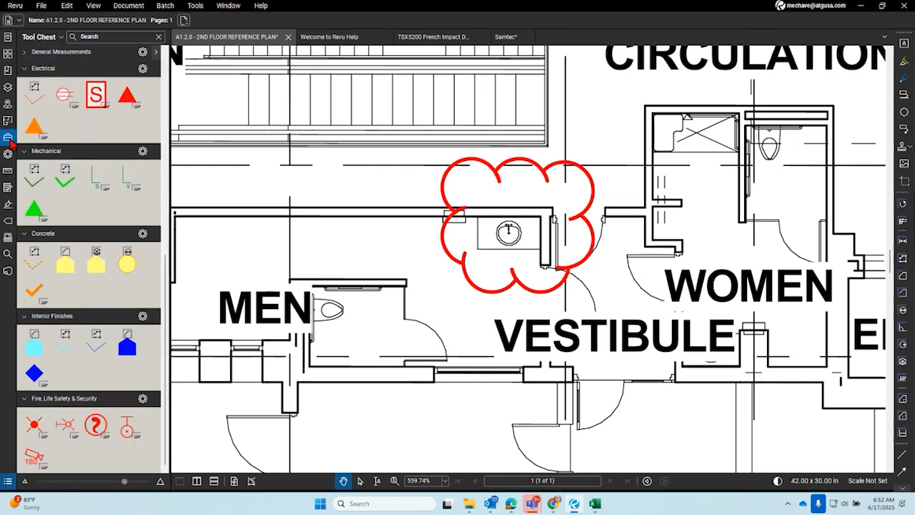
Load the Revu Advanced profile, browse its Tool Chest sets down to Furniture, and narrow the Tool Chest panel
left_click(15, 5)
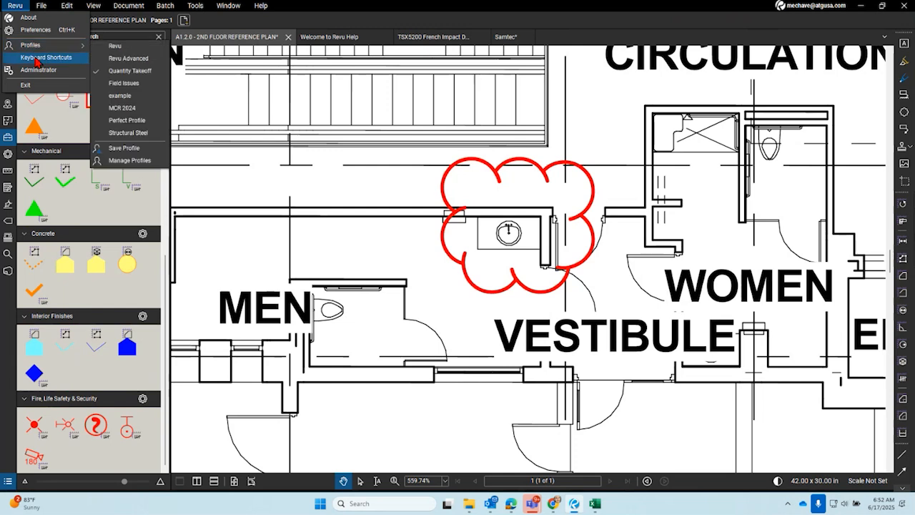
mouse_move(43, 45)
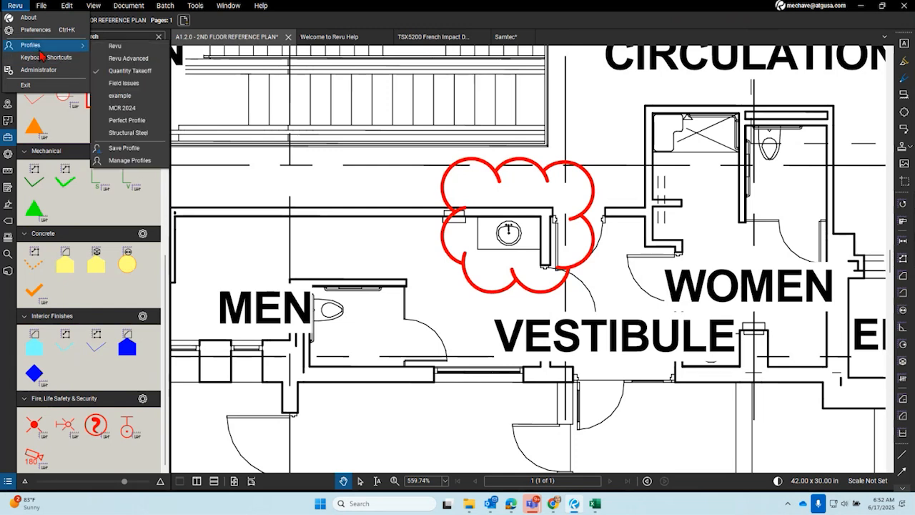
left_click(128, 62)
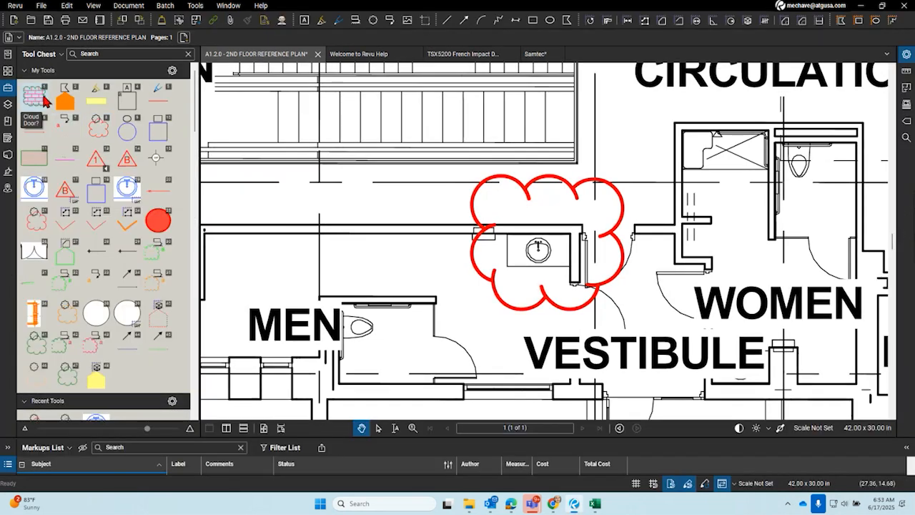
scroll(57, 121, "down", 15)
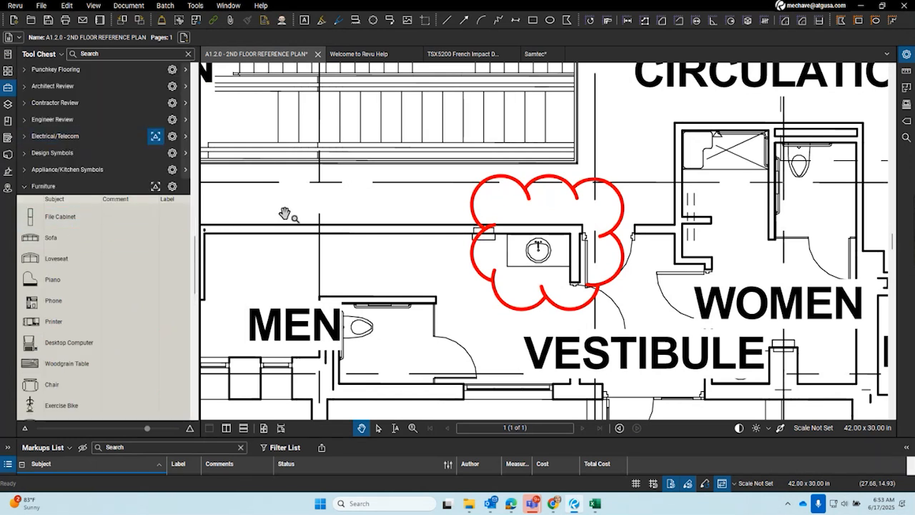
left_click(196, 224)
left_click_drag(199, 219, 145, 224)
Place the brick-hatched green cloud from My Tools on the plan, over the stairs beside CIRCULATION and above MEN
scroll(338, 236, "down", 5)
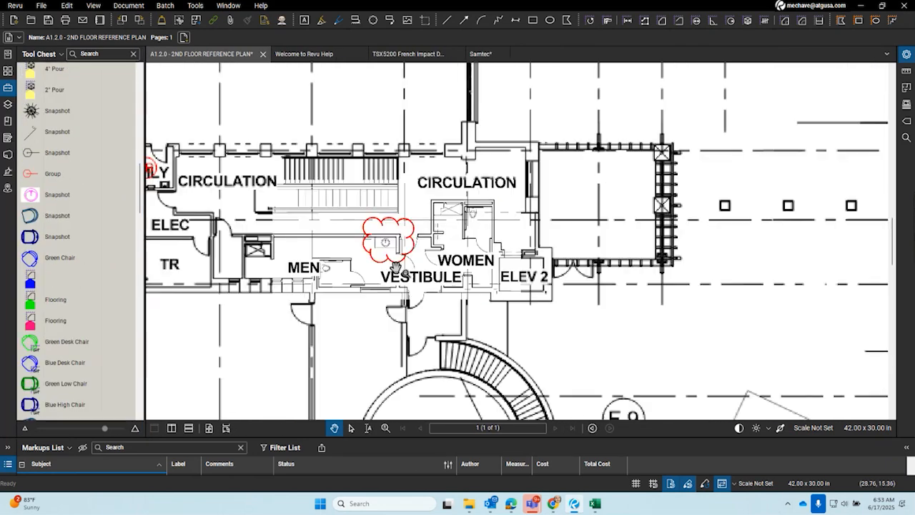
scroll(411, 269, "down", 5)
scroll(411, 267, "up", 3)
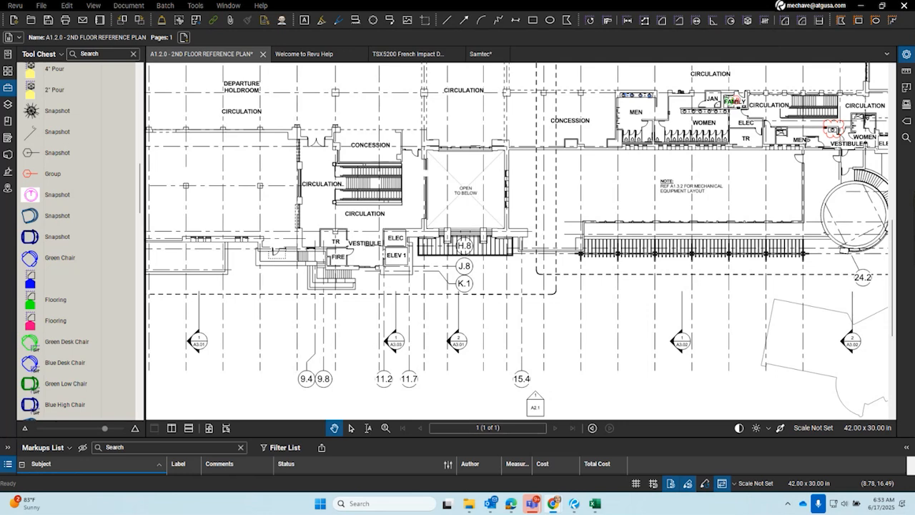
scroll(416, 246, "up", 4)
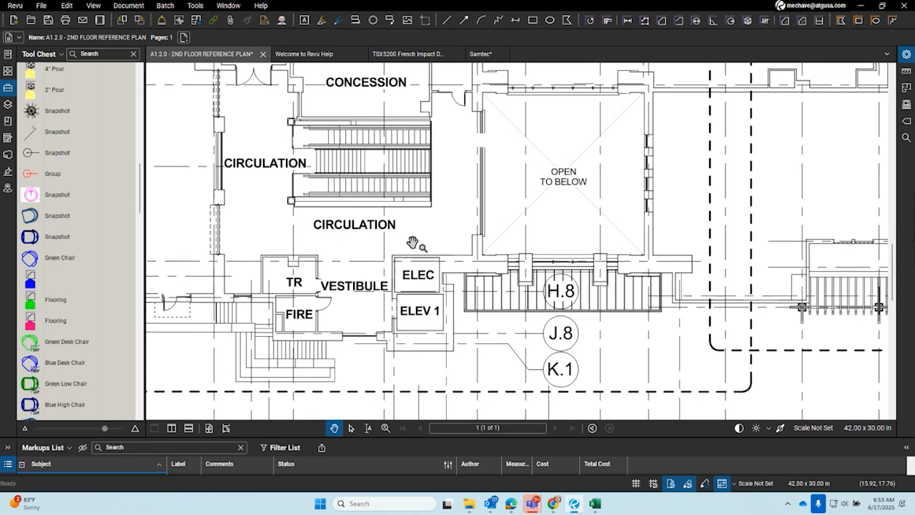
scroll(413, 243, "down", 6)
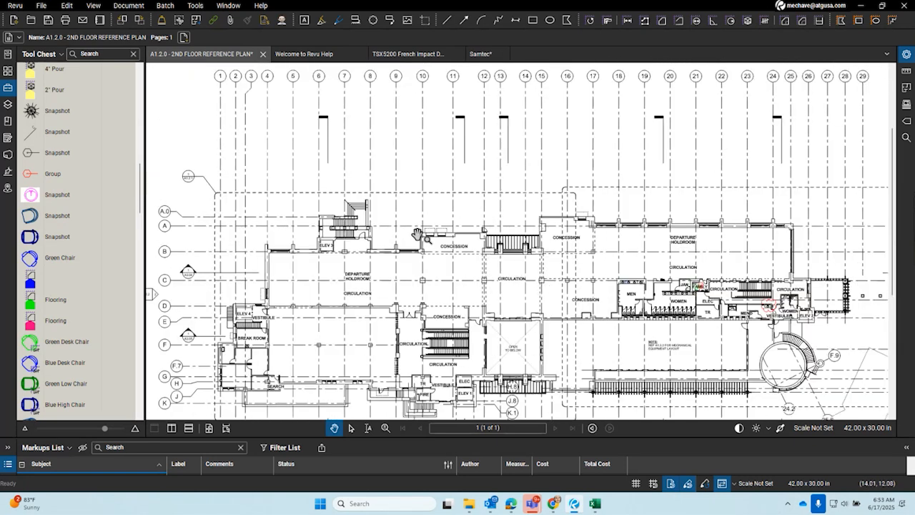
left_click_drag(567, 250, 492, 192)
scroll(66, 129, "up", 10)
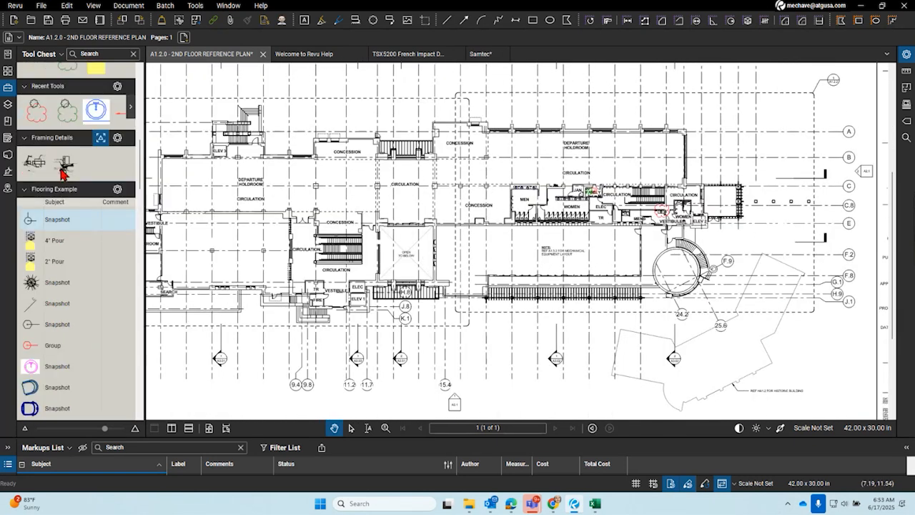
left_click(34, 97)
left_click(638, 205)
scroll(630, 296, "up", 6)
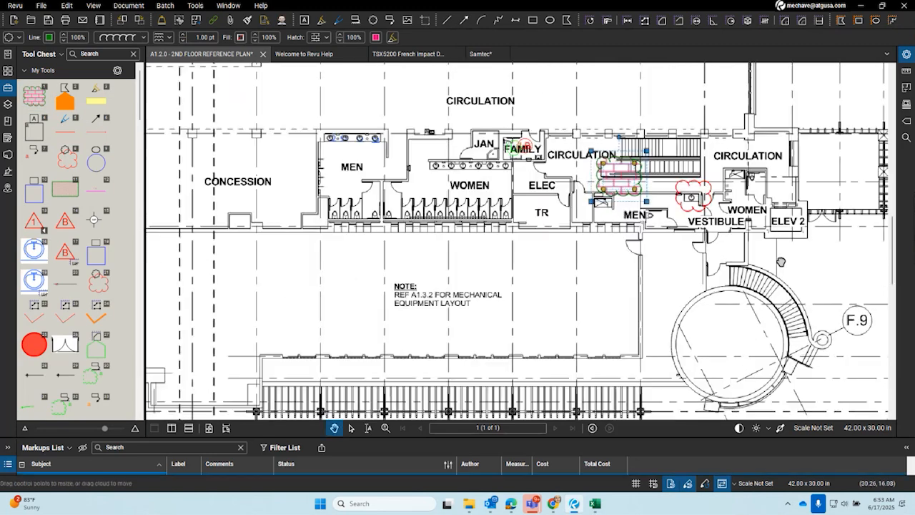
left_click_drag(363, 187, 382, 217)
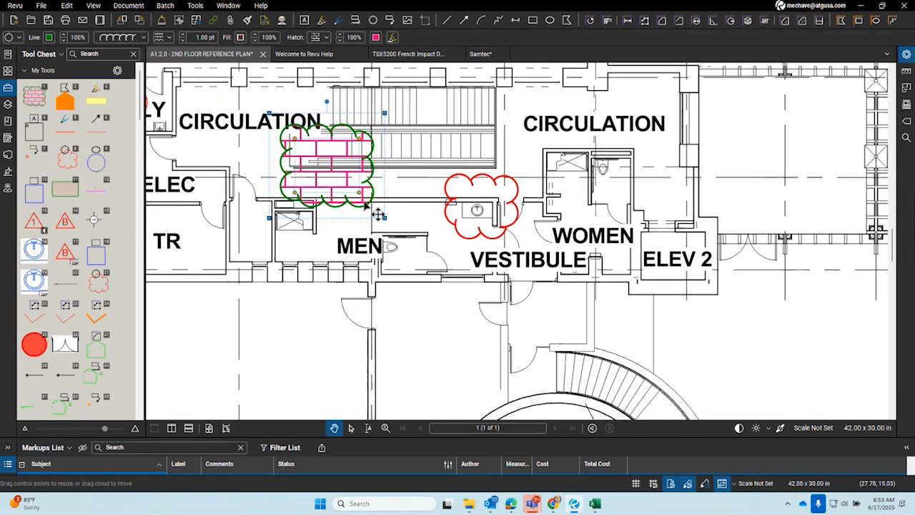
Review the Edit commands and their shortcuts with the brick-hatched cloud selected, and clear the selection
left_click(66, 8)
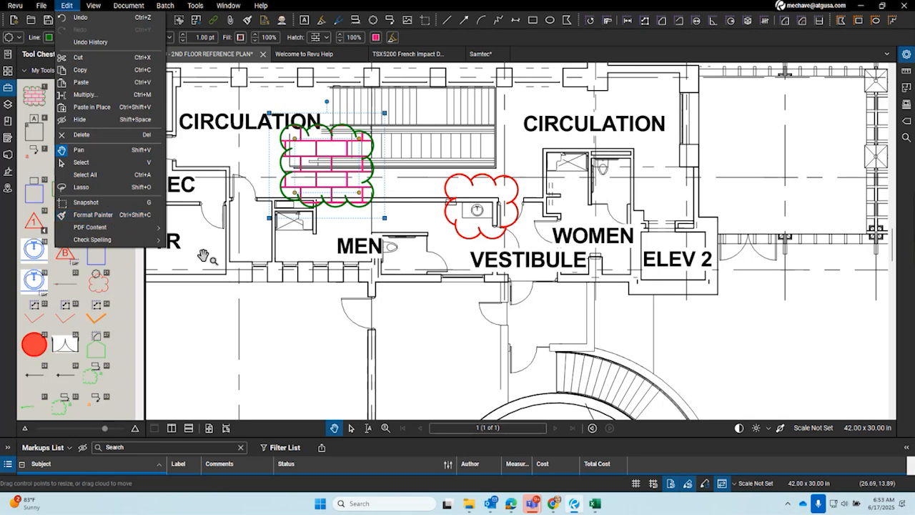
left_click(236, 272)
left_click_drag(366, 272, 327, 256)
left_click(304, 180)
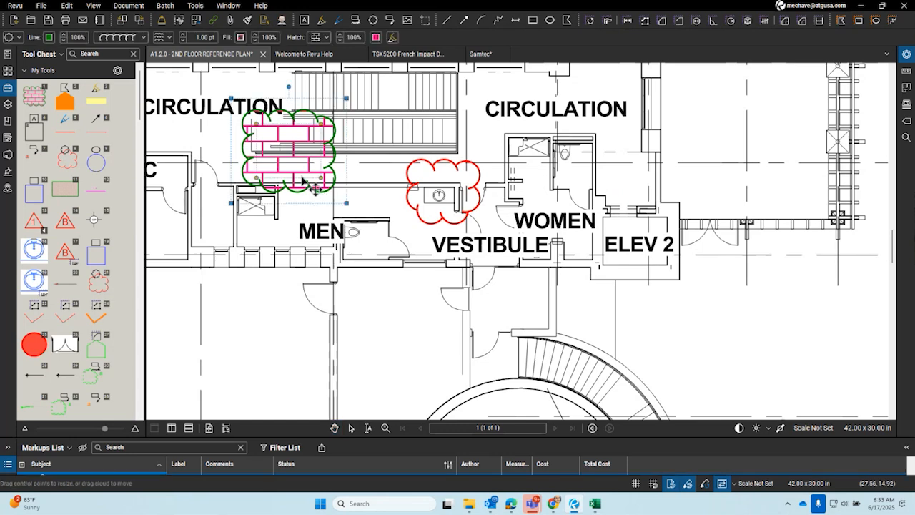
left_click_drag(303, 178, 333, 185)
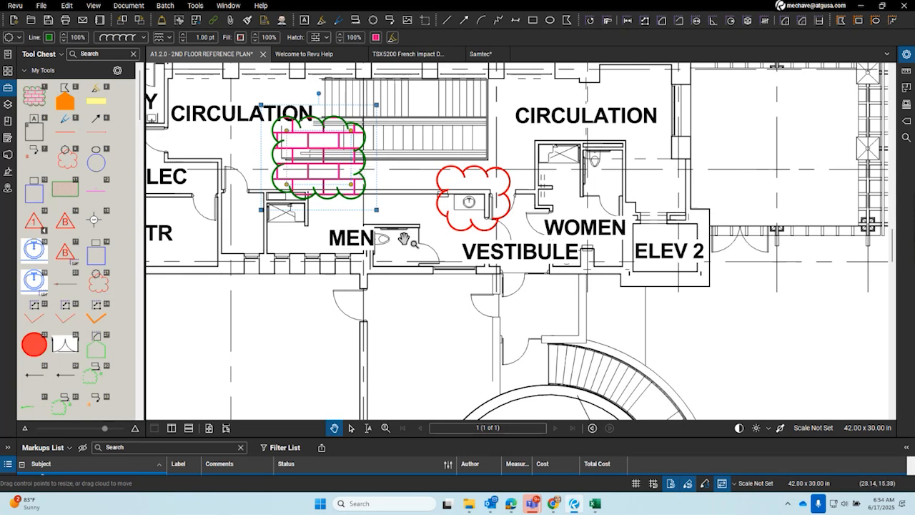
scroll(414, 243, "down", 3)
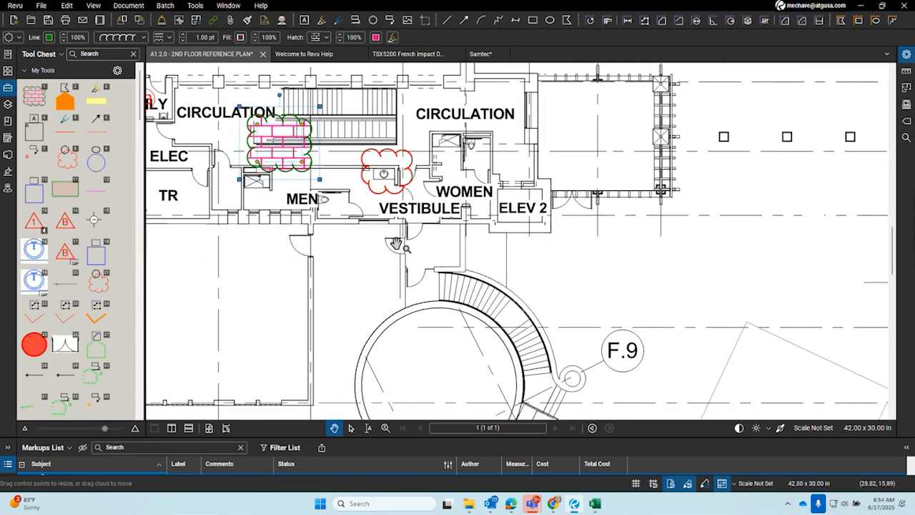
scroll(279, 265, "up", 4)
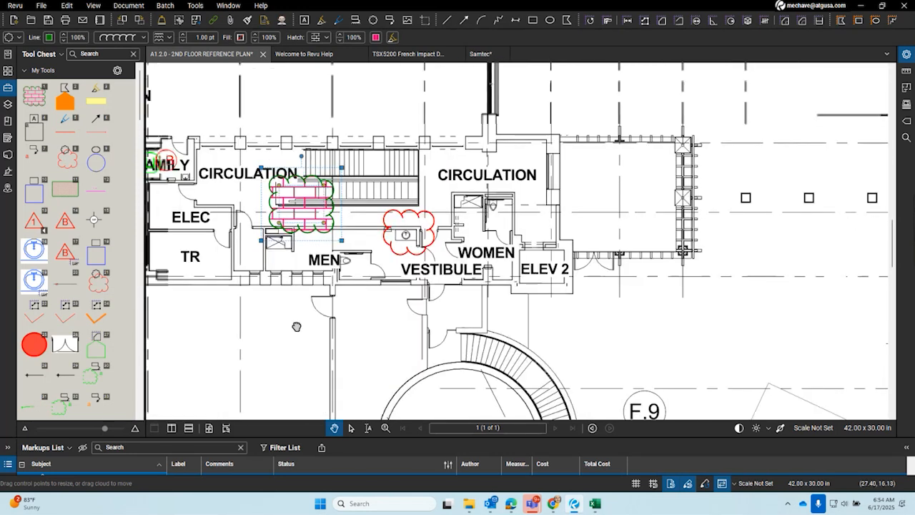
left_click(389, 126)
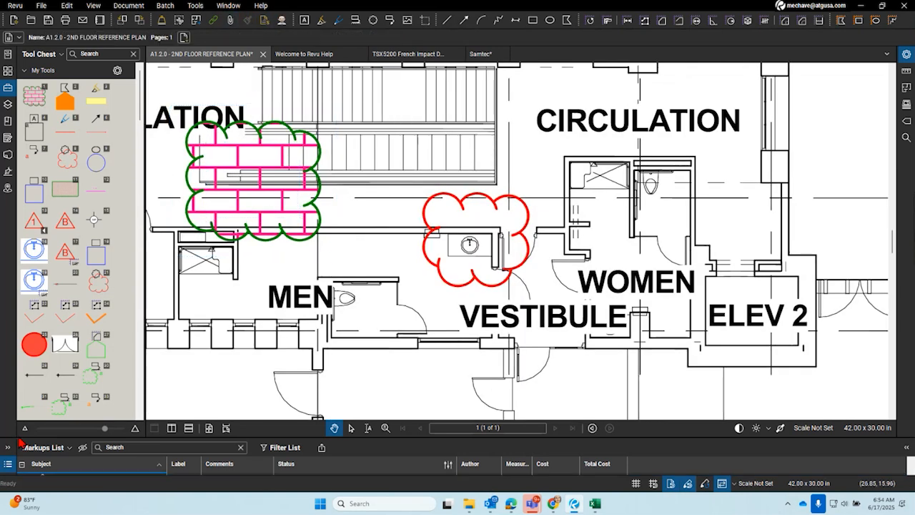
Hide the Markups List and set the status of the red cloud around the sink near VESTIBULE to Completed under MCR
left_click(9, 463)
left_click(462, 284)
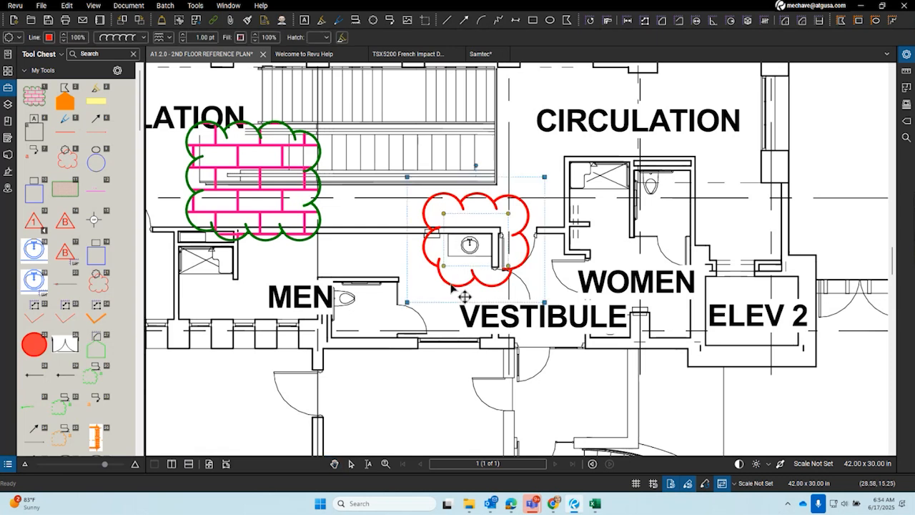
right_click(452, 288)
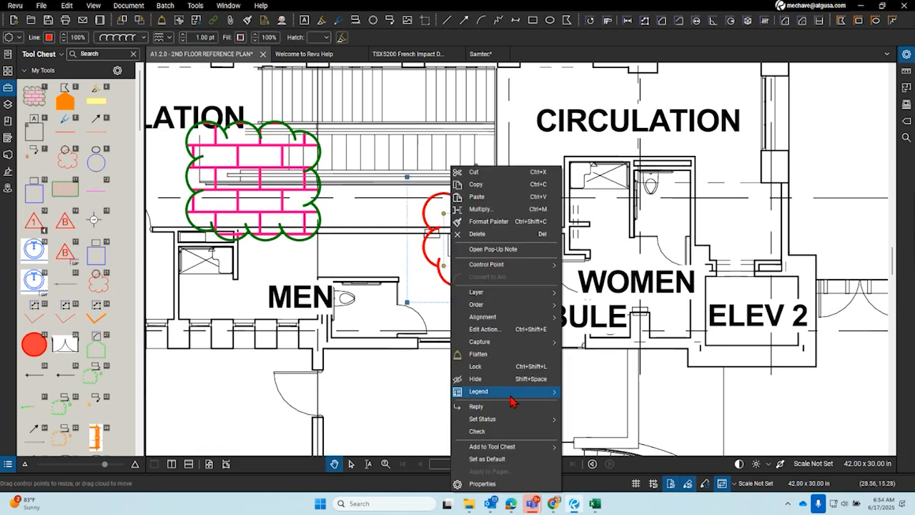
mouse_move(520, 420)
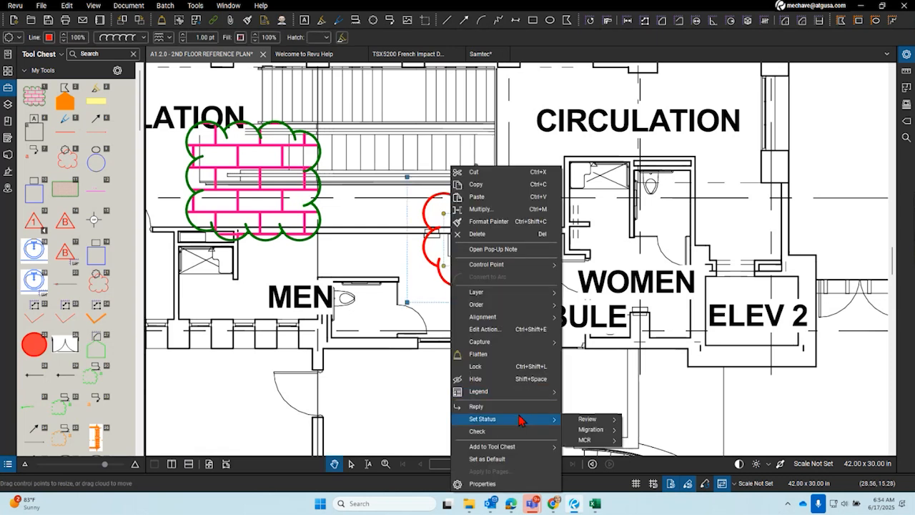
mouse_move(593, 419)
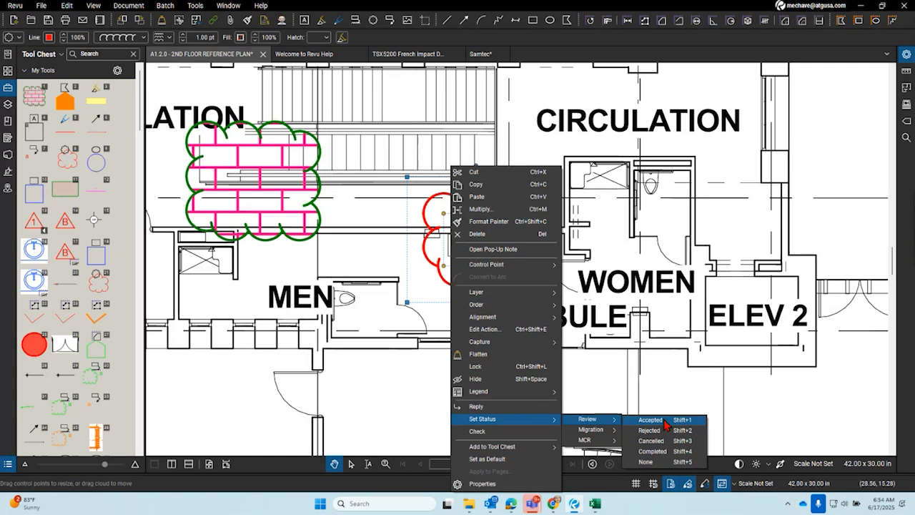
mouse_move(601, 441)
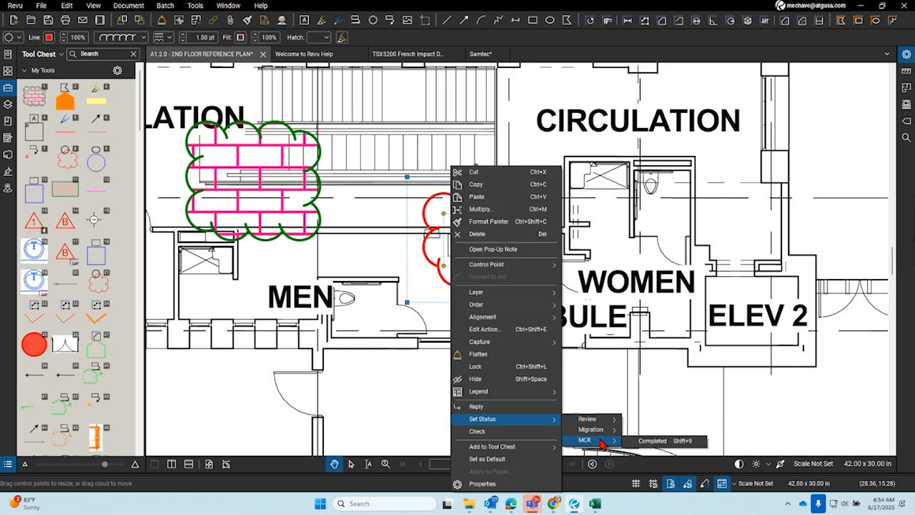
left_click(653, 440)
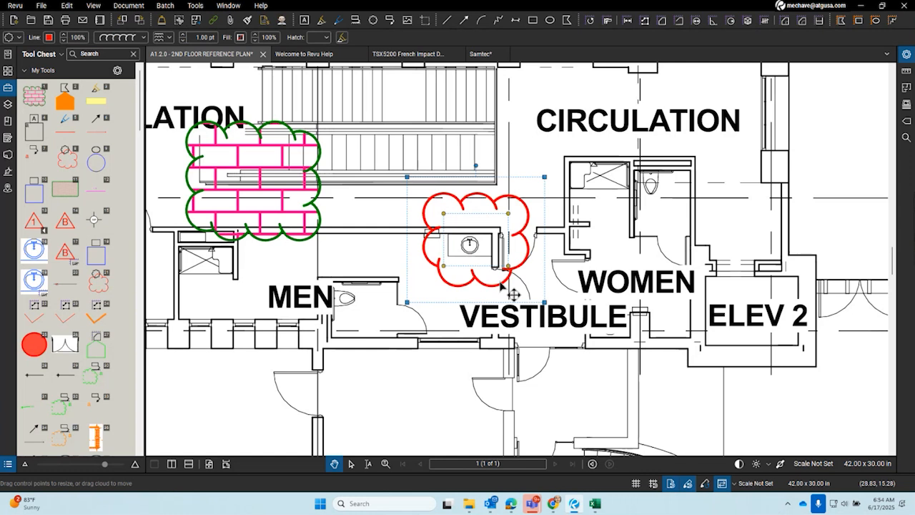
left_click(535, 348)
left_click(493, 285)
key("ctrl+z")
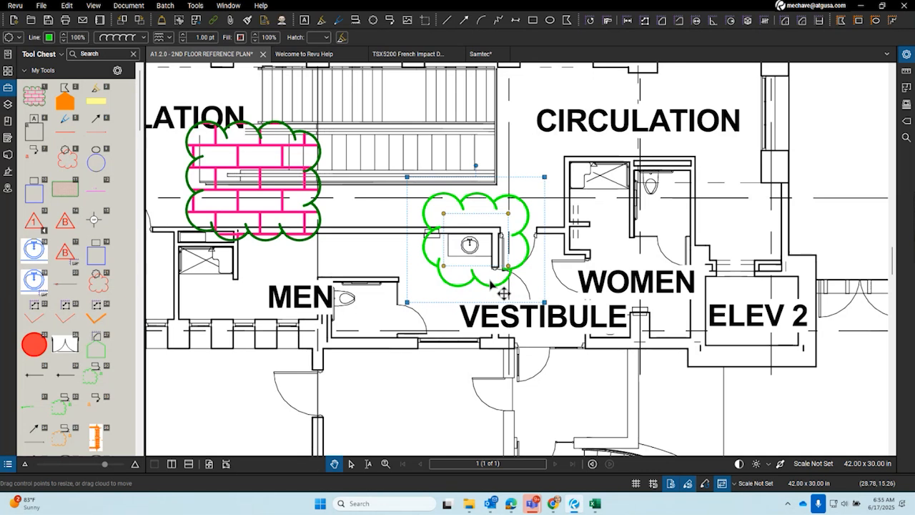
Show the Markups List again and enlarge it so that the markup rows and their Status column can be read
left_click(7, 464)
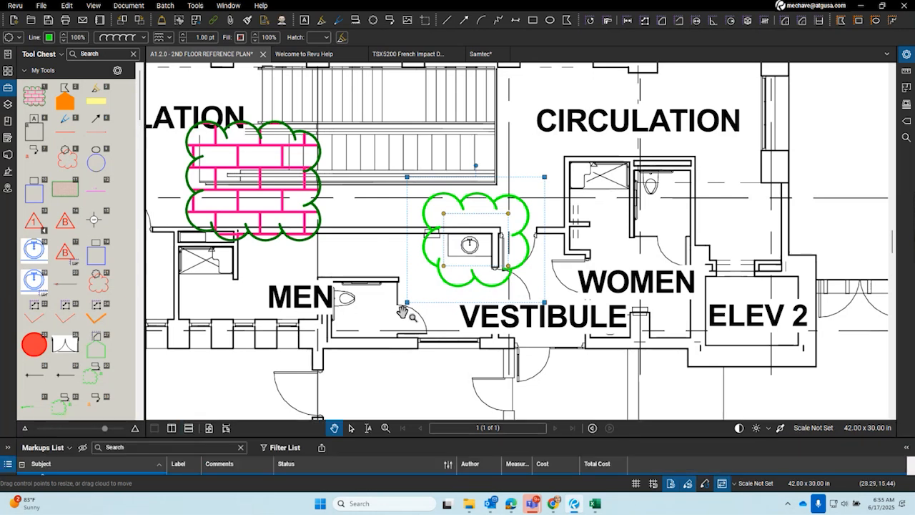
left_click(476, 293)
left_click(476, 293)
scroll(484, 293, "down", 1)
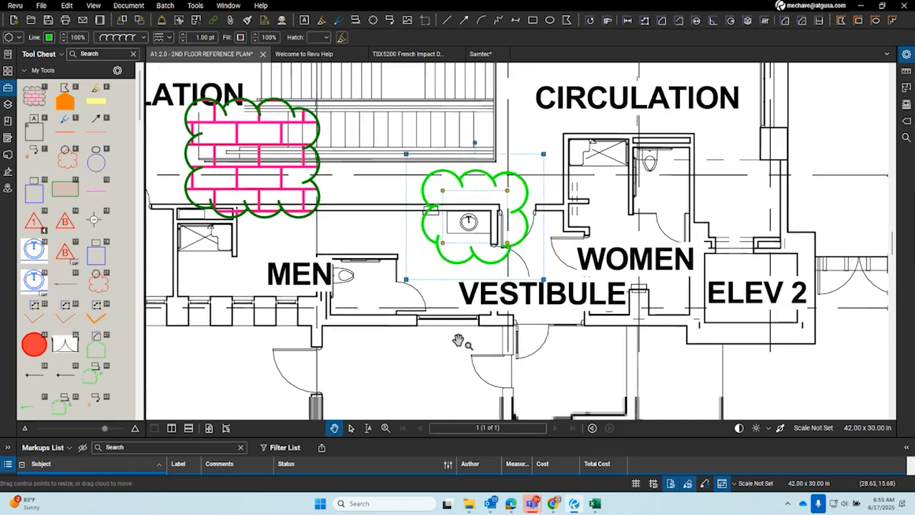
left_click_drag(413, 439, 413, 348)
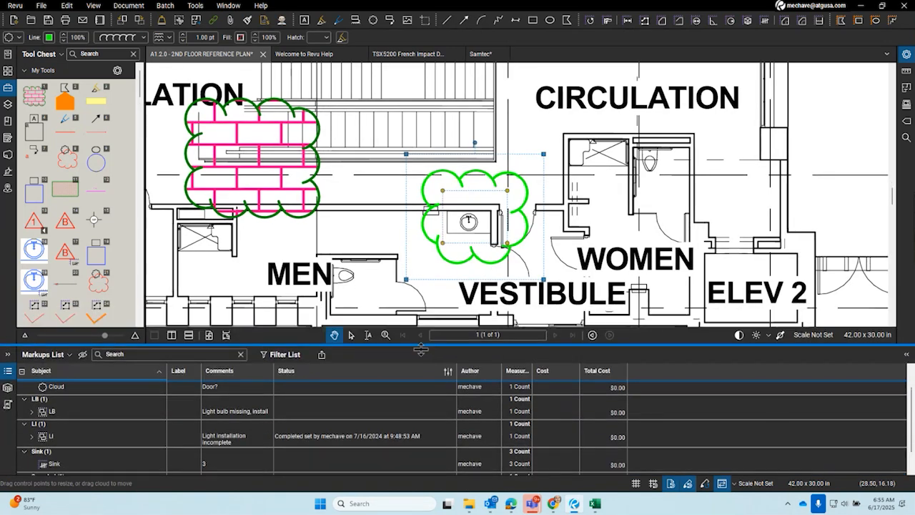
Switch to Logitech G HUB and display the button assignments of the G502 mouse
left_click(399, 500)
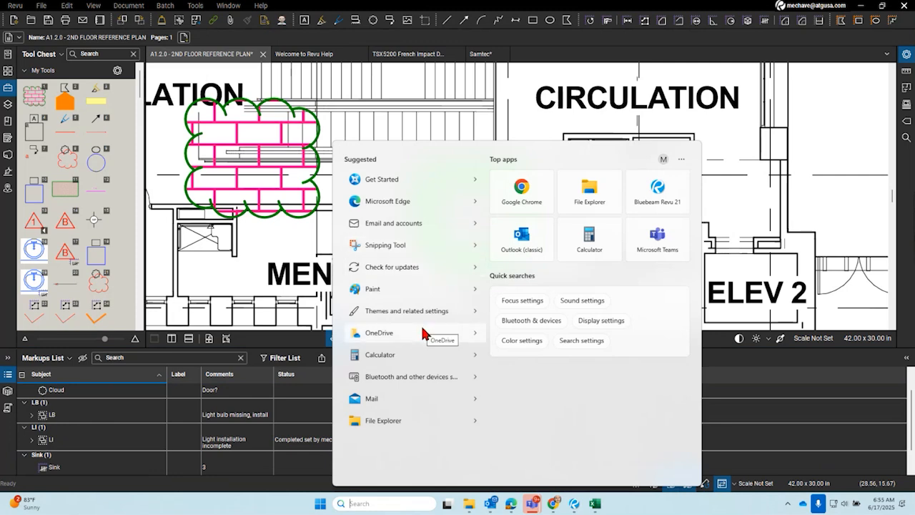
type("logitech G HUB")
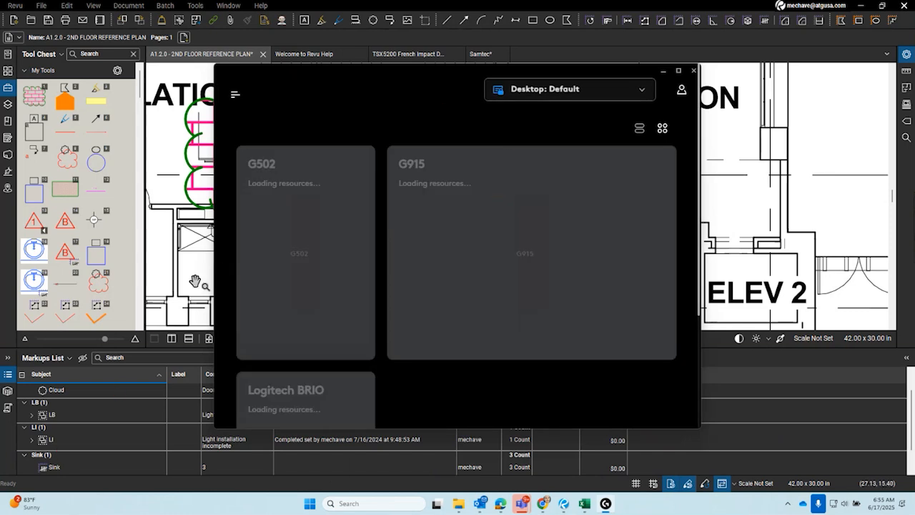
left_click_drag(404, 81, 307, 67)
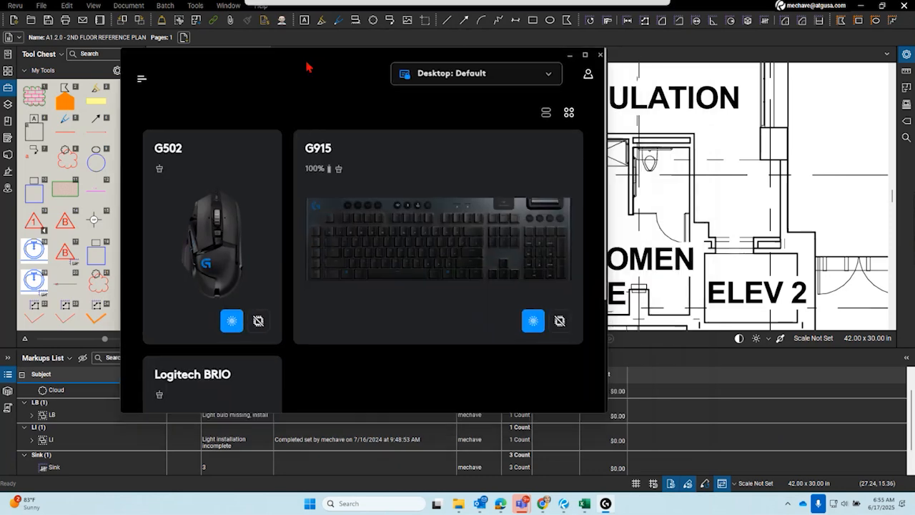
left_click(227, 250)
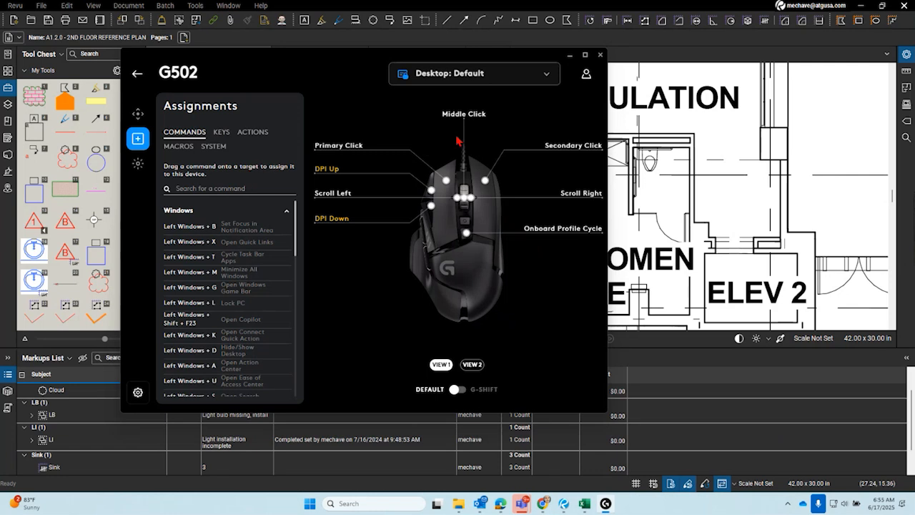
Review the G502's side-button assignments and open the Scroll Right button's assignment
left_click(477, 366)
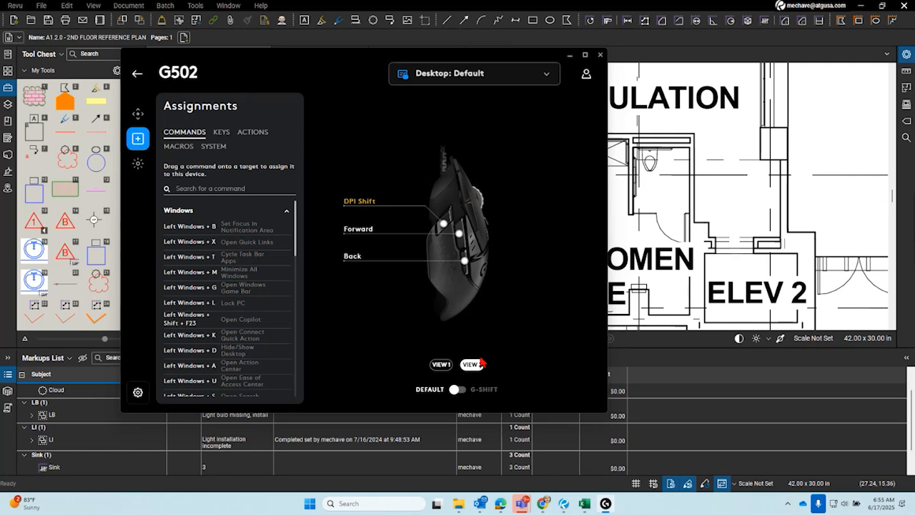
left_click(439, 365)
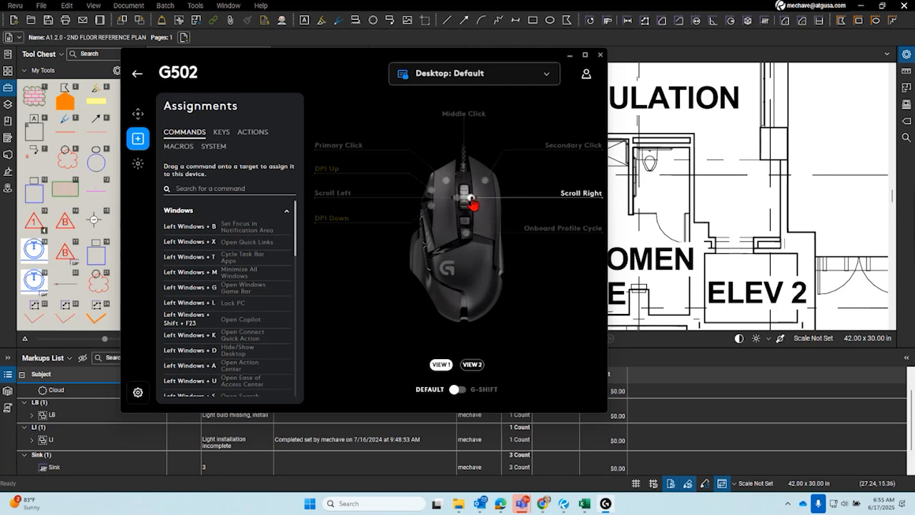
left_click(593, 199)
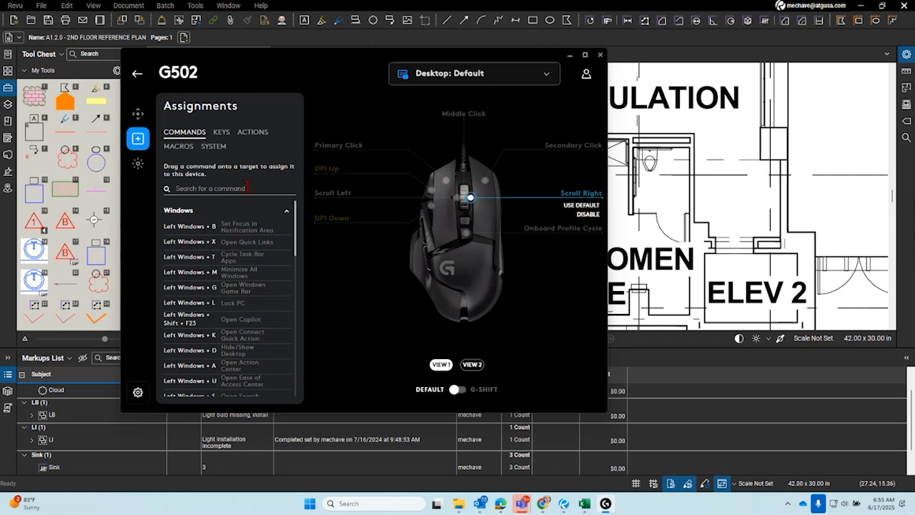
Search the assignable commands, keys and actions for "(", and clear the search
type("(")
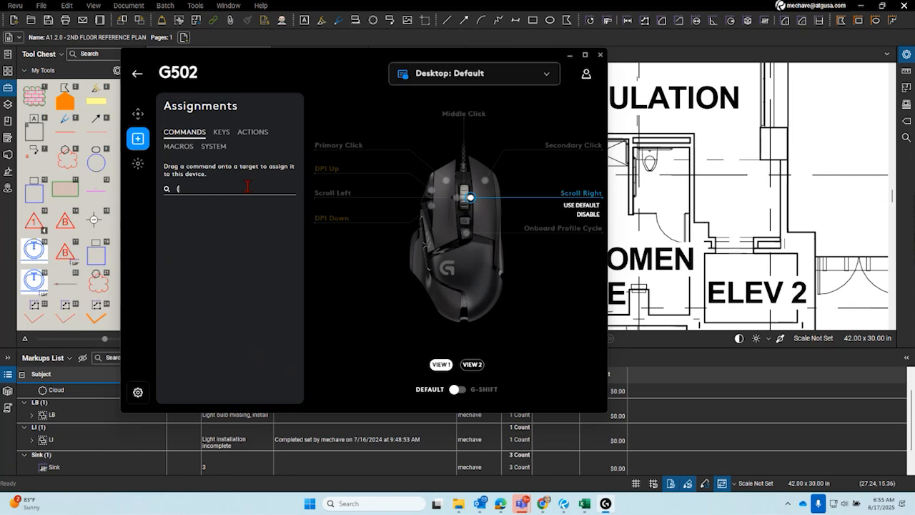
key("BackSpace")
type("(")
key("BackSpace")
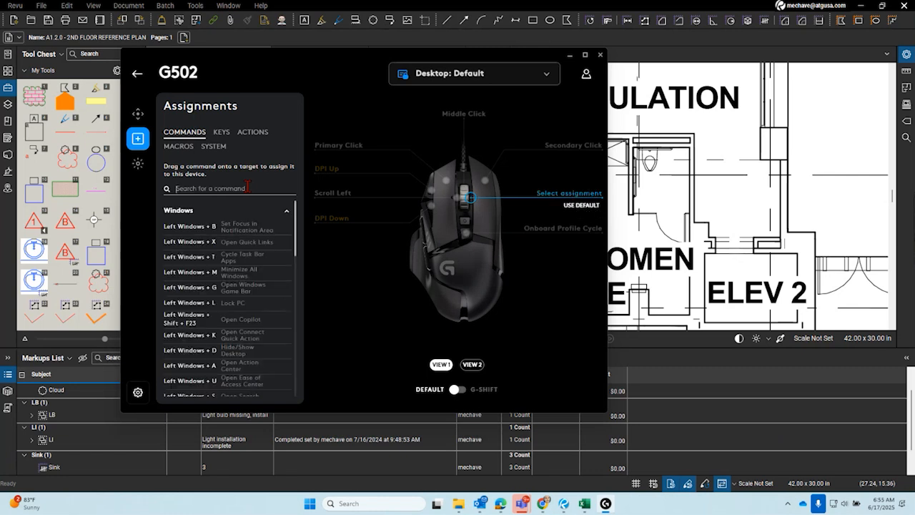
left_click(221, 132)
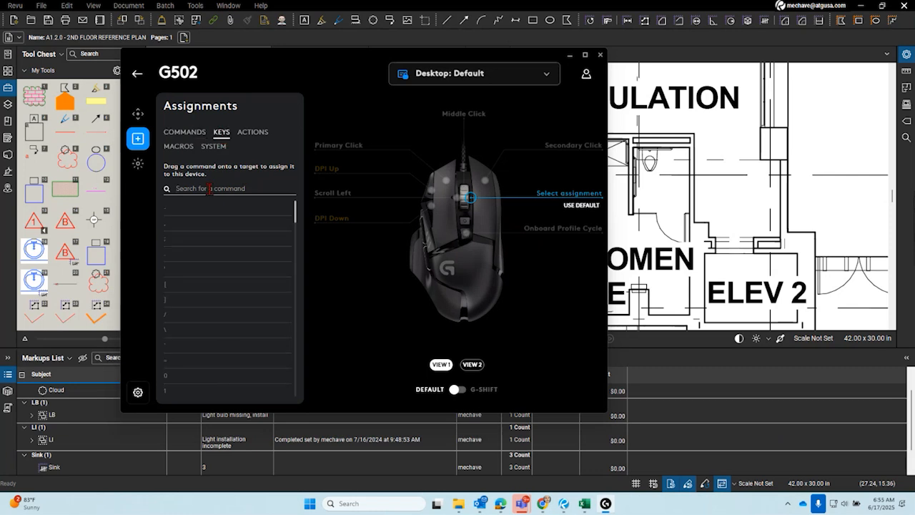
type("(")
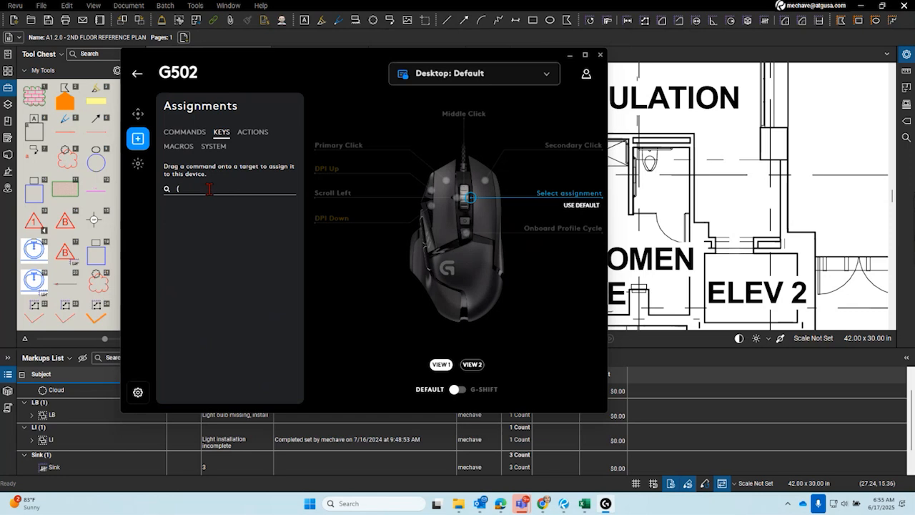
left_click(255, 135)
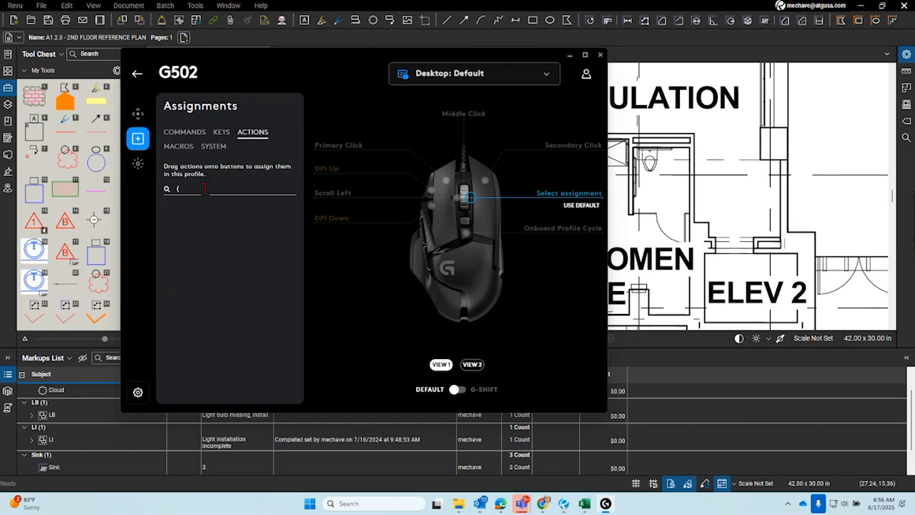
key("BackSpace")
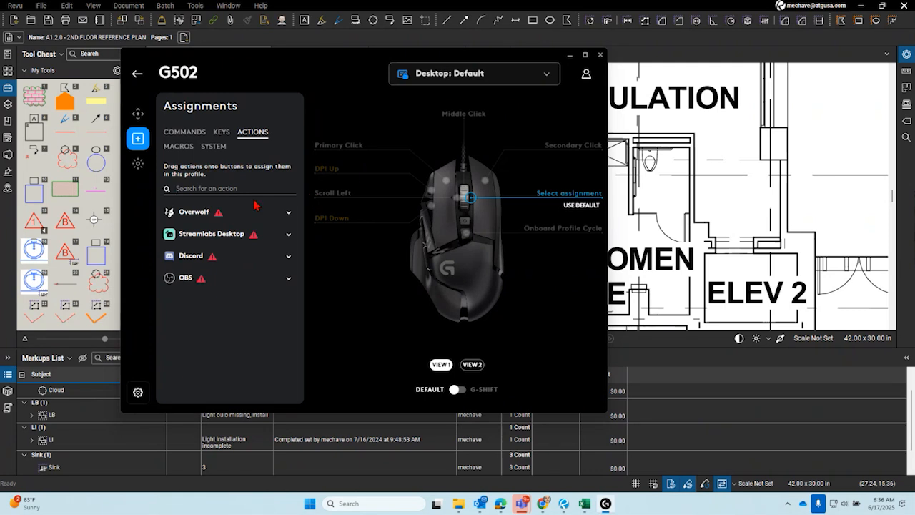
Examine the Commands, System, Macros, Actions and Keys available for the Scroll Right button, and dismiss the Sticky Keys prompt
left_click(221, 133)
left_click(187, 134)
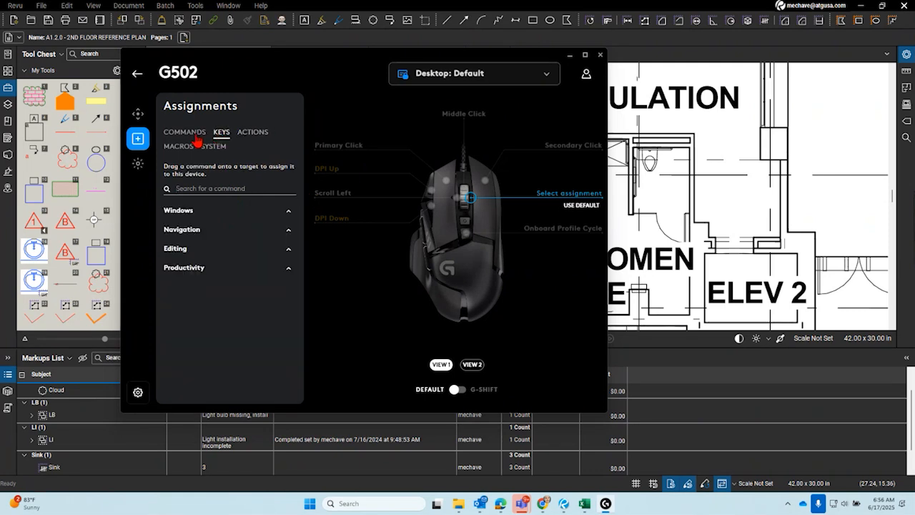
scroll(208, 286, "down", 10)
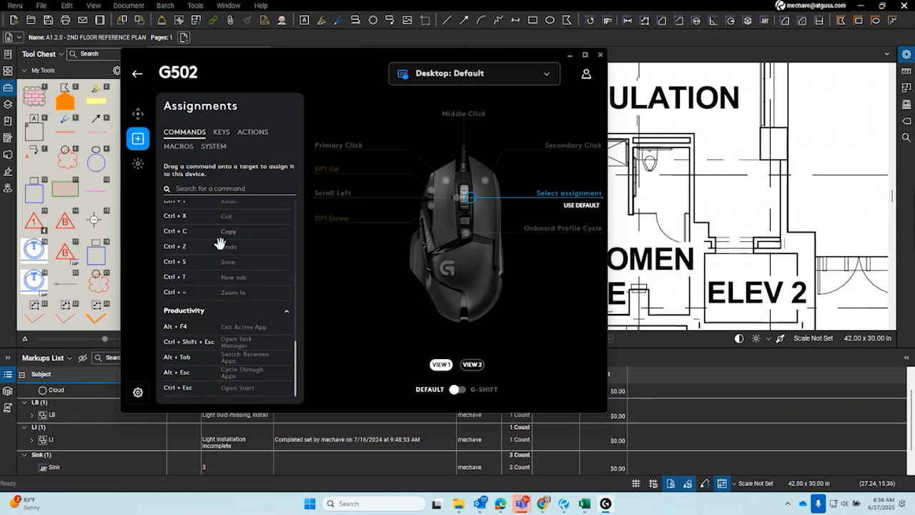
scroll(219, 268, "up", 5)
left_click(212, 146)
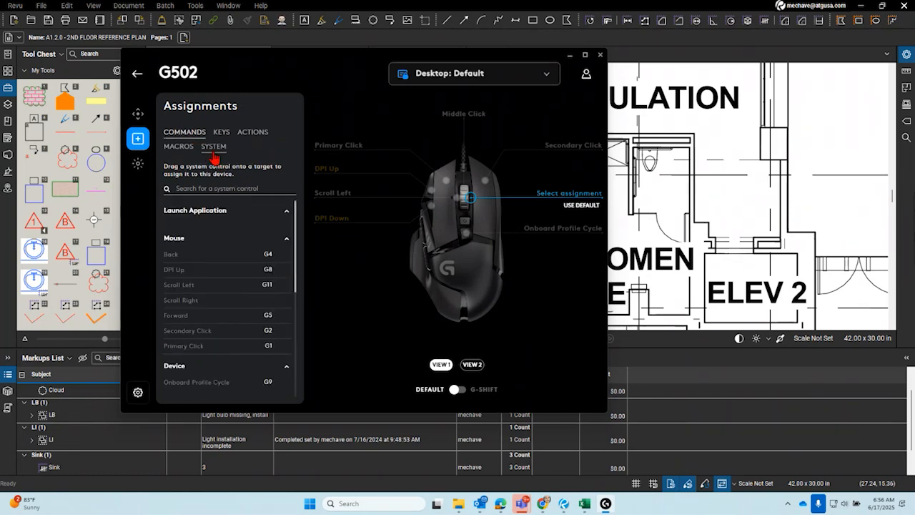
left_click(184, 147)
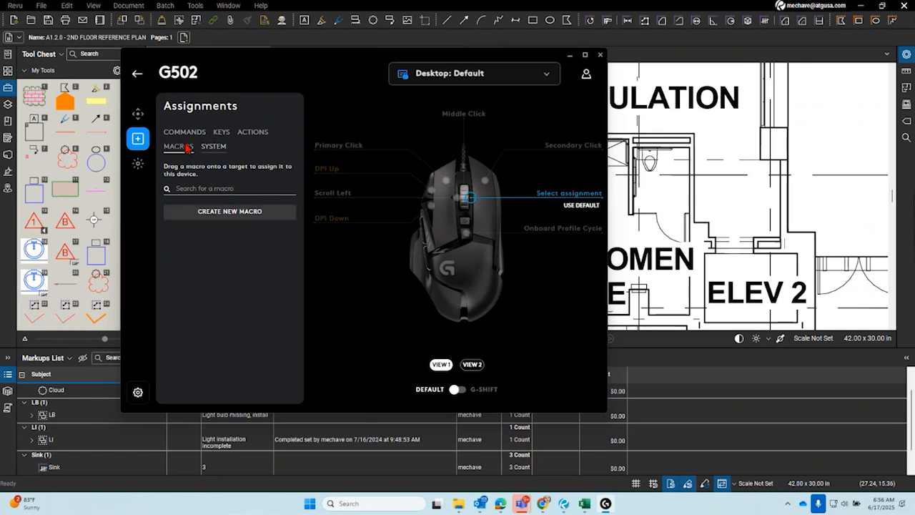
left_click(186, 132)
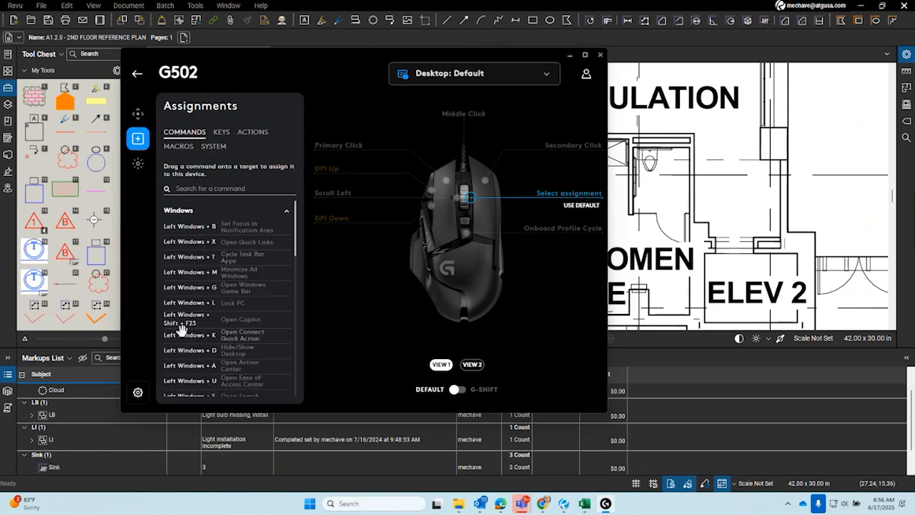
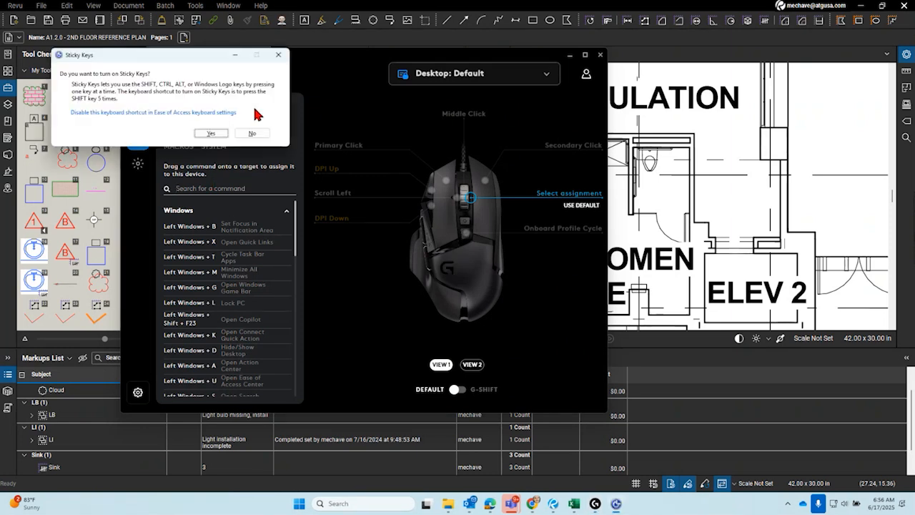
left_click(278, 57)
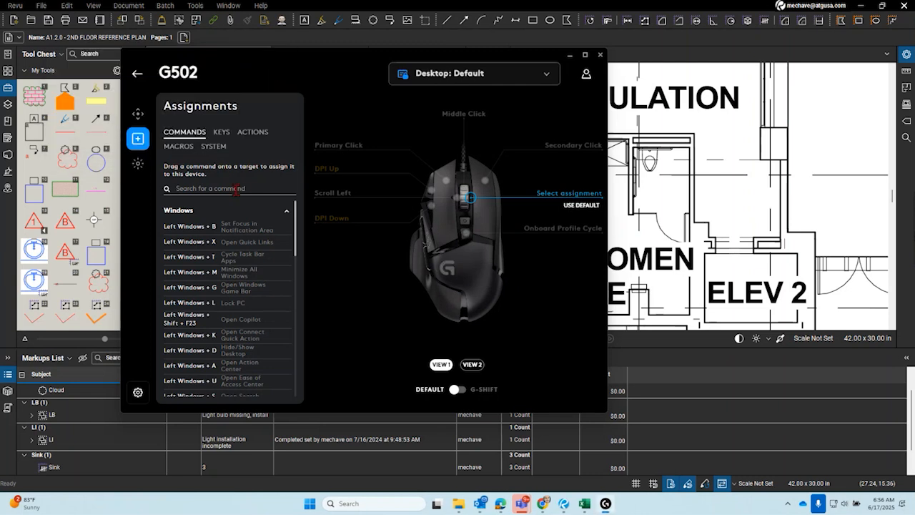
left_click(182, 147)
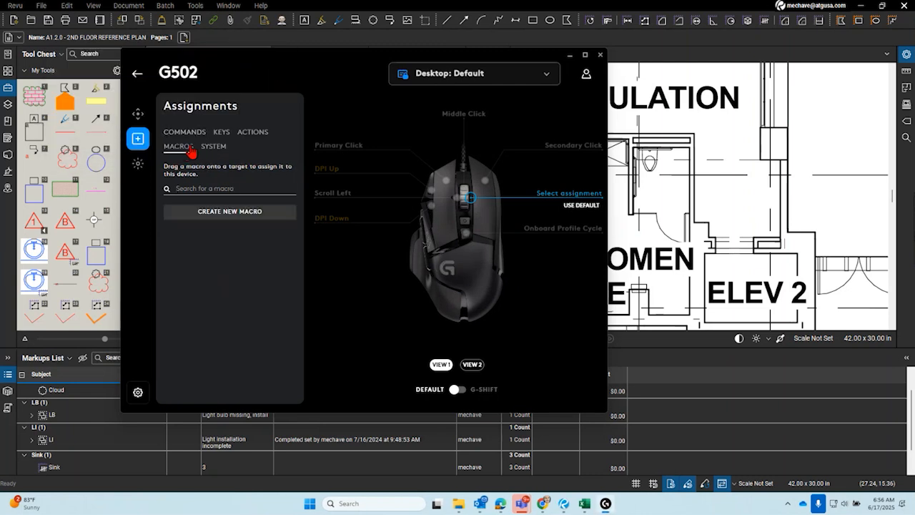
left_click(254, 132)
left_click(222, 132)
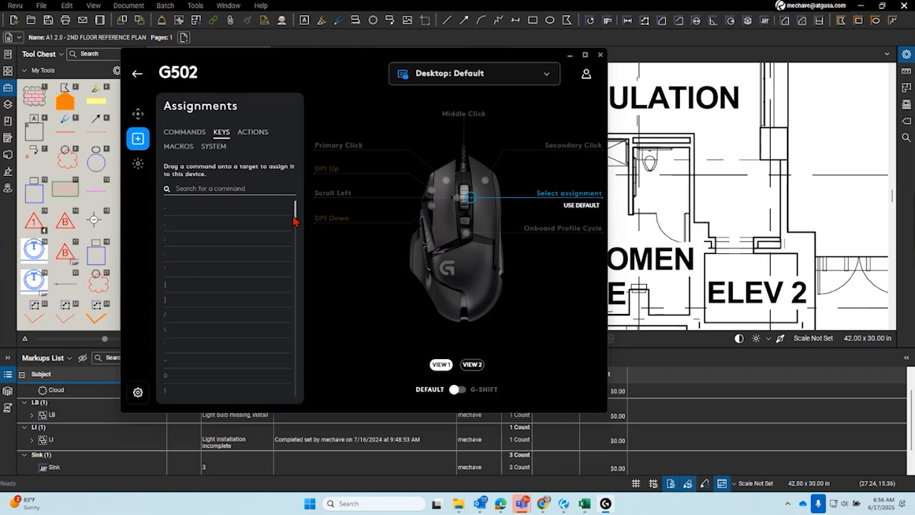
left_click_drag(297, 225, 296, 262)
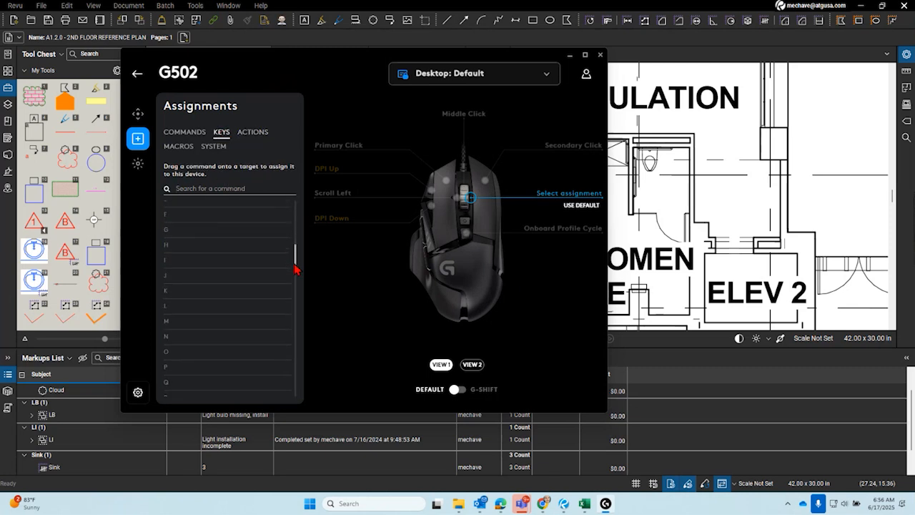
left_click(179, 148)
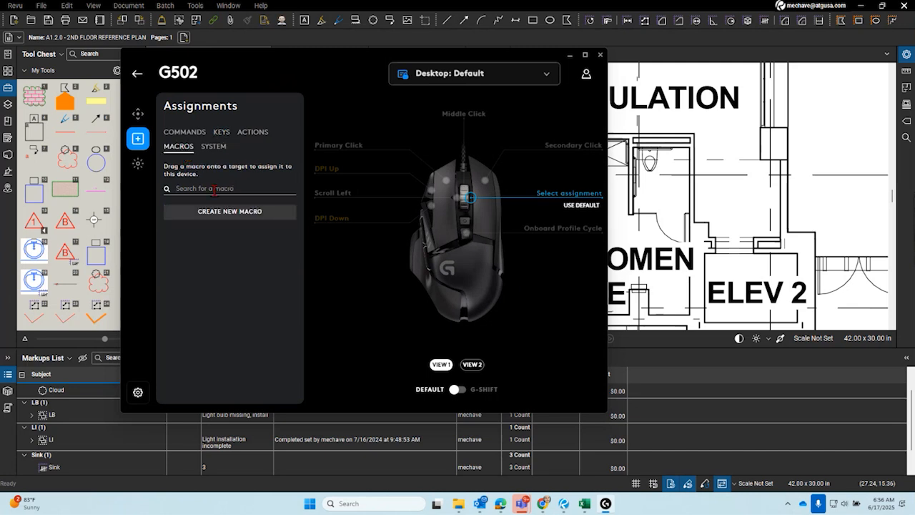
left_click(223, 213)
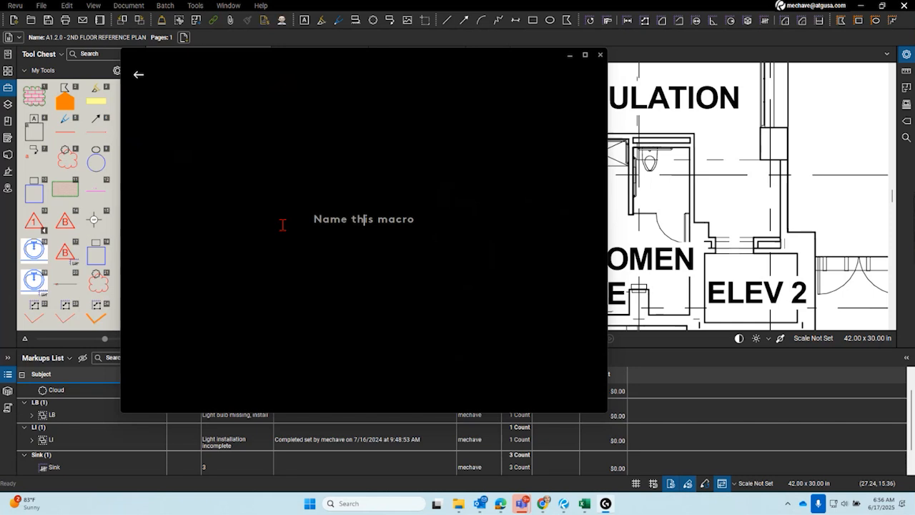
type("Custom")
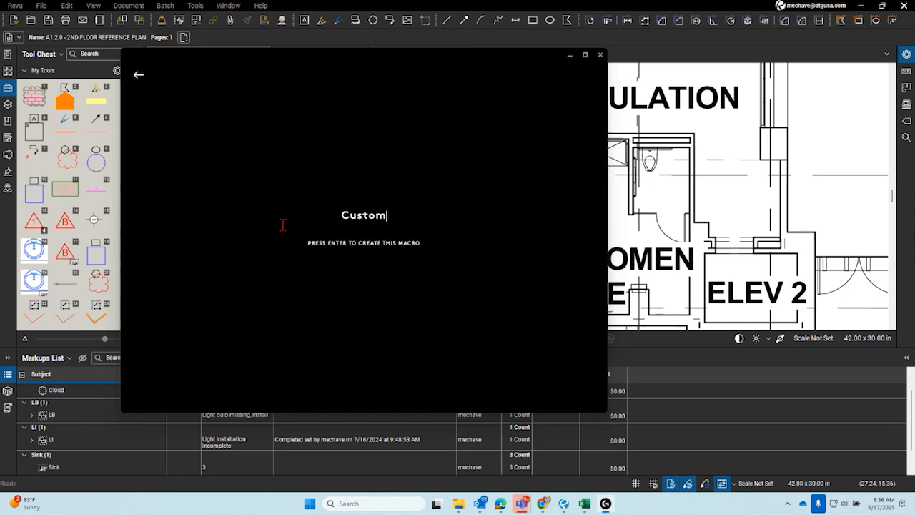
key("Return")
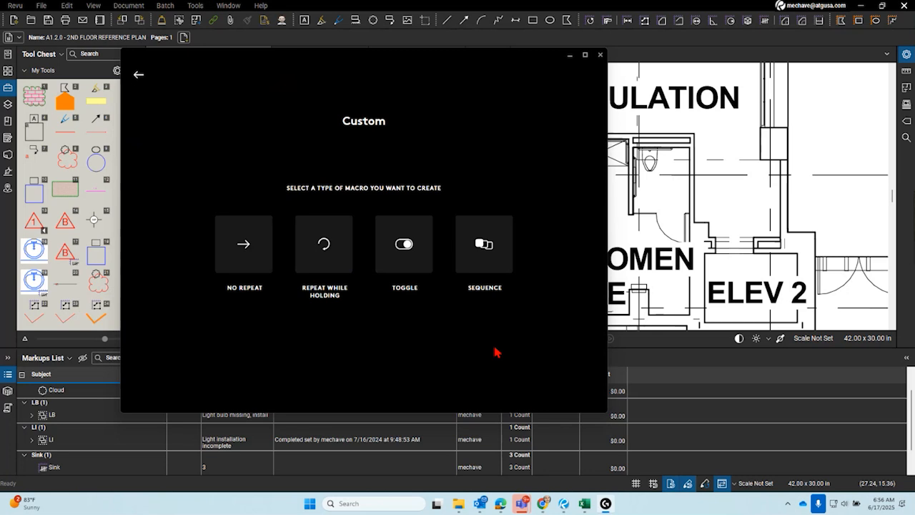
left_click(139, 77)
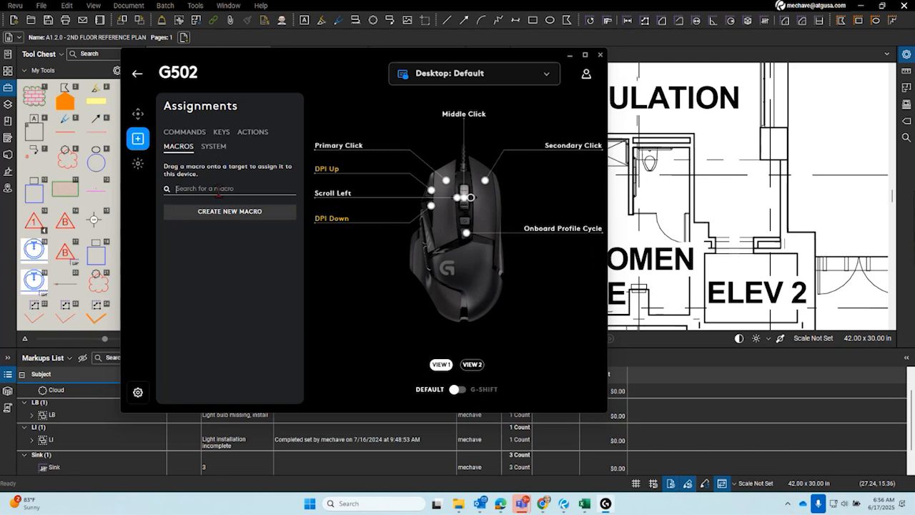
Assign the Space key to the former Scroll Right button, and replace it with the Shift key
left_click(220, 133)
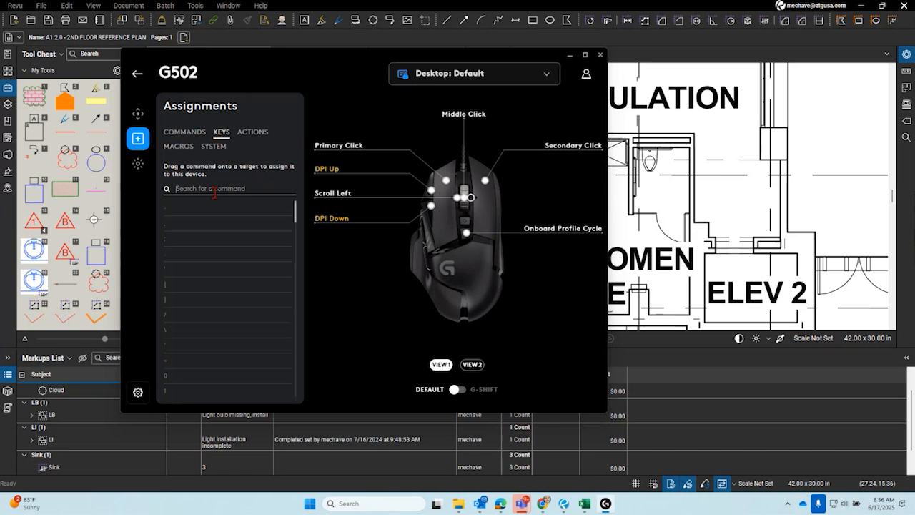
left_click(194, 133)
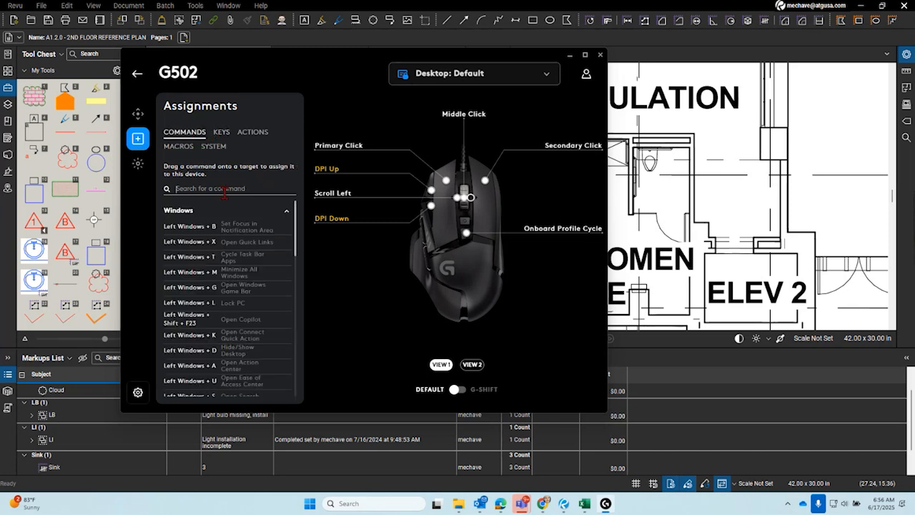
left_click_drag(299, 218, 298, 361)
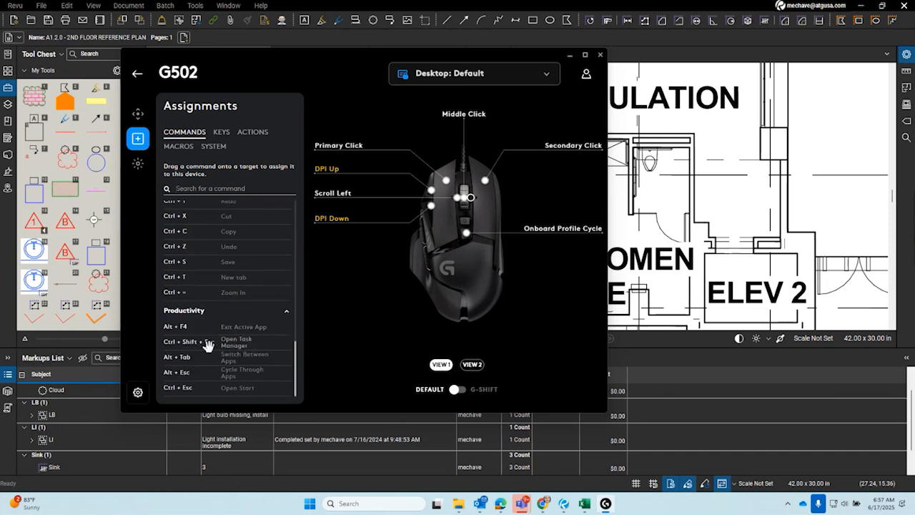
left_click(222, 134)
scroll(219, 253, "down", 10)
scroll(216, 254, "down", 1)
left_click_drag(170, 343, 554, 204)
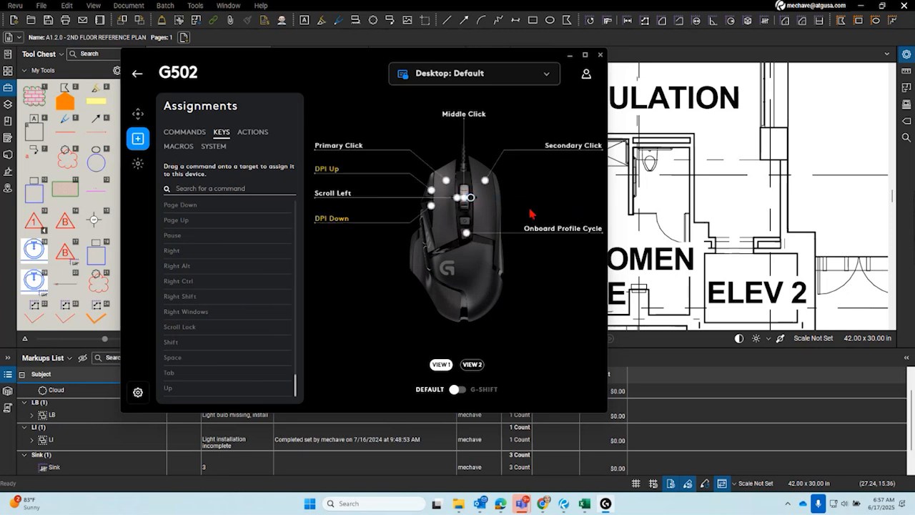
left_click_drag(176, 355, 482, 200)
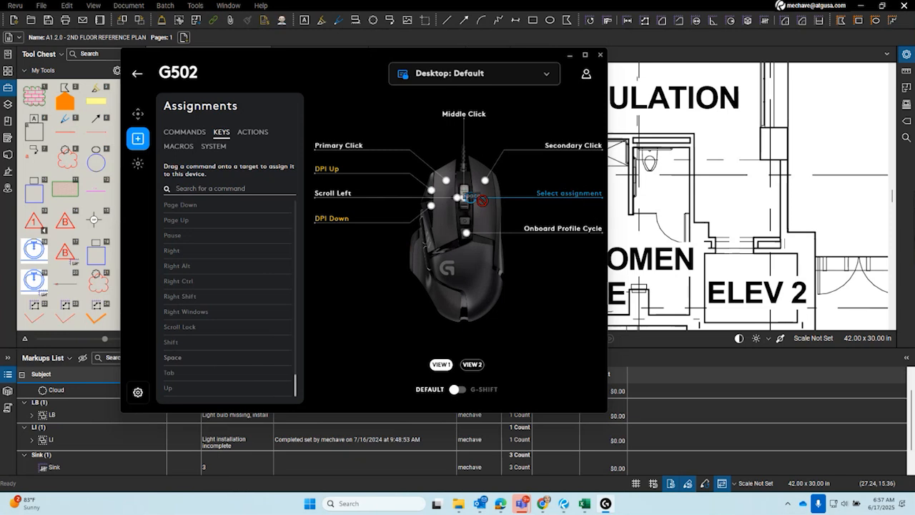
left_click_drag(482, 201, 592, 195)
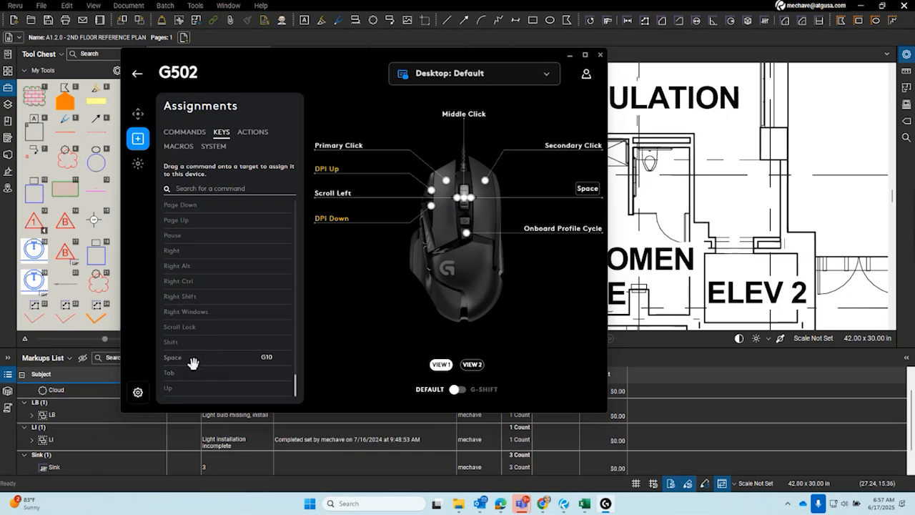
left_click_drag(179, 342, 581, 193)
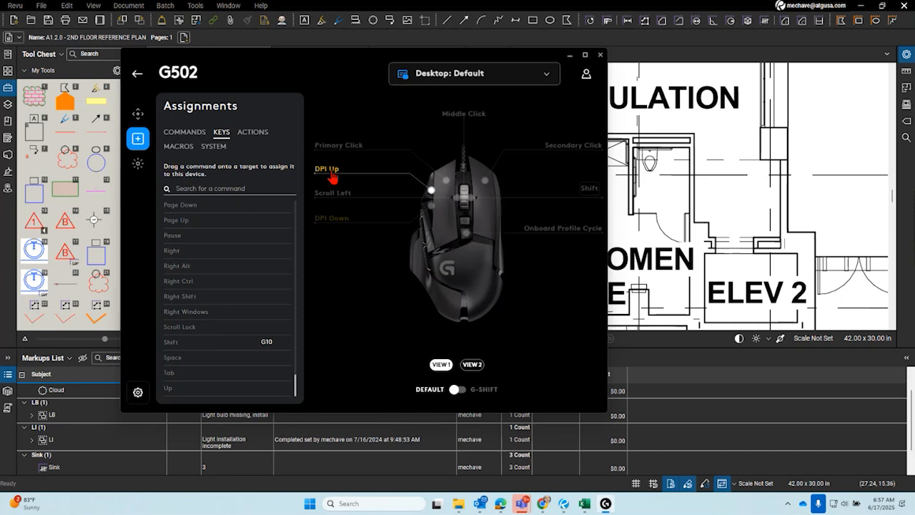
Check the macro assignments and the mouse's side buttons, and switch back to the floor plan in Revu
left_click(180, 147)
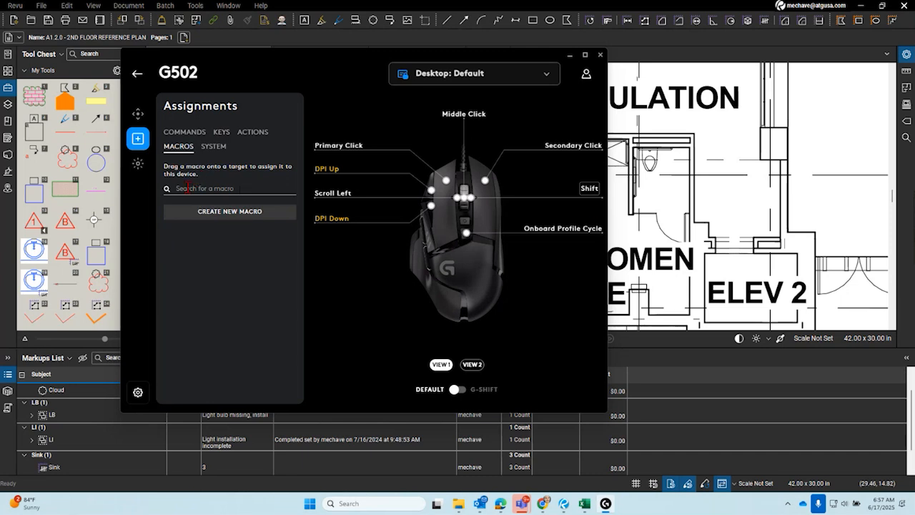
left_click(472, 363)
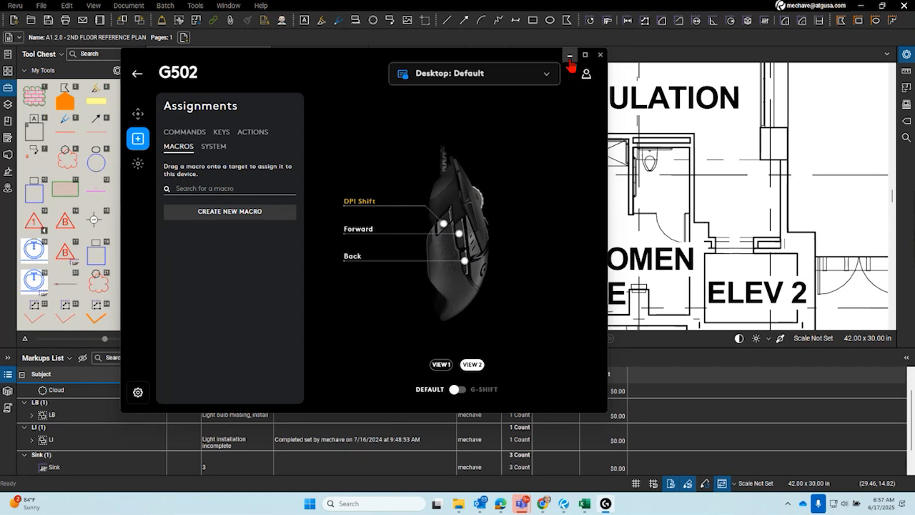
left_click(570, 56)
Shrink the Markups List and select the green cloud around the sink near VESTIBULE
left_click_drag(353, 351, 351, 453)
scroll(453, 208, "down", 5)
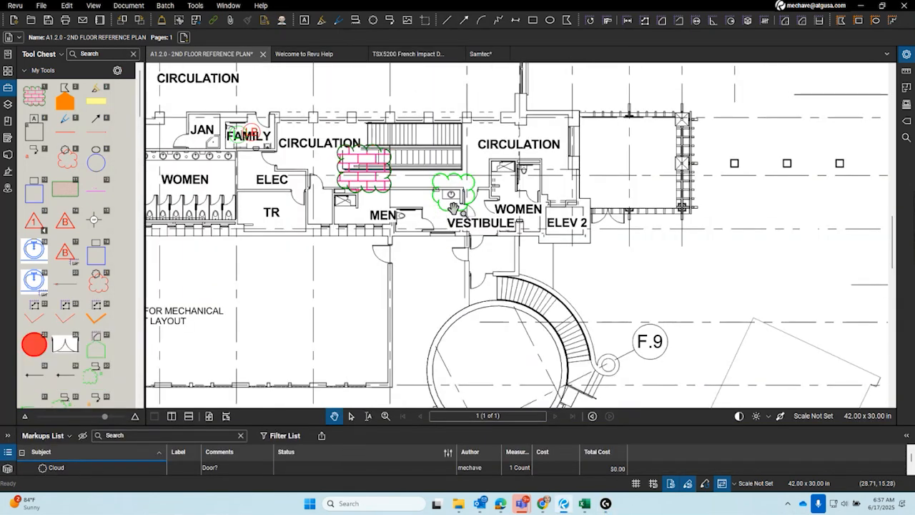
scroll(453, 208, "up", 4)
left_click(467, 214)
scroll(467, 215, "up", 2)
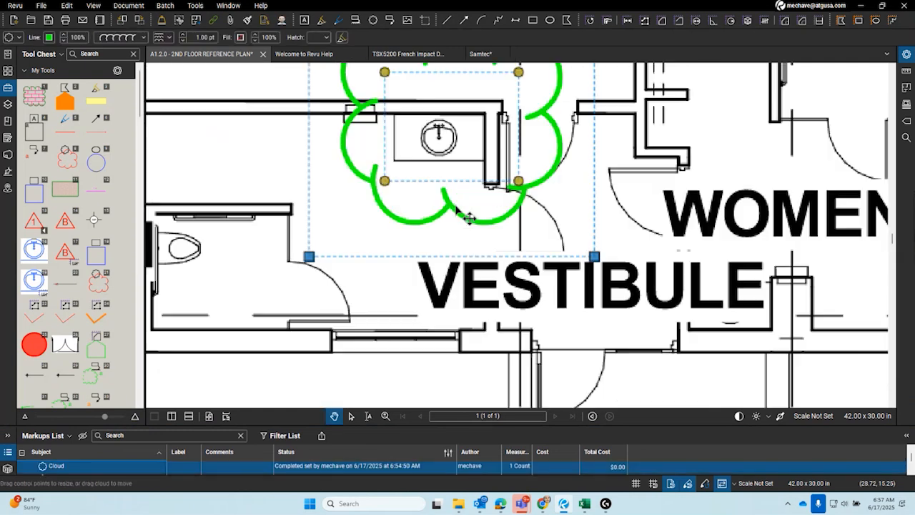
Enlarge the Markups List below the floor plan, and switch to the G502 mouse assignments
scroll(446, 236, "down", 2)
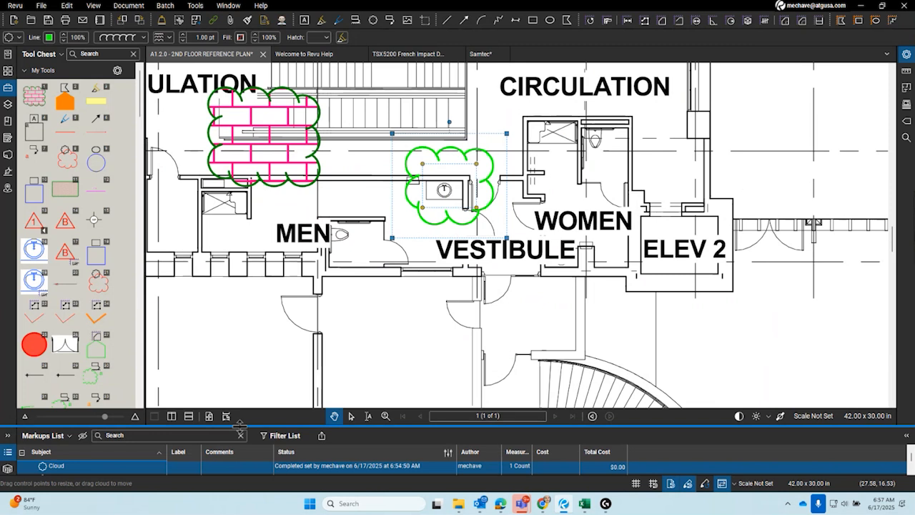
left_click_drag(240, 427, 248, 389)
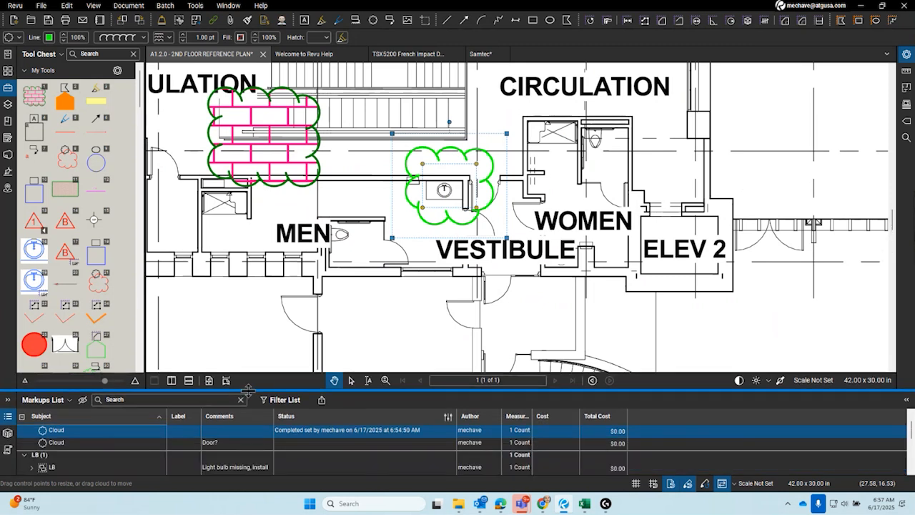
left_click(605, 503)
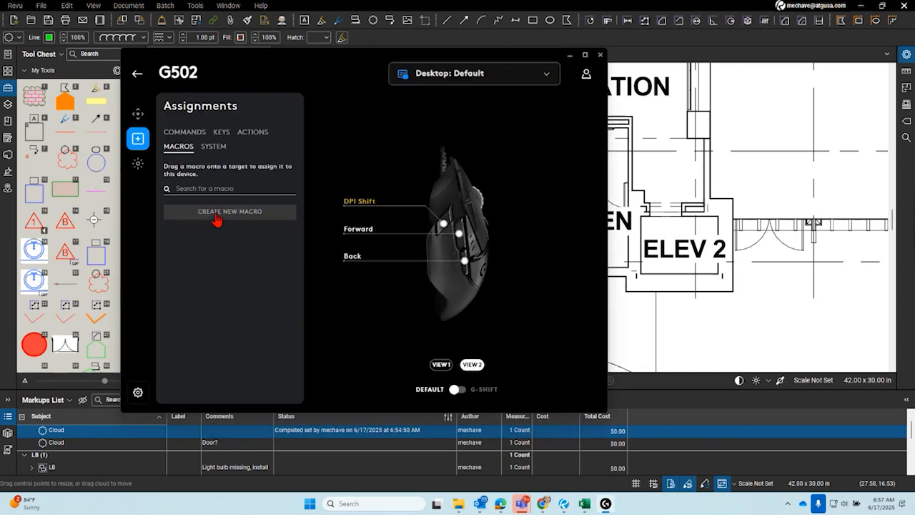
Create a new macro named Shift-9 with the No Repeat type
left_click(216, 214)
type("Shirt")
key("BackSpace")
key("BackSpace")
type("ft-9")
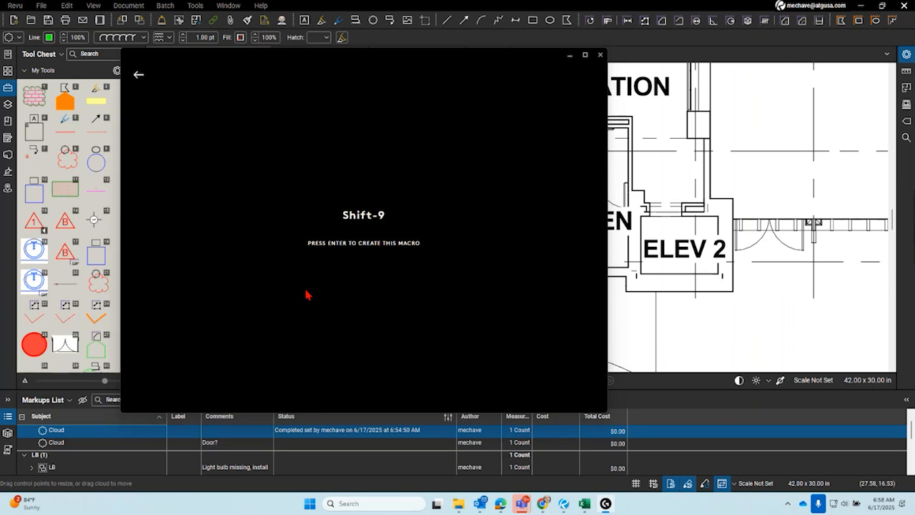
key("Return")
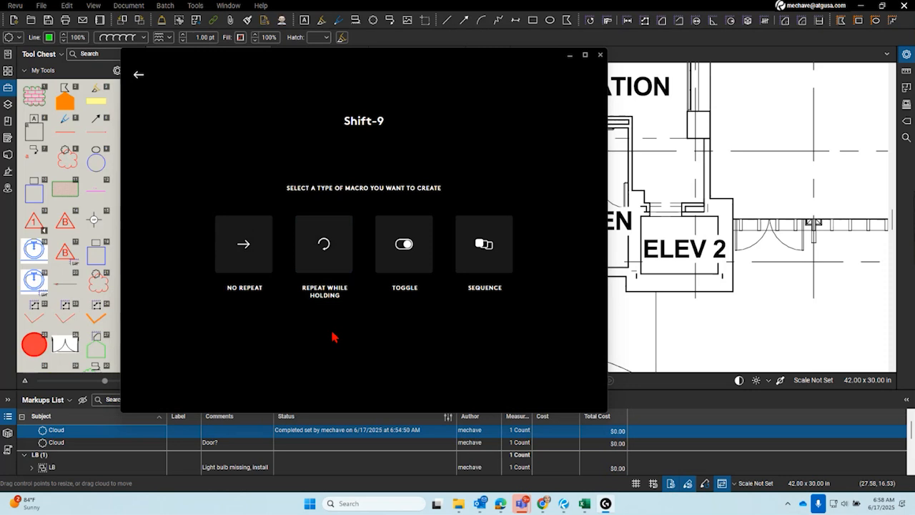
left_click(253, 269)
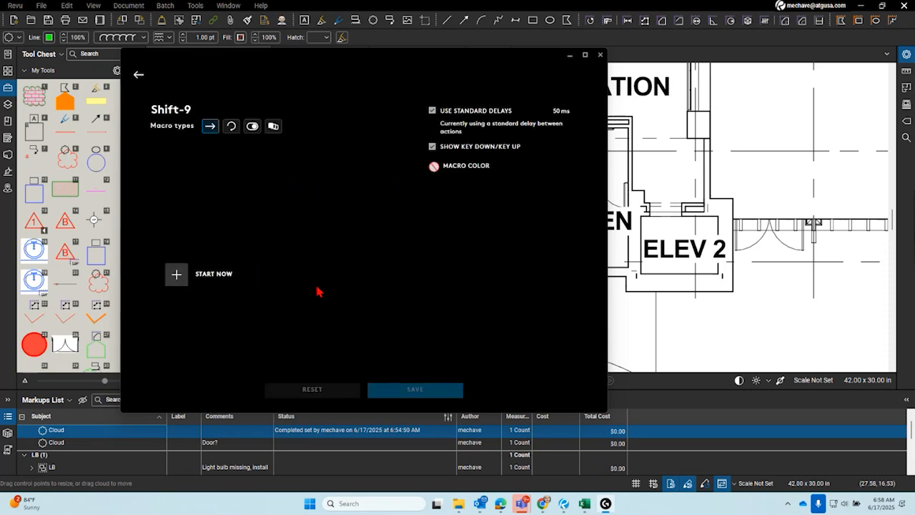
Try recording Shift+9 followed by Backspace as the macro's keystrokes, and reset the macro
left_click(177, 274)
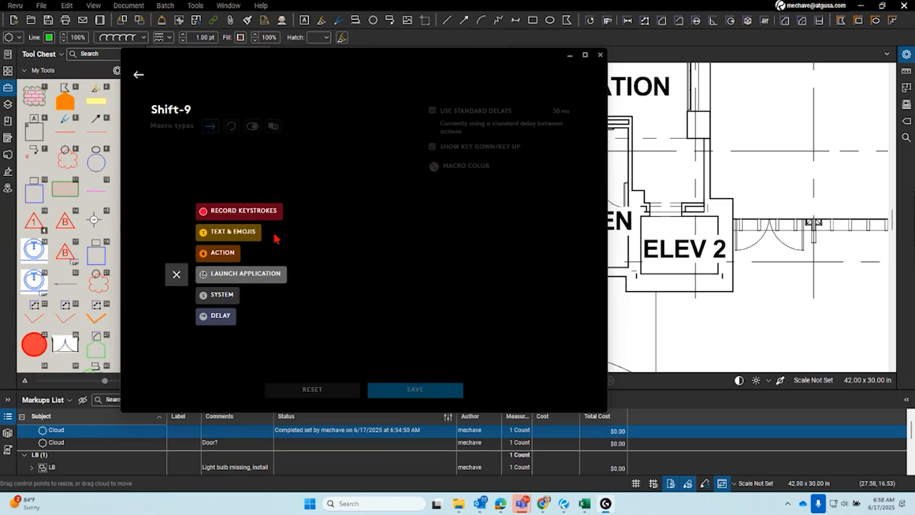
left_click(240, 210)
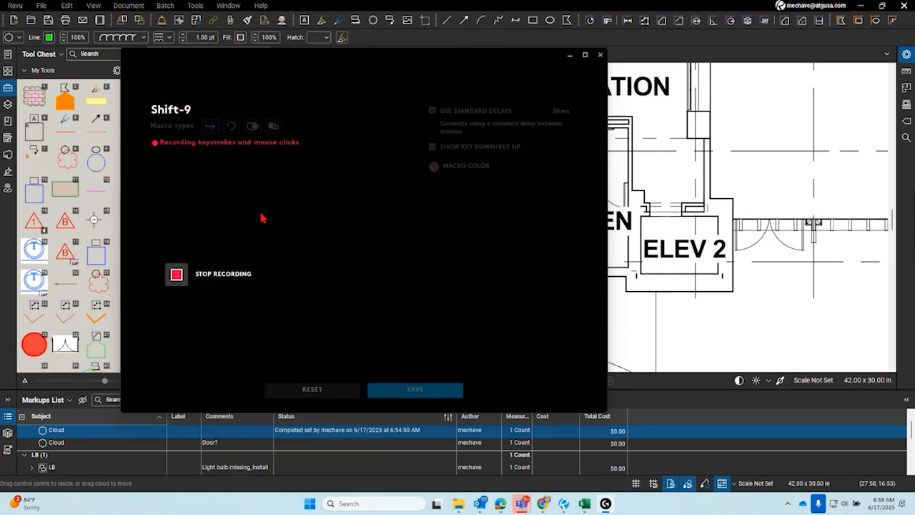
key("shift+9")
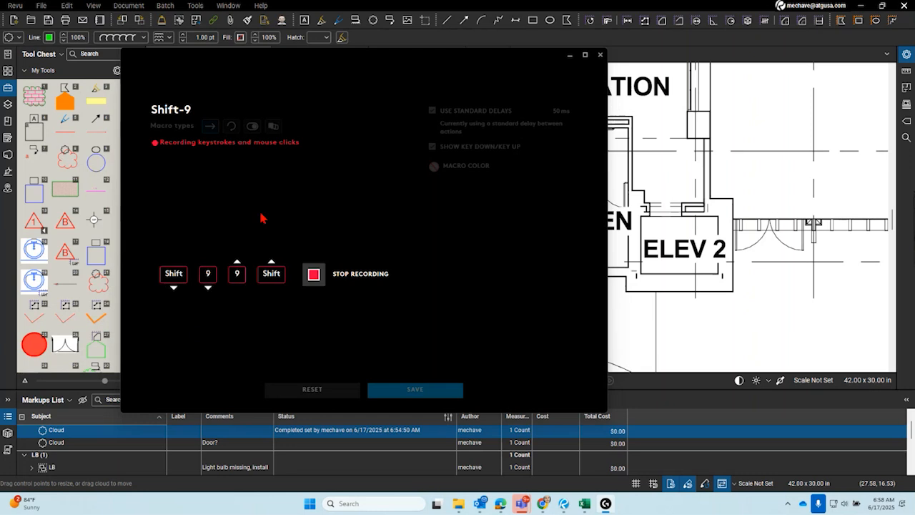
key("BackSpace")
left_click(436, 275)
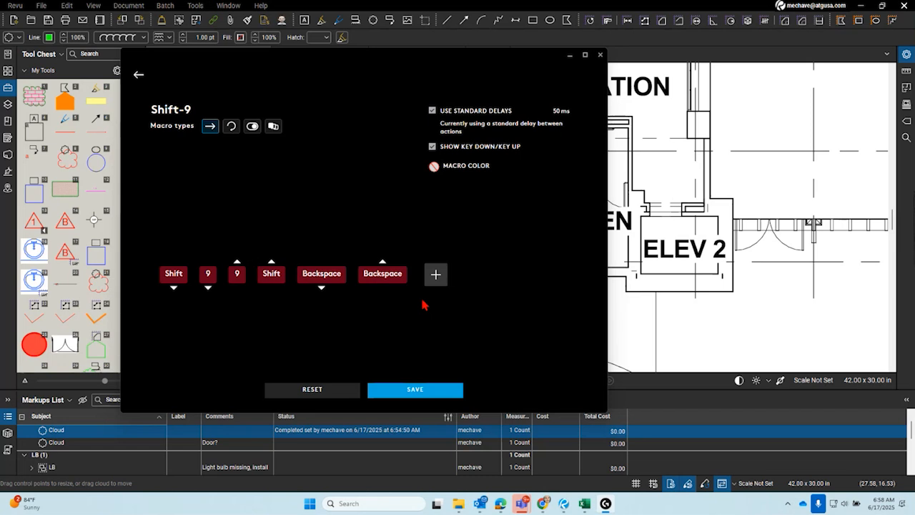
left_click(312, 390)
Try recording separate Shift and Backspace keystrokes for the Shift-9 macro, and clear them
left_click(177, 276)
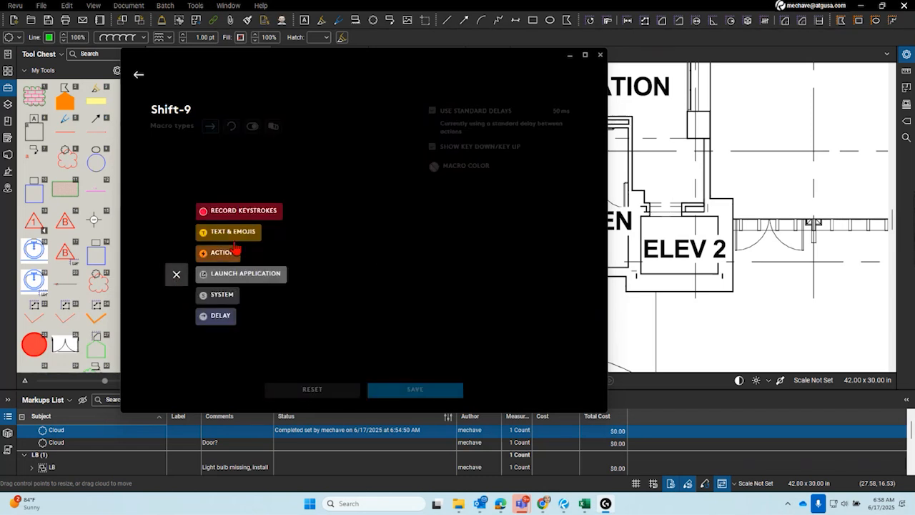
left_click(243, 211)
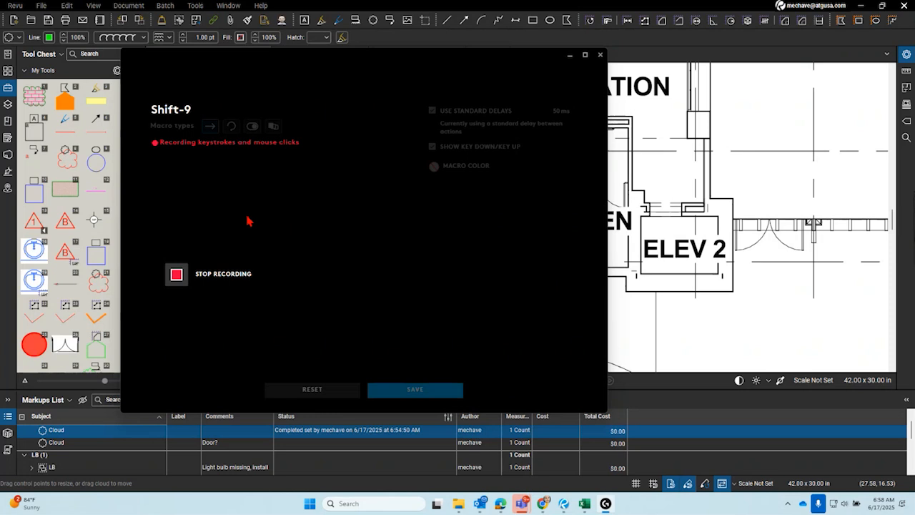
key("shift")
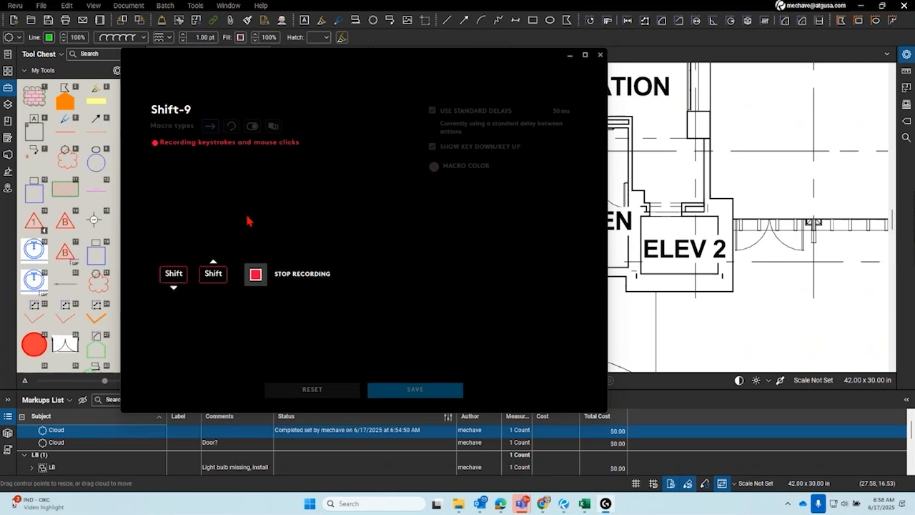
key("BackSpace")
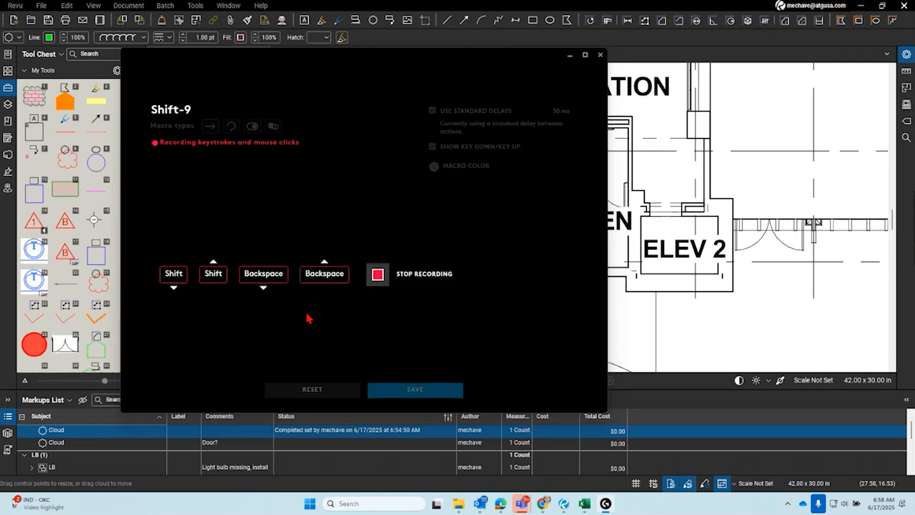
left_click(378, 274)
left_click(312, 389)
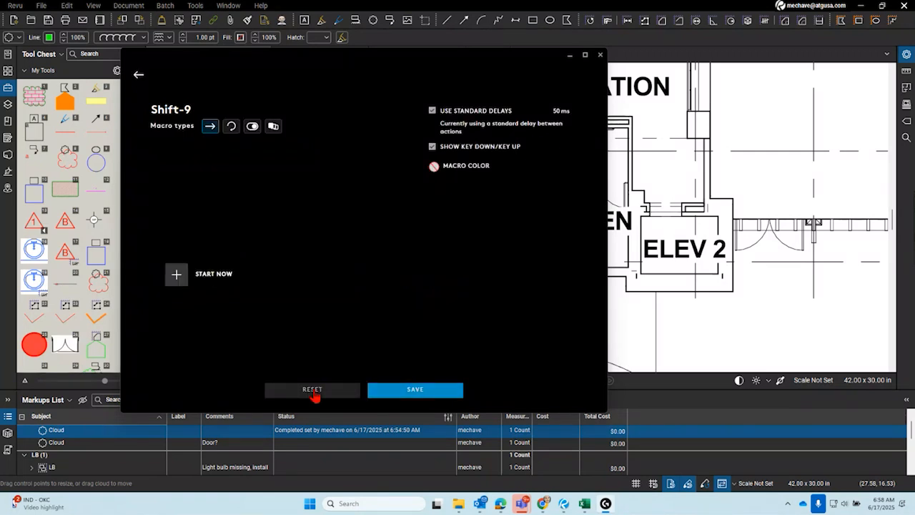
Try recording Shift alone for the Shift-9 macro, look at the other action types, and reset the recording
left_click(176, 274)
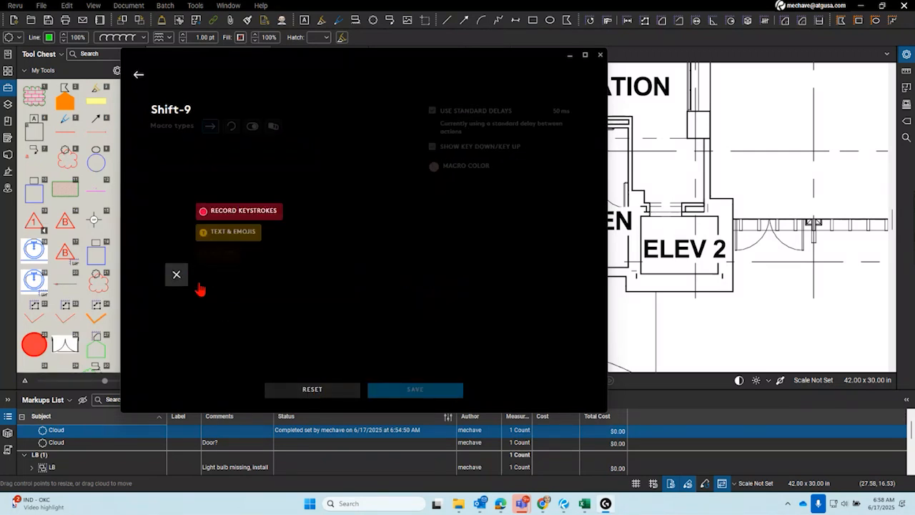
left_click(256, 210)
key("shift")
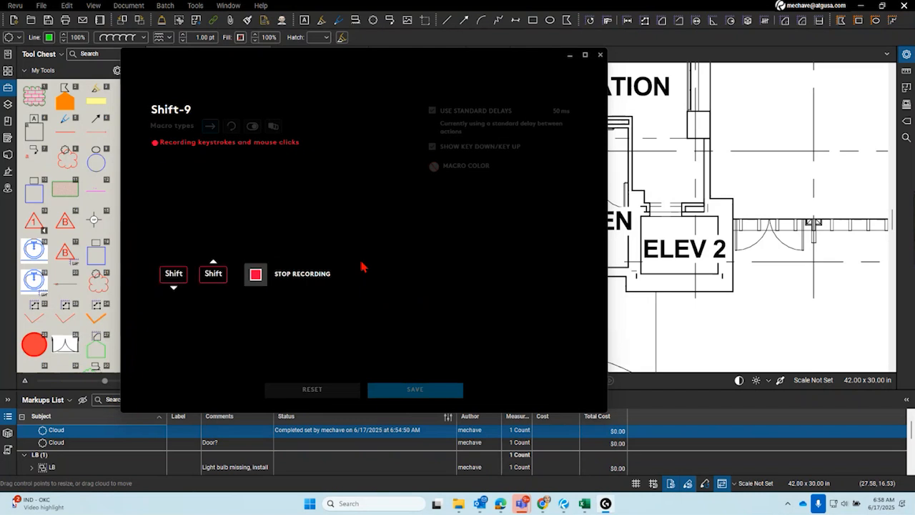
left_click(306, 285)
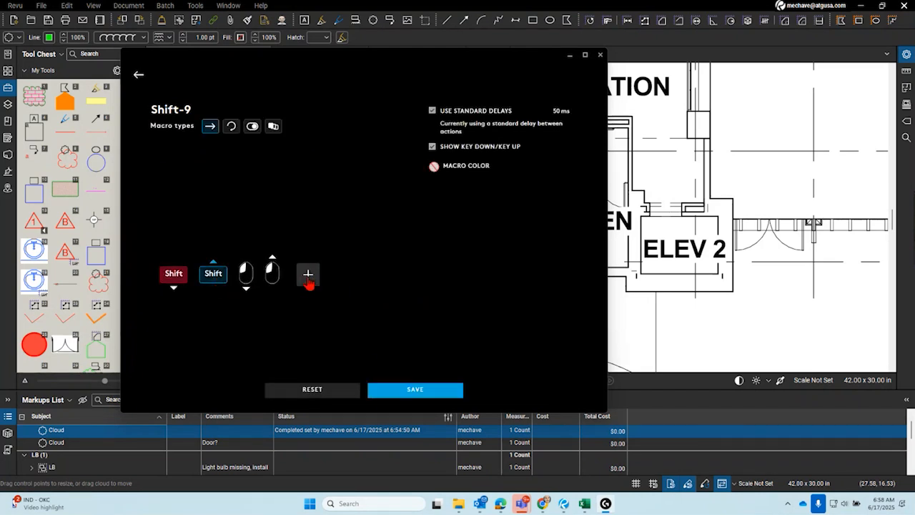
left_click(308, 282)
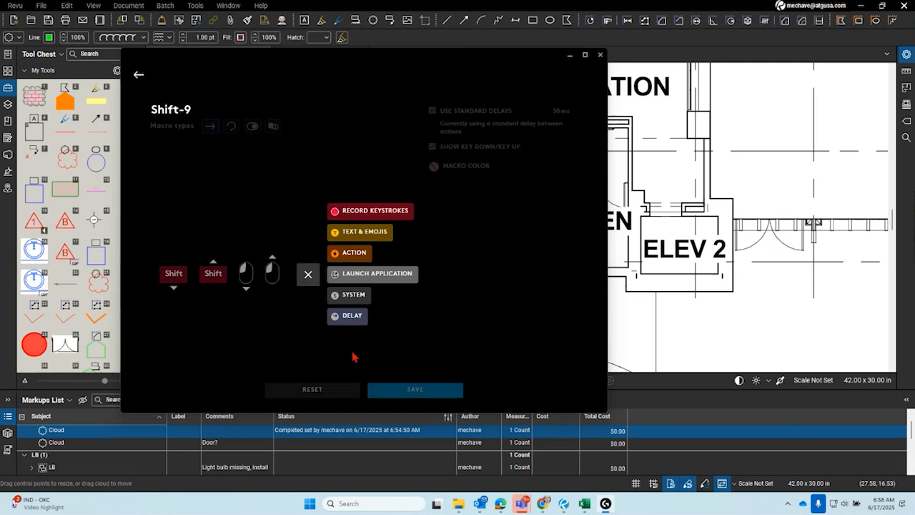
left_click(353, 357)
left_click(304, 390)
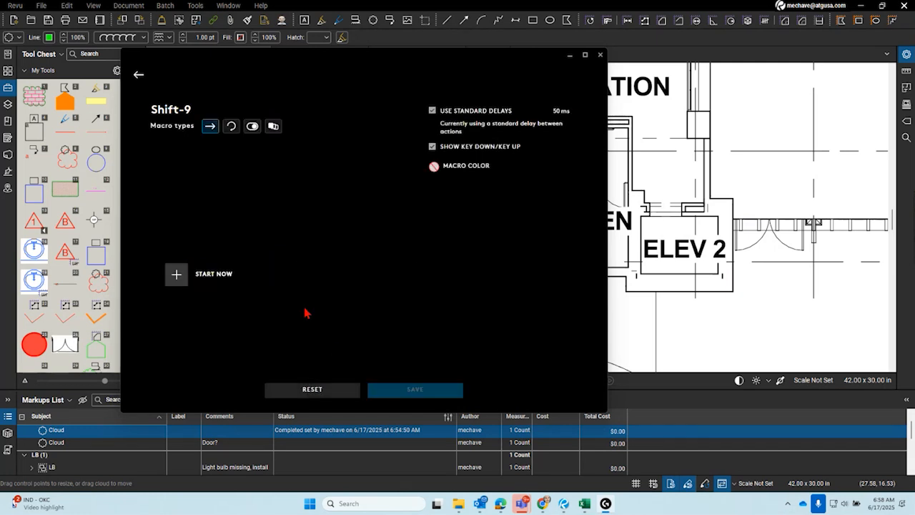
Try recording the Shift and 9 combination including both key releases, and reset the macro
left_click(178, 276)
left_click(240, 213)
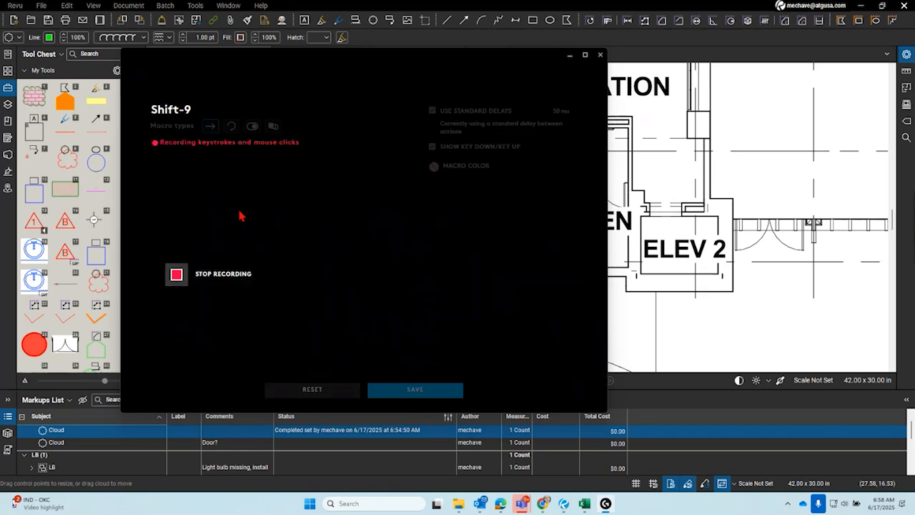
key("shift")
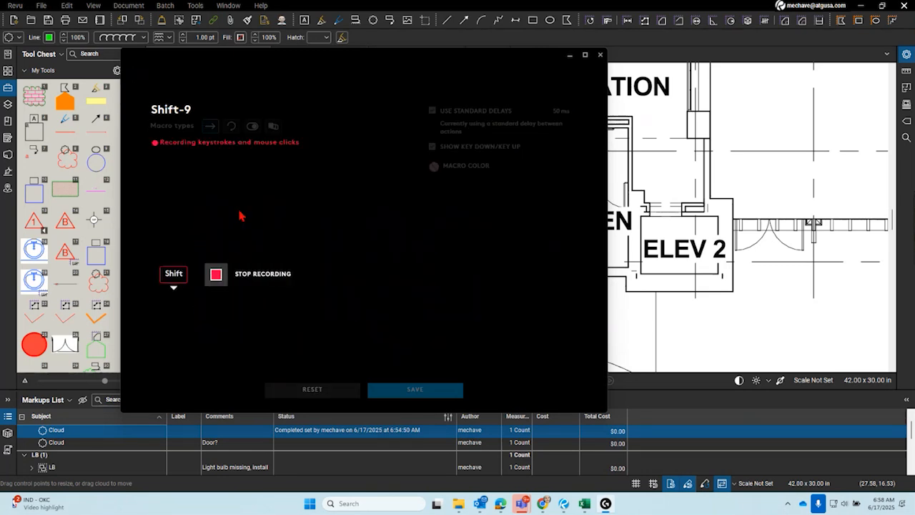
key("9")
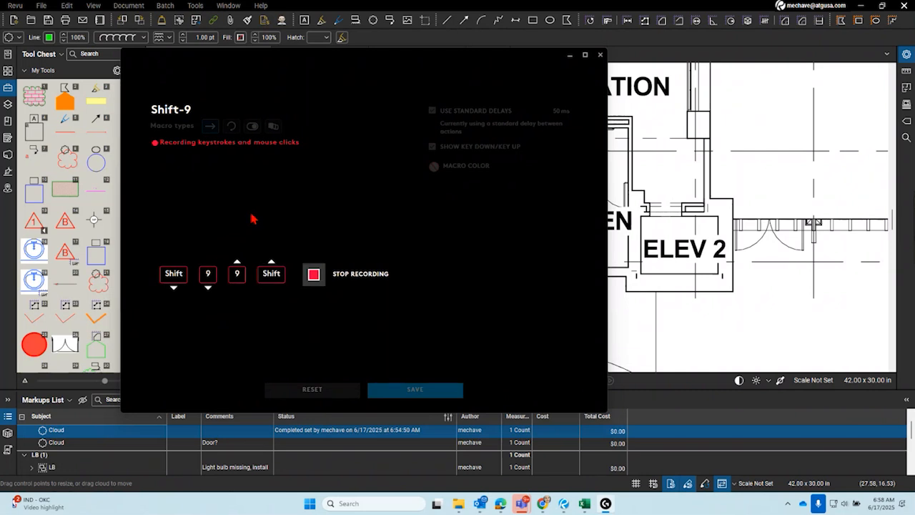
left_click(309, 274)
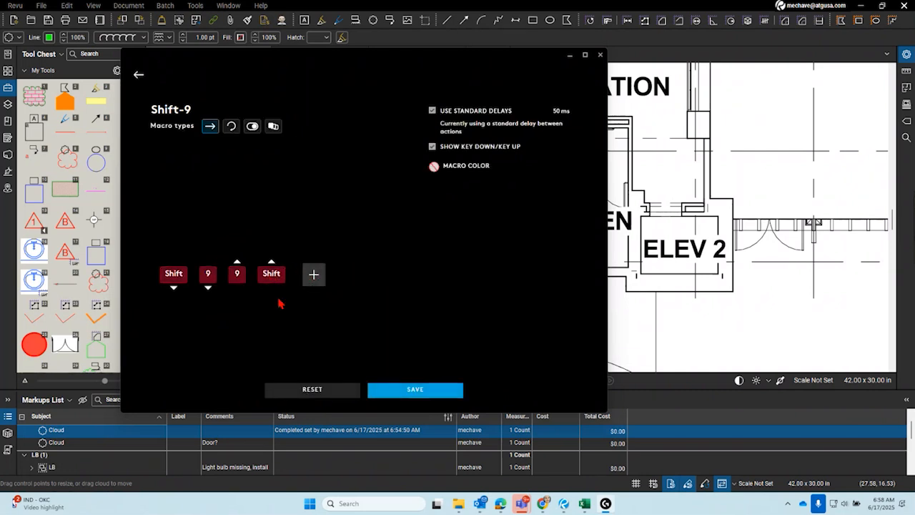
left_click(304, 392)
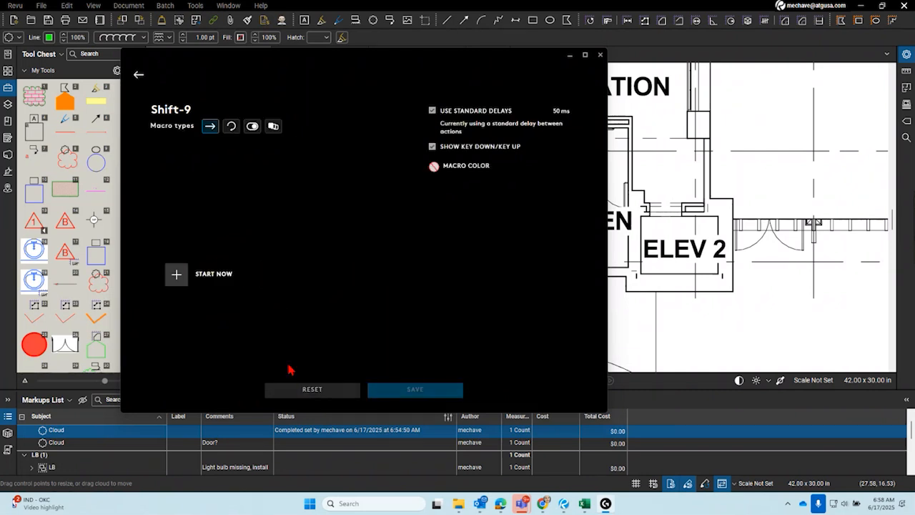
Try recording Shift and 9 while holding both keys, and discard the recorded keystrokes
left_click(176, 278)
left_click(251, 211)
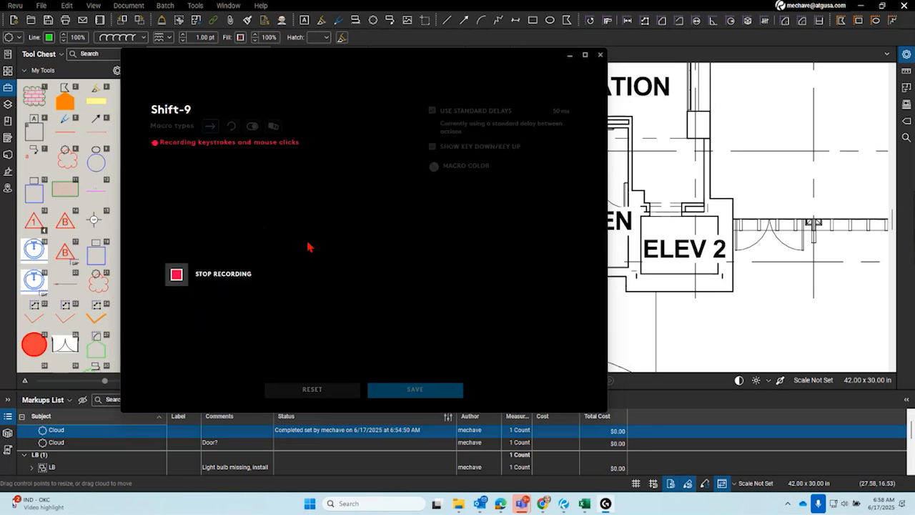
key("shift")
key("9")
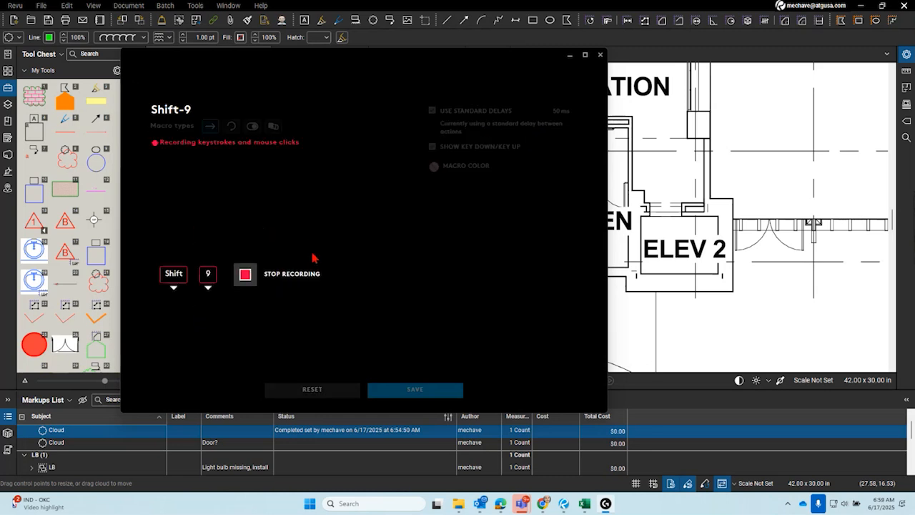
left_click(283, 283)
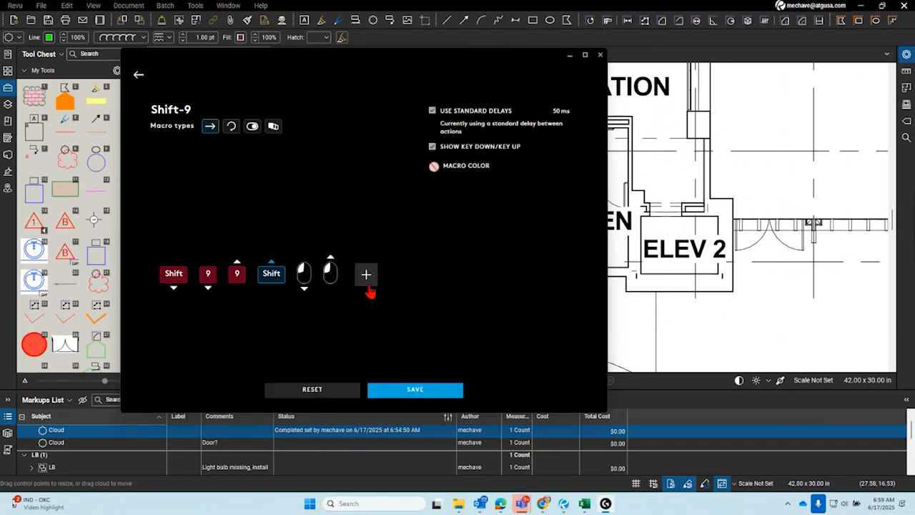
left_click(328, 390)
Retry the keystroke recording of Shift+9 in the macro, and clear the result
left_click(186, 280)
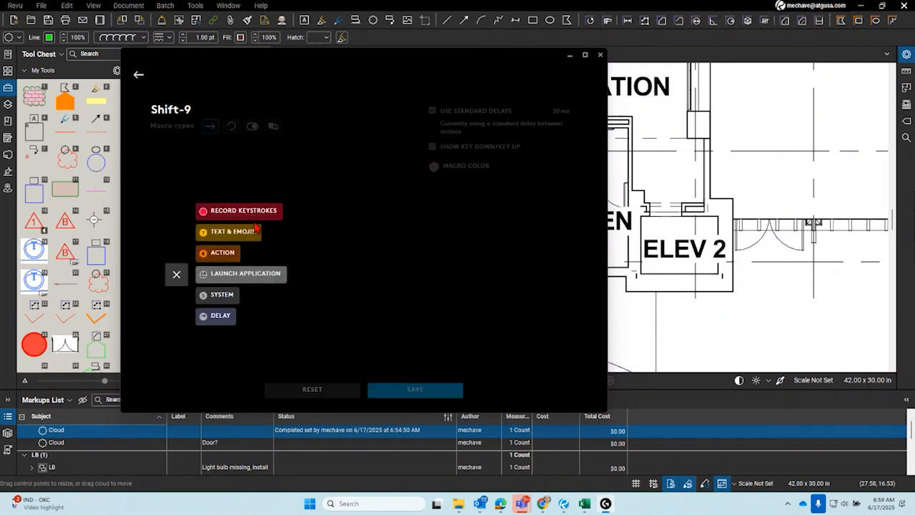
left_click(259, 215)
left_click(179, 277)
left_click(241, 211)
key("shift")
key("shift+9")
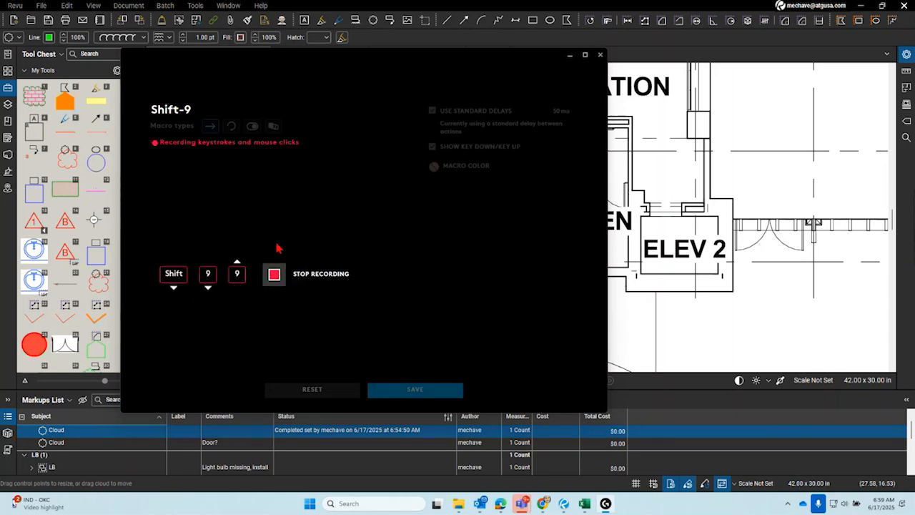
left_click(315, 274)
left_click(330, 391)
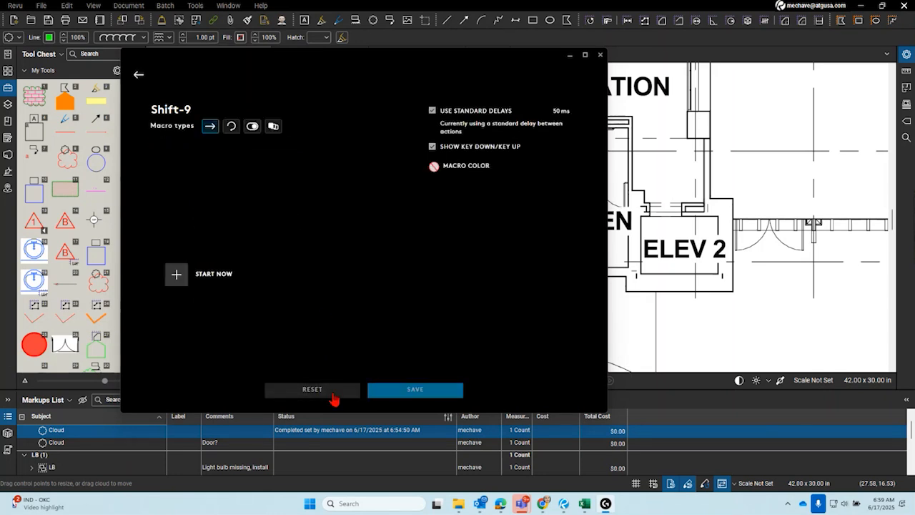
Record Shift followed by 9 as the keystrokes of the Shift-9 macro and save the macro as recorded
left_click(176, 275)
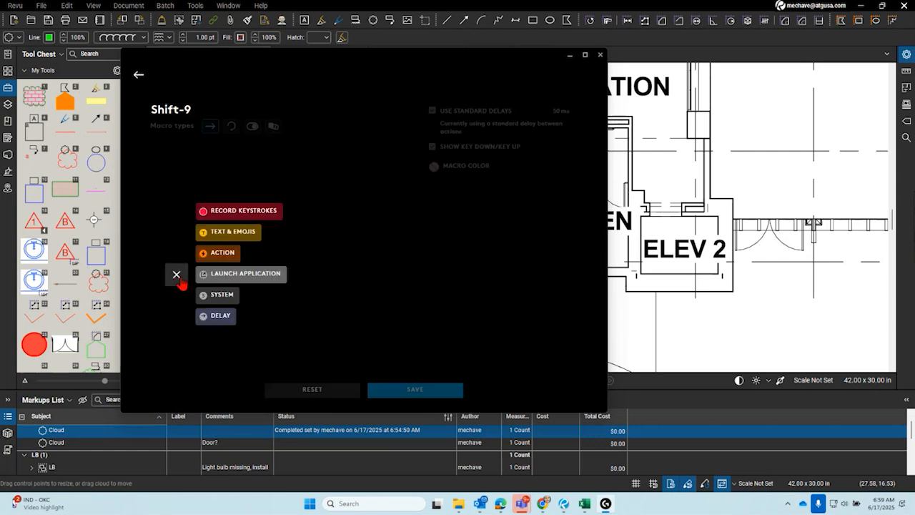
left_click(238, 211)
key("shift")
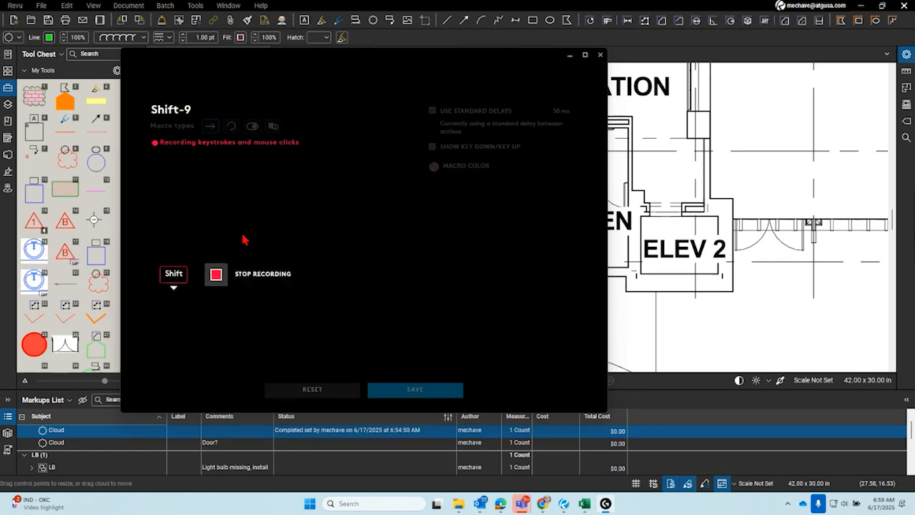
key("9")
left_click(245, 275)
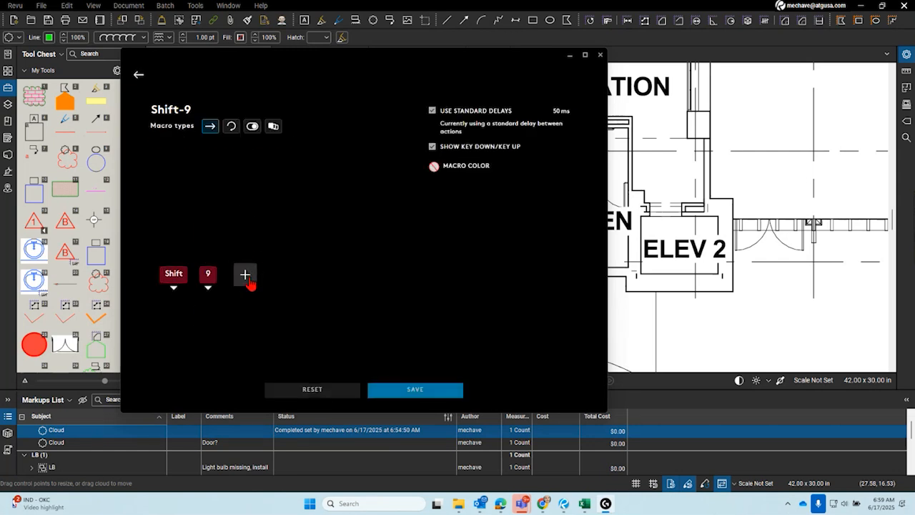
left_click(416, 386)
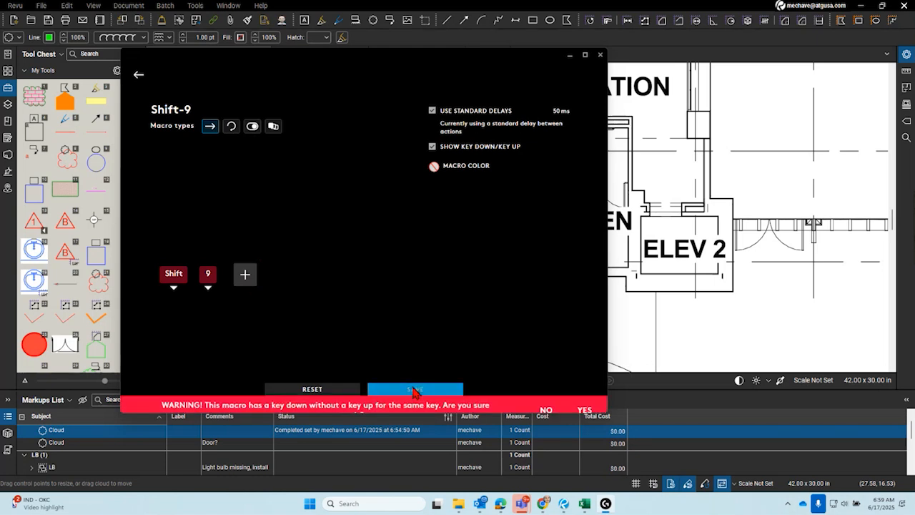
left_click(584, 399)
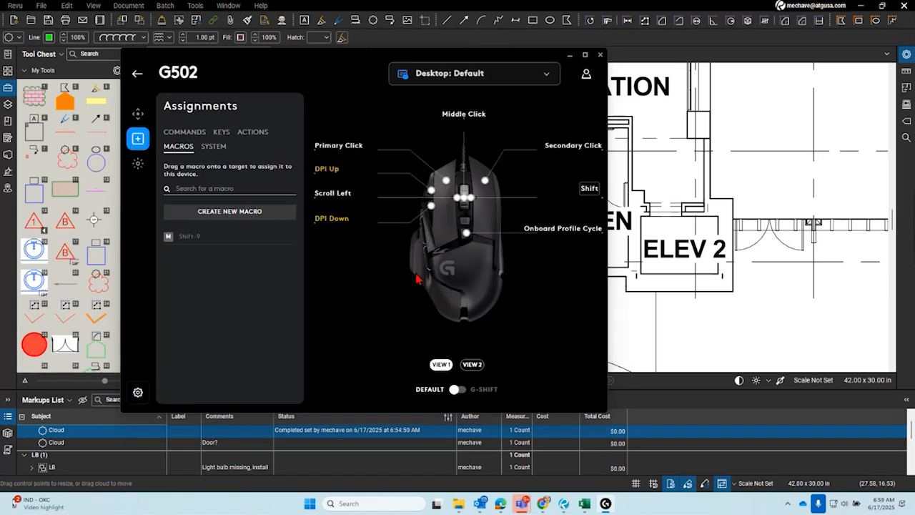
Assign the Shift-9 macro to mouse button G10, and back in Revu use Shift+9 to mark the brick-hatched cloud as Completed
mouse_move(175, 236)
left_mouse_down()
mouse_move(568, 192)
mouse_move(643, 200)
mouse_move(649, 222)
mouse_move(580, 202)
mouse_move(656, 195)
mouse_move(580, 199)
left_mouse_up()
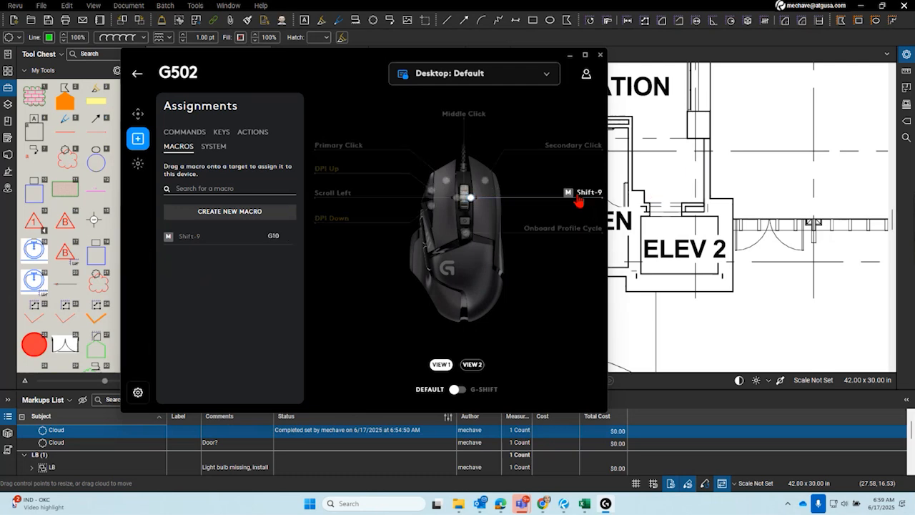
left_click(569, 56)
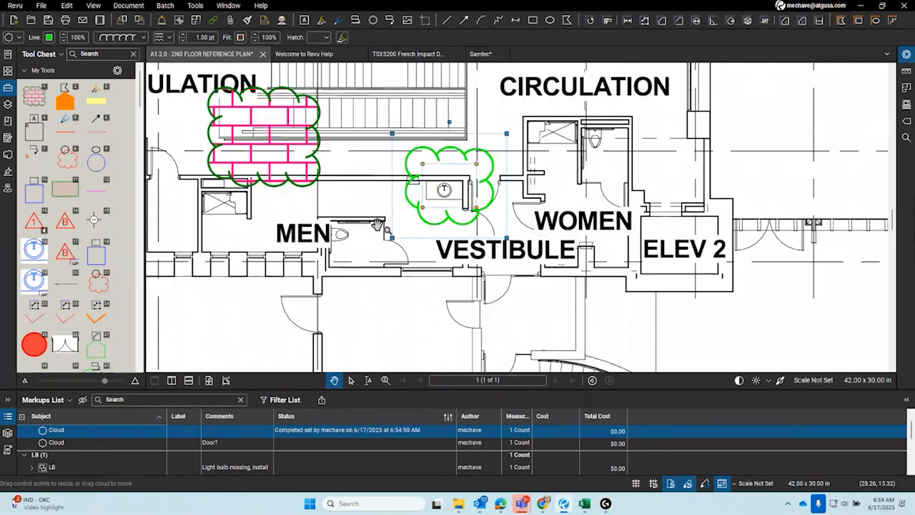
left_click(312, 185)
key("shift+9")
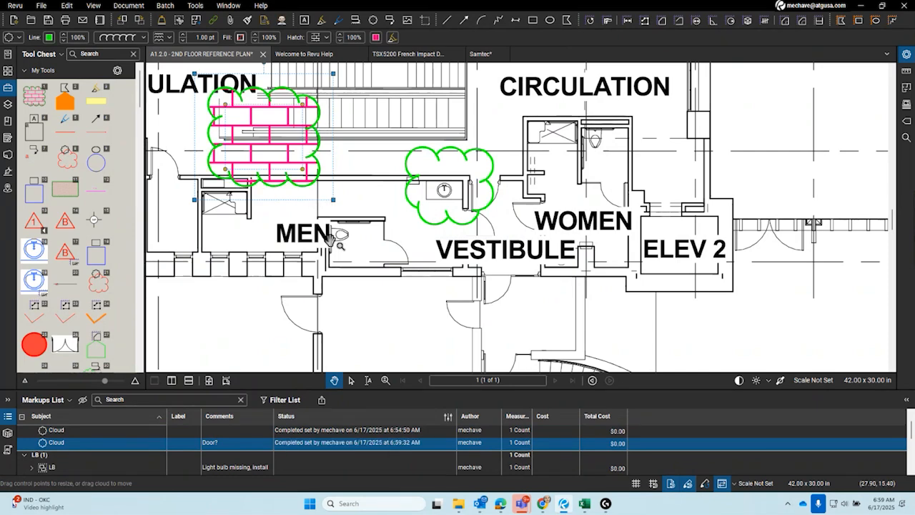
Draw a new cloud in the open area beside the mechanical equipment note and set its status to Completed with Shift+9
scroll(337, 243, "down", 6)
mouse_move(276, 254)
left_mouse_down()
mouse_move(413, 182)
mouse_move(515, 172)
left_mouse_up()
scroll(500, 182, "down", 3)
scroll(436, 211, "up", 4)
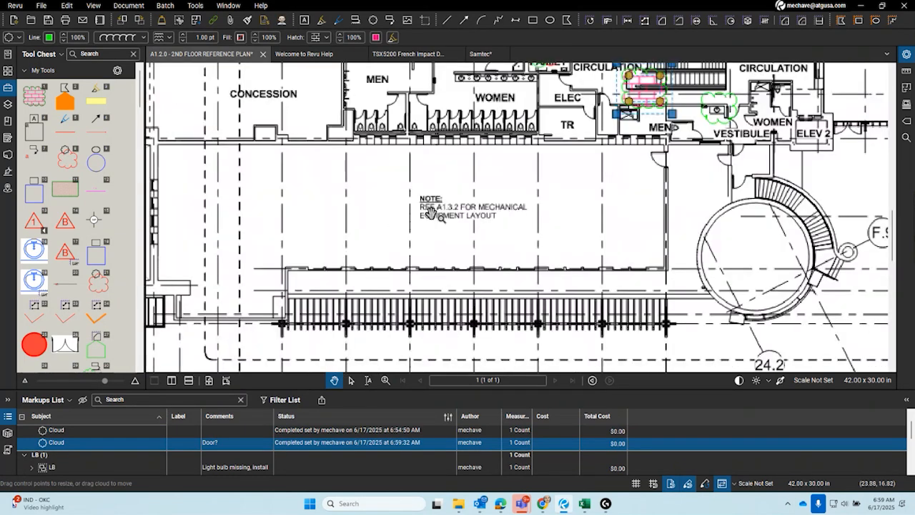
key("c")
mouse_move(294, 186)
left_mouse_down()
mouse_move(328, 202)
mouse_move(430, 217)
left_mouse_up()
scroll(327, 202, "up", 4)
key("shift+9")
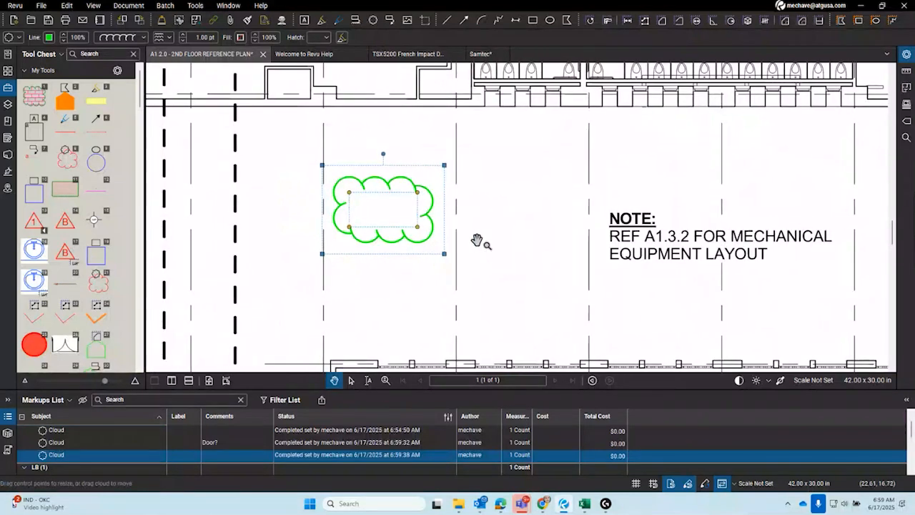
Resize the Markups List and examine the status entries of the Cloud markups alongside the plan
left_click_drag(364, 390, 364, 307)
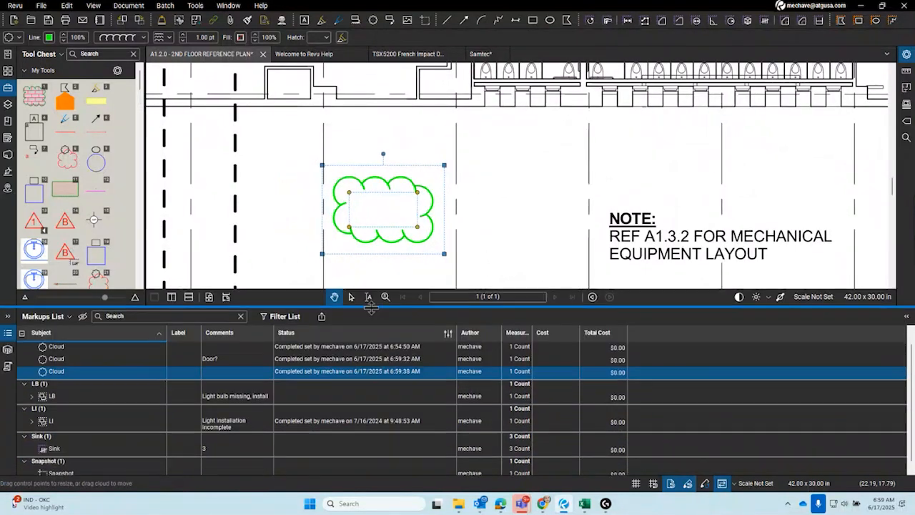
left_click(523, 242)
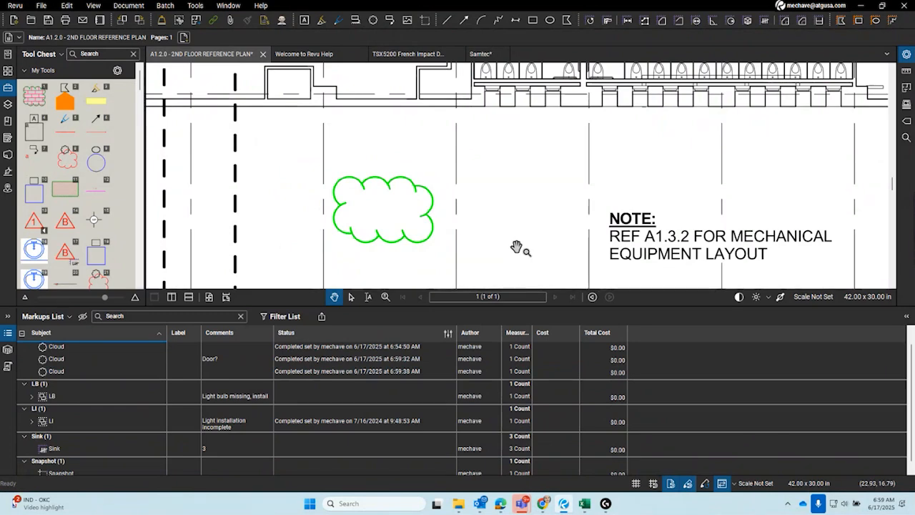
scroll(482, 246, "down", 2)
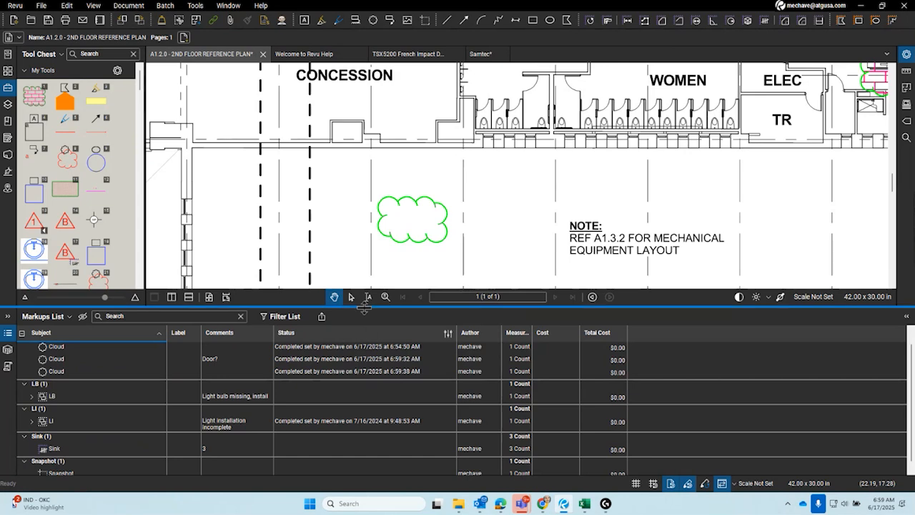
left_click_drag(365, 307, 364, 383)
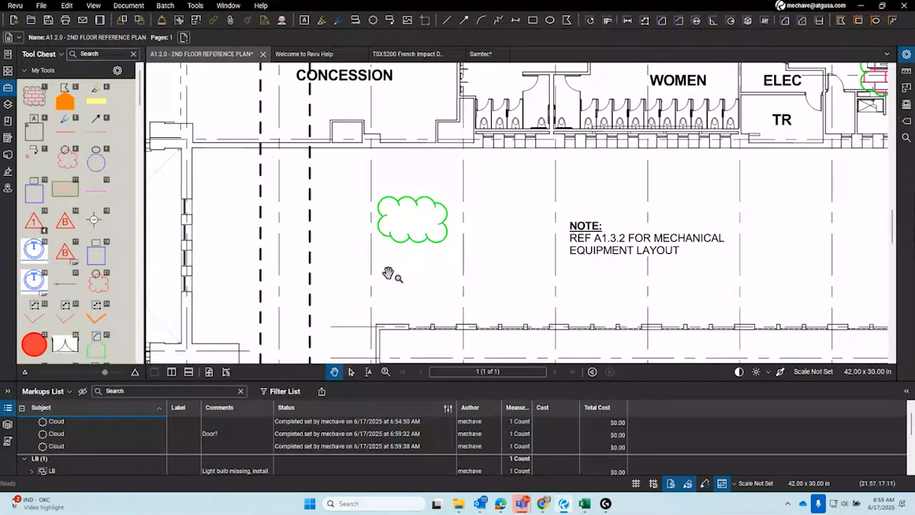
scroll(388, 271, "down", 2)
left_click_drag(387, 272, 580, 260)
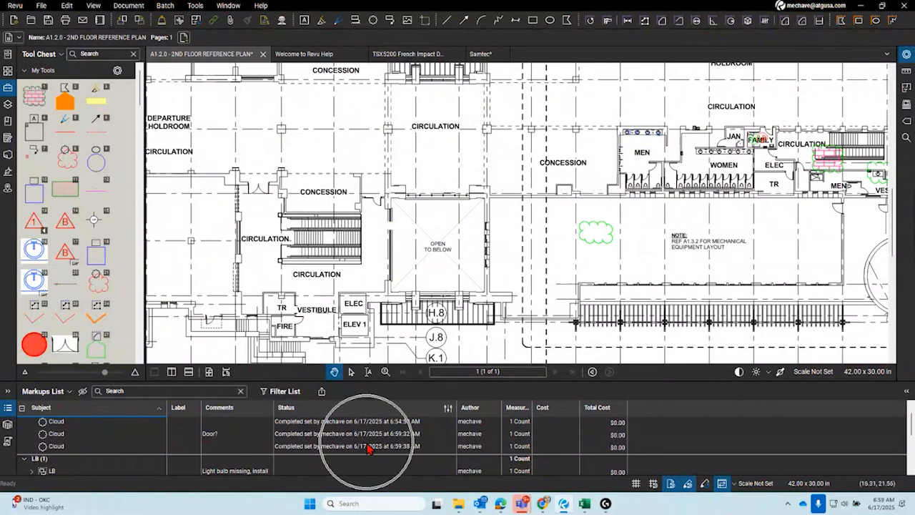
key("ctrl")
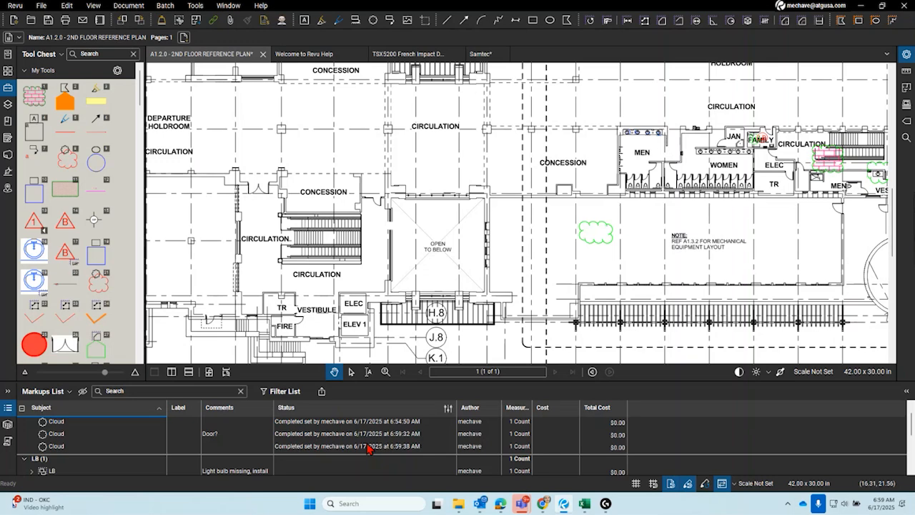
mouse_move(320, 385)
left_mouse_down()
mouse_move(327, 292)
mouse_move(327, 356)
left_mouse_up()
scroll(617, 169, "down", 5)
scroll(618, 170, "up", 3)
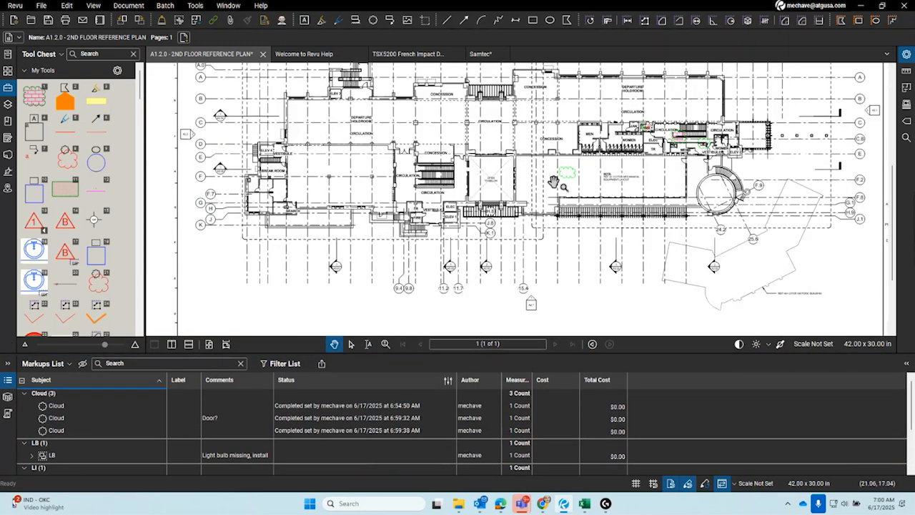
Look at the Review status options and their shortcuts for the new cloud, and leave its status as set
scroll(618, 170, "up", 5)
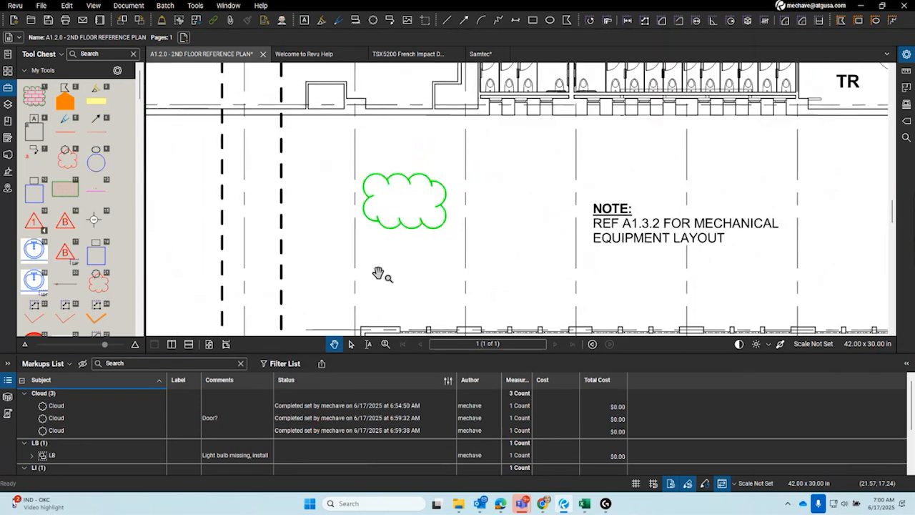
right_click(408, 230)
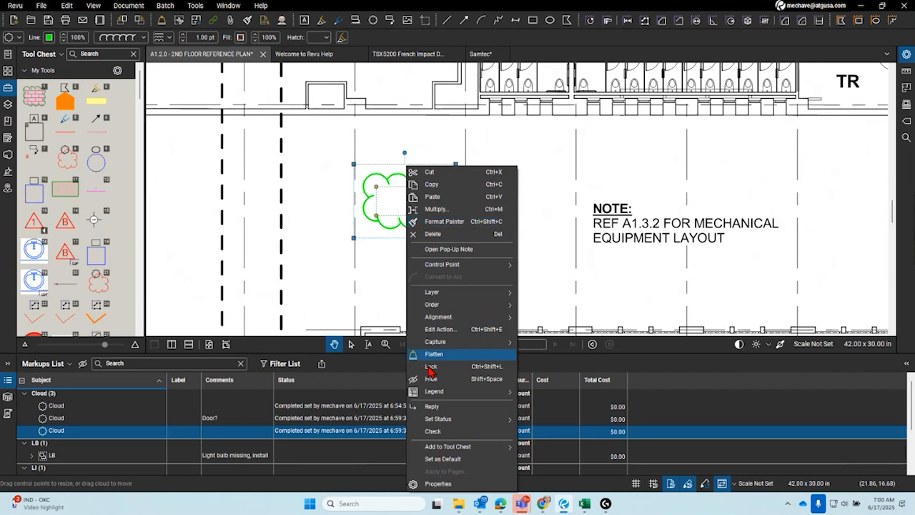
mouse_move(461, 421)
mouse_move(539, 423)
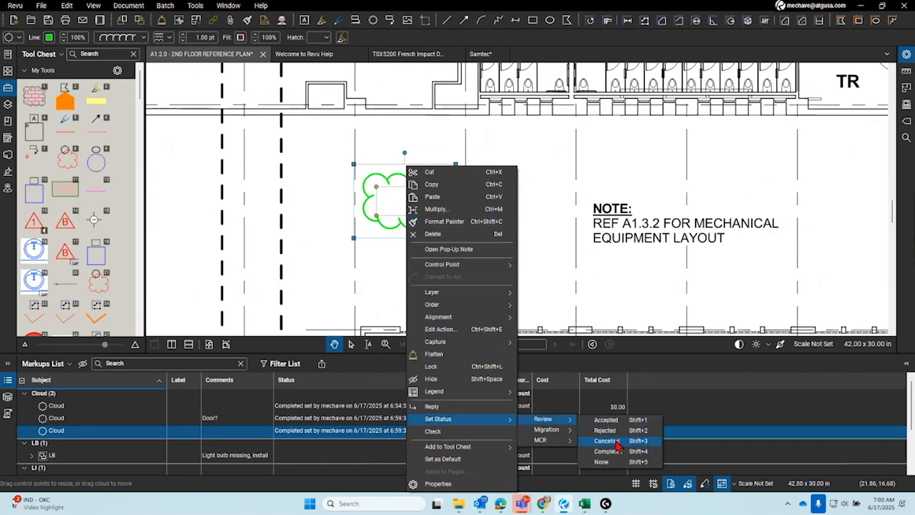
left_click(638, 366)
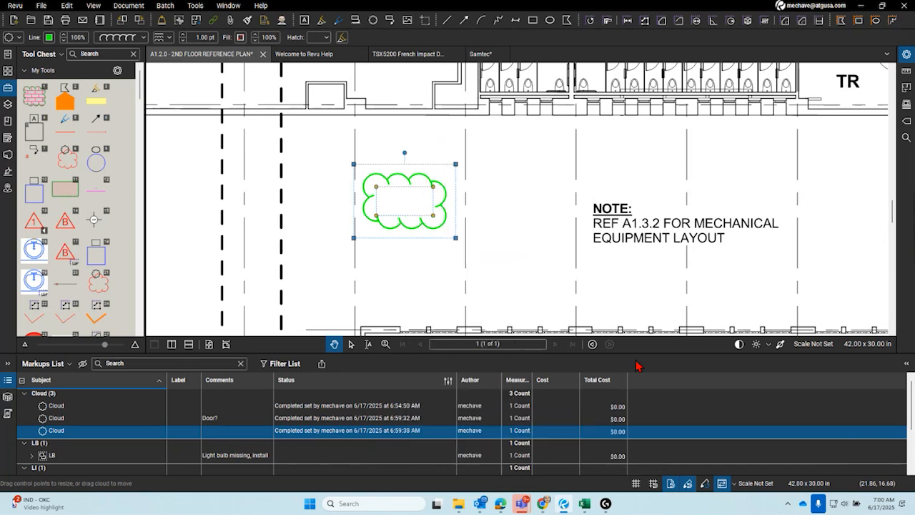
left_click(384, 433)
left_click(355, 418)
left_click(405, 232)
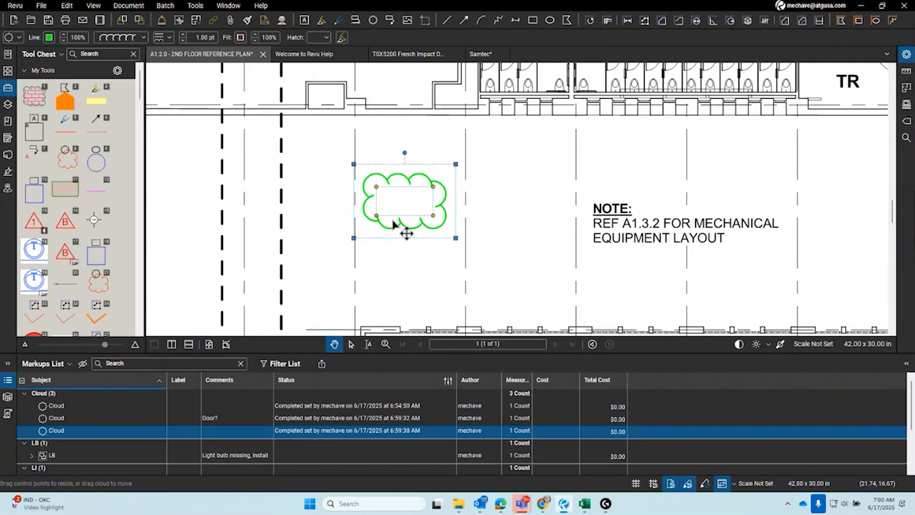
scroll(406, 231, "down", 3)
left_click(493, 223)
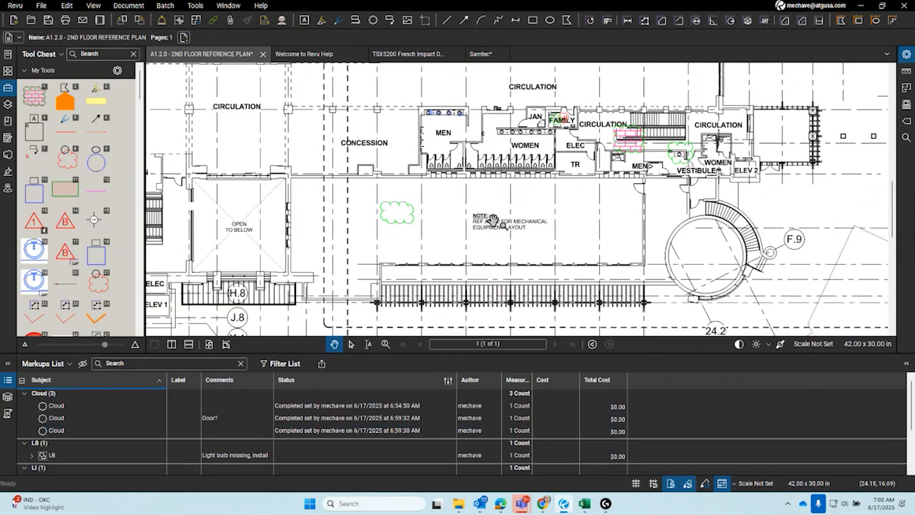
left_click_drag(492, 223, 433, 218)
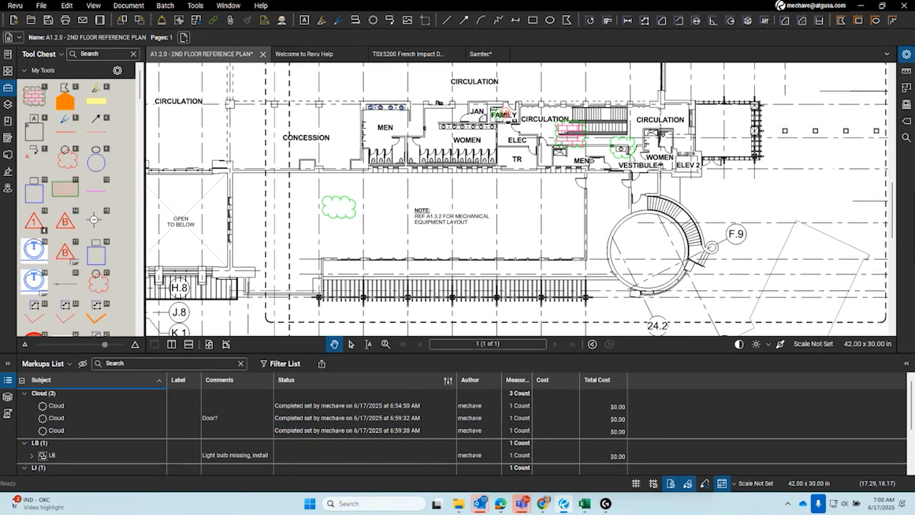
left_click(353, 218)
left_click(457, 235)
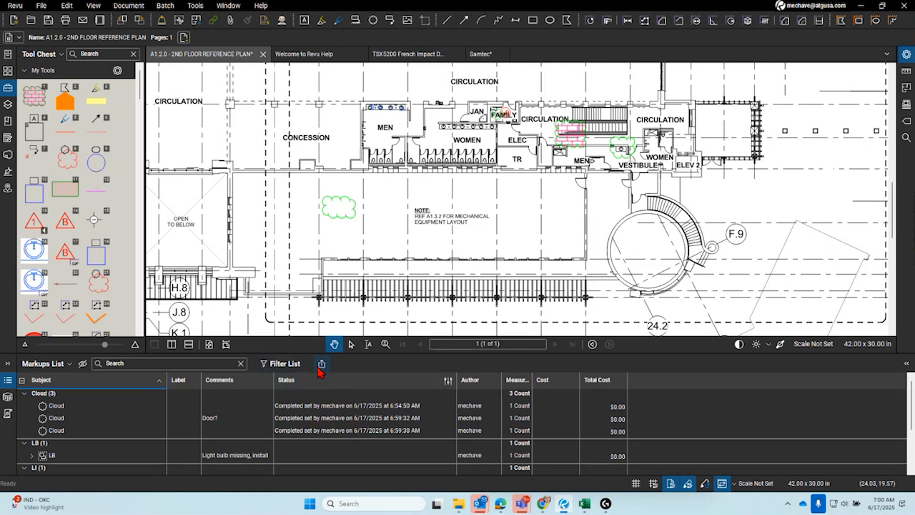
Open the status choices for the first Cloud entry in the Markups List
right_click(312, 407)
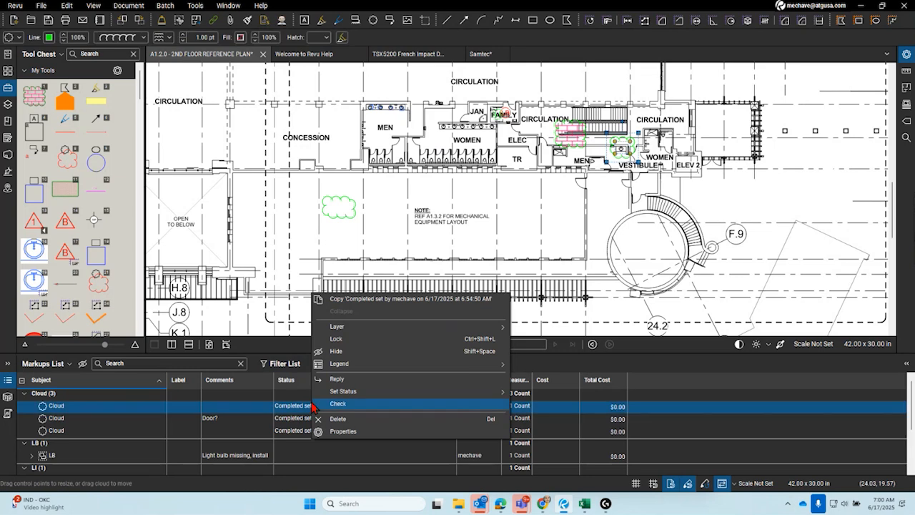
left_click(279, 419)
left_click(282, 415)
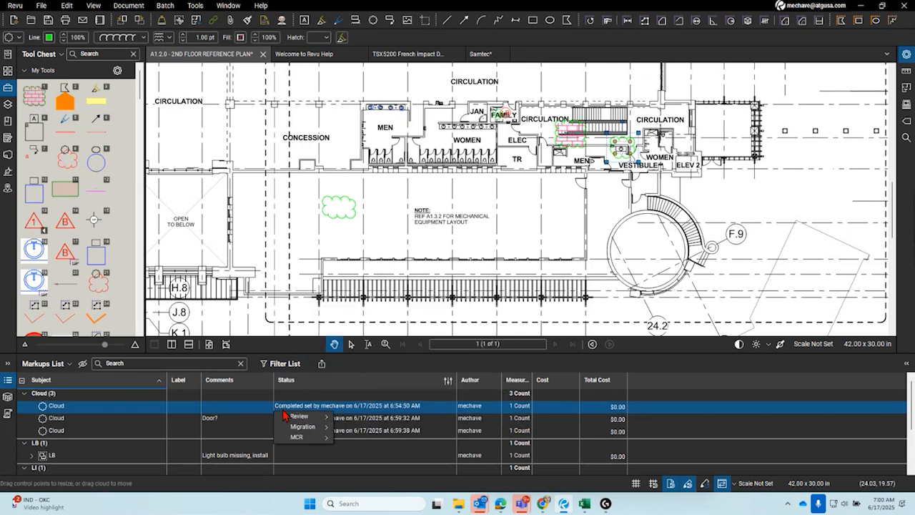
mouse_move(315, 417)
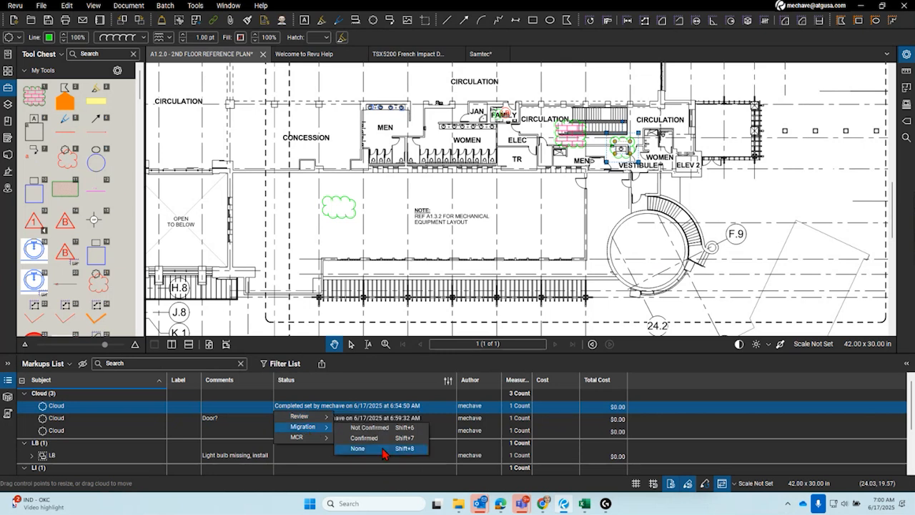
left_click(375, 440)
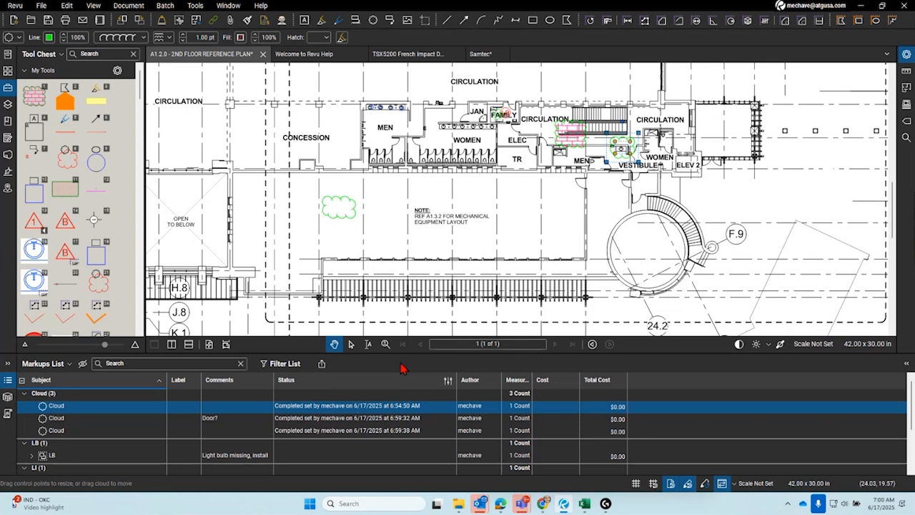
left_click(398, 277)
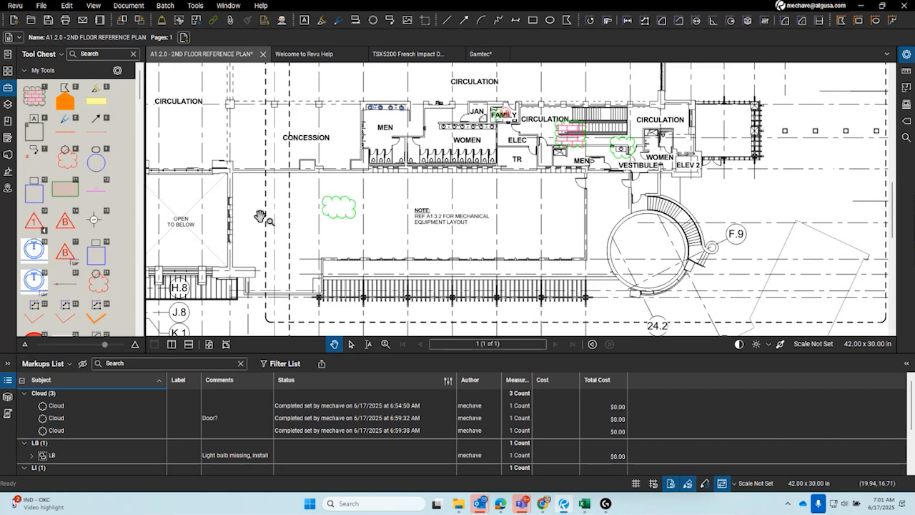
Hide the Markups List and close the Revu Help, TSX5200 and Samtec documents, keeping only the 2nd floor reference plan open
scroll(349, 176, "down", 3)
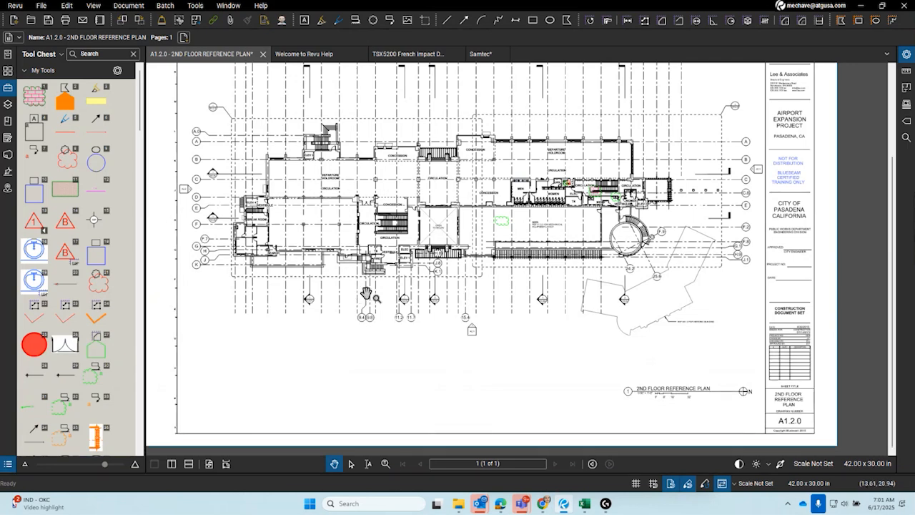
scroll(393, 250, "up", 3)
left_click_drag(458, 230, 429, 299)
left_click(358, 55)
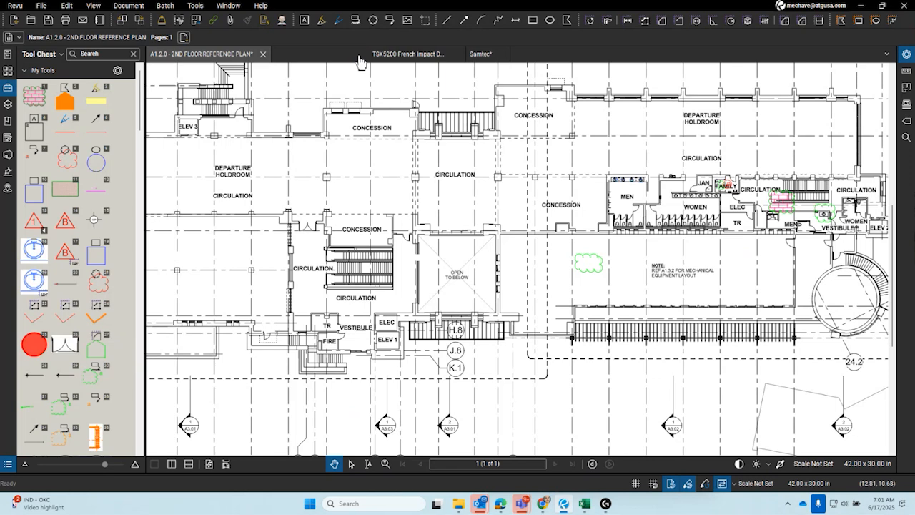
left_click(363, 55)
left_click(309, 57)
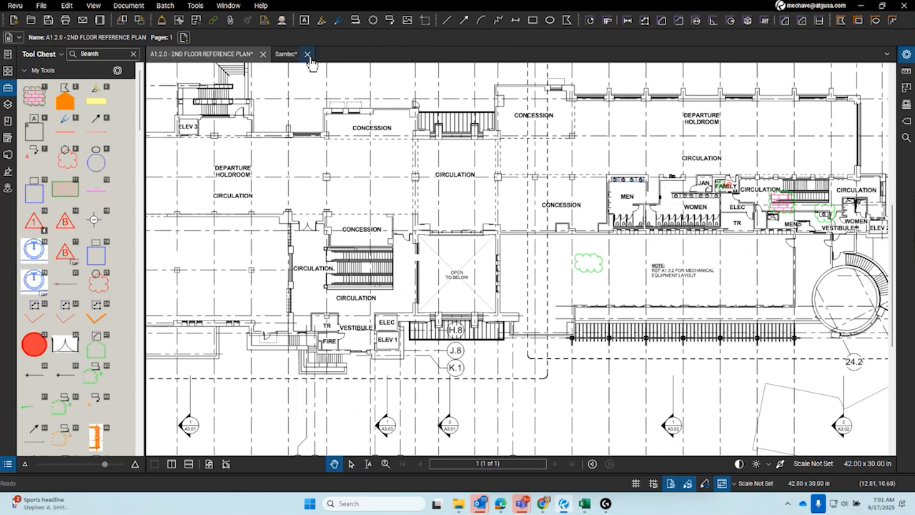
Select all the markups on the 2nd floor reference plan with one selection window and delete them
left_click(507, 296)
scroll(507, 263, "down", 3)
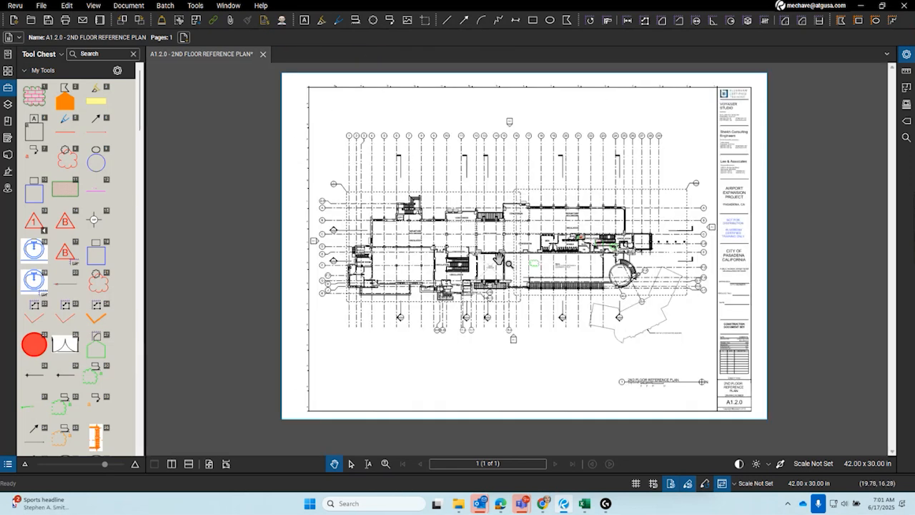
left_click_drag(651, 255, 580, 261)
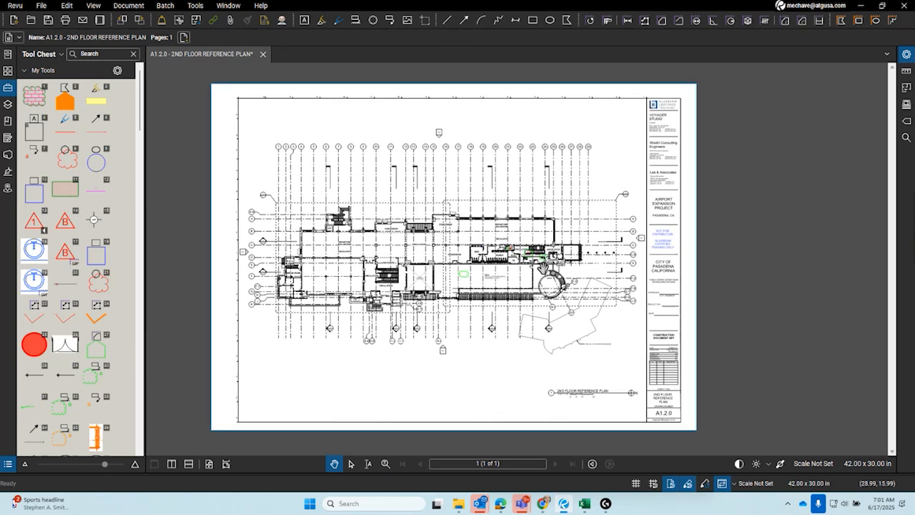
left_click(351, 463)
left_click_drag(239, 137, 627, 403)
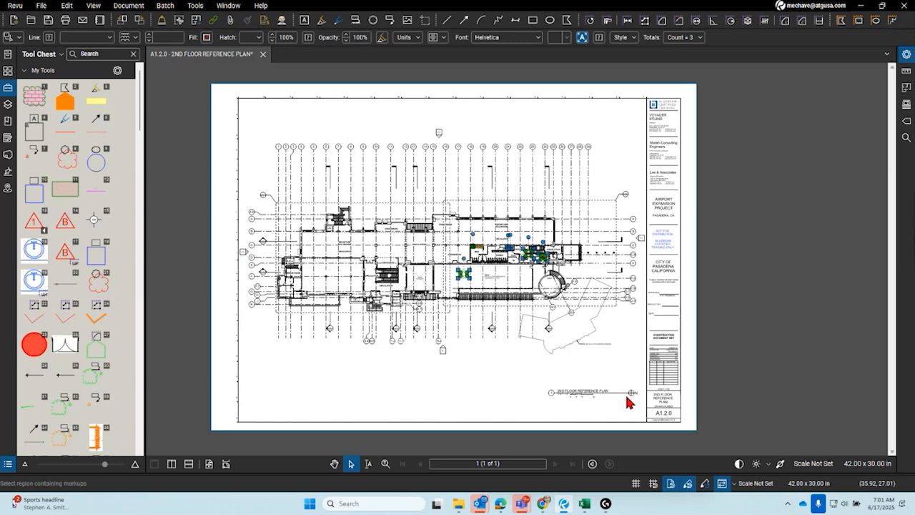
key("Delete")
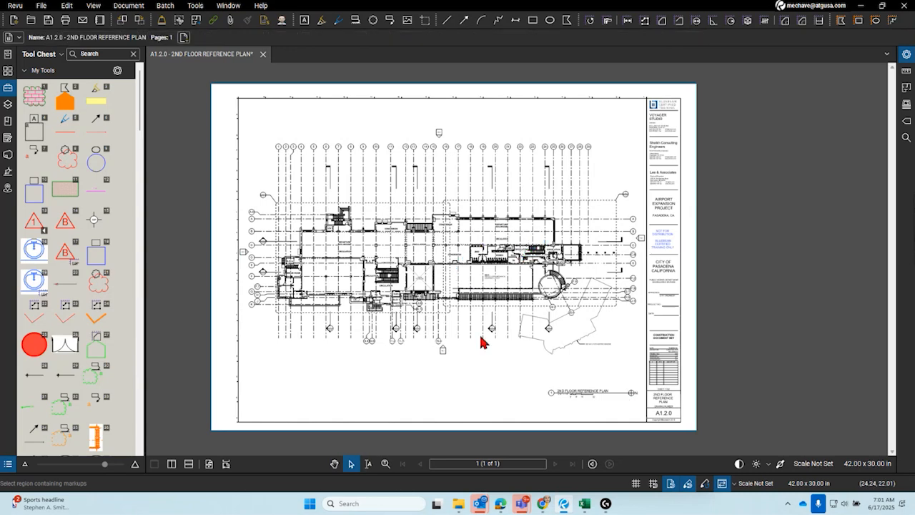
scroll(478, 332, "up", 2)
scroll(424, 148, "down", 1)
left_click_drag(352, 243, 387, 273)
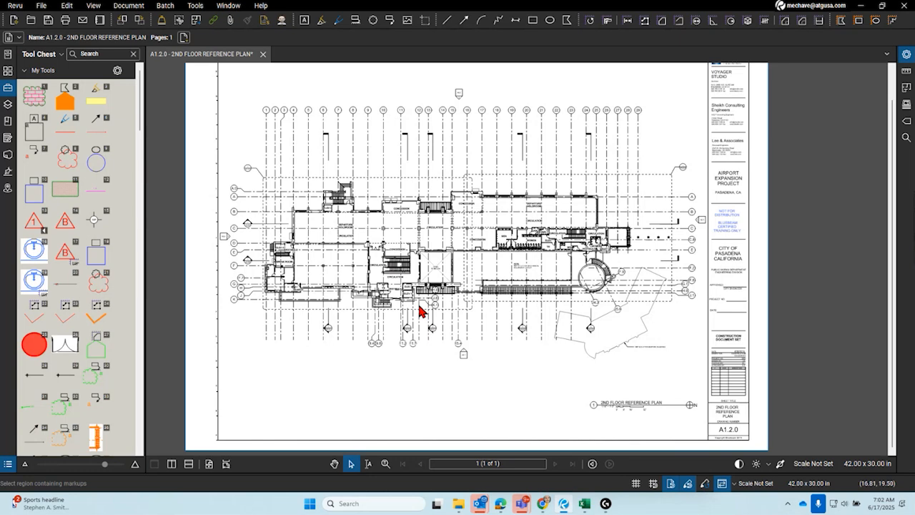
scroll(420, 308, "up", 5)
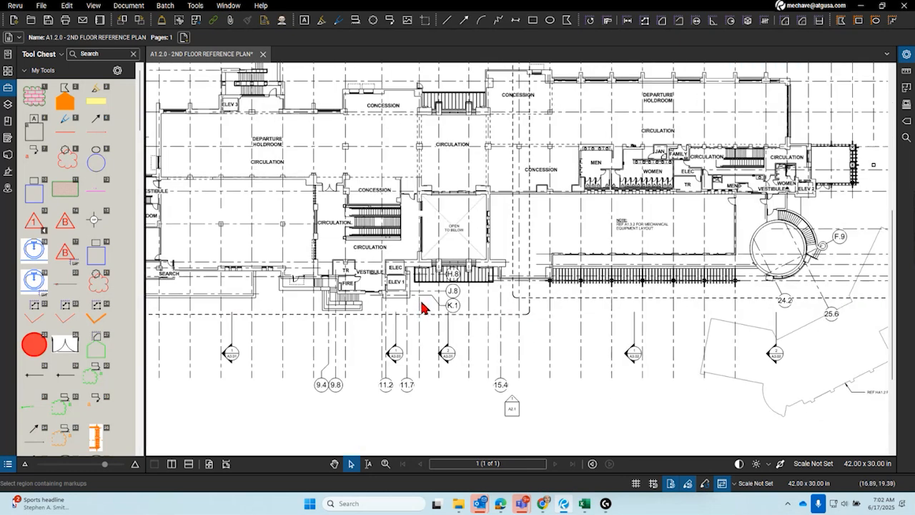
scroll(422, 308, "down", 3)
left_click_drag(520, 321, 500, 322)
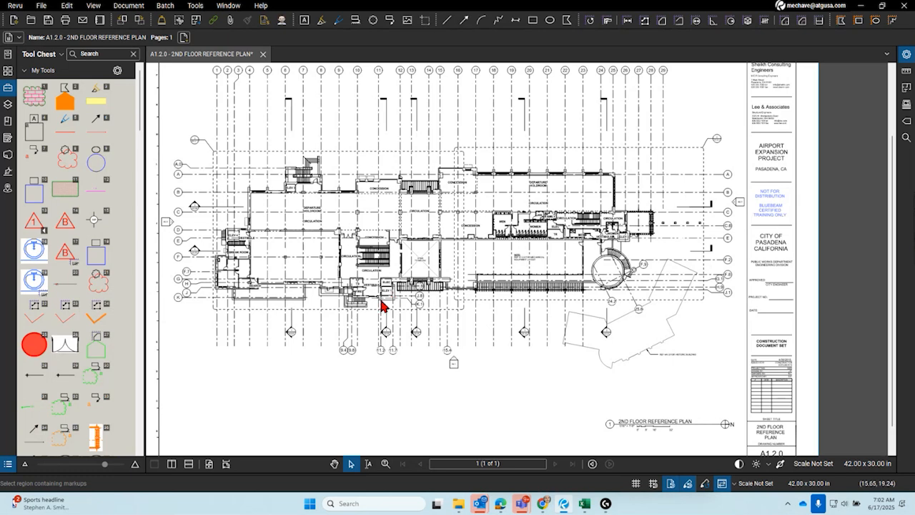
scroll(361, 308, "up", 1)
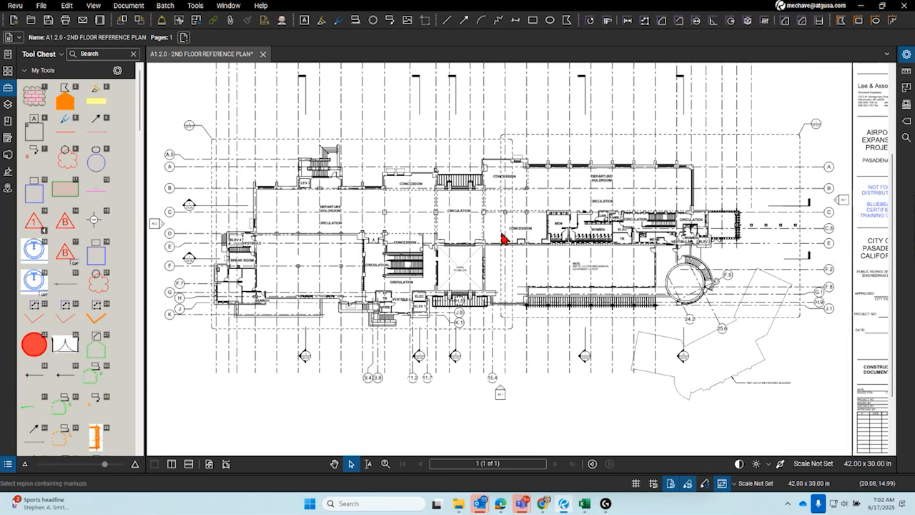
Start a Compare Documents run with "A1.2.0 - 2ND FLOOR REFERENCE PLAN_REV 1.pdf" from the Demo Documents Revisions folder as the revised file
left_click(125, 7)
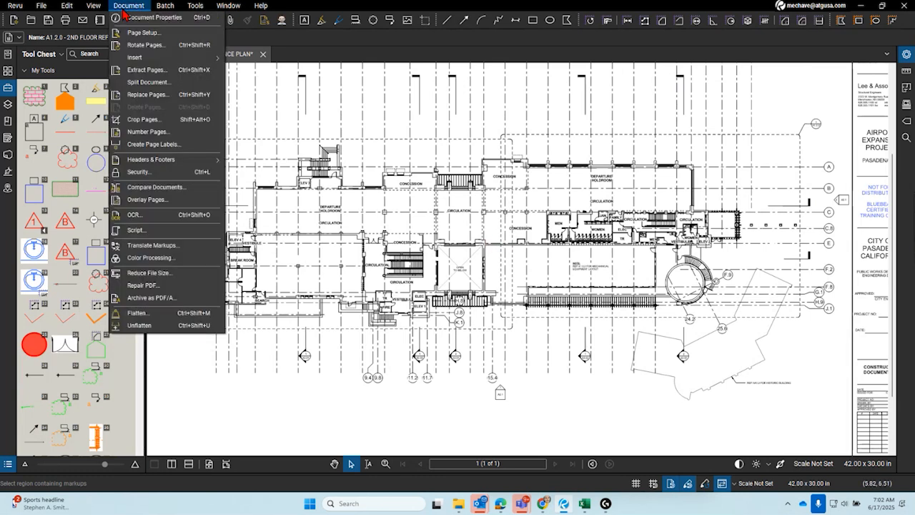
left_click(164, 189)
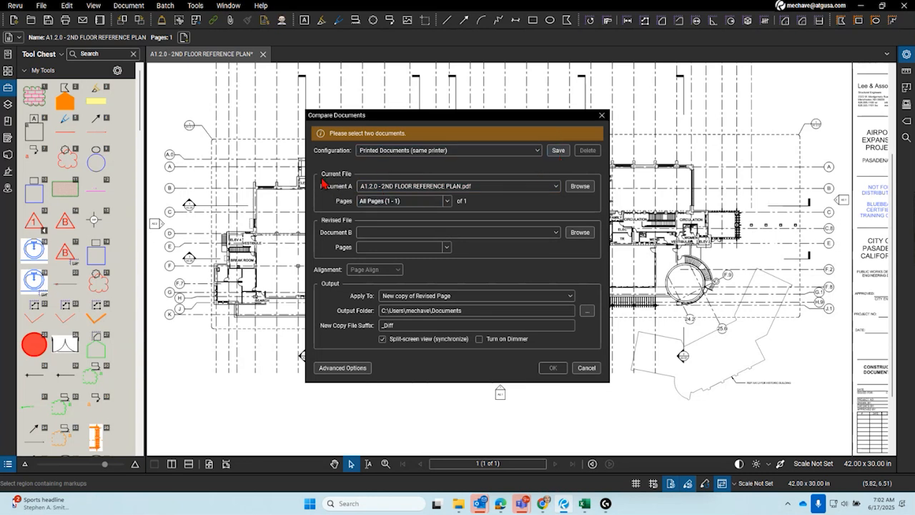
left_click(389, 236)
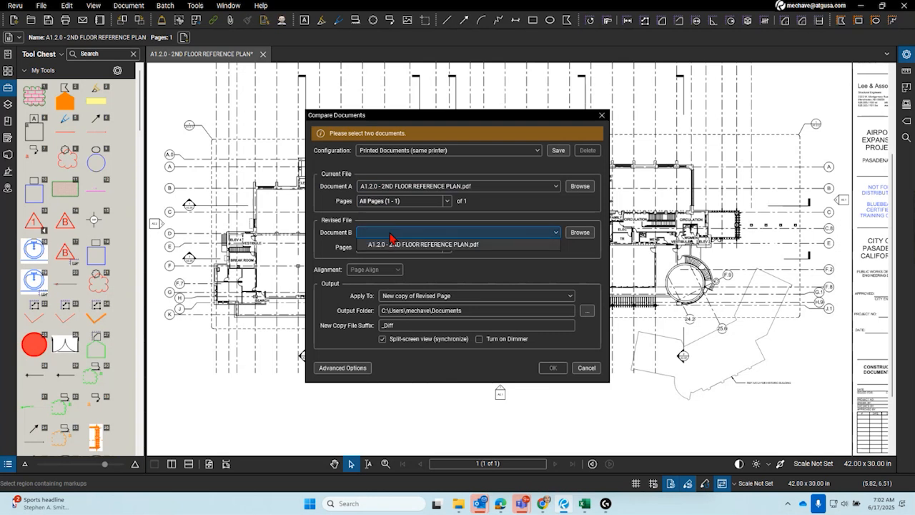
left_click(581, 234)
left_click(590, 235)
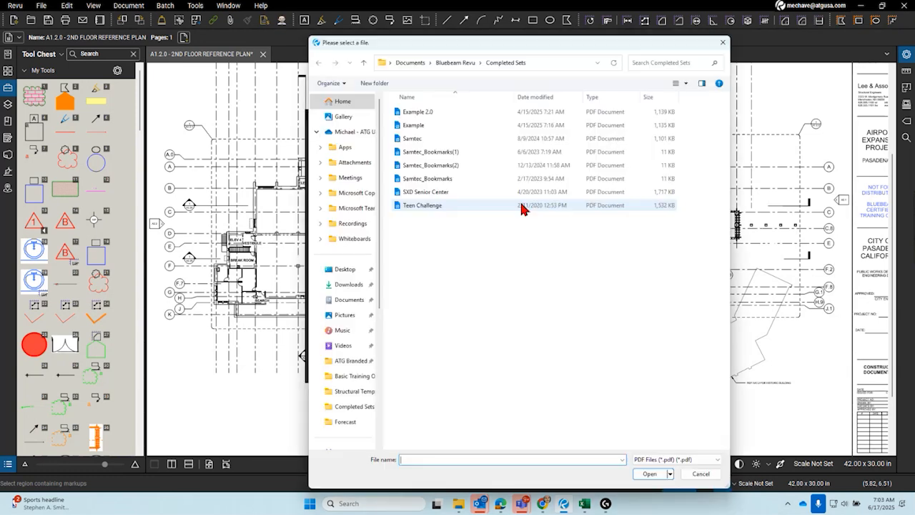
left_click(470, 63)
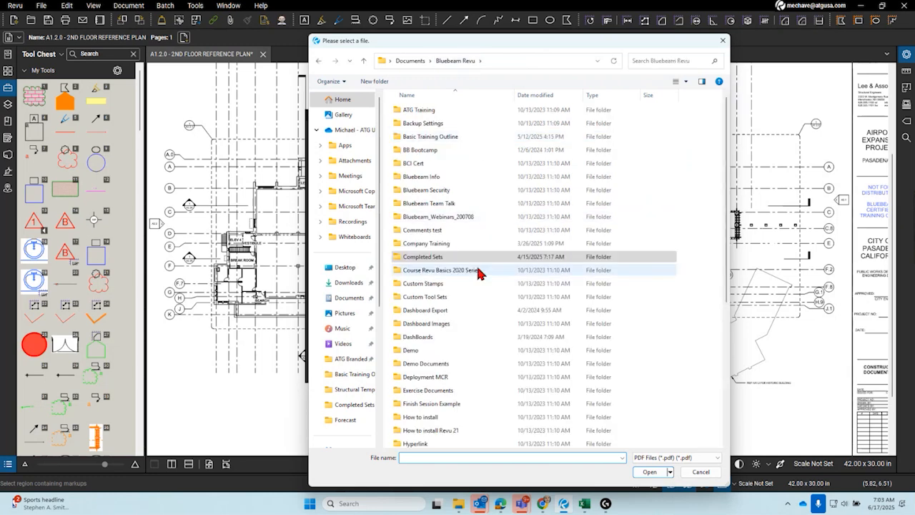
scroll(470, 275, "down", 2)
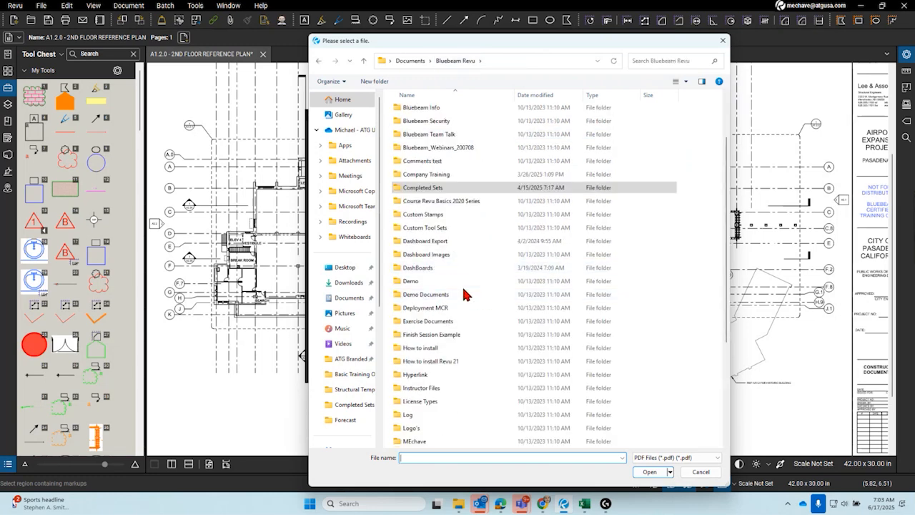
double_click(462, 290)
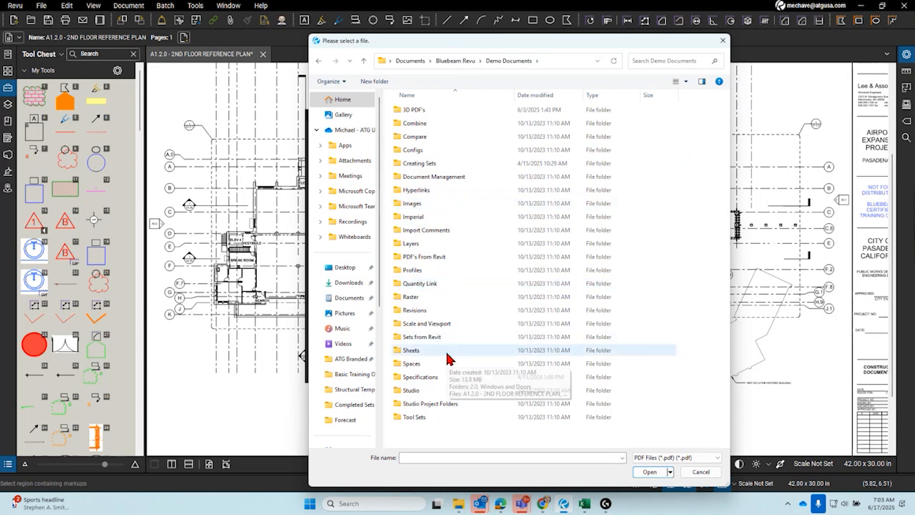
left_click(446, 311)
double_click(446, 311)
left_click(458, 109)
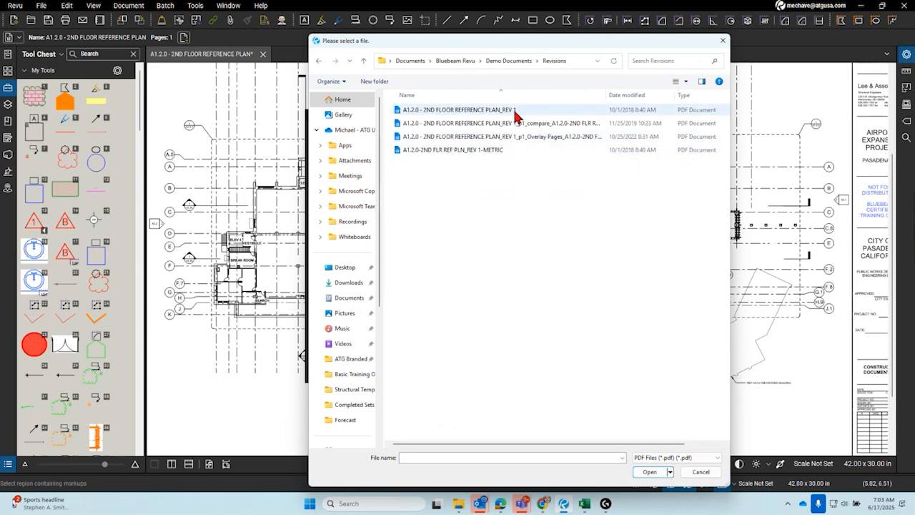
left_click(648, 473)
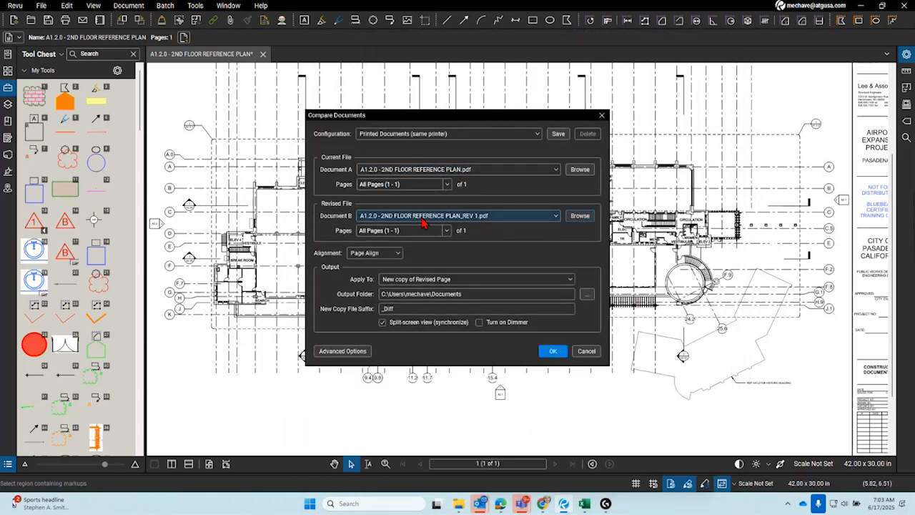
Try to set the comparison's alignment to Auto Align and look through the other alignment options
left_click(397, 253)
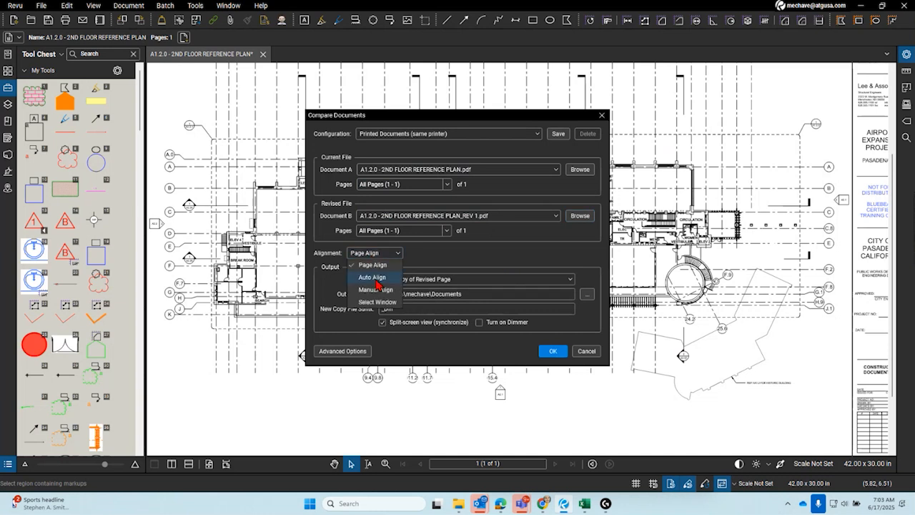
left_click(375, 281)
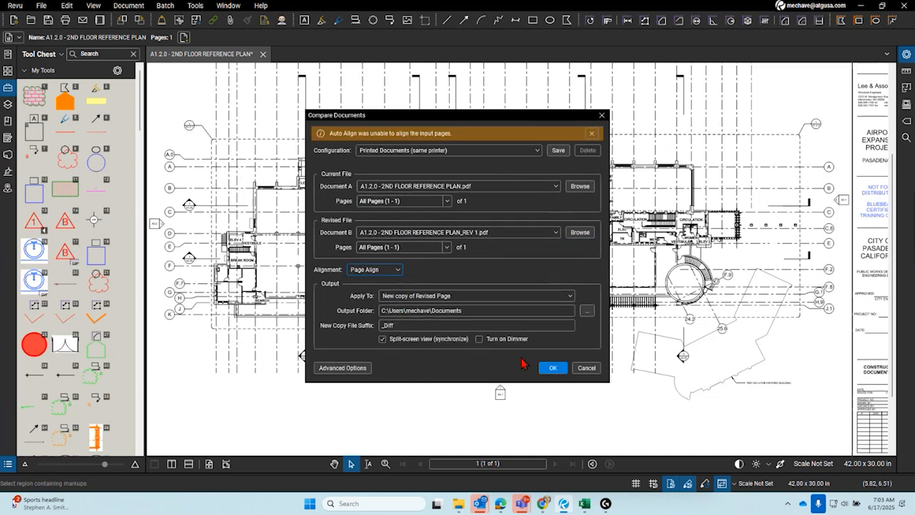
left_click(393, 271)
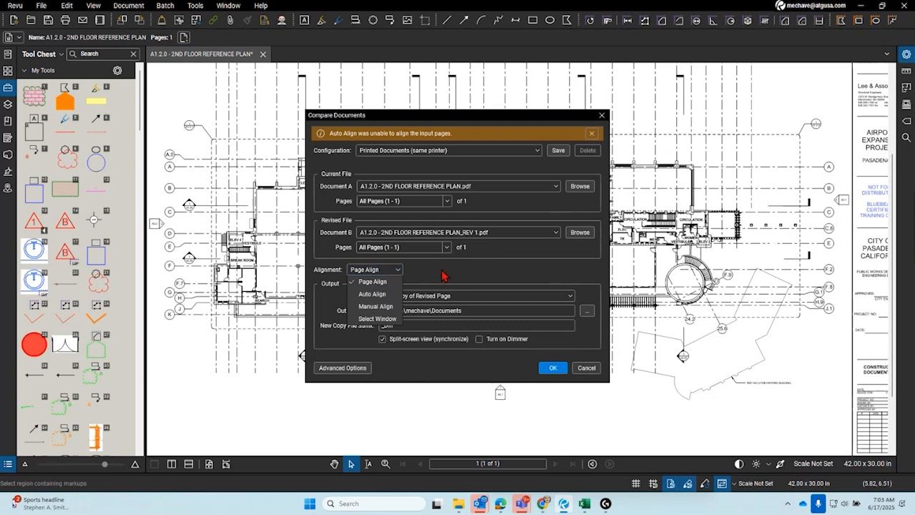
left_click(443, 275)
left_click(386, 270)
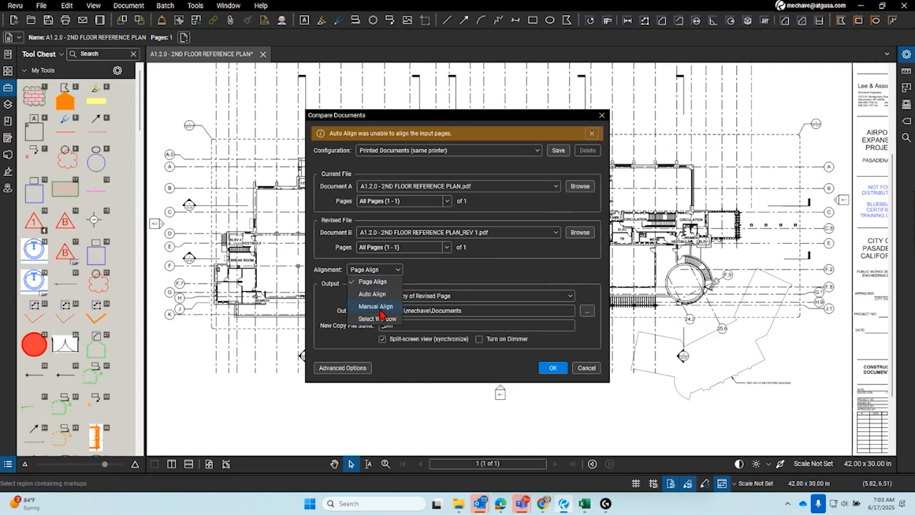
left_click(451, 277)
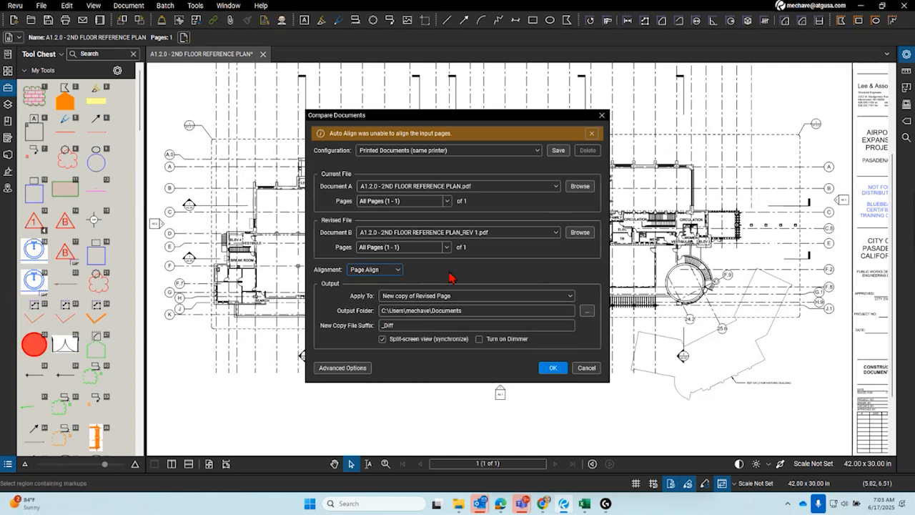
Run the comparison with Page Align, output to a new copy of the revised page and synchronized split-screen view
left_click(551, 368)
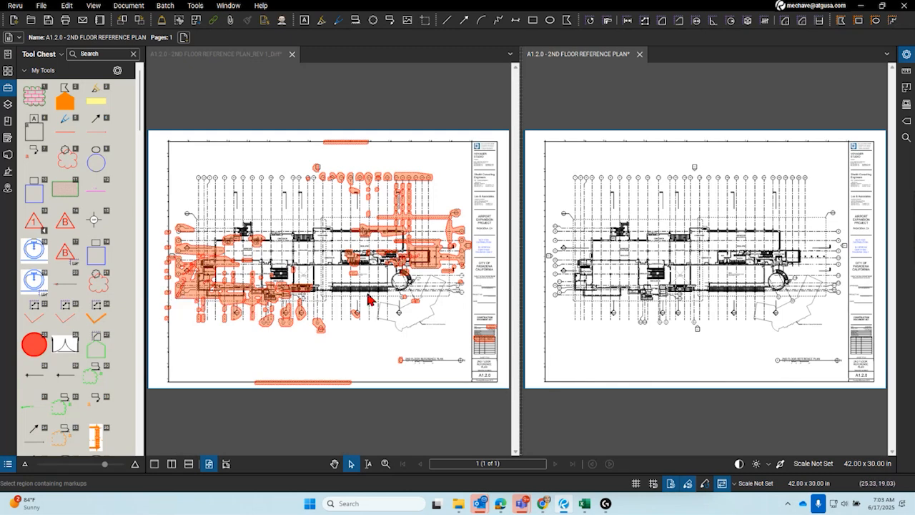
Examine the clouded differences in the revised plan's title block and revision table, and around the building's north end
scroll(367, 300, "up", 4)
scroll(299, 278, "up", 2)
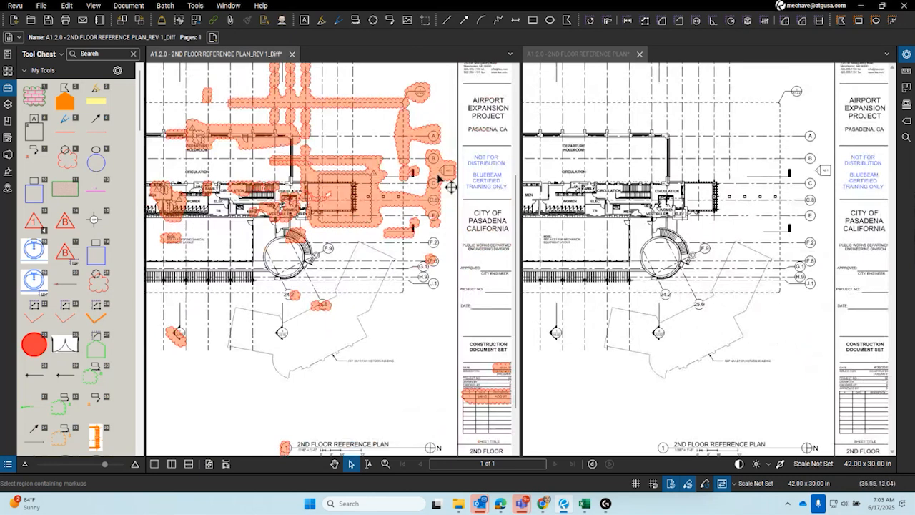
mouse_move(413, 286)
left_mouse_down()
mouse_move(413, 267)
mouse_move(368, 203)
left_mouse_up()
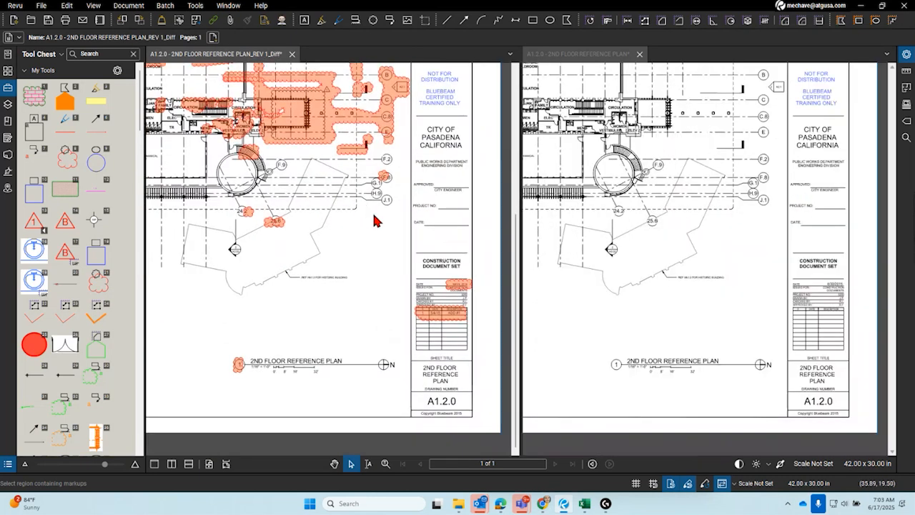
scroll(464, 339, "up", 3)
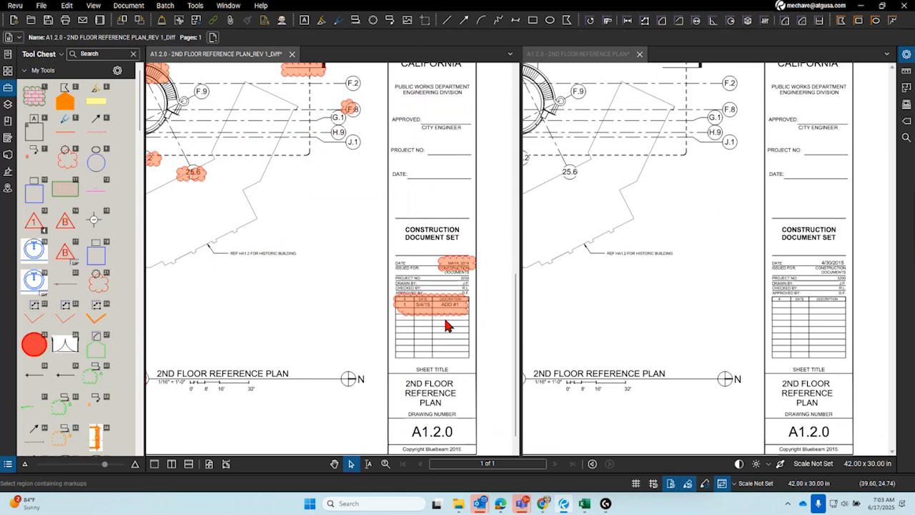
scroll(361, 257, "up", 1)
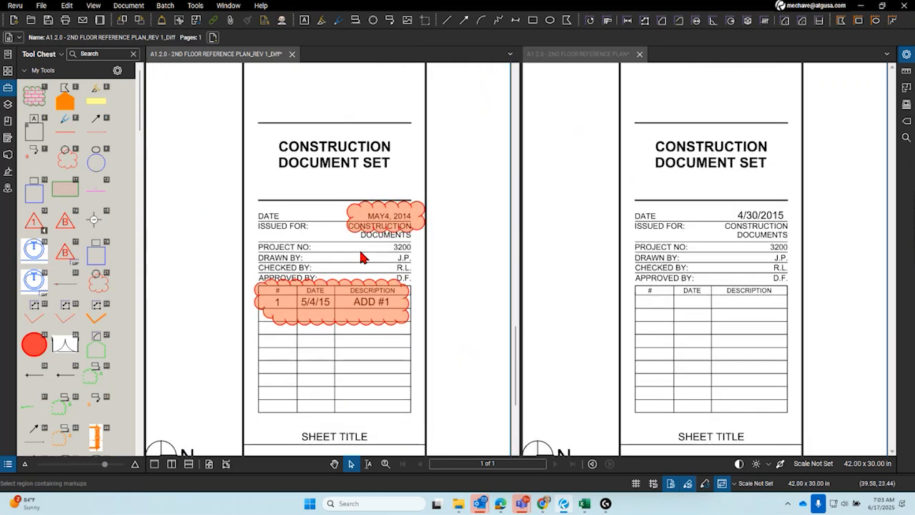
scroll(361, 256, "down", 1)
scroll(382, 246, "up", 1)
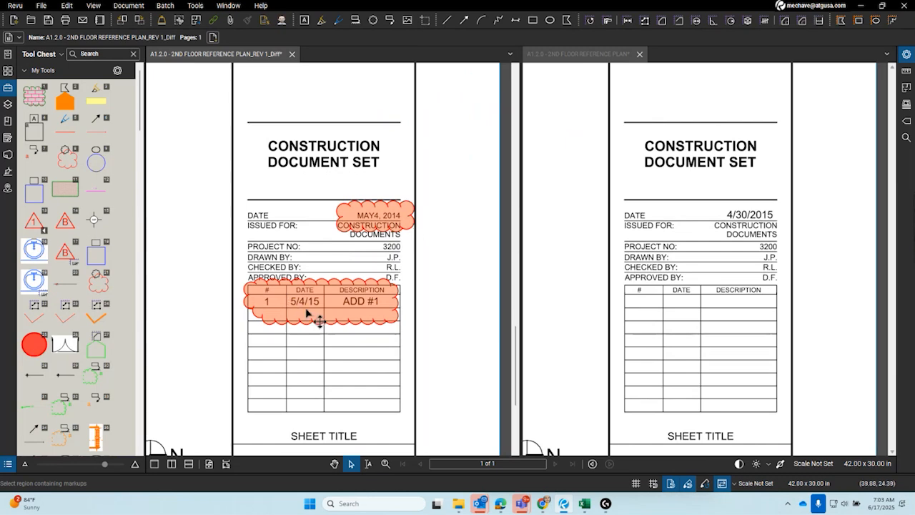
scroll(317, 321, "down", 3)
left_click_drag(247, 221, 362, 355)
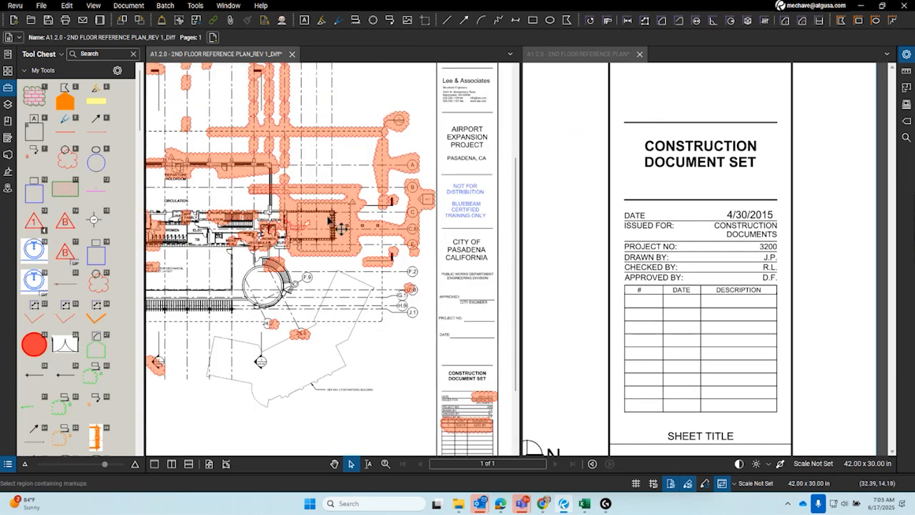
Examine the clouded differences at the north end, restrooms, section markers and lower vestibule against the original plan
scroll(335, 221, "up", 3)
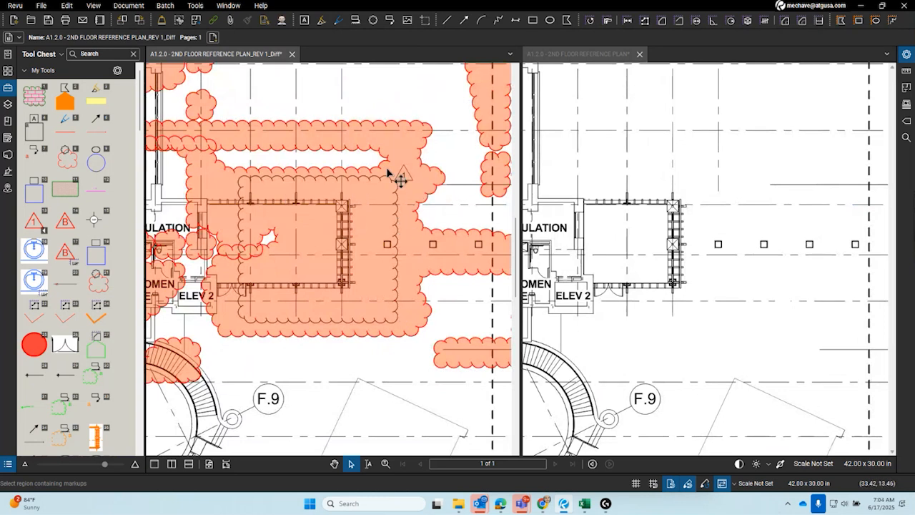
scroll(370, 278, "down", 3)
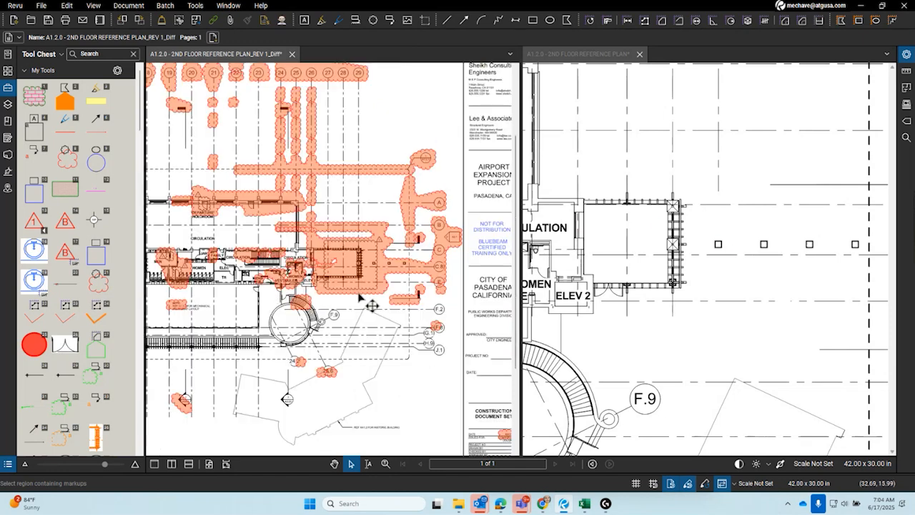
scroll(207, 263, "up", 3)
scroll(208, 263, "up", 5)
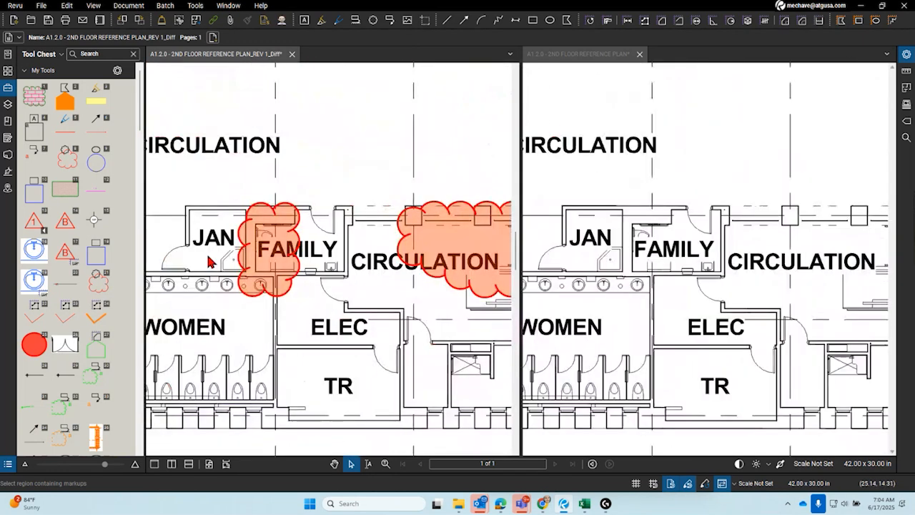
scroll(340, 207, "down", 3)
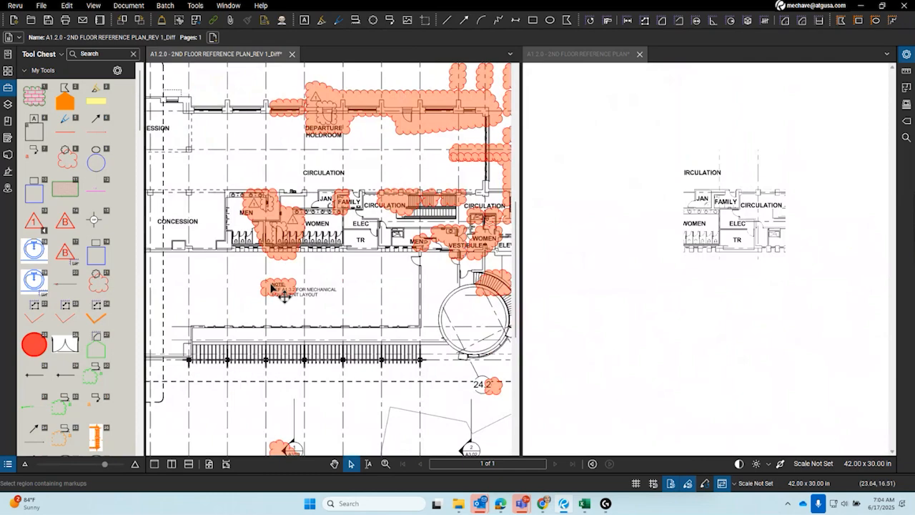
scroll(269, 299, "up", 3)
scroll(433, 235, "down", 3)
scroll(392, 361, "up", 5)
scroll(433, 215, "down", 3)
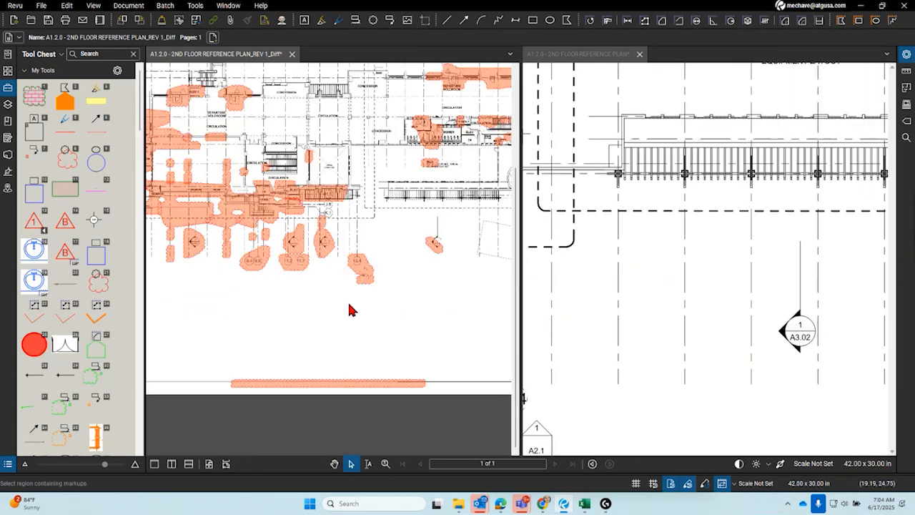
scroll(351, 308, "up", 4)
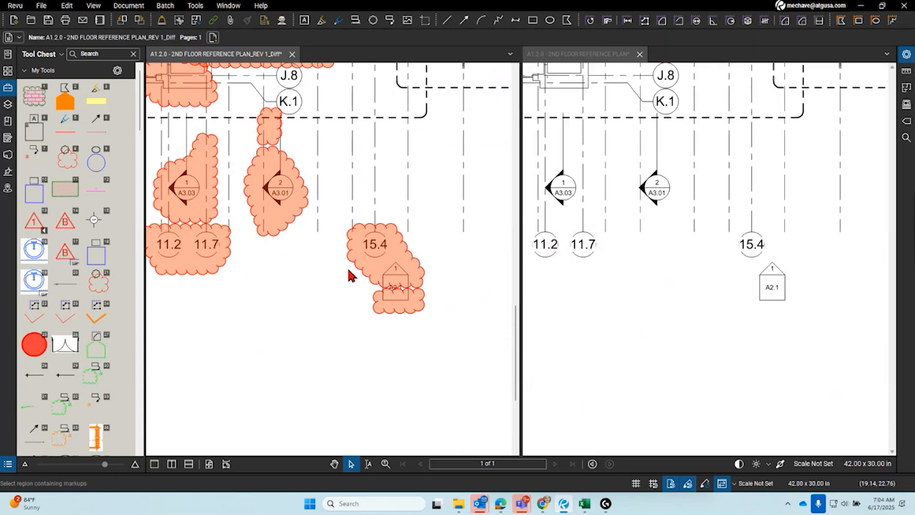
scroll(343, 271, "down", 3)
scroll(284, 200, "up", 4)
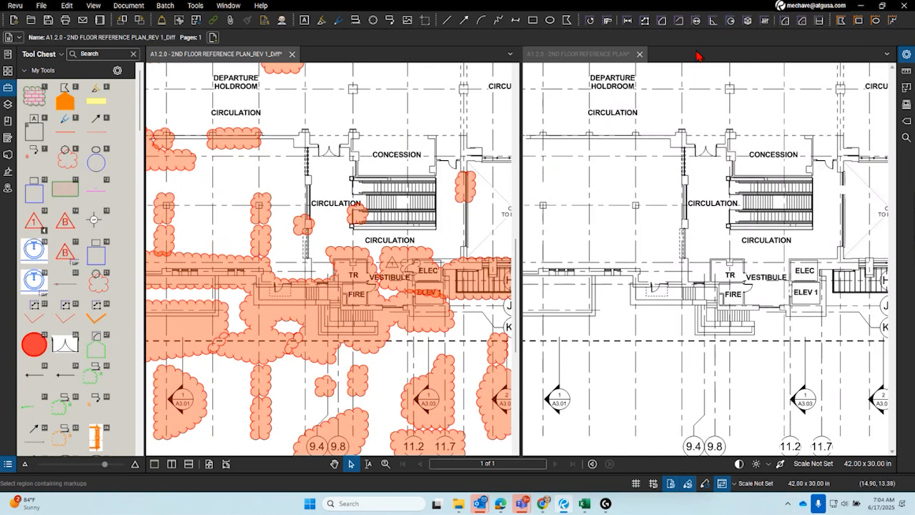
Close the original plan and the comparison result without saving either document
left_click(639, 54)
left_click(515, 295)
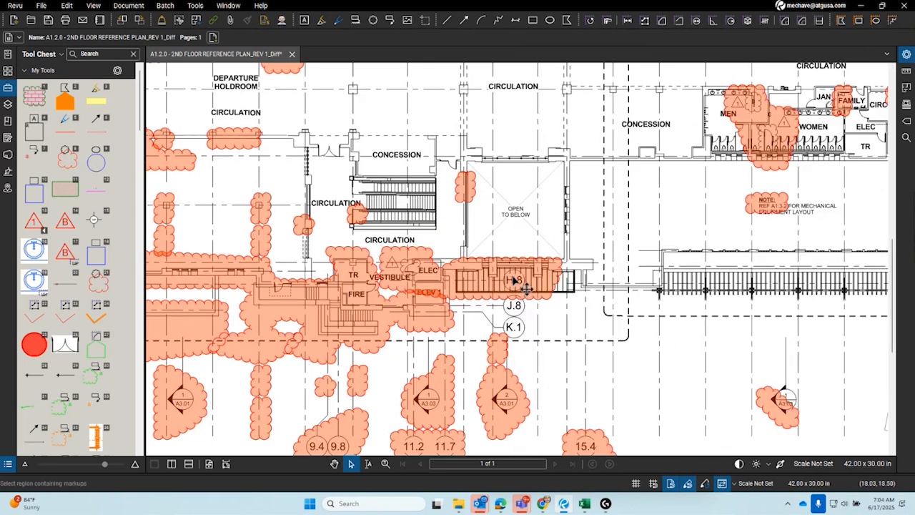
left_click(293, 55)
left_click(516, 295)
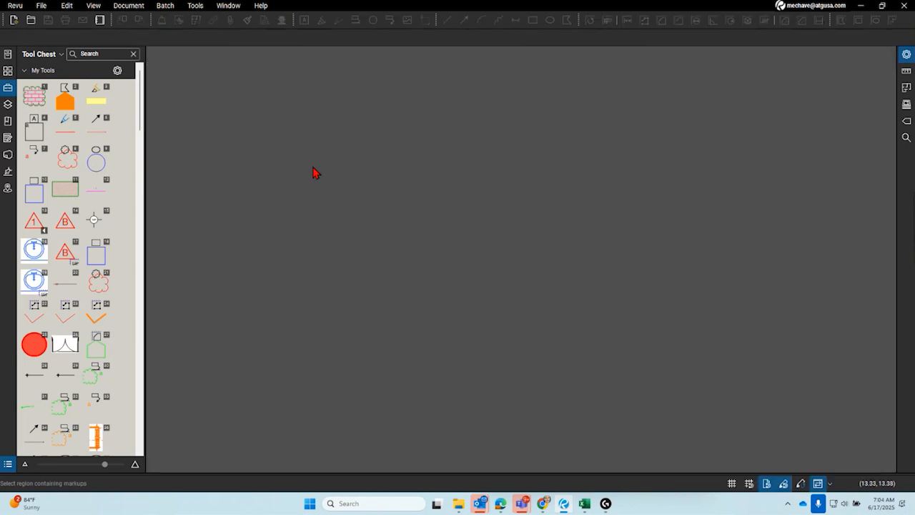
Reopen the A1.2.0 - 2ND FLOOR REFERENCE PLAN from the pinned Sheets group
left_click(9, 57)
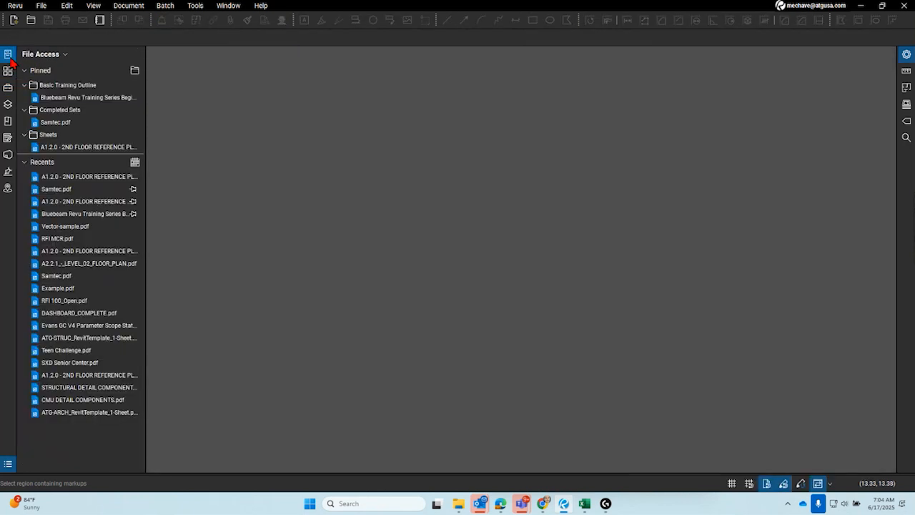
left_click(55, 122)
left_click(55, 149)
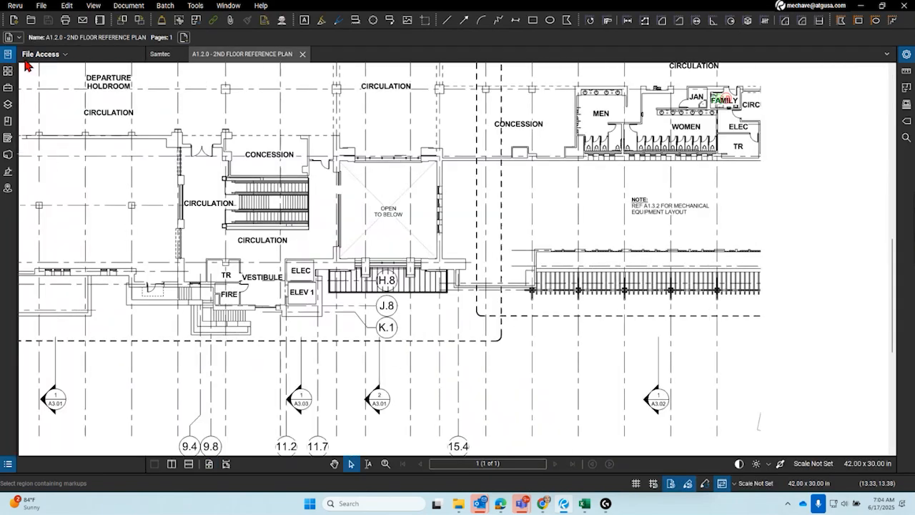
Start an Overlay Pages run and add "A1.2.0 - 2ND FLOOR REFERENCE PLAN_REV 1.pdf" from the Demo Documents Revisions folder as the second layer
left_click(129, 6)
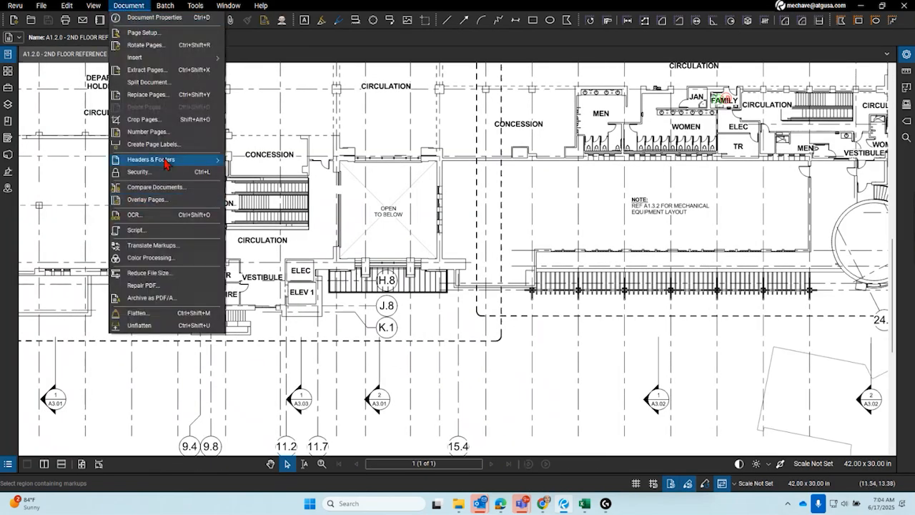
left_click(175, 205)
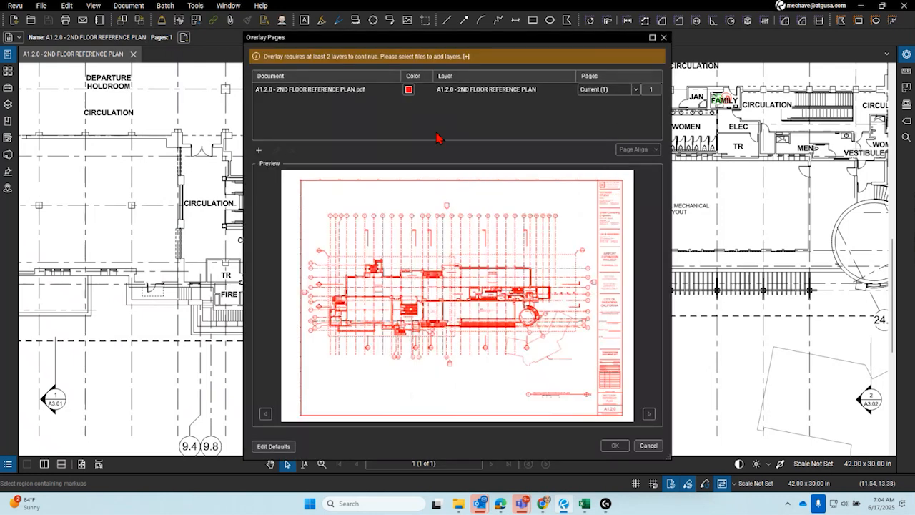
left_click(259, 151)
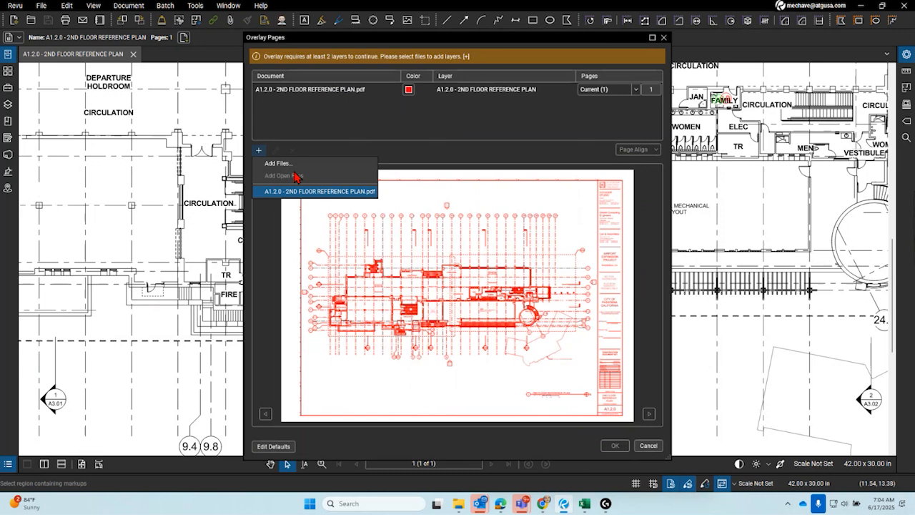
left_click(299, 168)
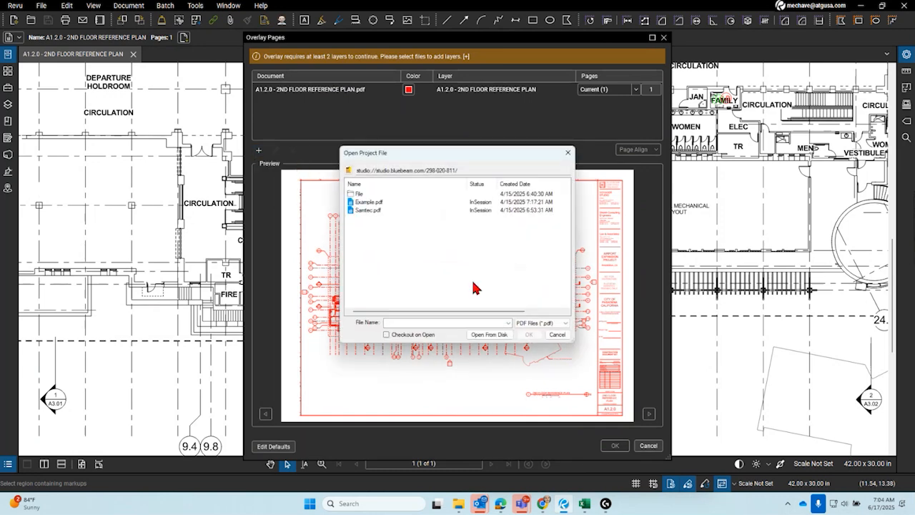
left_click(489, 333)
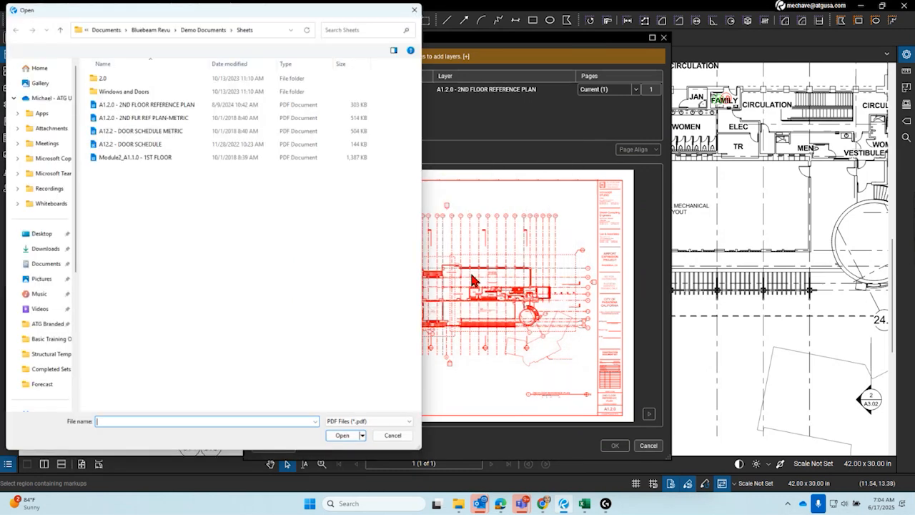
left_click(215, 30)
left_click(151, 316)
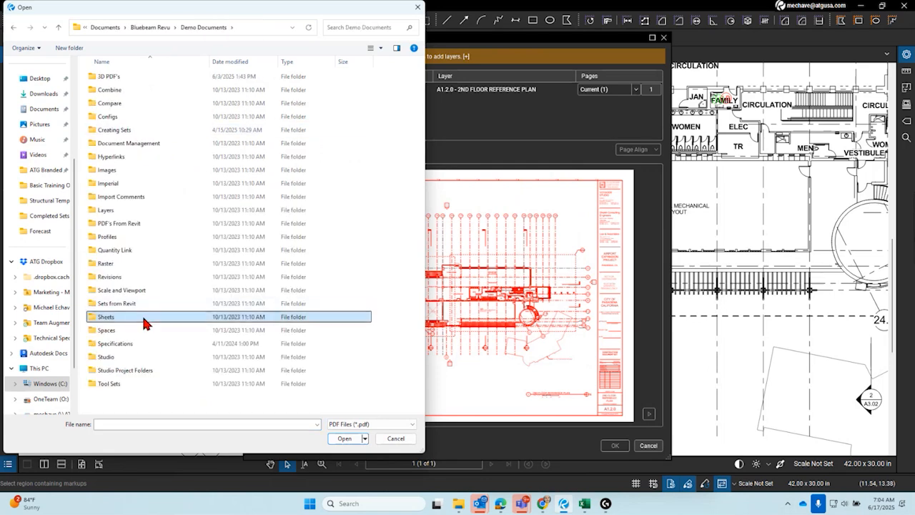
double_click(146, 276)
left_click(221, 76)
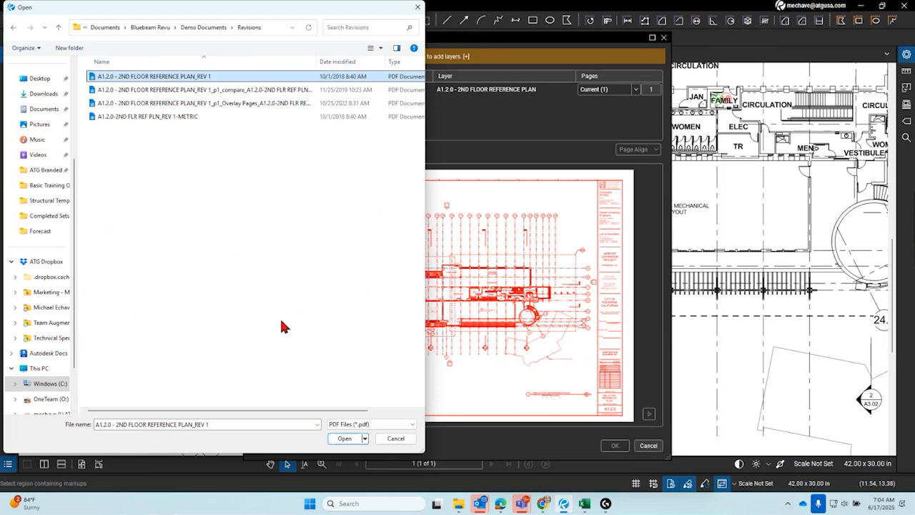
left_click(344, 438)
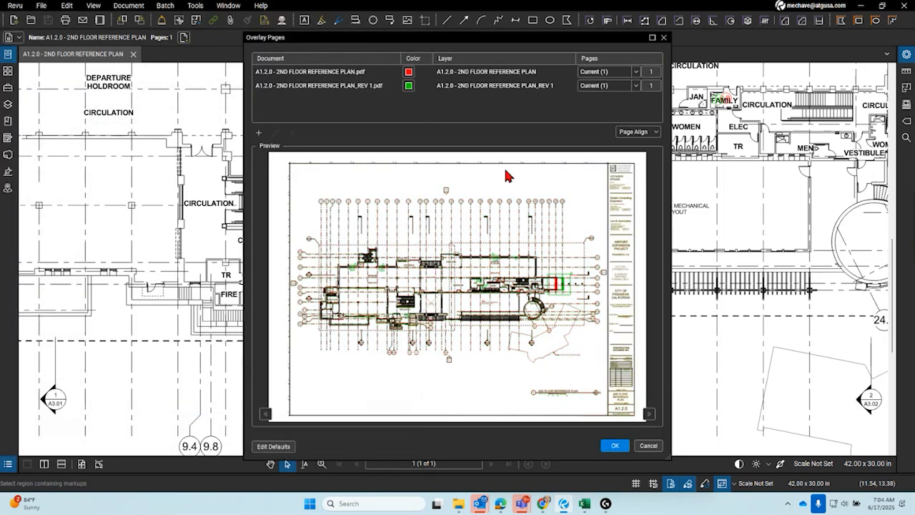
Try the Auto Align option on the two overlay layers
left_click_drag(455, 33, 355, 22)
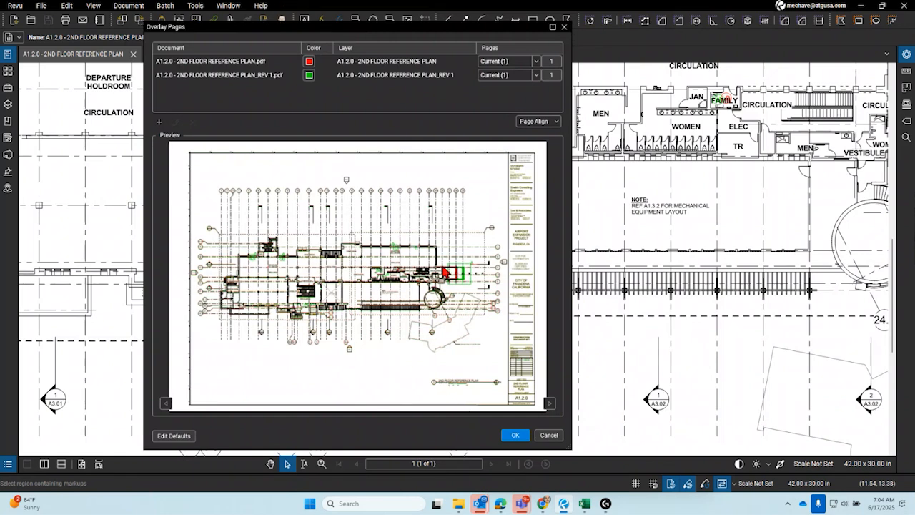
left_click(531, 121)
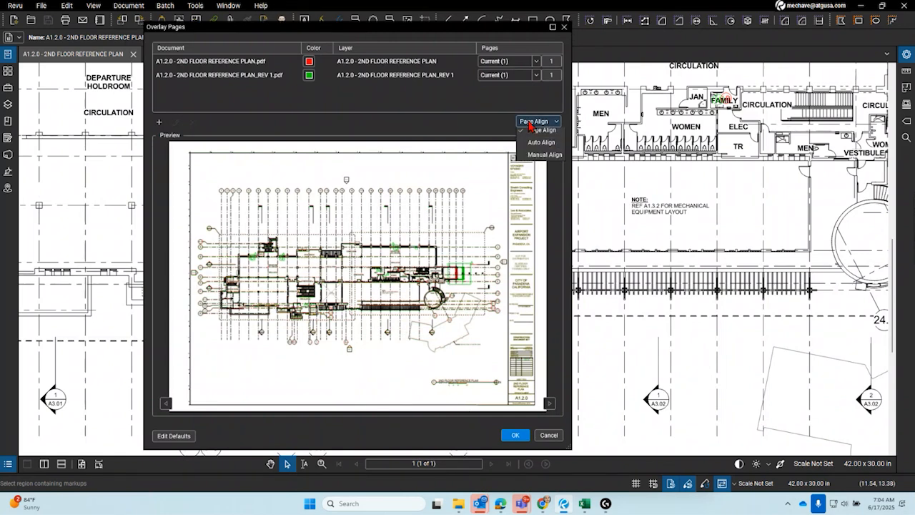
left_click(535, 146)
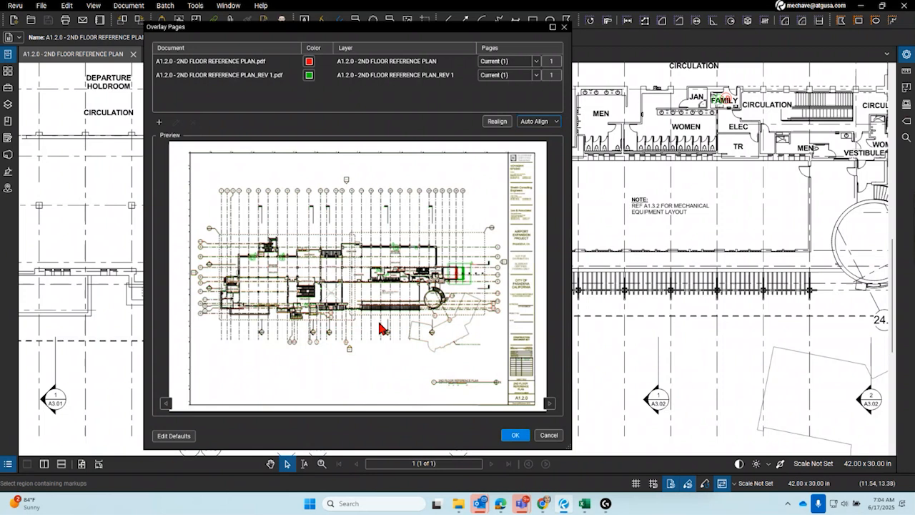
Set the overlay's alignment to Page Align and generate the overlay of both plans
left_click(530, 125)
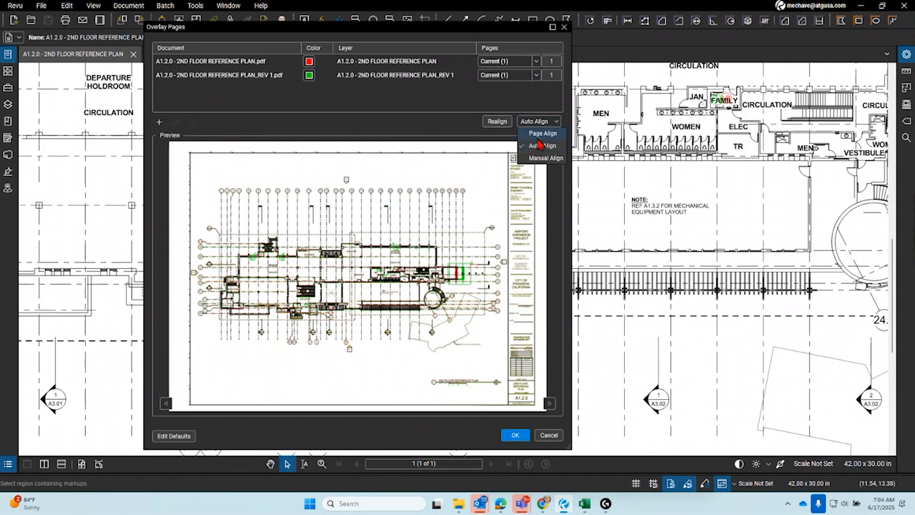
left_click(542, 134)
left_click(535, 121)
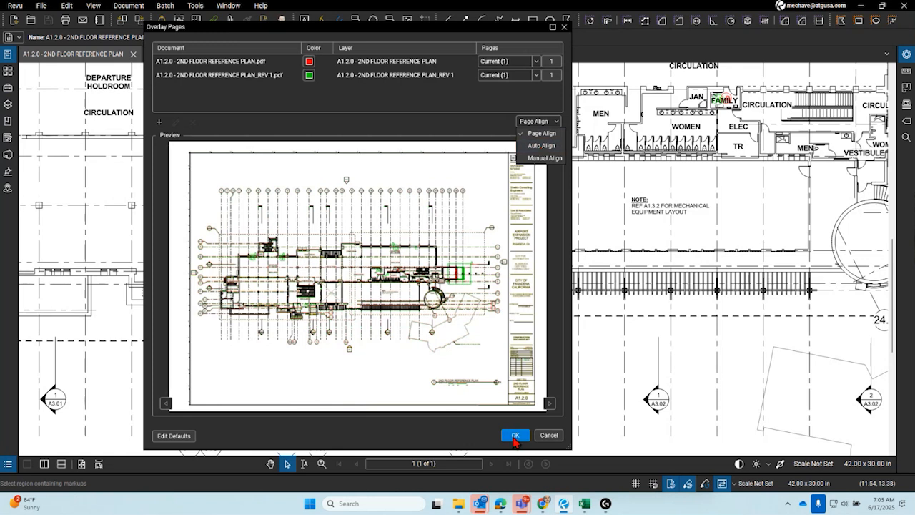
left_click(536, 325)
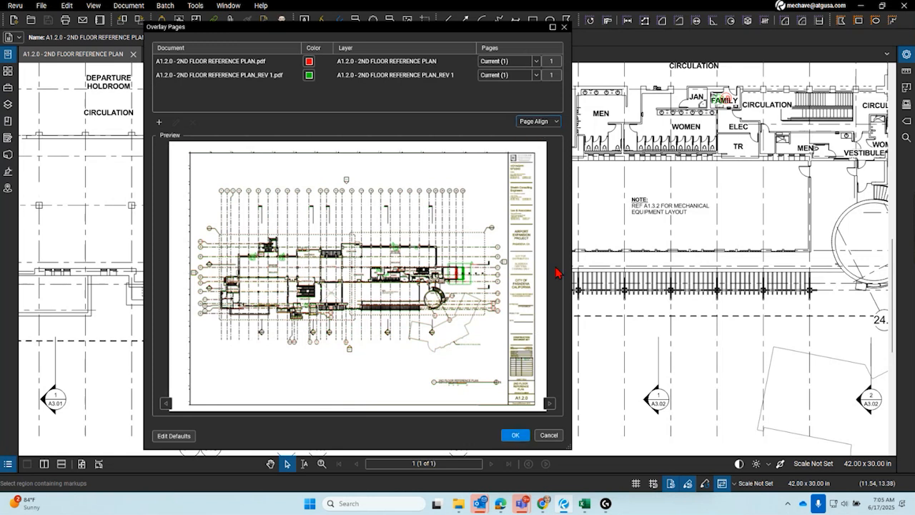
left_click(516, 435)
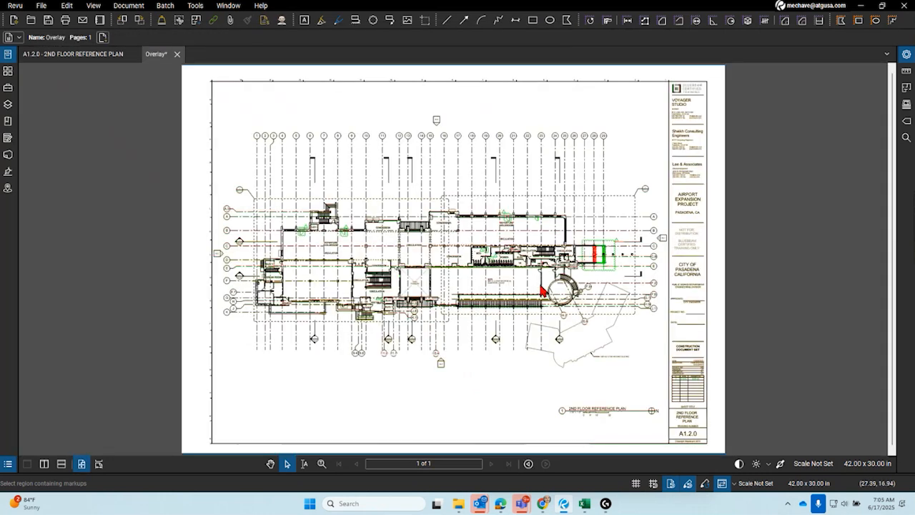
Examine the overlay's red and green differences across the whole sheet, the break room area and the vestibule beside ELEC
scroll(536, 300, "up", 5)
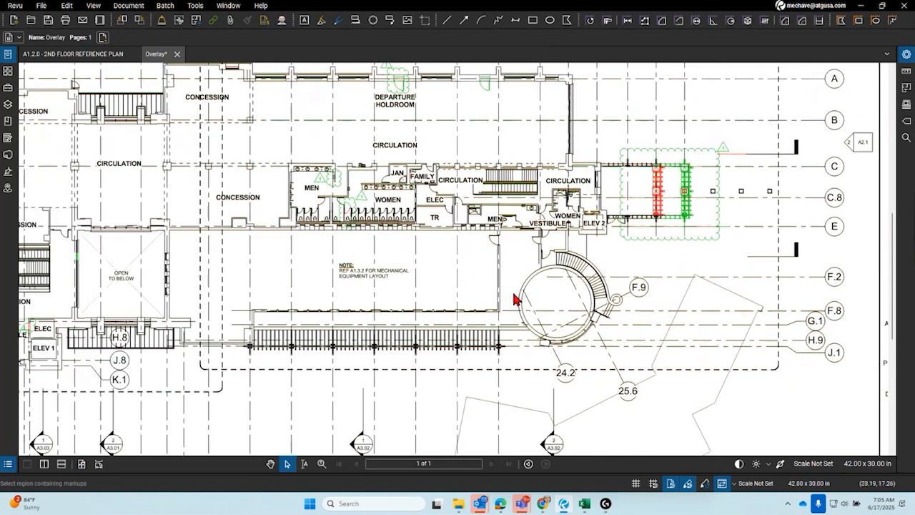
scroll(626, 229, "down", 5)
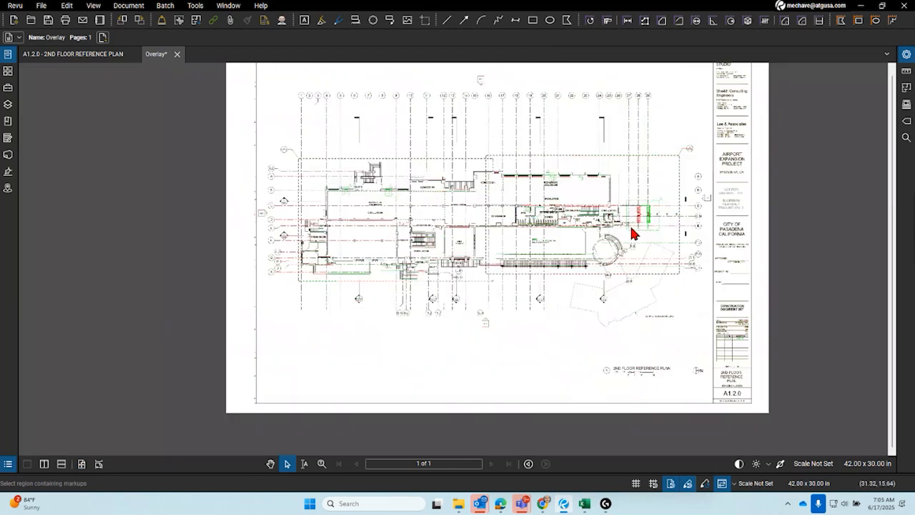
scroll(313, 249, "up", 4)
scroll(208, 173, "up", 3)
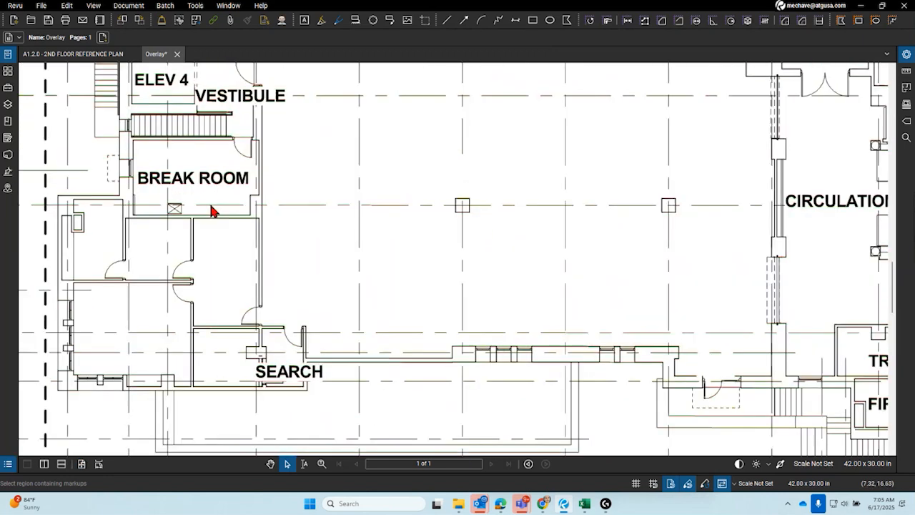
left_click_drag(587, 305, 204, 234)
scroll(507, 290, "up", 5)
left_click_drag(697, 325, 355, 281)
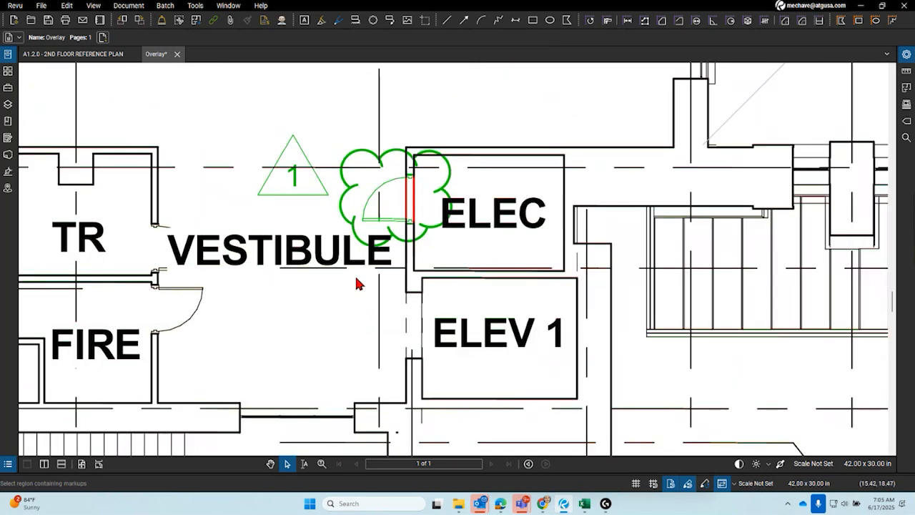
Inspect the overlay's red and green changes at the building's north end and look at the overlay's list of layers
scroll(429, 227, "down", 5)
left_click_drag(634, 282, 227, 246)
left_click_drag(545, 280, 274, 265)
left_click_drag(629, 286, 350, 289)
left_click_drag(514, 239, 422, 389)
scroll(468, 244, "down", 2)
left_click_drag(607, 89, 434, 332)
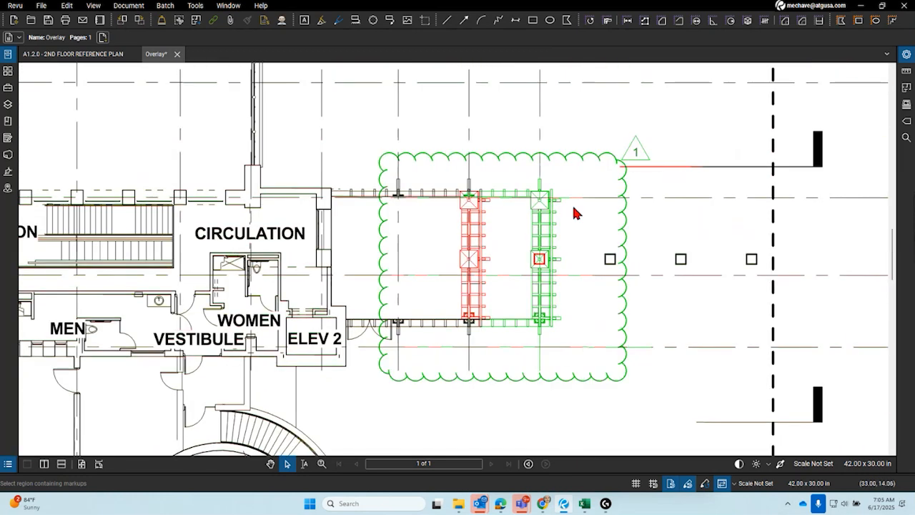
left_click(7, 105)
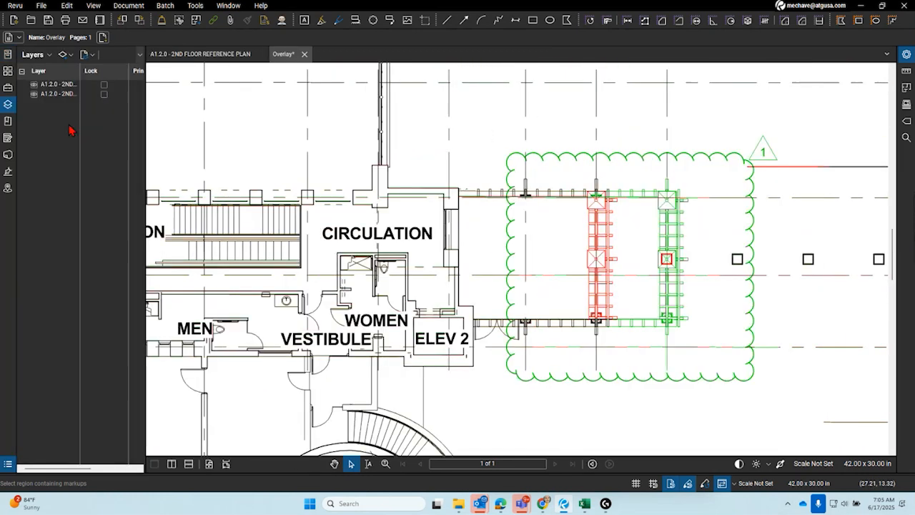
left_click(8, 104)
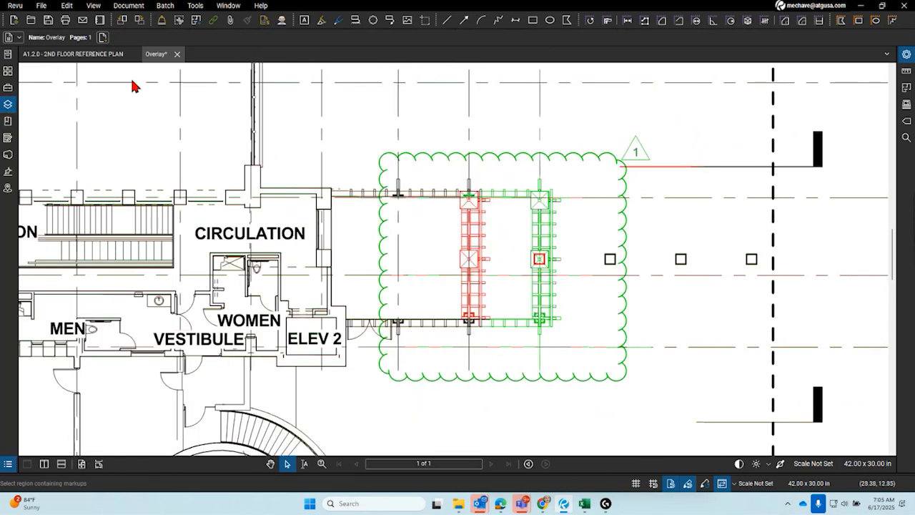
Close the overlay without saving and open A1.2.0 - 2ND FLOOR REFERENCE PLAN_REV 1 from the Revisions folder on disk
left_click(177, 54)
left_click(509, 294)
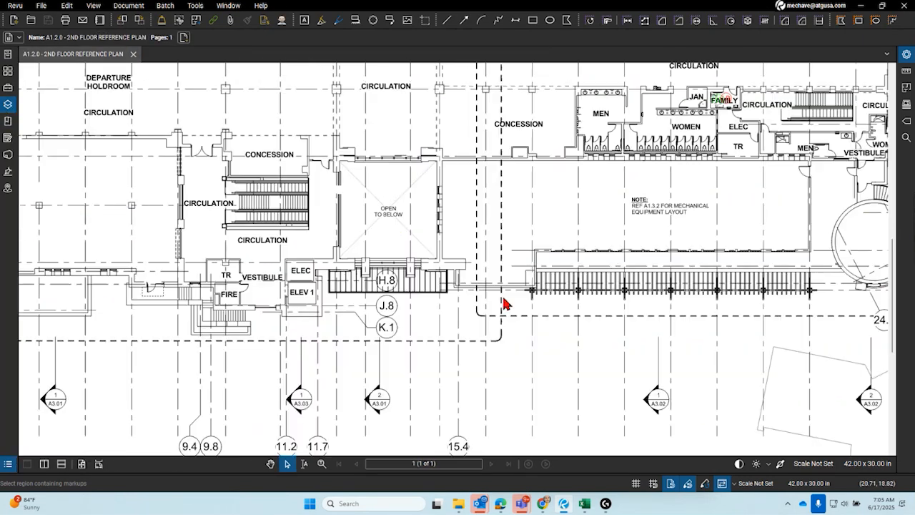
left_click(40, 5)
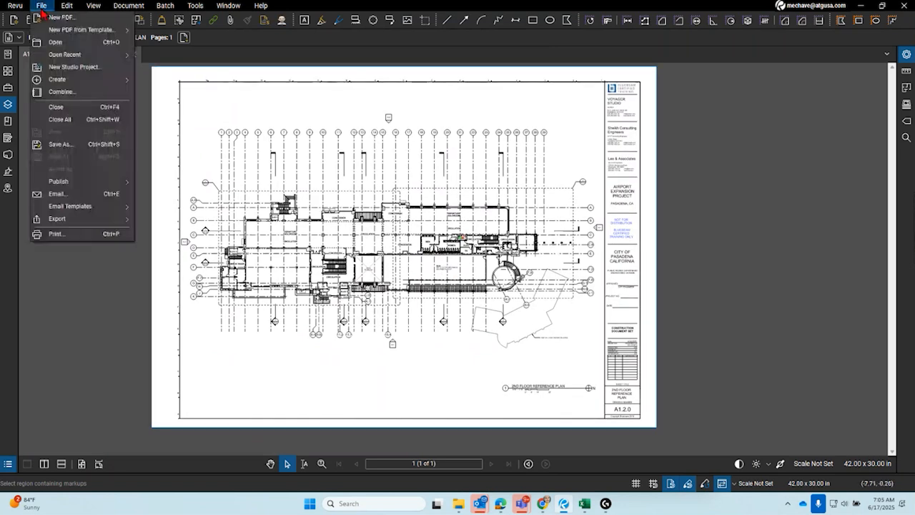
left_click(56, 42)
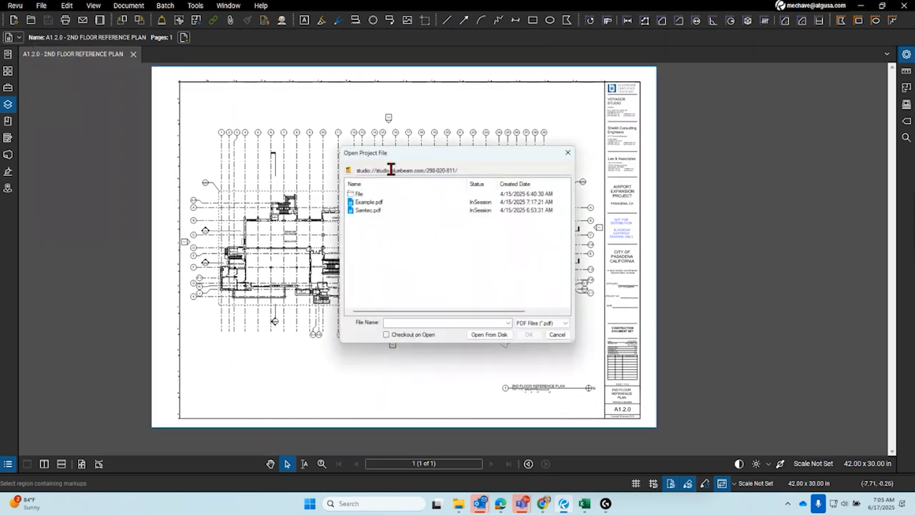
left_click(489, 334)
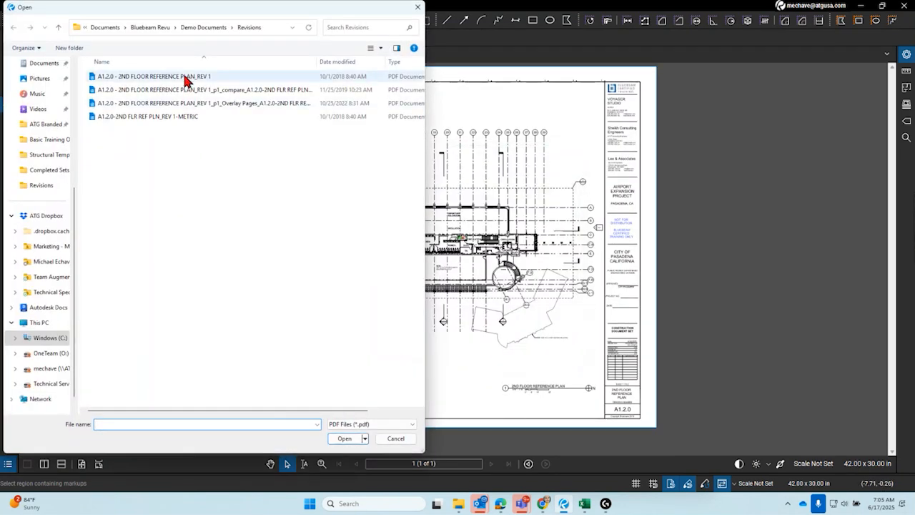
left_click(187, 77)
left_click(343, 438)
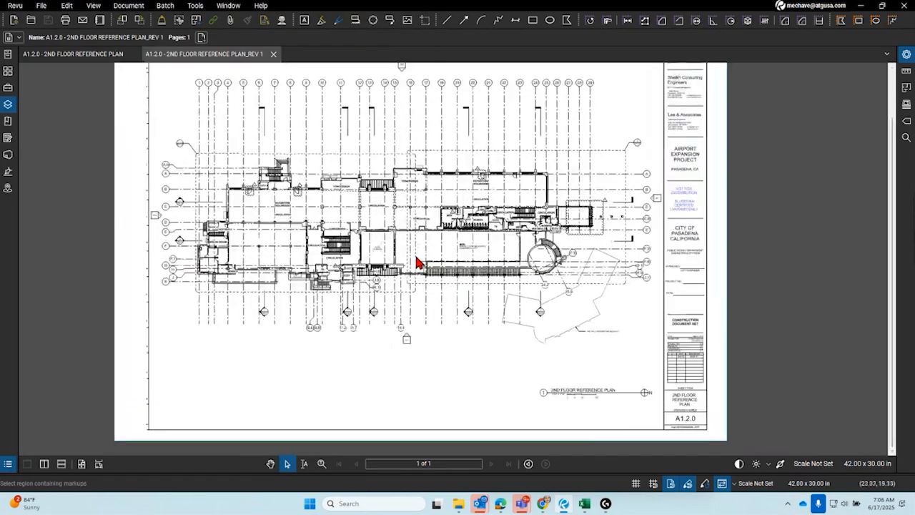
Copy the original 2nd floor reference plan's page as a snapshot and paste it in place onto the REV 1 plan
left_click(8, 71)
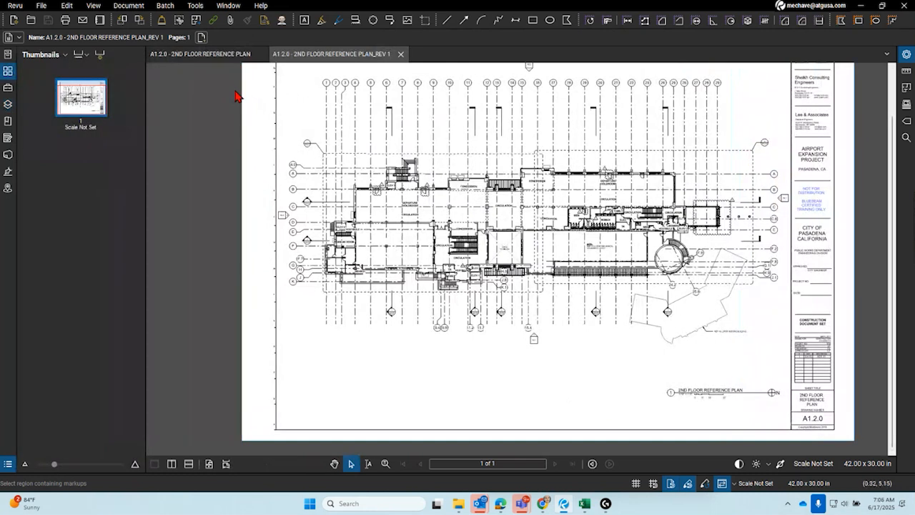
right_click(84, 99)
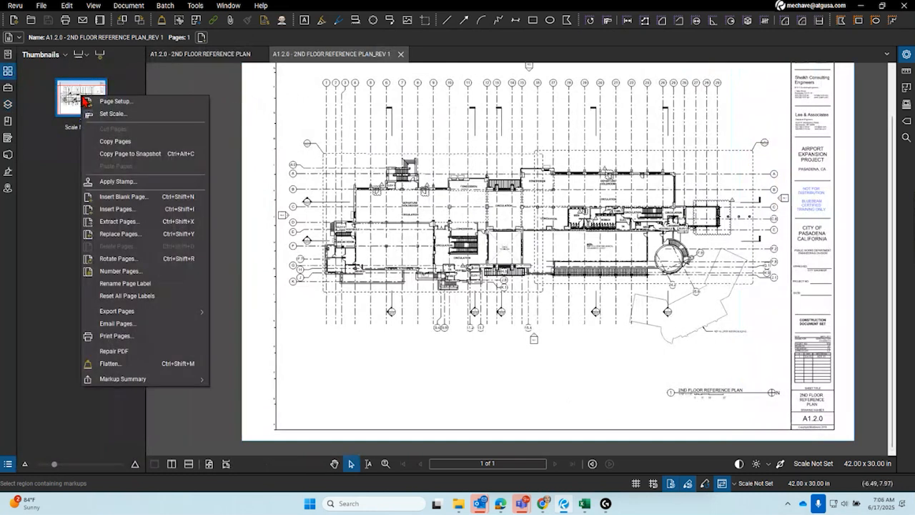
left_click(139, 160)
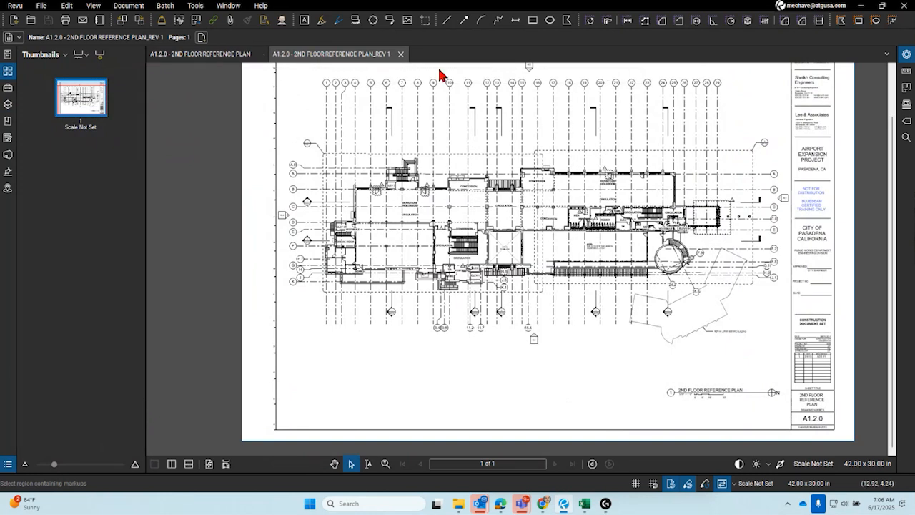
left_click(206, 57)
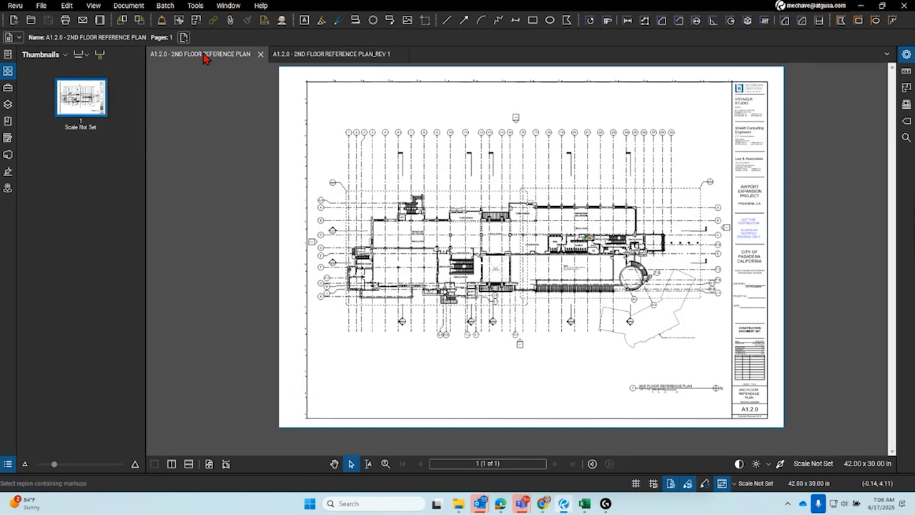
right_click(82, 108)
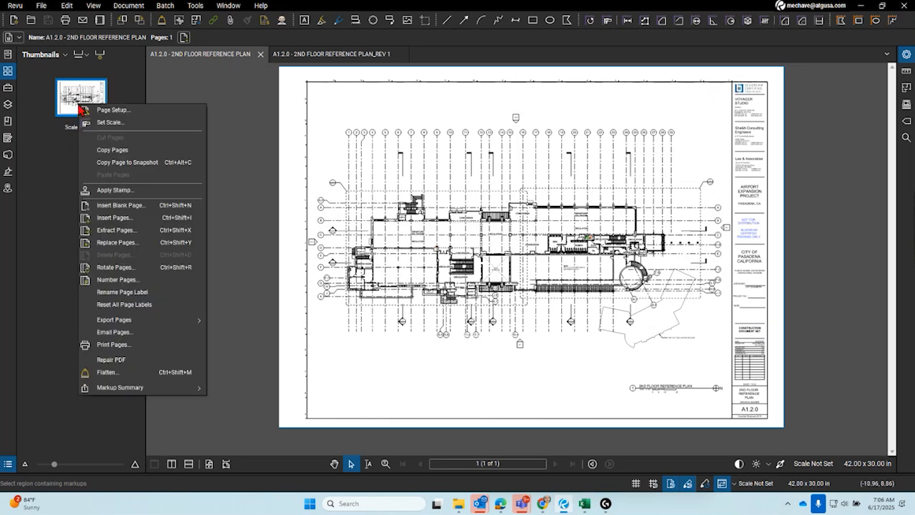
left_click(125, 162)
left_click(307, 56)
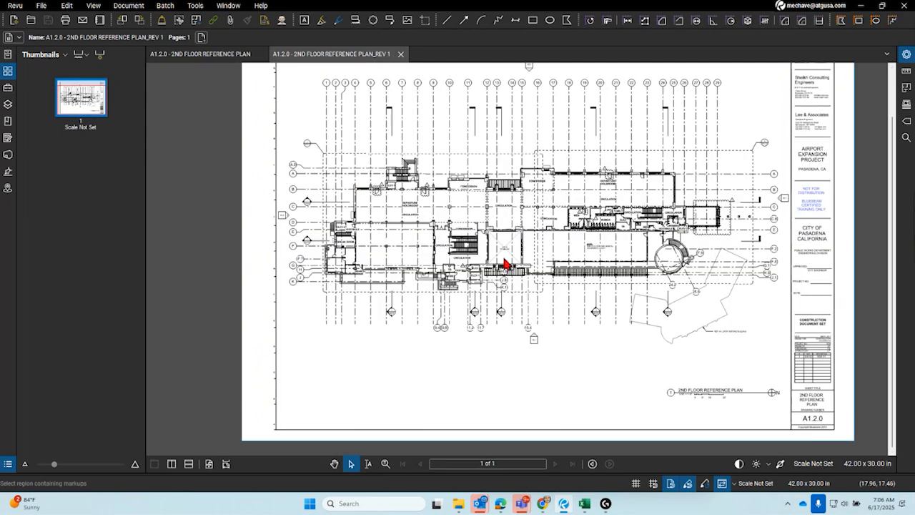
key("ctrl+shift+v")
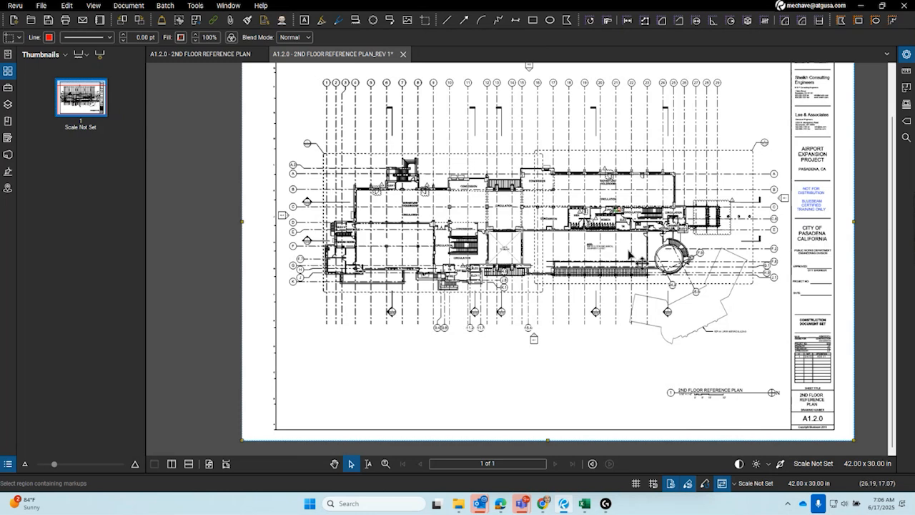
Try shifting the pasted snapshot away from the REV 1 plan around the clouded area, and undo the moves
scroll(464, 276, "up", 5)
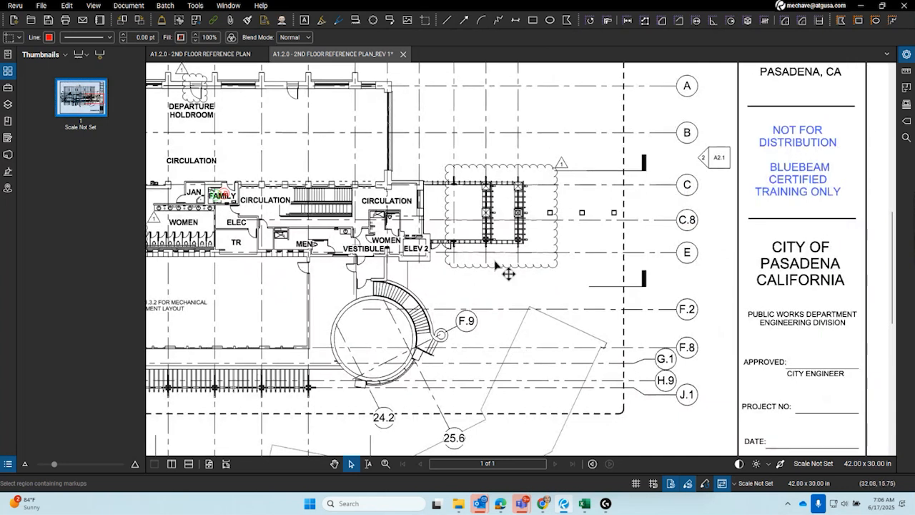
scroll(527, 225, "up", 3)
scroll(527, 224, "up", 4)
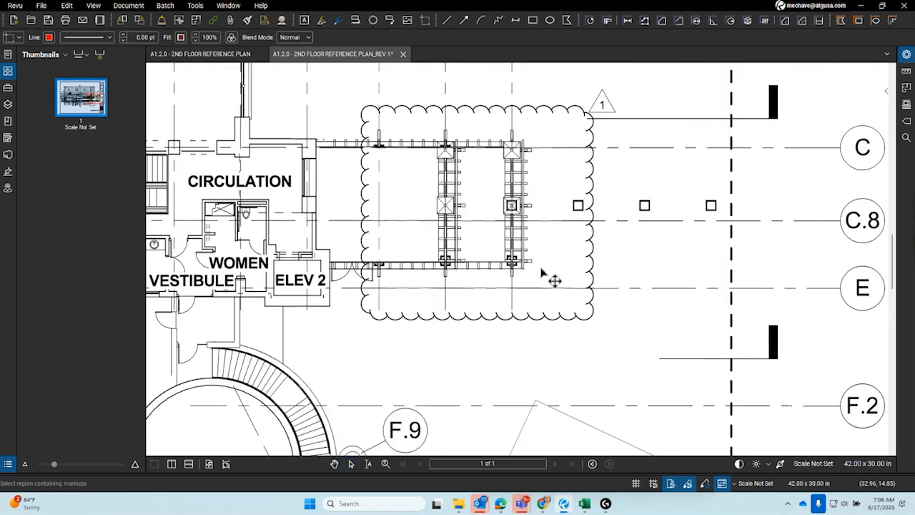
left_click_drag(569, 222, 566, 234)
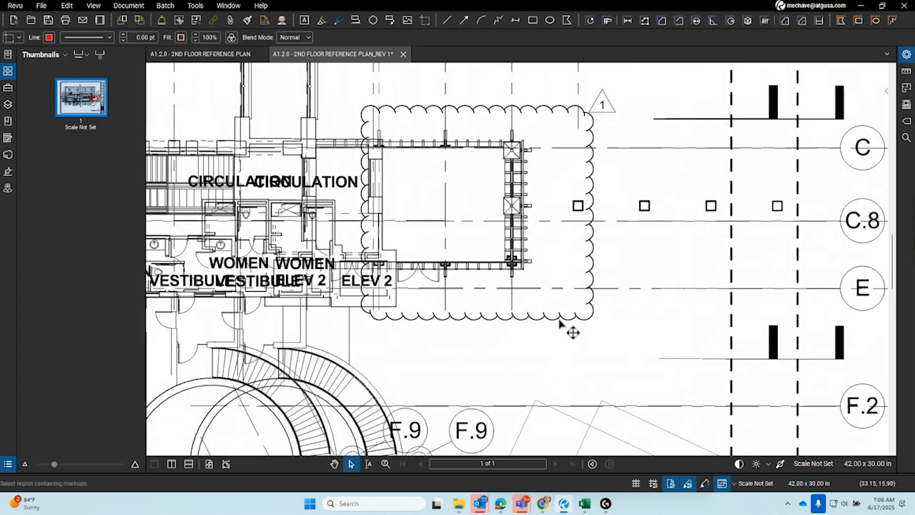
scroll(559, 321, "down", 3)
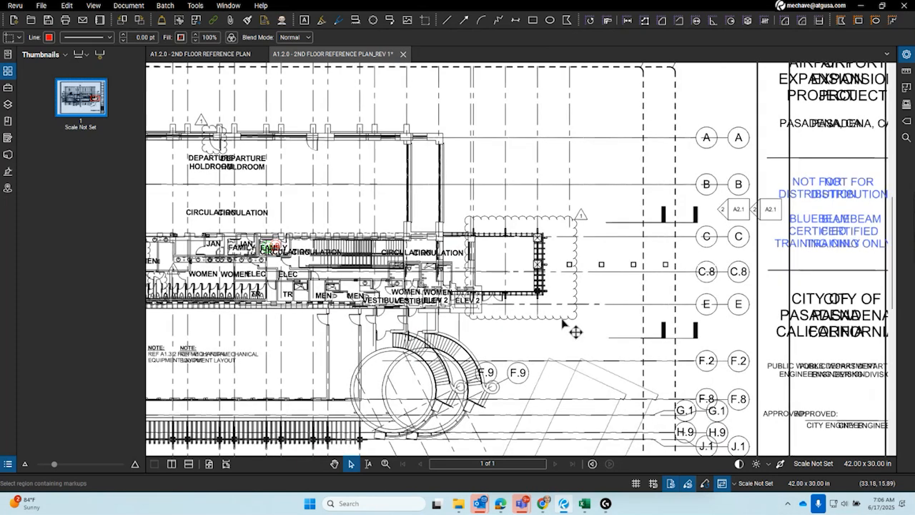
left_click_drag(563, 323, 575, 324)
scroll(576, 323, "up", 4)
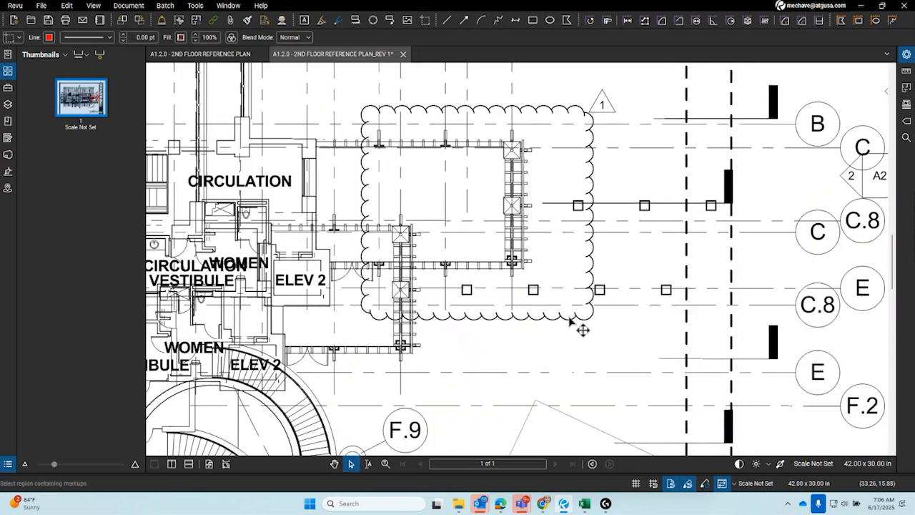
key("ctrl+z")
Set the pasted snapshot's blend mode to Multiply
right_click(443, 214)
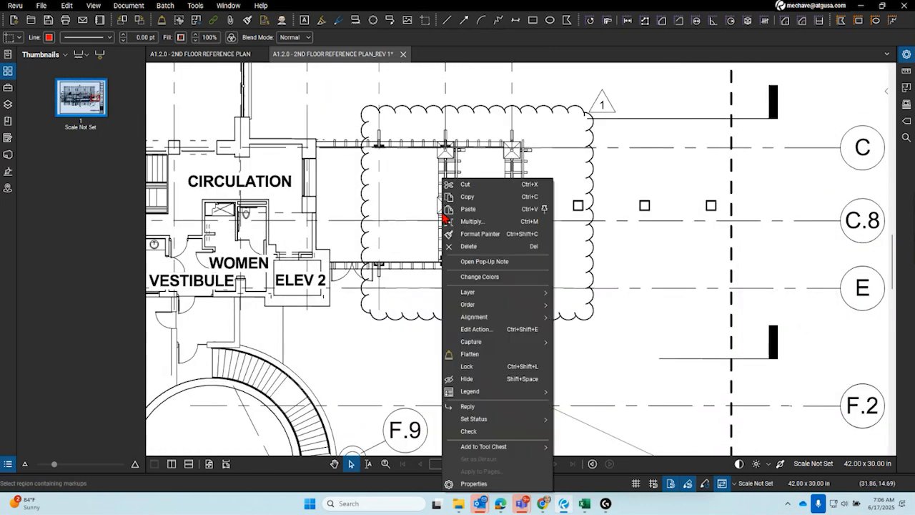
left_click(289, 37)
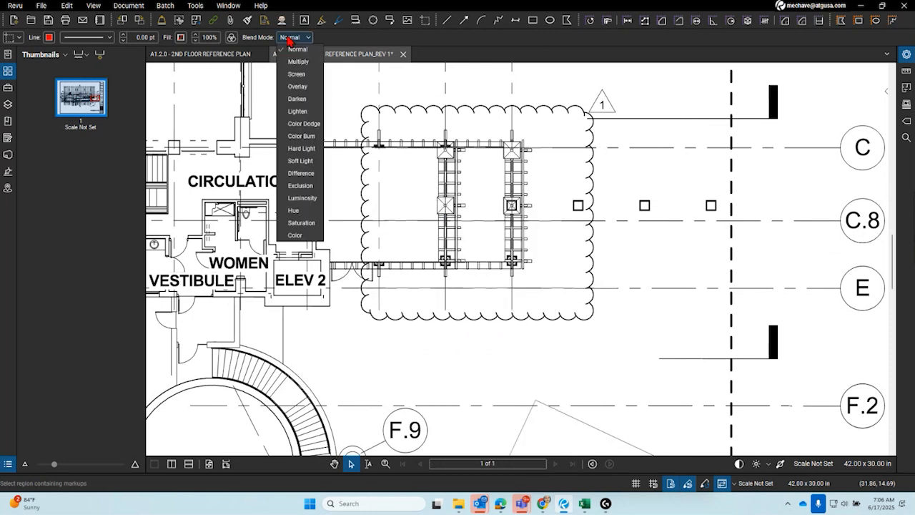
left_click(298, 61)
Change the pasted snapshot's colors to red using the Colorize process type
right_click(452, 188)
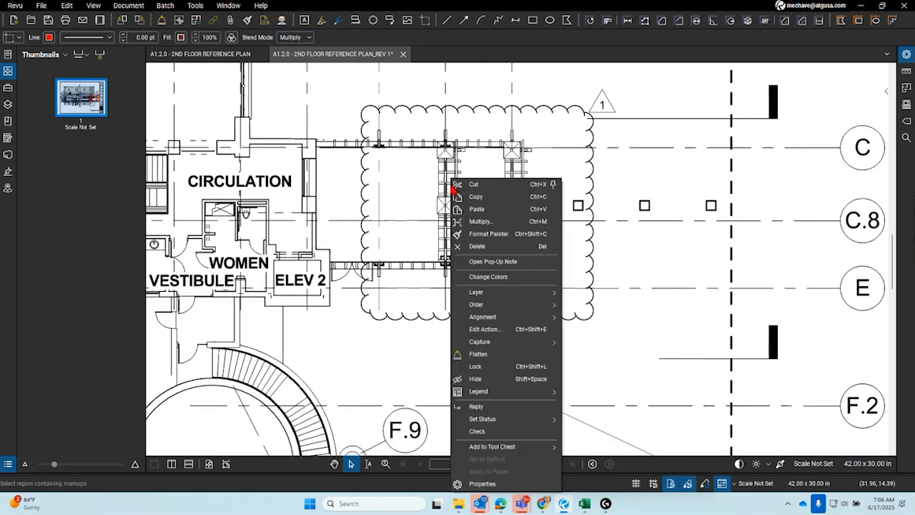
right_click(442, 176)
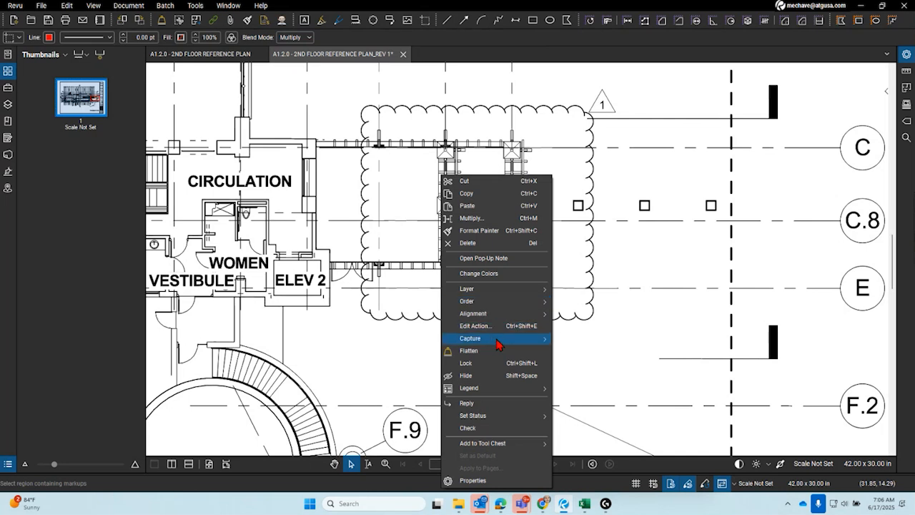
mouse_move(503, 319)
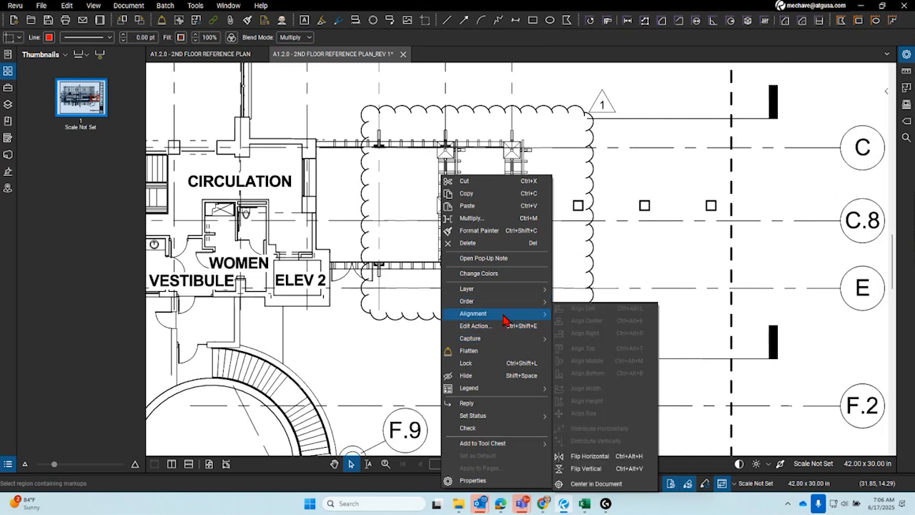
left_click(500, 273)
left_click(417, 135)
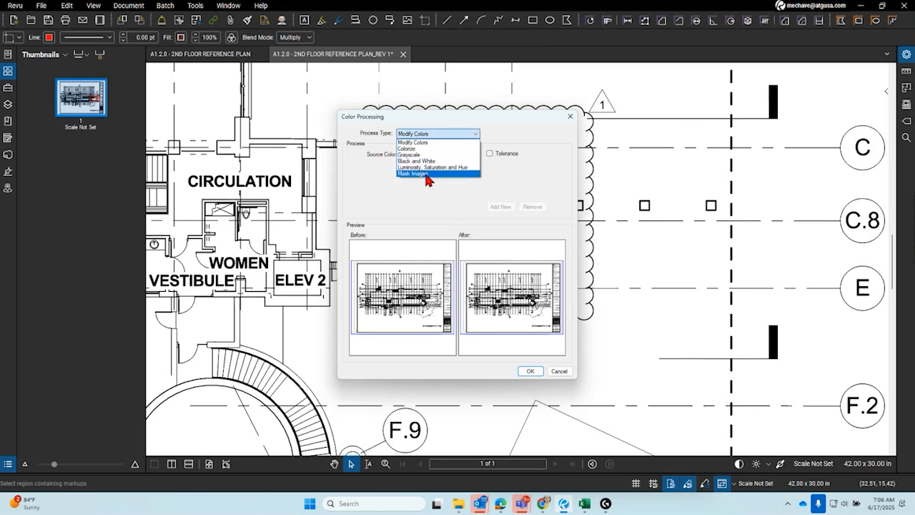
left_click(422, 147)
left_click(530, 371)
Assign the red snapshot to a new layer named "Rev 1"
right_click(462, 224)
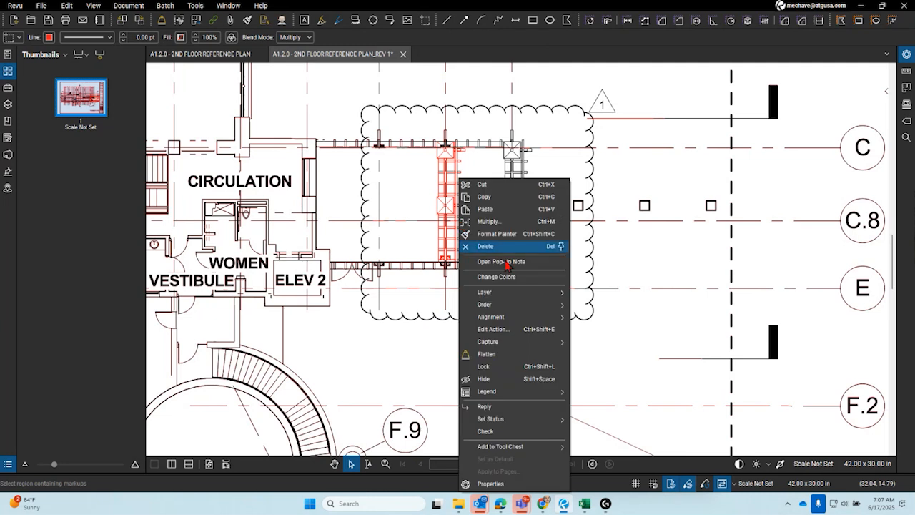
mouse_move(508, 346)
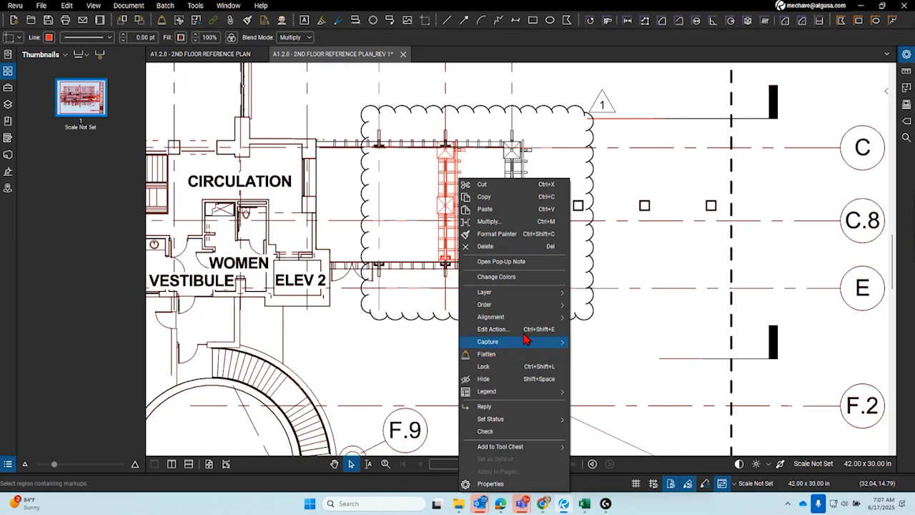
mouse_move(527, 291)
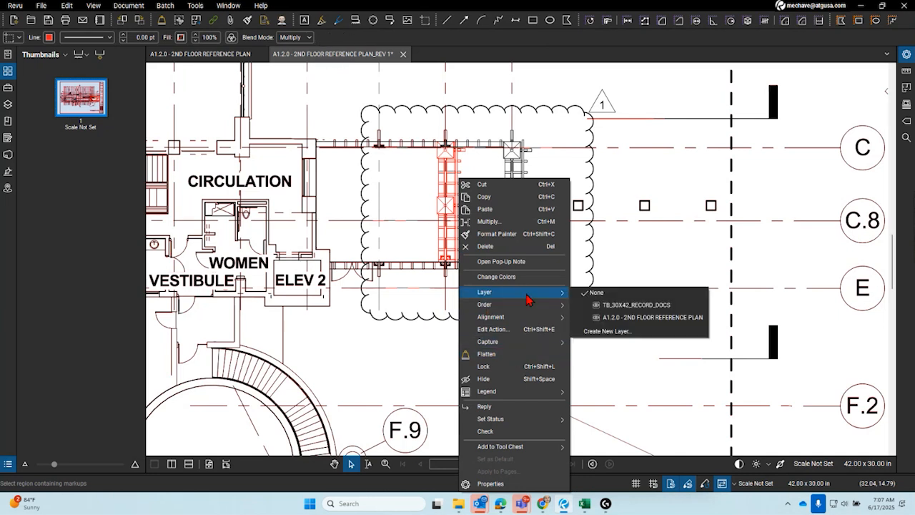
left_click(622, 334)
type("R")
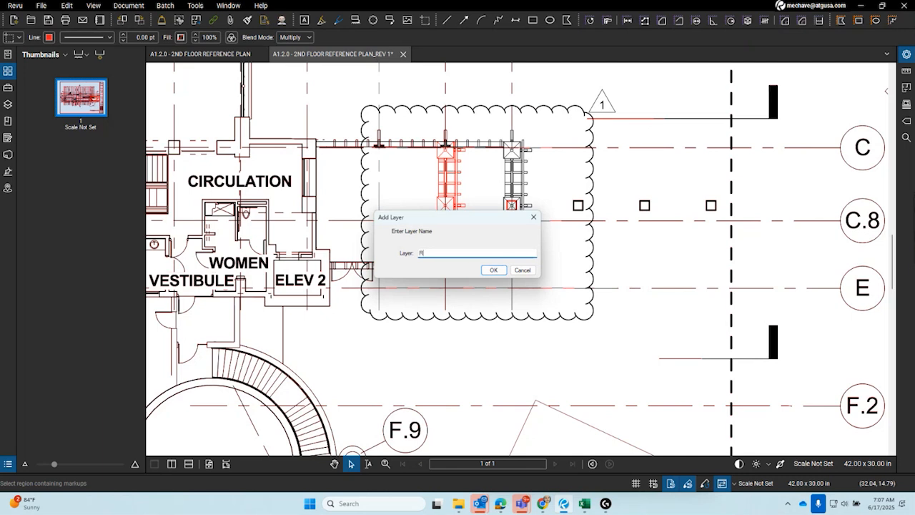
type("ev 1")
left_click(499, 272)
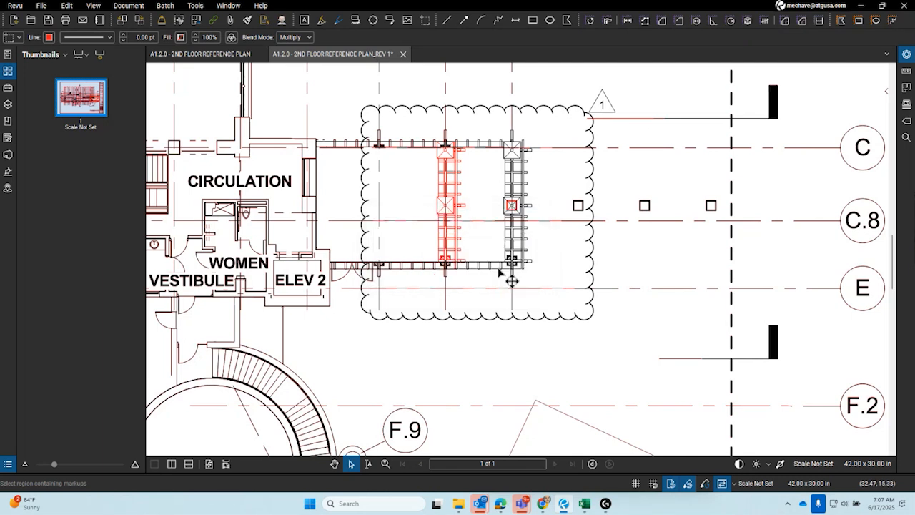
scroll(443, 272, "down", 5)
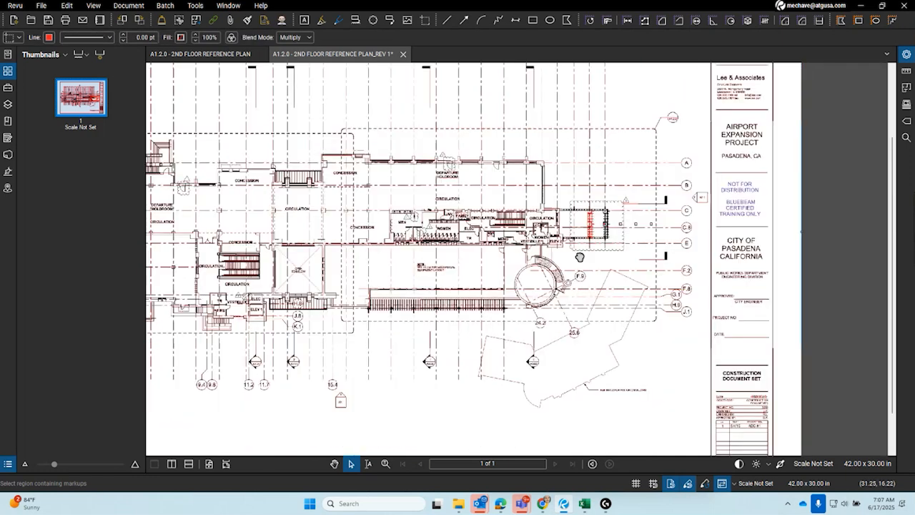
scroll(579, 256, "down", 3)
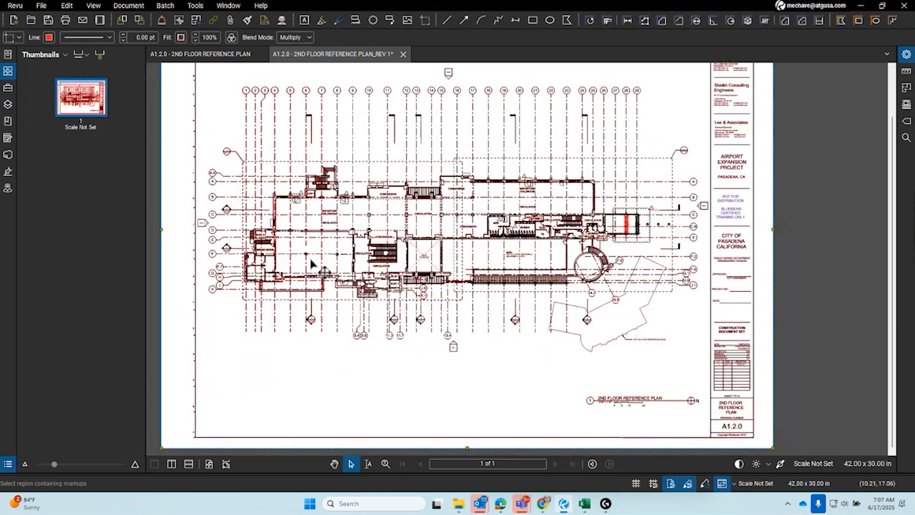
scroll(311, 264, "up", 4)
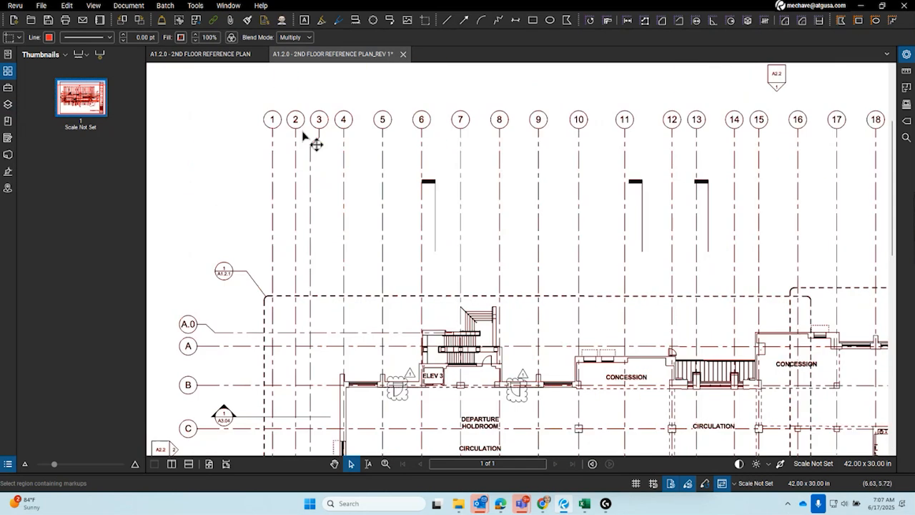
left_click(195, 6)
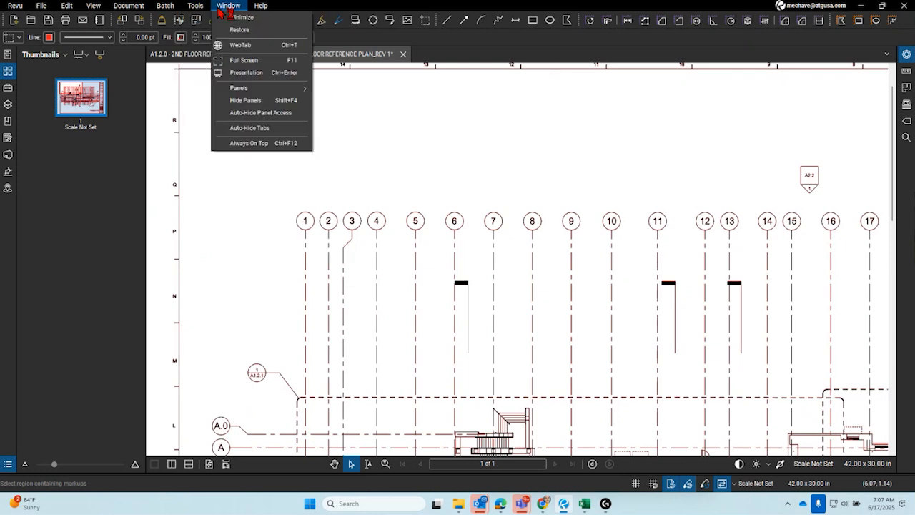
mouse_move(203, 31)
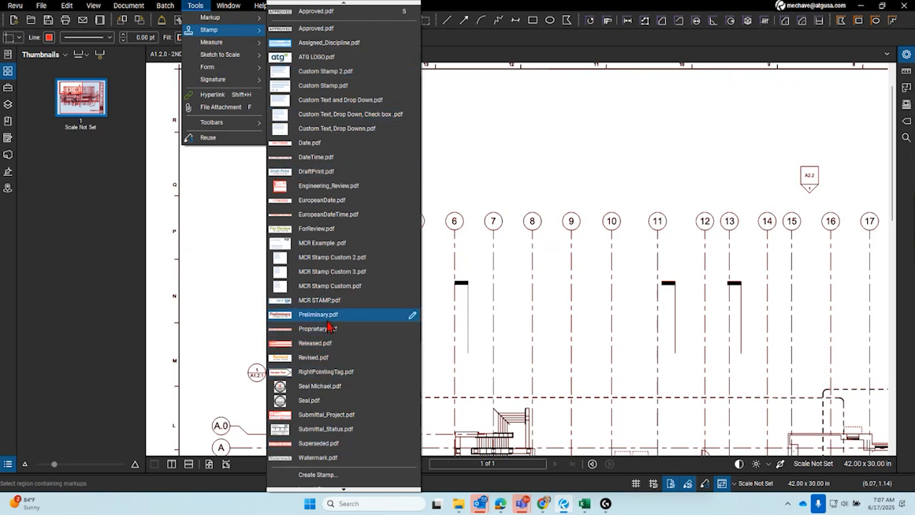
left_click(204, 300)
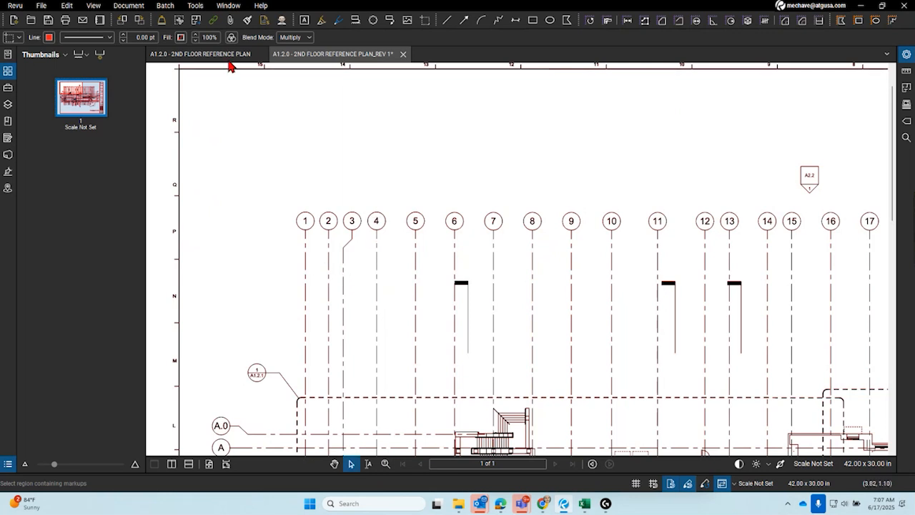
Close both 2nd floor reference plans, discarding the changes made to the REV 1 plan
left_click(403, 54)
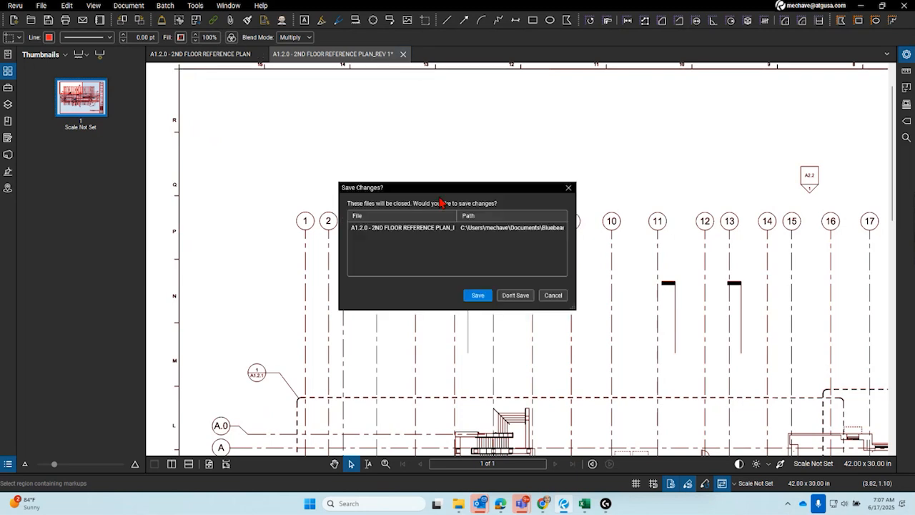
left_click(505, 296)
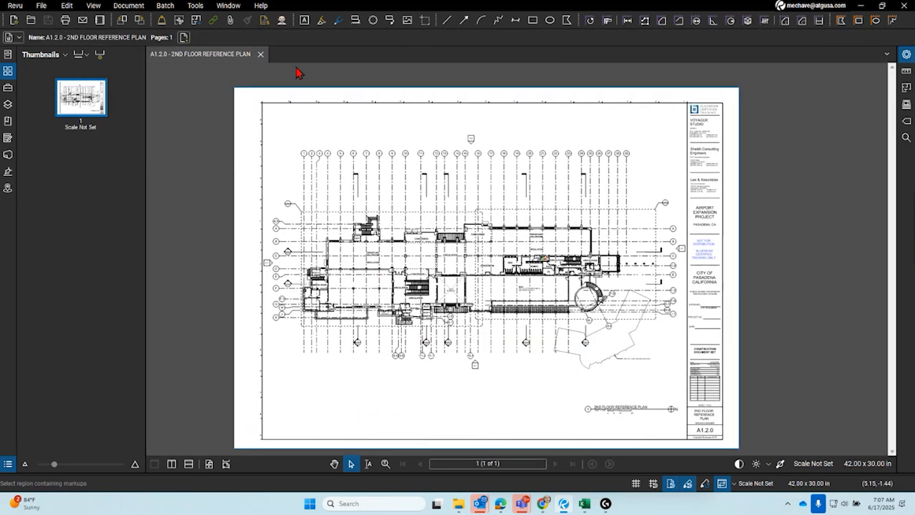
left_click(260, 55)
Open the pinned Samtec.pdf from the Completed Sets group and hide the file list
left_click(10, 55)
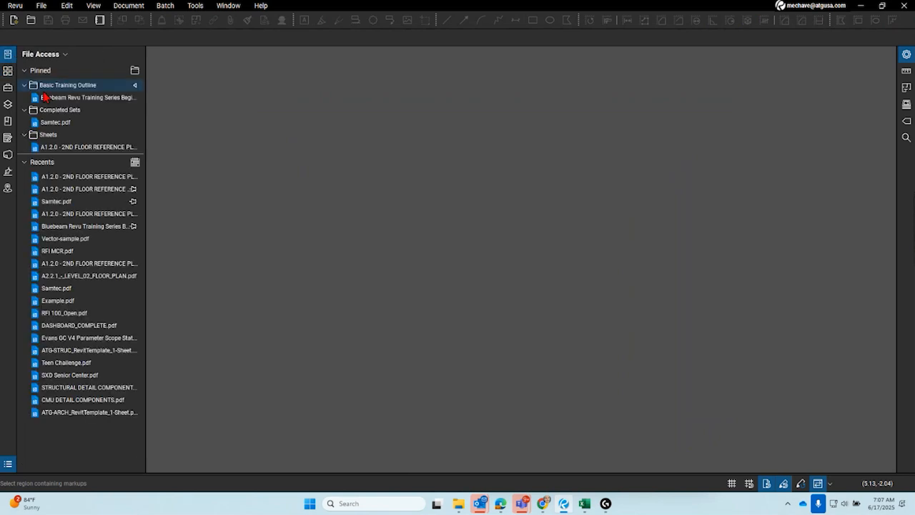
left_click(51, 122)
left_click(9, 55)
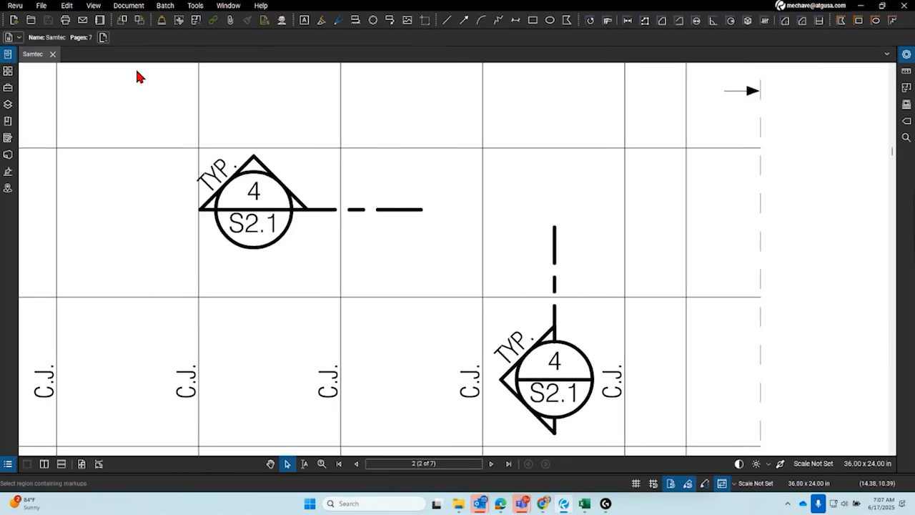
Save the Samtec project file to disk as Samtec on the Desktop, replacing the existing file
right_click(36, 63)
left_click(60, 69)
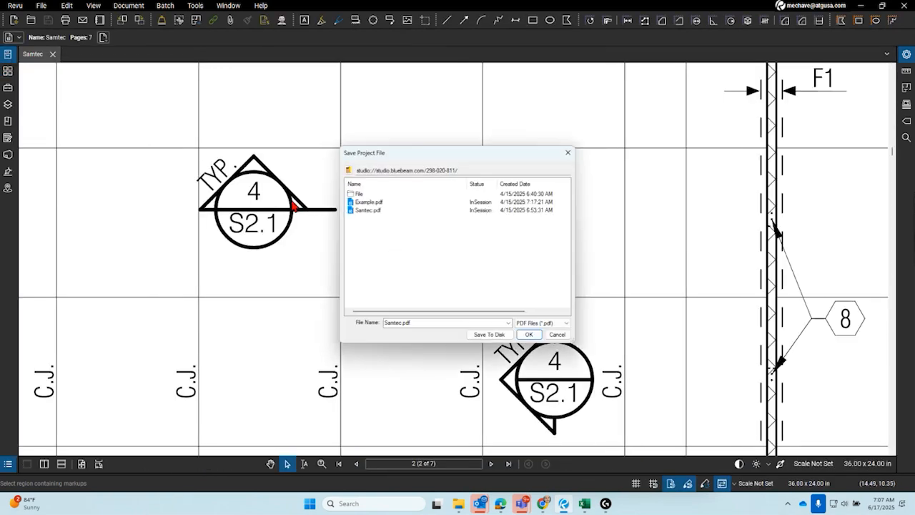
left_click(487, 336)
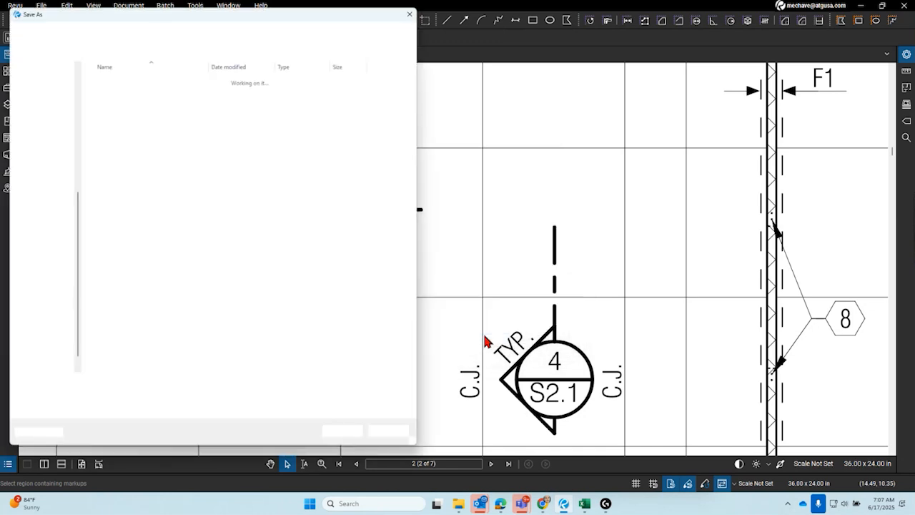
scroll(48, 300, "up", 4)
scroll(46, 302, "up", 2)
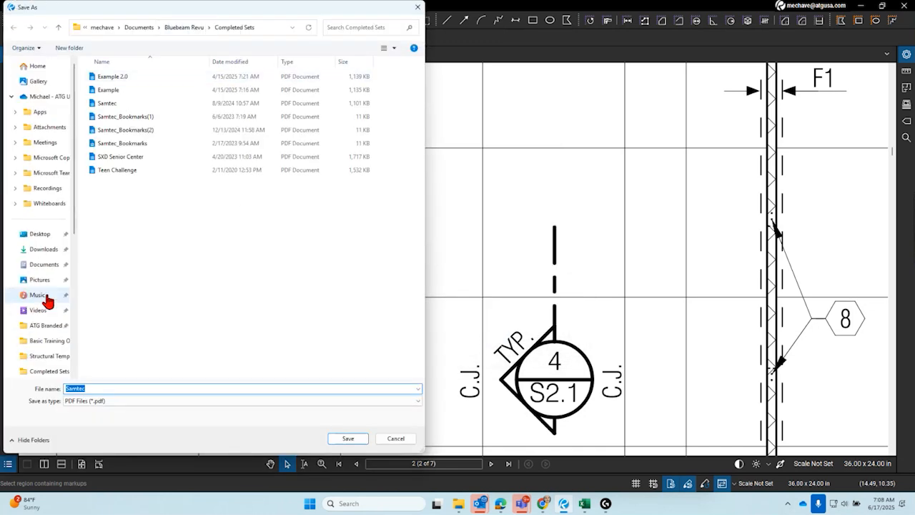
left_click(43, 239)
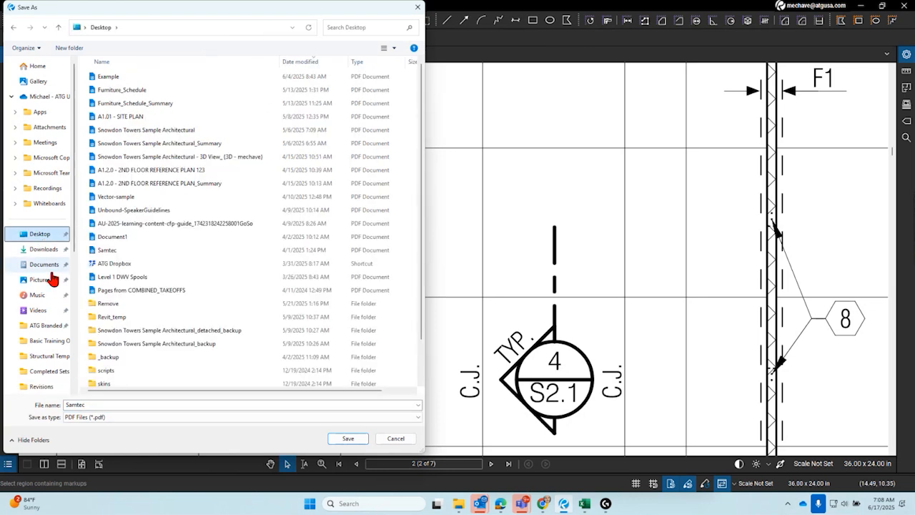
left_click(348, 439)
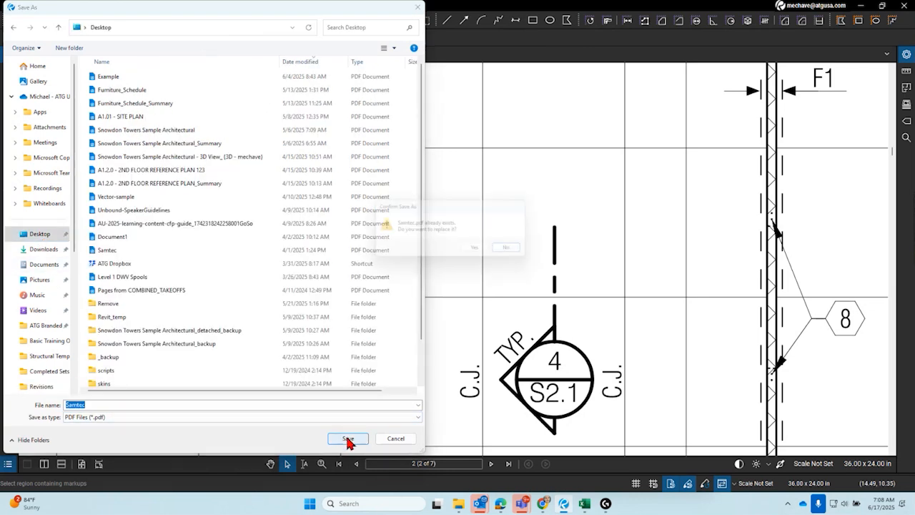
left_click(474, 250)
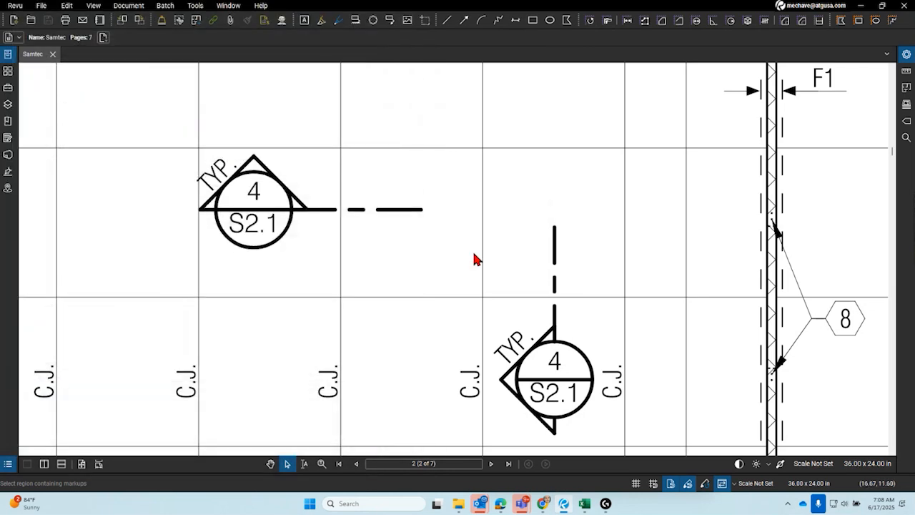
View the trusted identities and the option for adding one, and leave the list unchanged
left_click(129, 6)
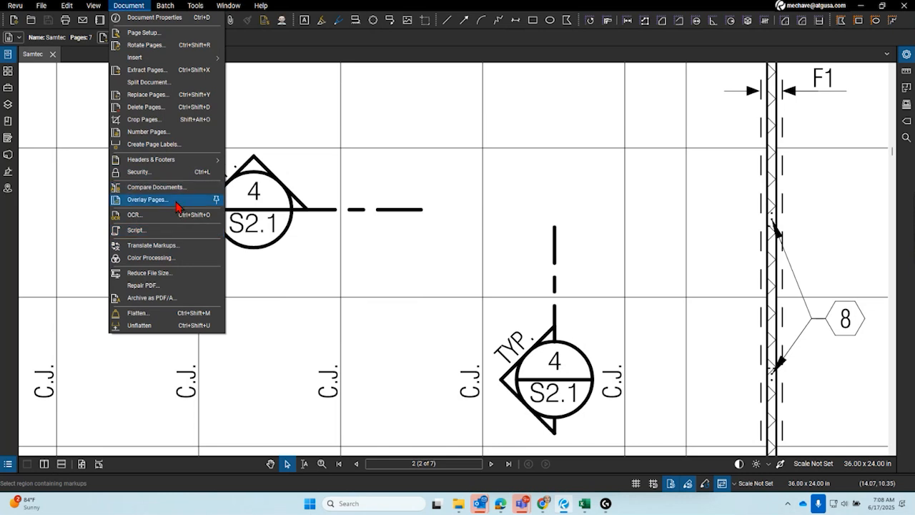
left_click(165, 6)
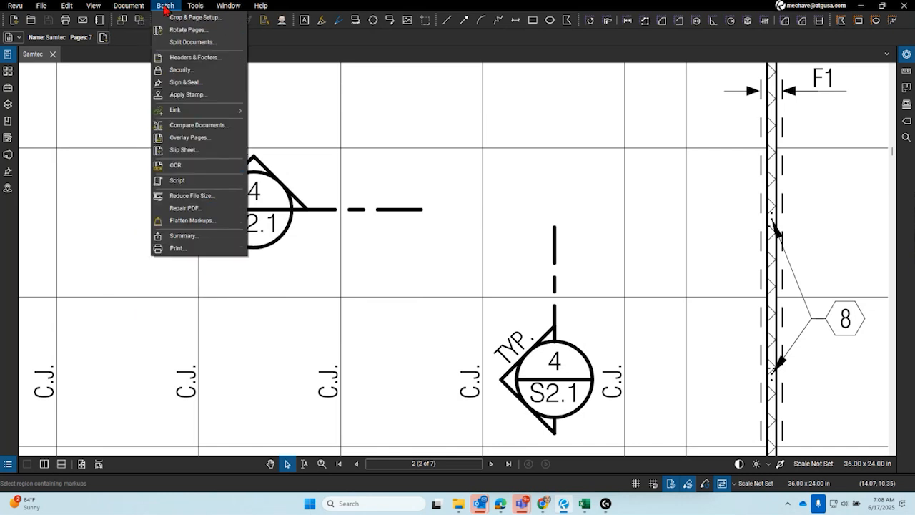
mouse_move(196, 6)
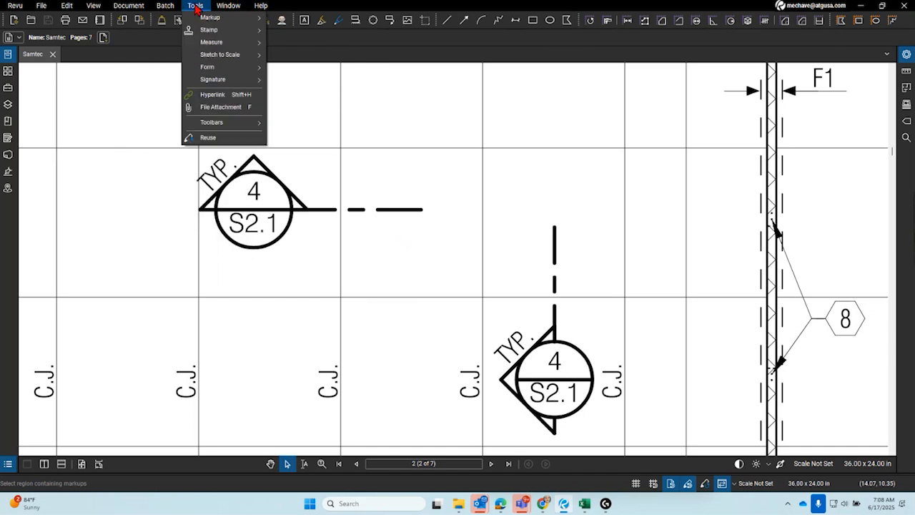
mouse_move(233, 67)
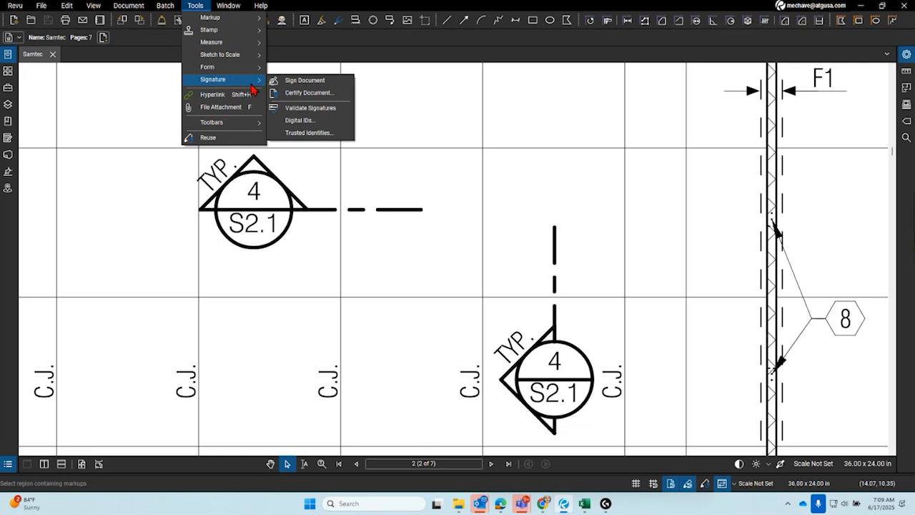
left_click(308, 133)
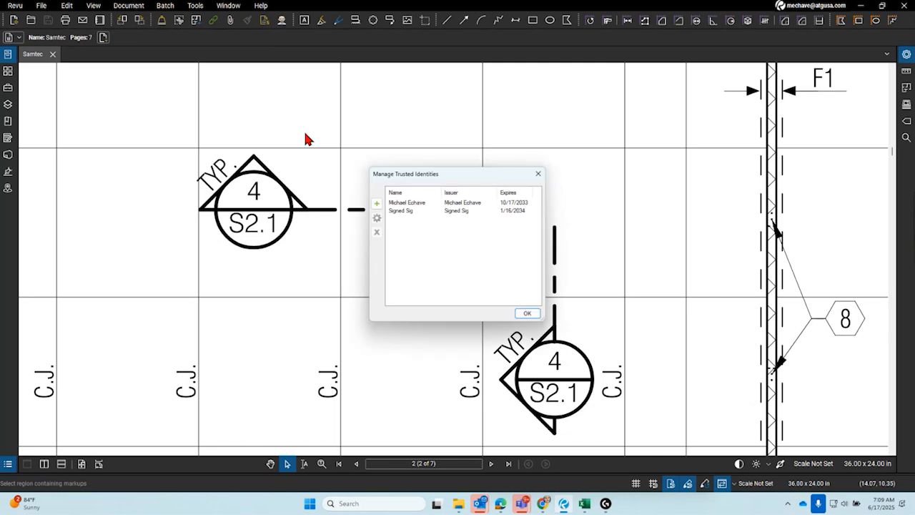
left_click(378, 205)
left_click(782, 44)
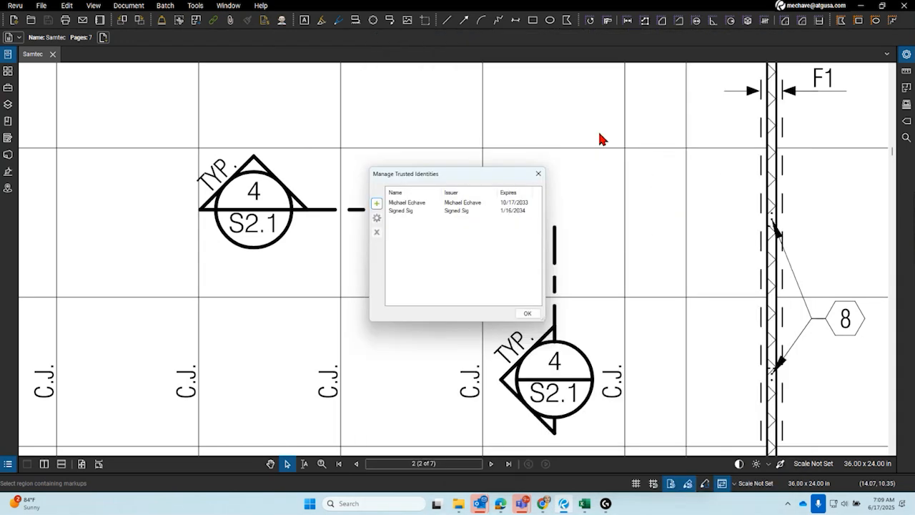
left_click(535, 172)
Examine the identity details of the digital IDs stored in the Windows Certificate Store
left_click(195, 6)
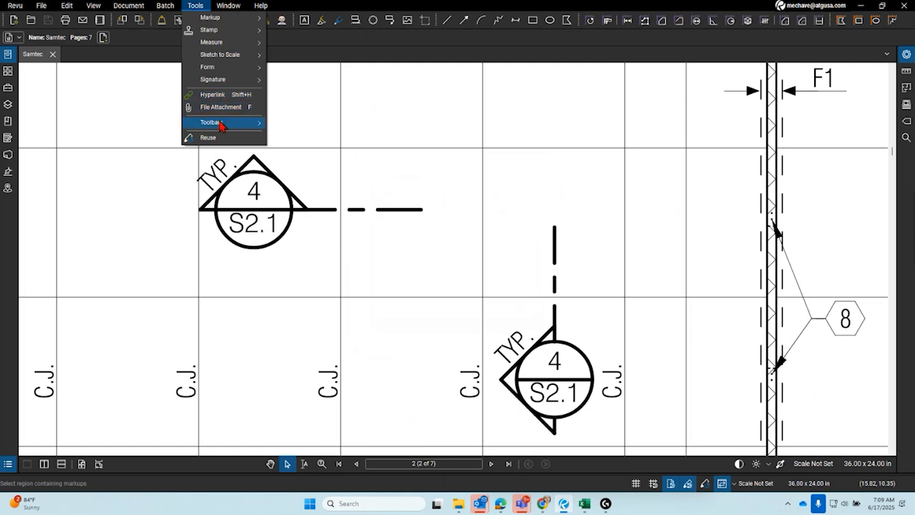
mouse_move(226, 90)
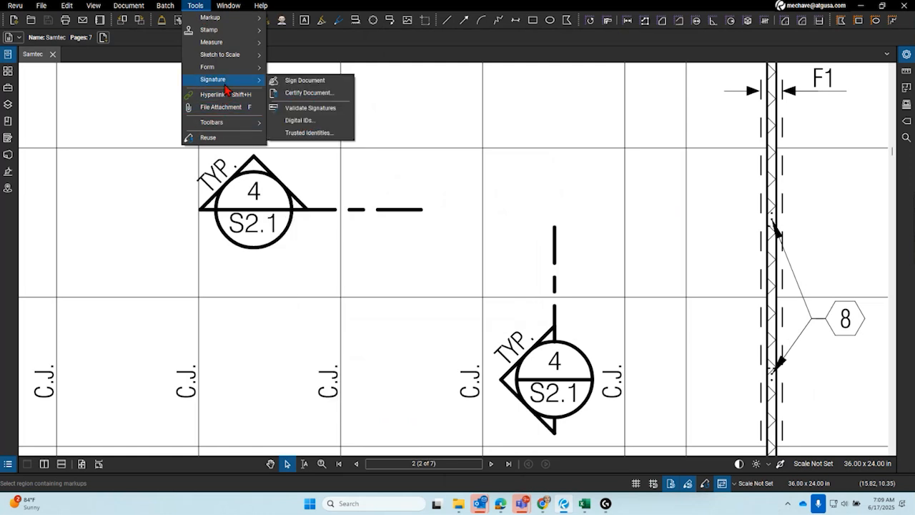
left_click(312, 121)
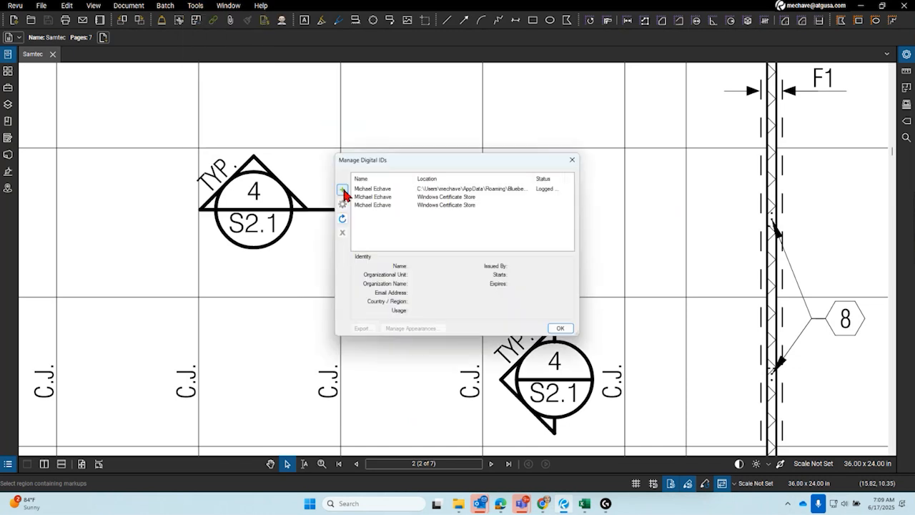
left_click_drag(394, 159, 264, 107)
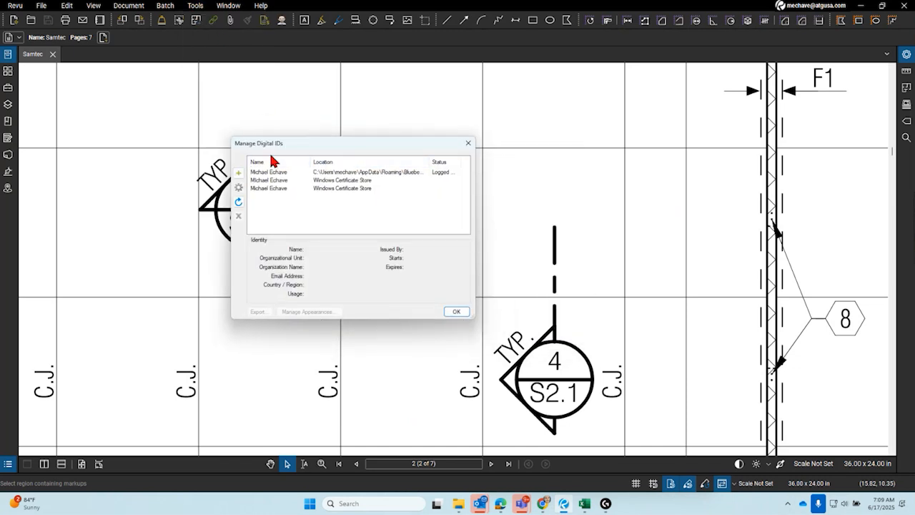
left_click(334, 184)
left_click(347, 202)
left_click(347, 189)
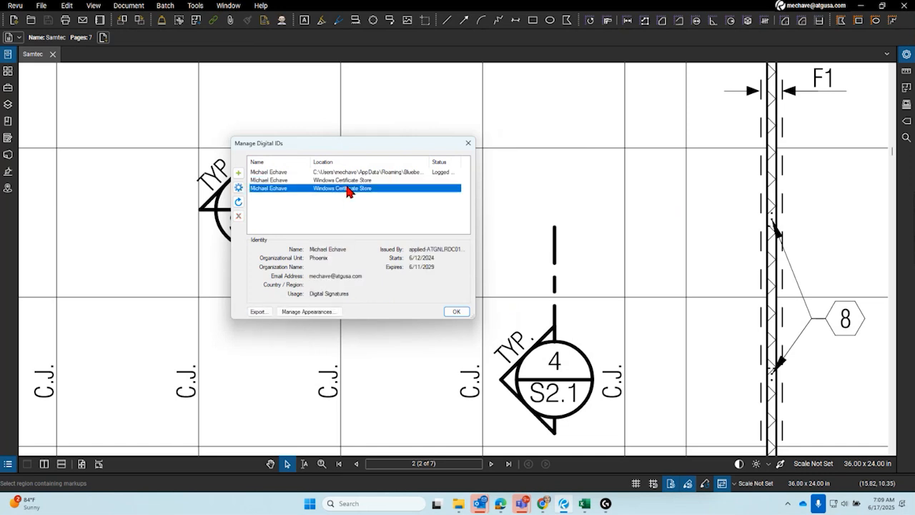
left_click(346, 183)
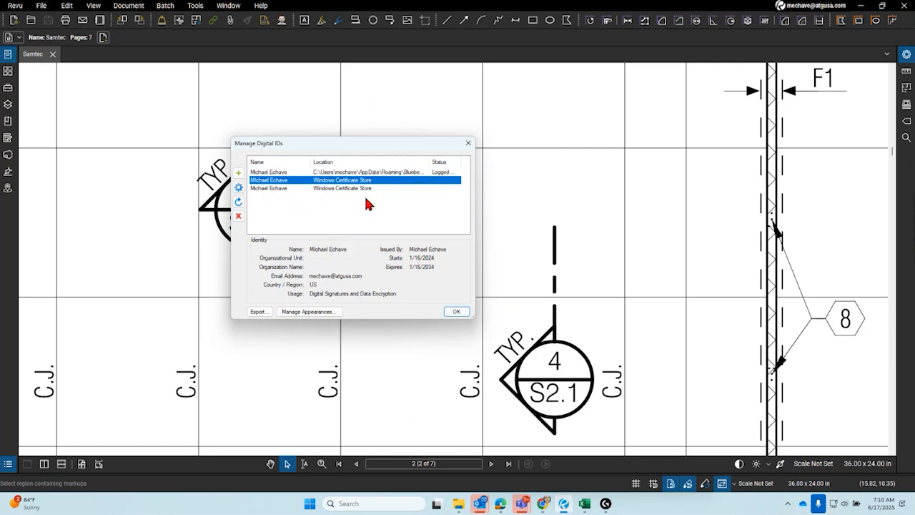
left_click(468, 143)
left_click(195, 6)
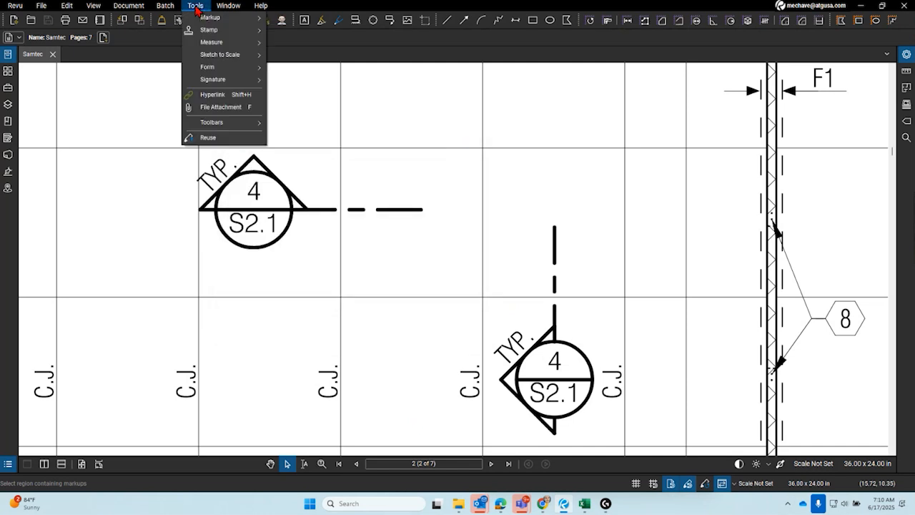
mouse_move(213, 79)
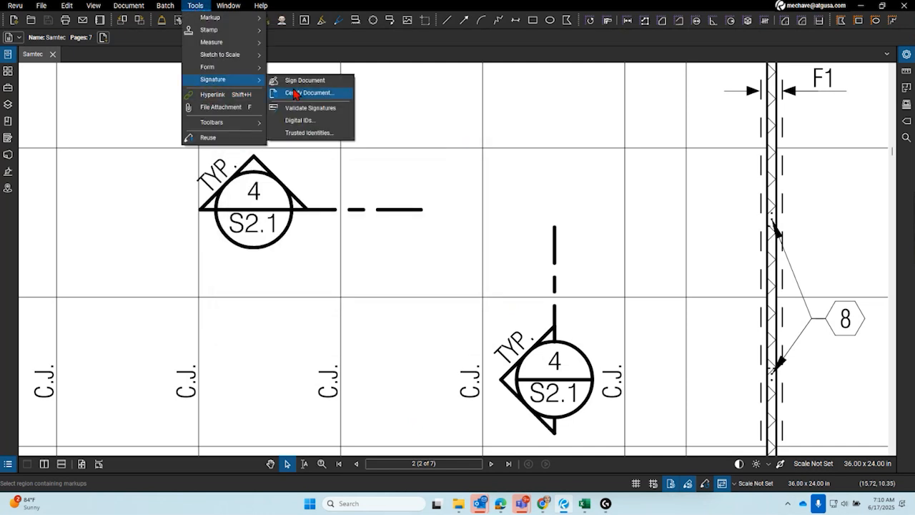
left_click(304, 81)
scroll(349, 196, "down", 14)
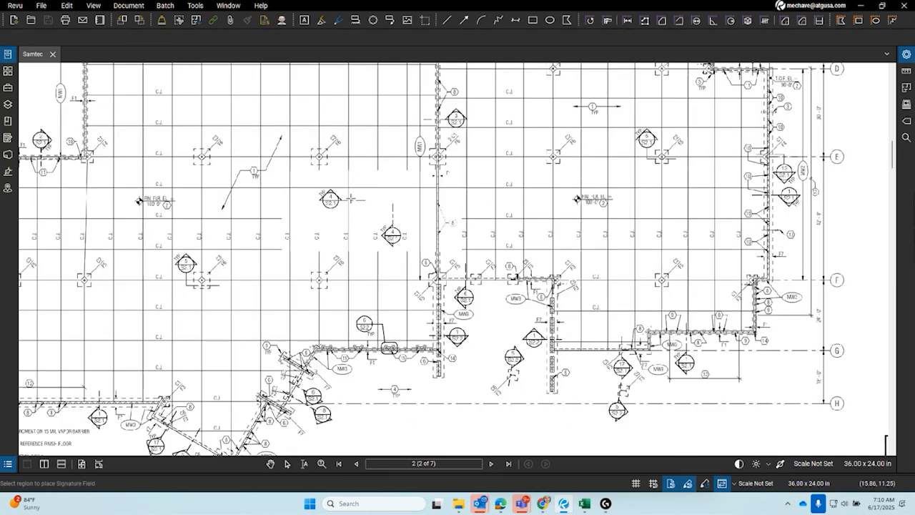
left_click_drag(538, 289, 374, 259)
scroll(374, 259, "up", 3)
scroll(373, 258, "up", 5)
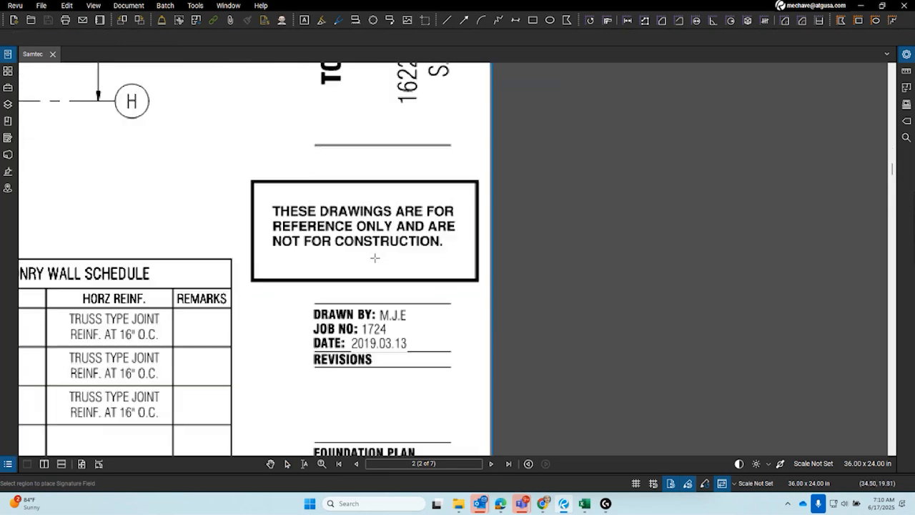
key("Escape")
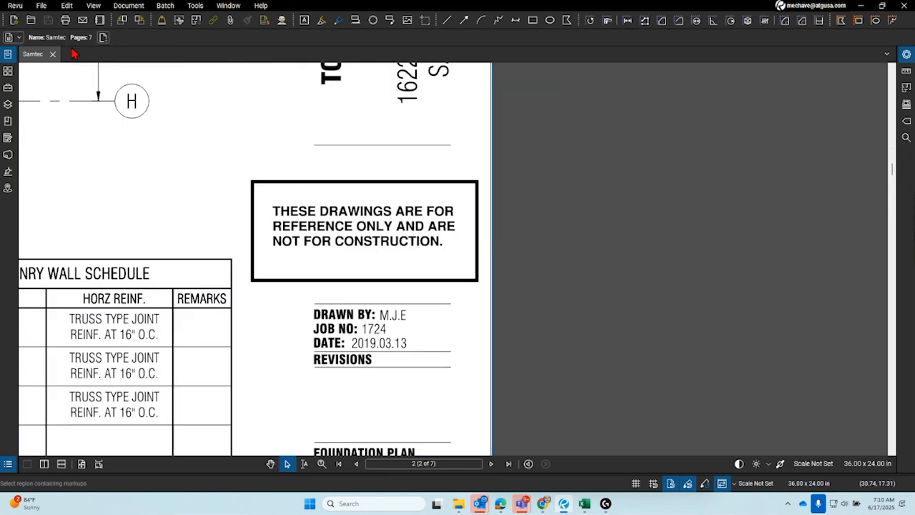
Erase the boxed "THESE DRAWINGS ARE FOR REFERENCE ONLY AND ARE NOT FOR CONSTRUCTION." note from the title block on page 2
left_click(42, 5)
left_click(67, 5)
mouse_move(119, 227)
left_click(202, 255)
mouse_move(235, 177)
left_mouse_down()
mouse_move(445, 261)
mouse_move(480, 287)
left_mouse_up()
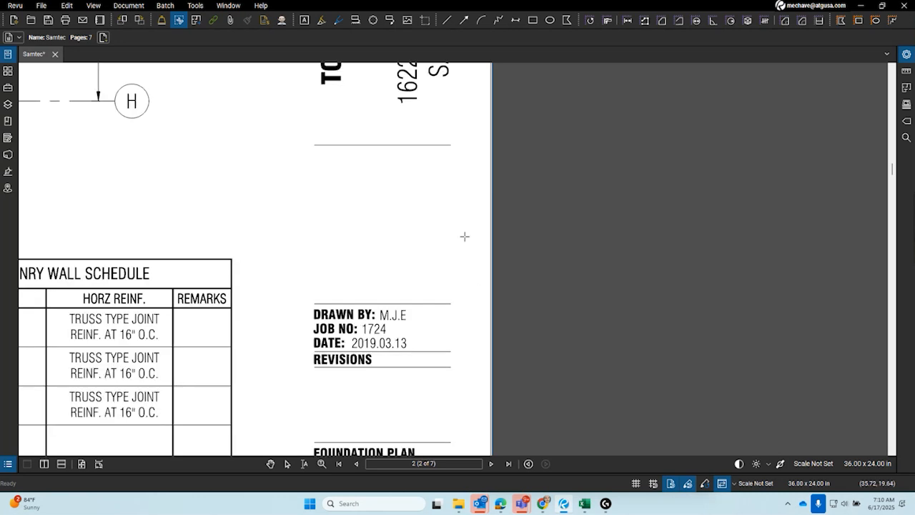
Place the Seal.pdf stamp in the blank title block area above the DRAWN BY line
left_click(195, 5)
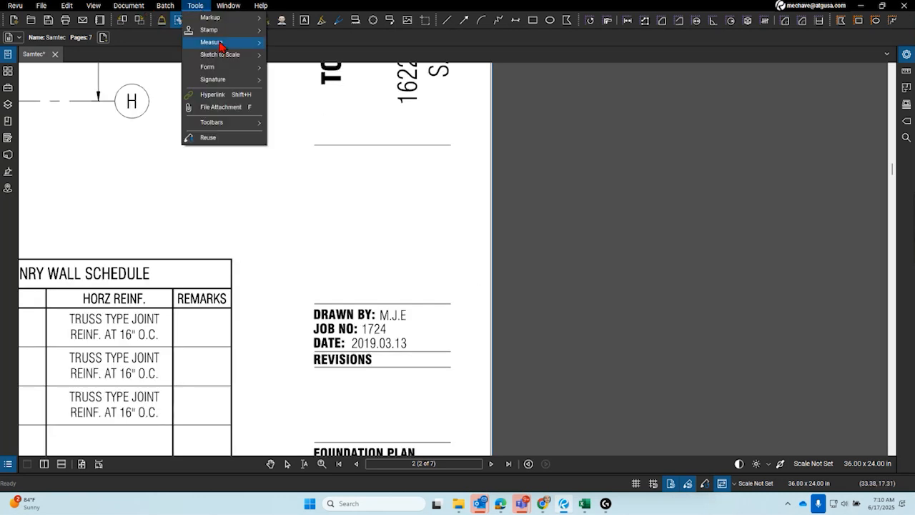
mouse_move(215, 30)
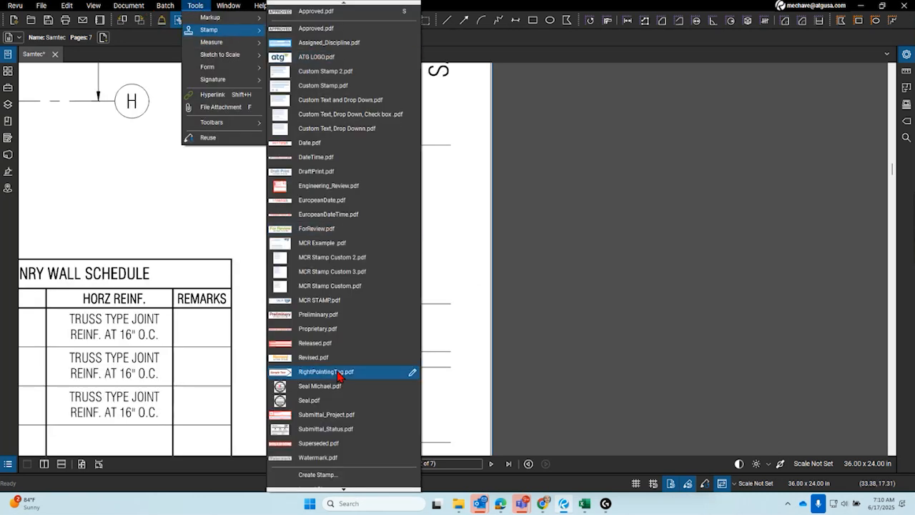
left_click(304, 400)
left_click_drag(384, 220, 436, 261)
Enlarge the Seal of Approval stamp and center it between the title block lines above DRAWN BY
left_click_drag(425, 189, 467, 171)
left_click_drag(413, 208, 401, 210)
scroll(401, 214, "up", 1)
left_click_drag(401, 253, 400, 258)
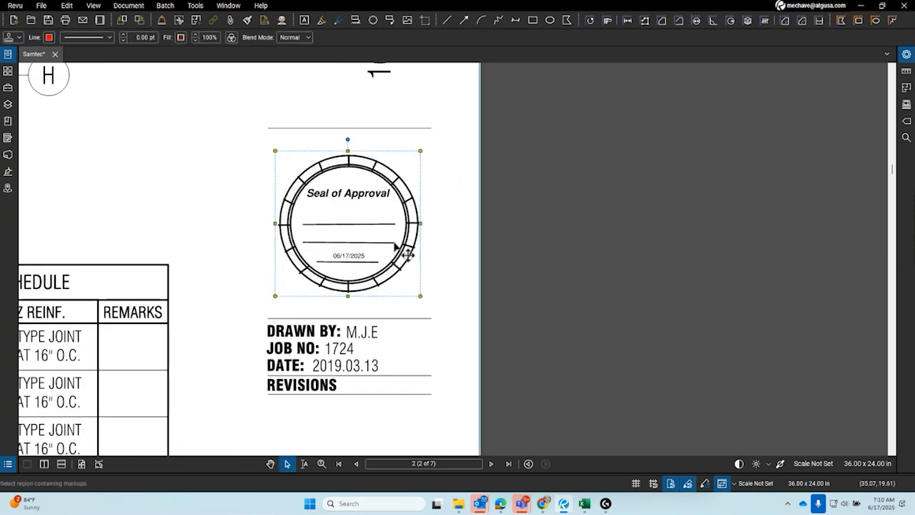
left_click_drag(420, 153, 427, 146)
left_click(482, 182)
left_click(380, 213)
scroll(265, 196, "left", 1)
scroll(265, 196, "up", 2)
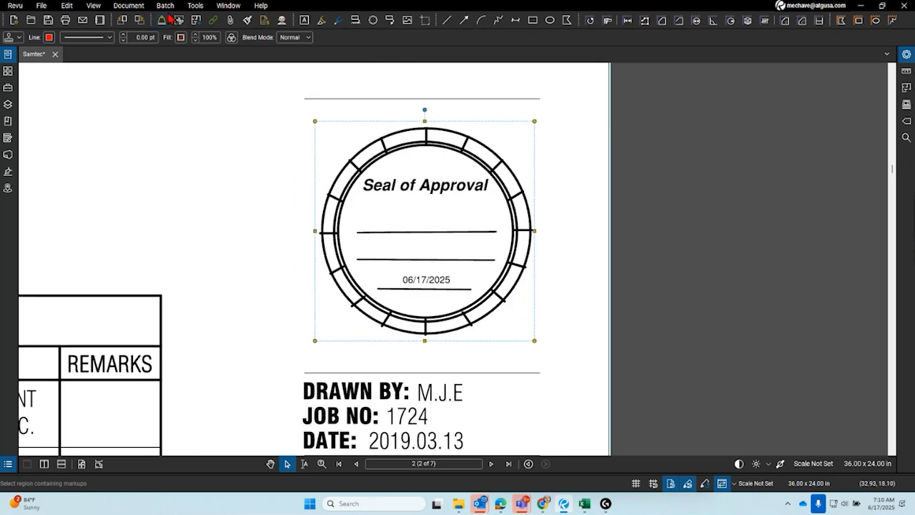
Place a signature field above the first line inside the Seal of Approval stamp and dismiss the signing dialog
left_click(168, 17)
key("Escape")
left_click(196, 6)
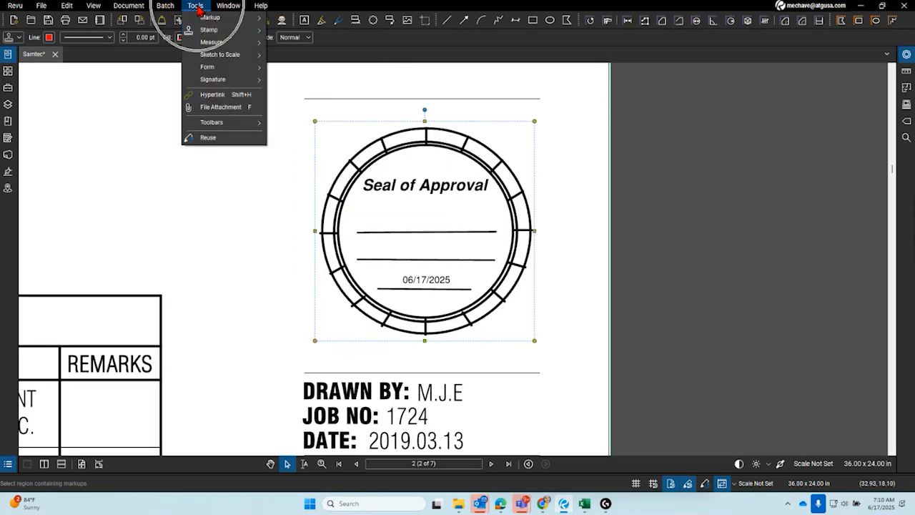
mouse_move(219, 81)
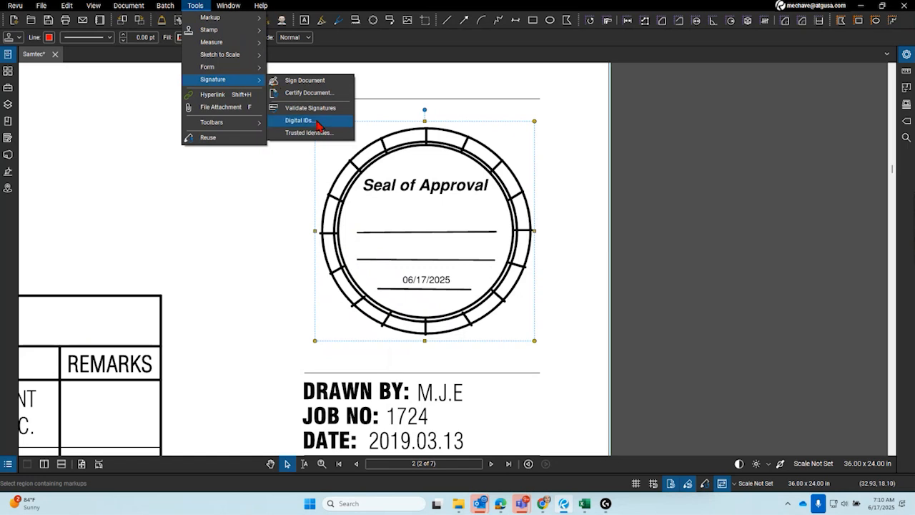
left_click(315, 86)
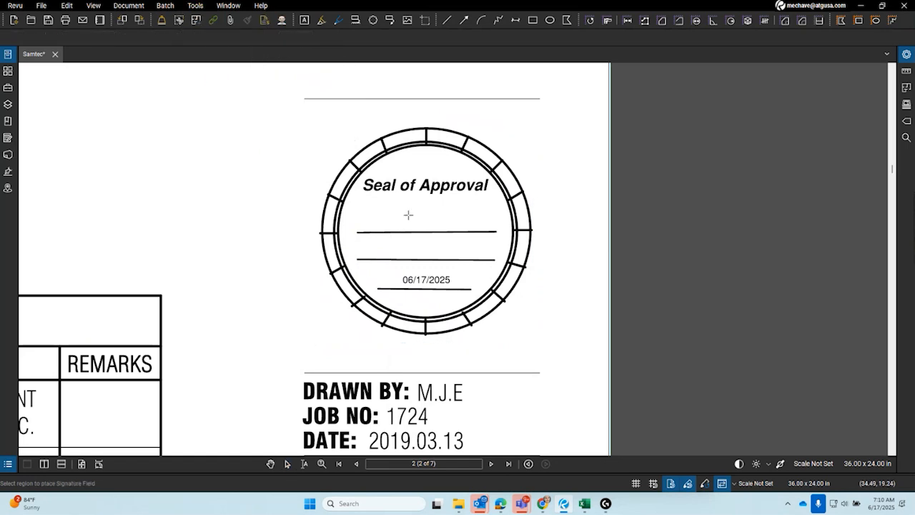
left_click_drag(403, 203, 444, 227)
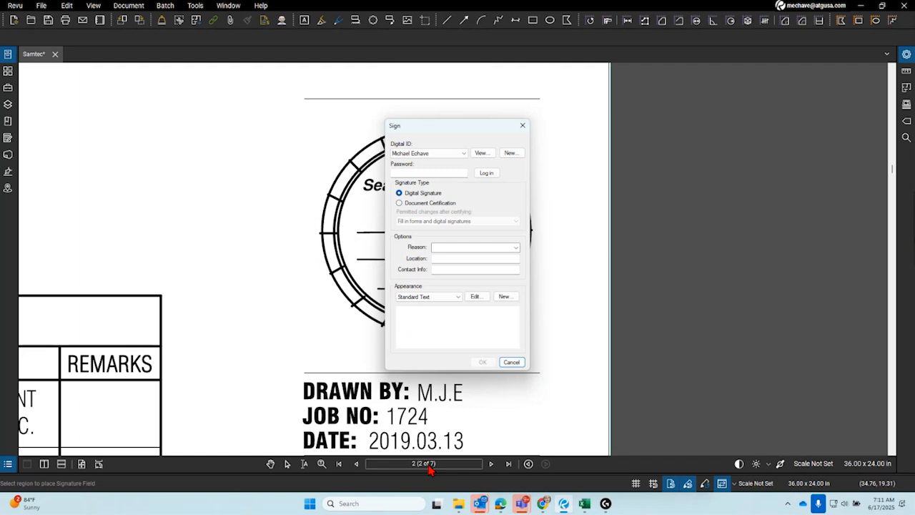
key("Escape")
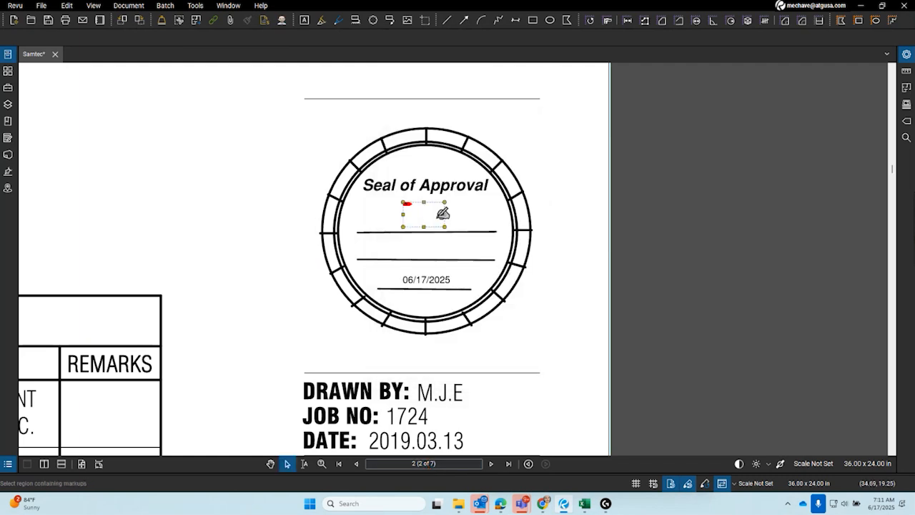
Try to select and reposition the empty signature field inside the Seal of Approval stamp
left_click(434, 213)
mouse_move(448, 207)
left_mouse_down()
mouse_move(420, 223)
mouse_move(450, 204)
mouse_move(412, 211)
mouse_move(419, 207)
left_mouse_up()
left_click(419, 207)
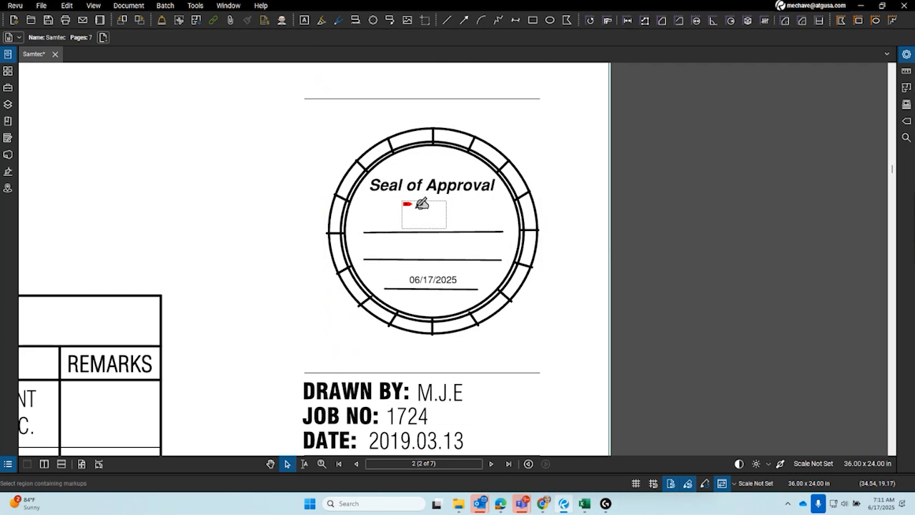
left_click(388, 209)
left_click(268, 165)
left_click_drag(259, 155, 507, 275)
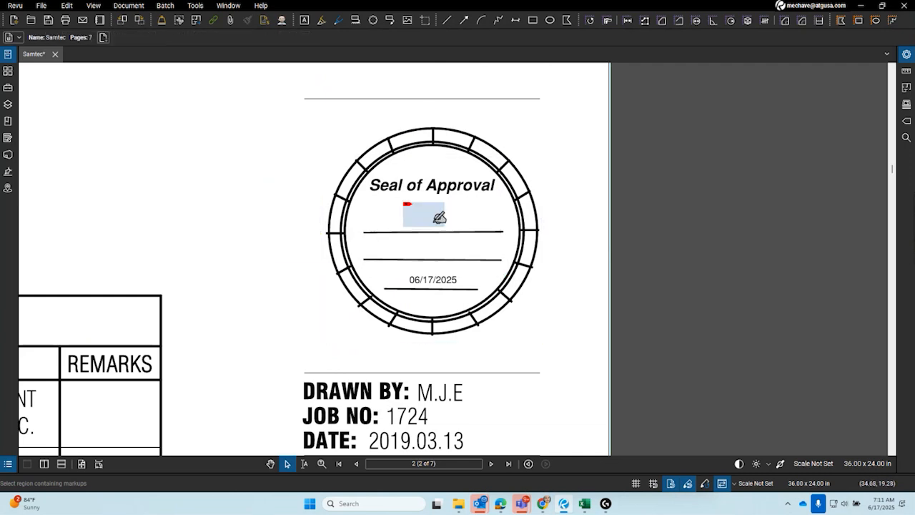
Delete the signature field from the document's list of form fields
left_click(8, 172)
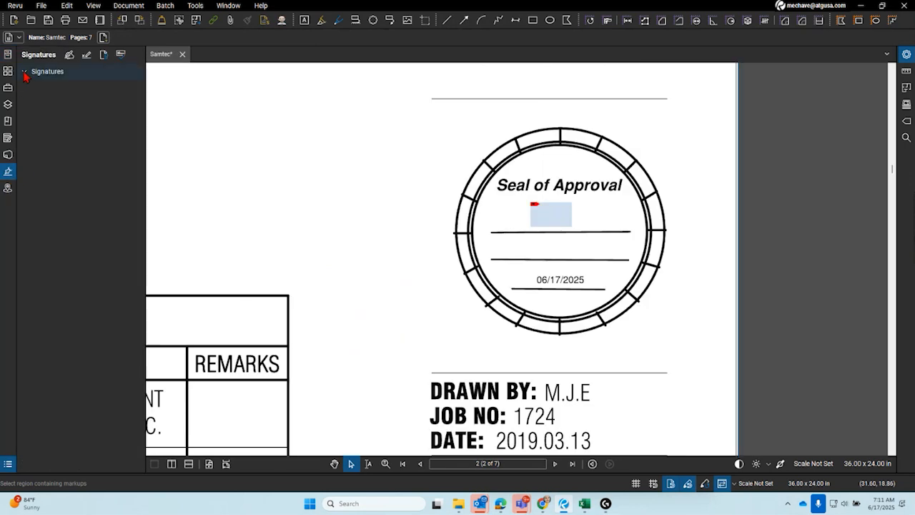
left_click(8, 188)
left_click(7, 172)
left_click(8, 138)
right_click(60, 106)
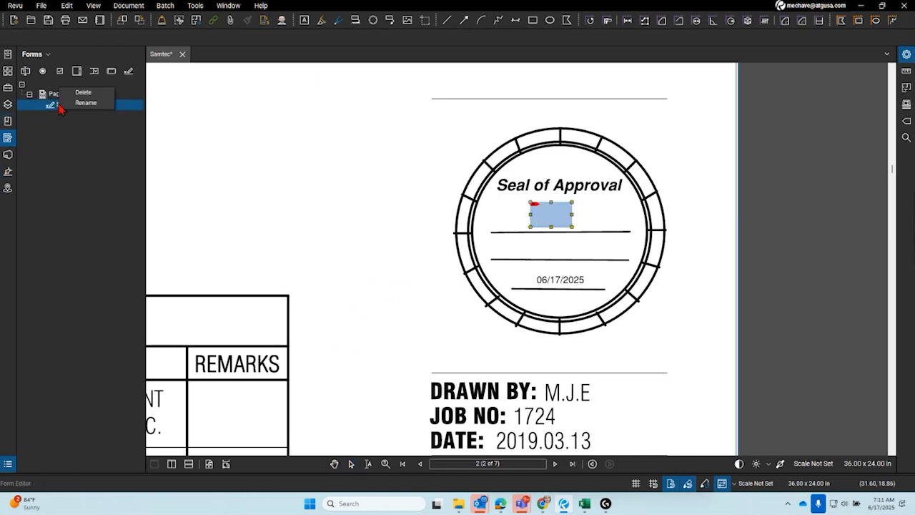
left_click(82, 94)
Shift the Seal of Approval stamp slightly left to recenter it between the title block lines
scroll(485, 239, "down", 2)
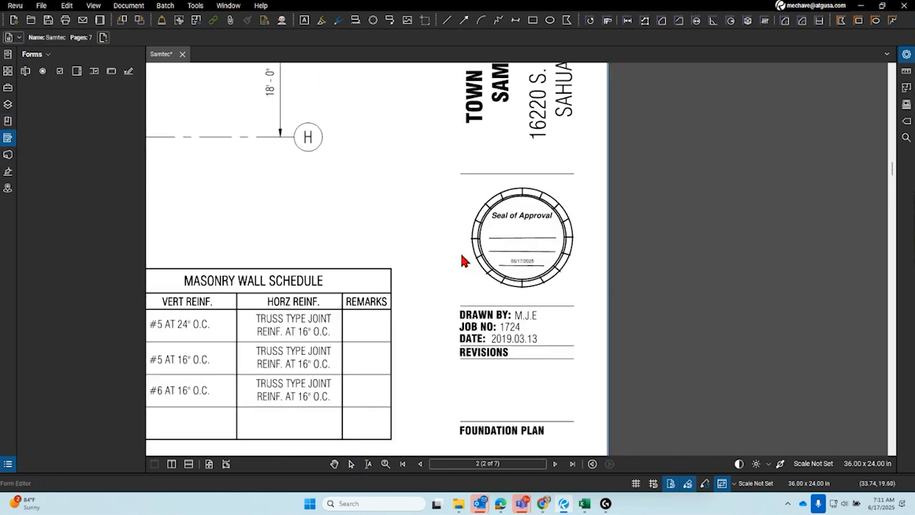
key("Escape")
left_click_drag(461, 198, 593, 296)
left_click_drag(491, 218, 488, 218)
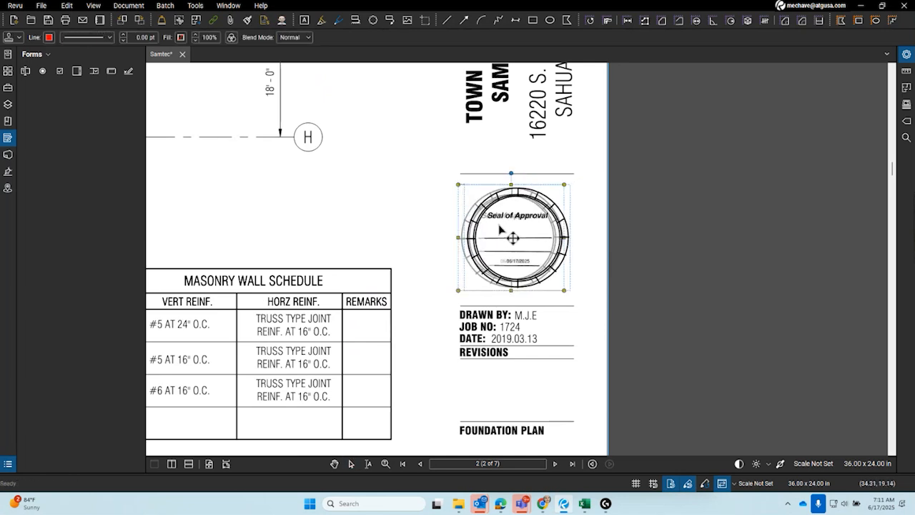
left_click(448, 222)
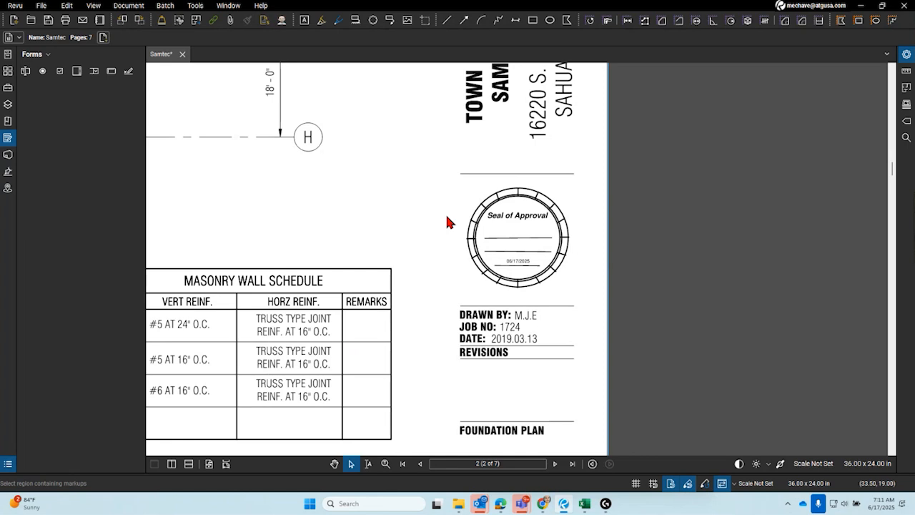
Delete the Seal of Approval stamp from the title block on page 2
left_click_drag(446, 176, 584, 311)
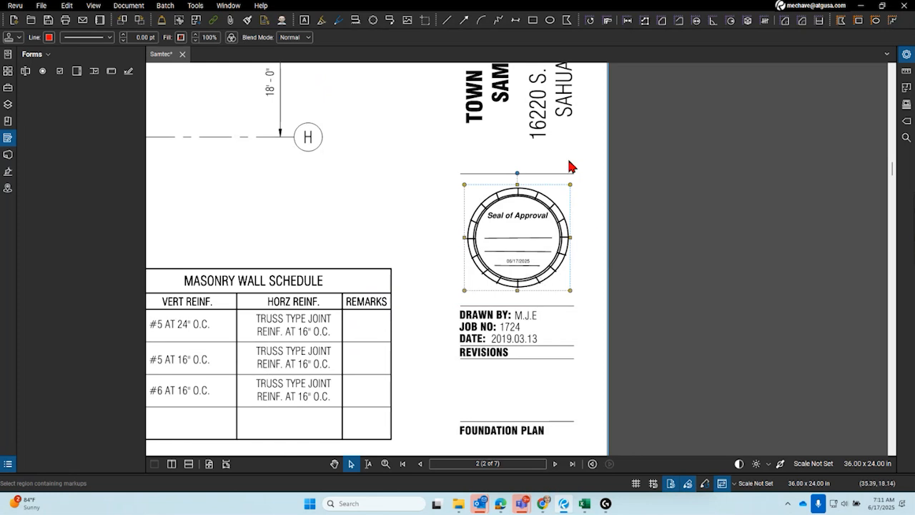
key("Delete")
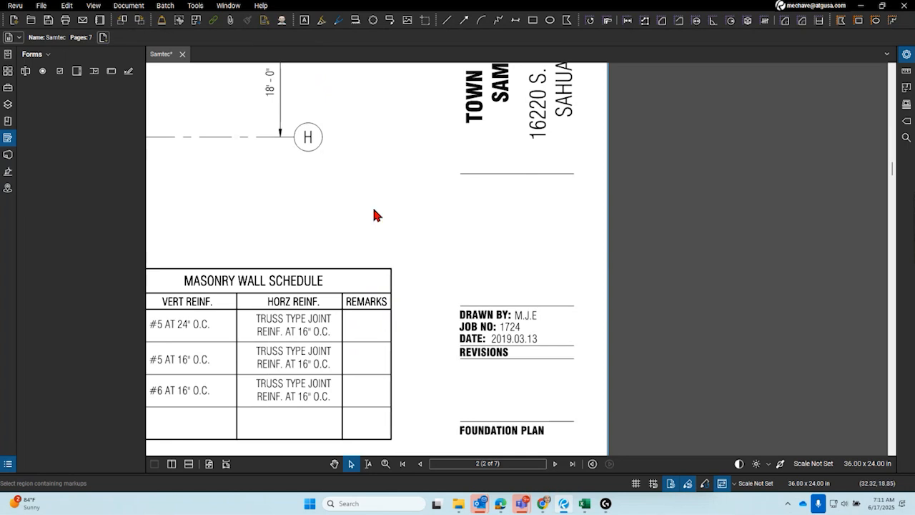
left_click_drag(372, 214, 425, 221)
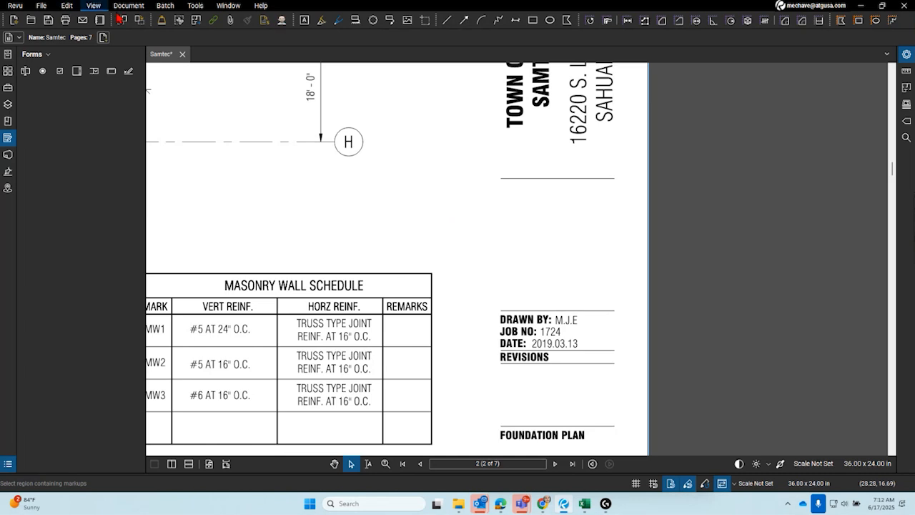
Save the drawing set and set up a batch Sign & Seal for all pages (1 - 7) of Samtec.pdf
left_click(131, 10)
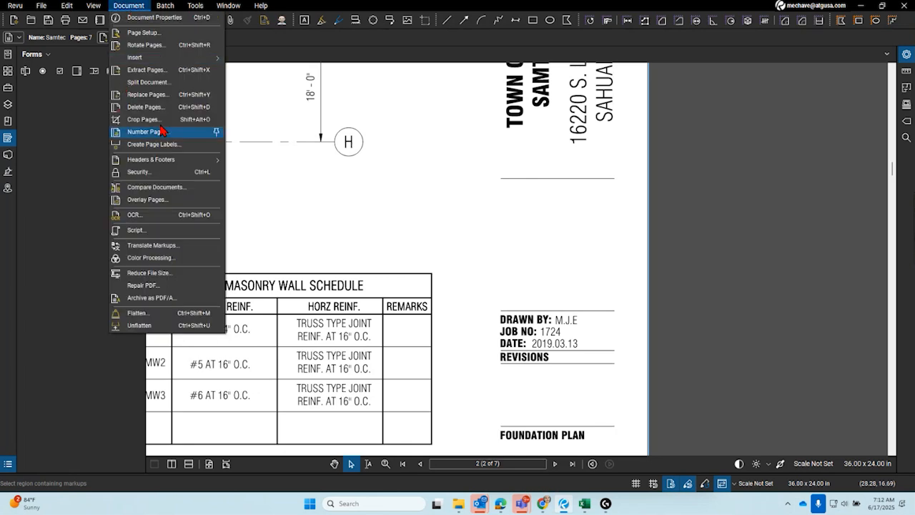
mouse_move(165, 6)
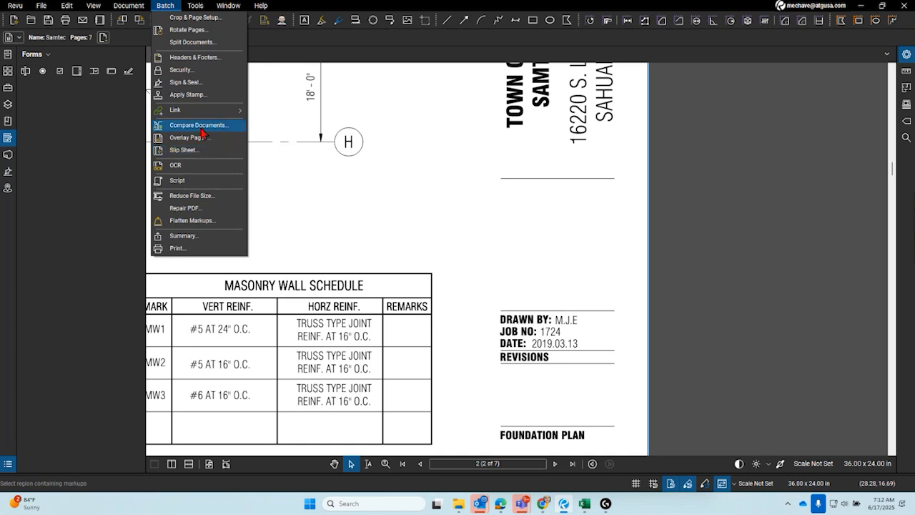
left_click(184, 83)
left_click(496, 280)
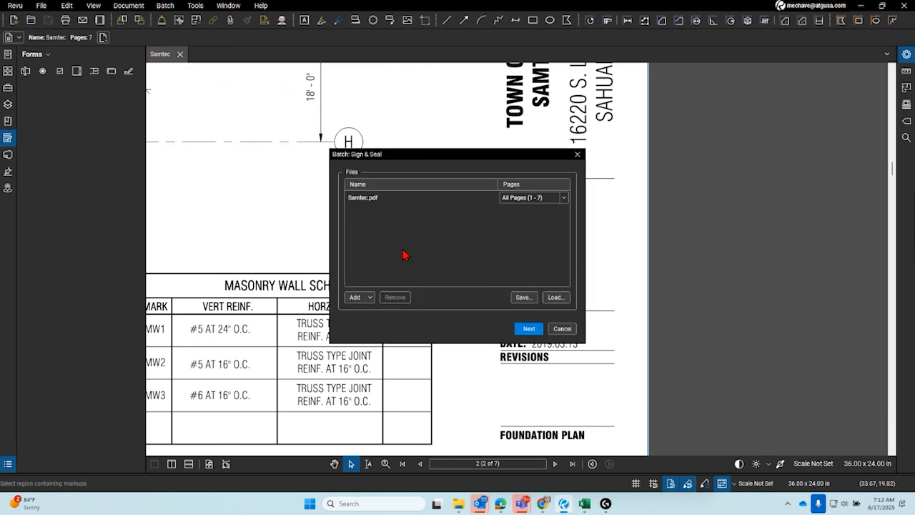
left_click(522, 329)
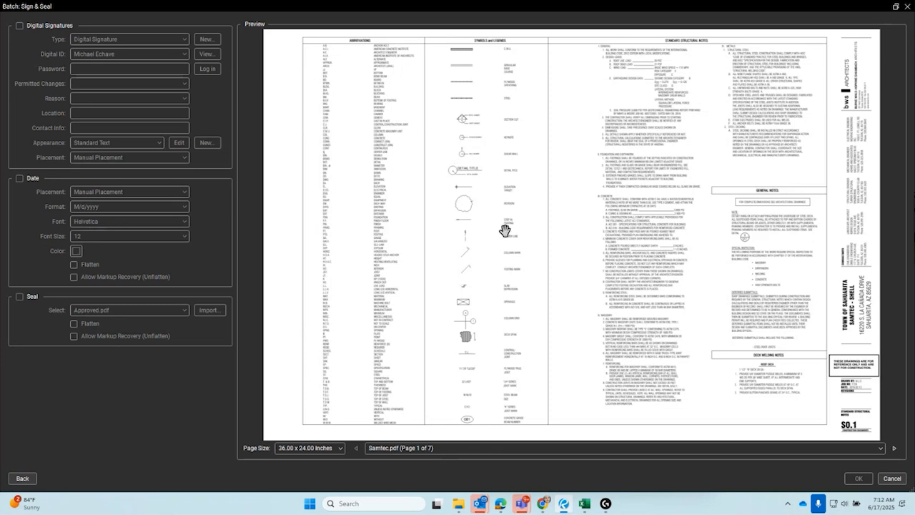
Enable digital signatures, move the signature box toward the middle of the page 1 preview, and select another stored digital ID
left_click(20, 25)
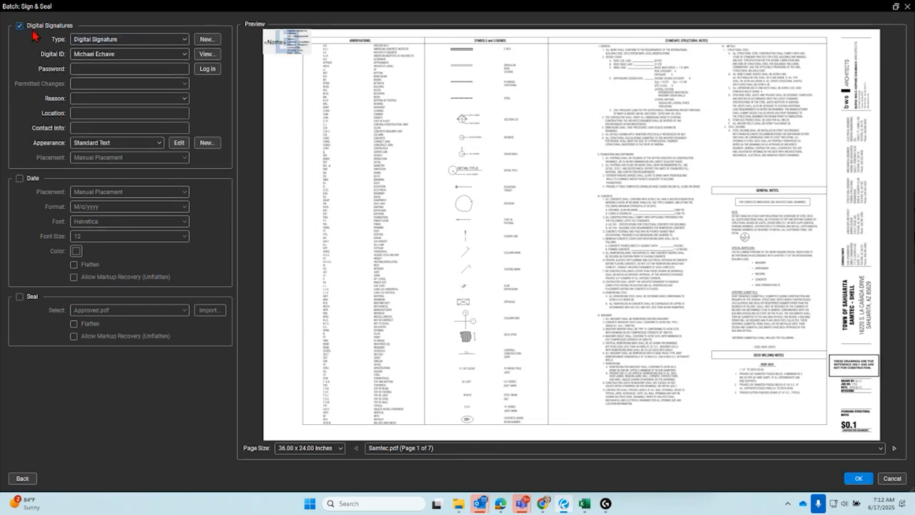
left_click_drag(280, 47, 502, 191)
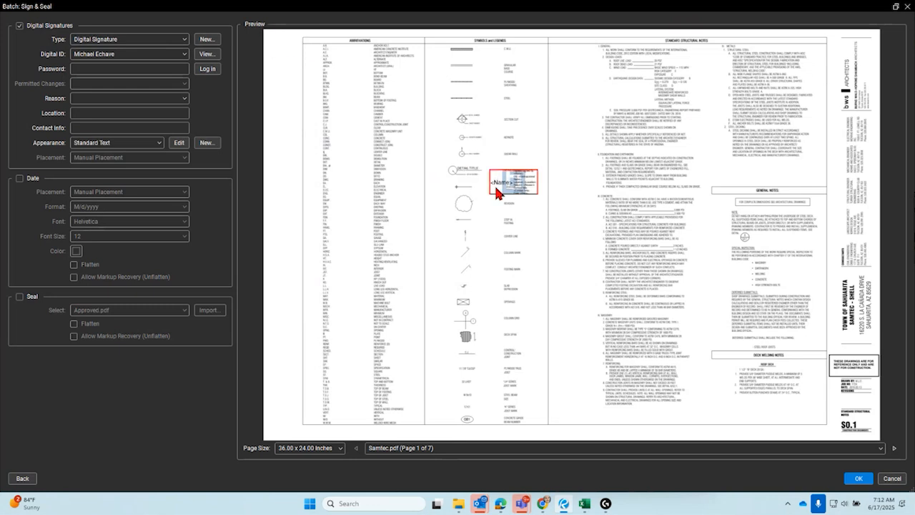
left_click(132, 62)
left_click(128, 86)
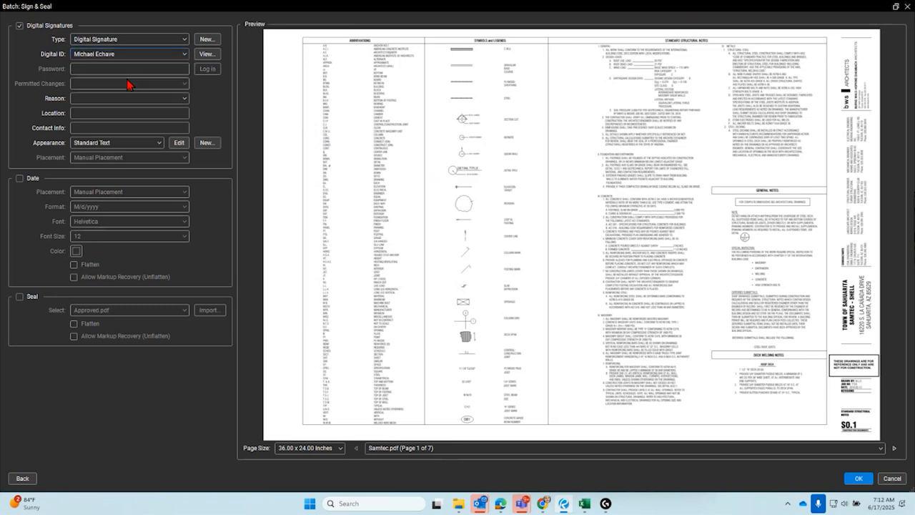
Switch between the stored digital IDs for the batch signature and choose the one that needs no password
left_click(119, 62)
left_click(121, 89)
left_click(132, 39)
left_click(140, 26)
left_click(121, 58)
left_click(120, 67)
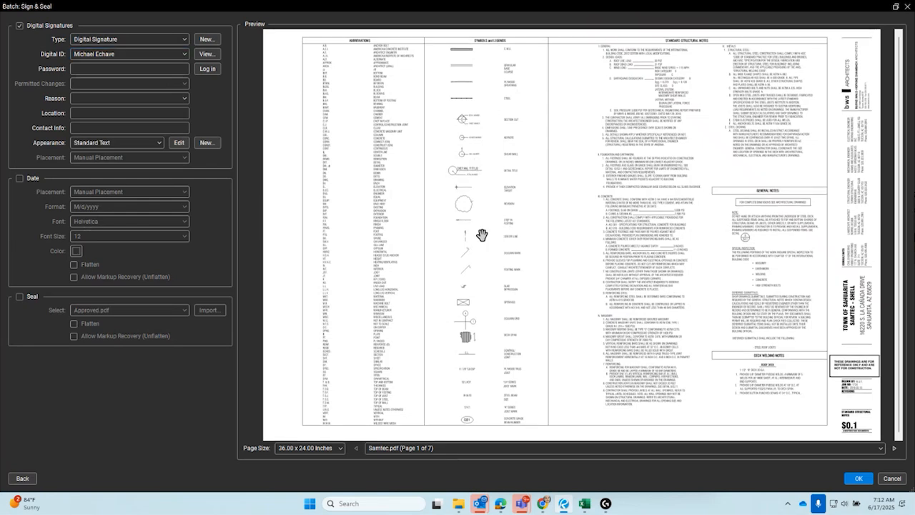
left_click(131, 57)
left_click(128, 86)
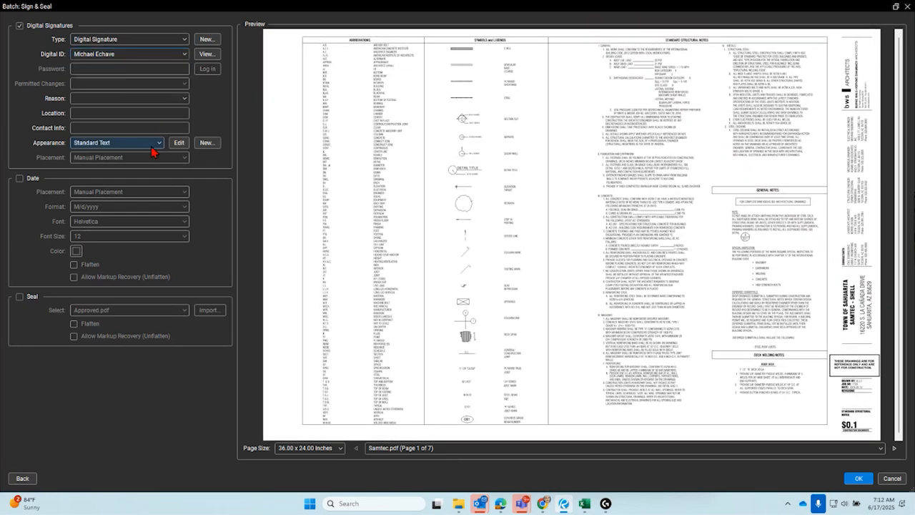
Set the batch signature's appearance to Seal, inspect the page preview, and cancel the batch Sign & Seal
left_click(121, 146)
left_click(116, 62)
left_click(118, 56)
left_click(122, 90)
left_click(132, 145)
left_click(87, 167)
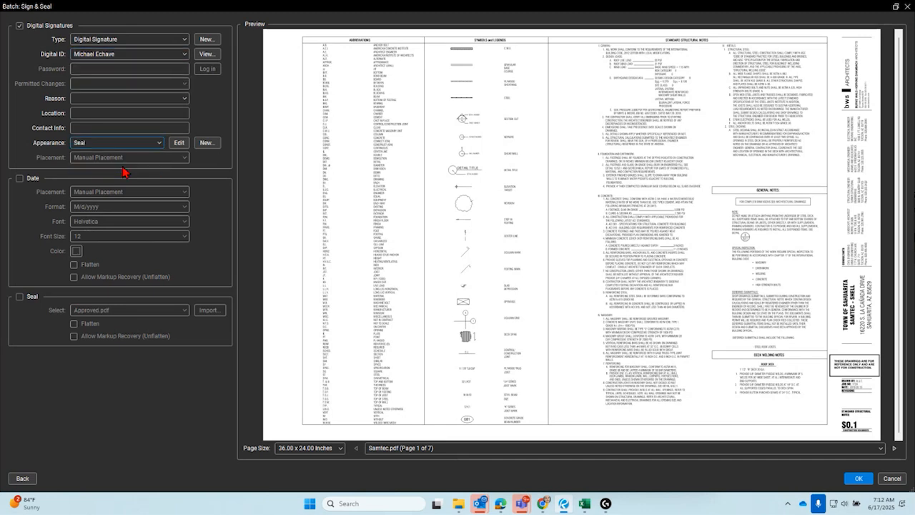
scroll(456, 184, "down", 2)
scroll(461, 188, "up", 2)
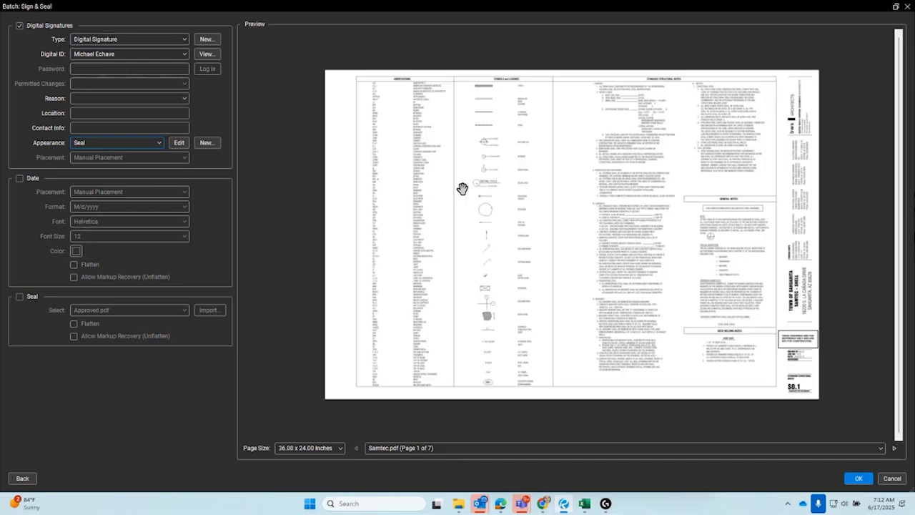
scroll(463, 189, "down", 2)
key("Escape")
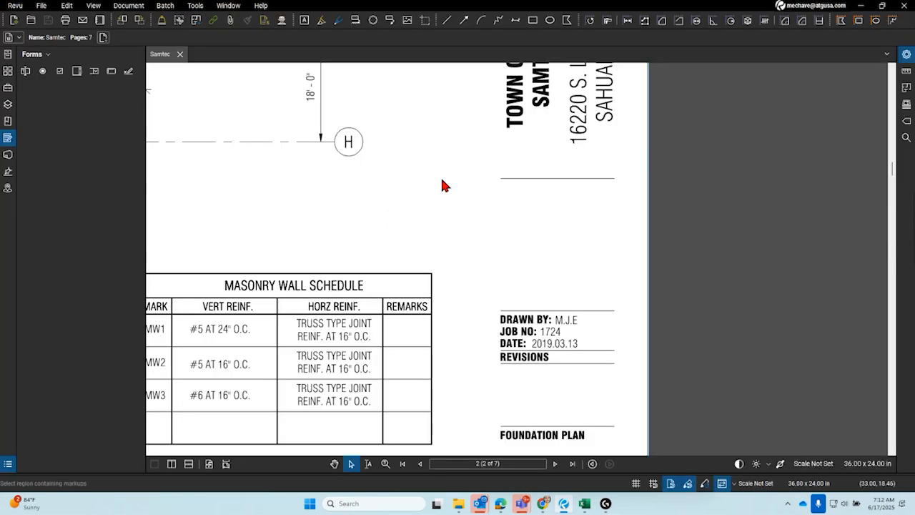
Restart batch Sign & Seal for Samtec.pdf, enable digital signatures, and try resizing and moving the signature box on page 1
left_click(165, 6)
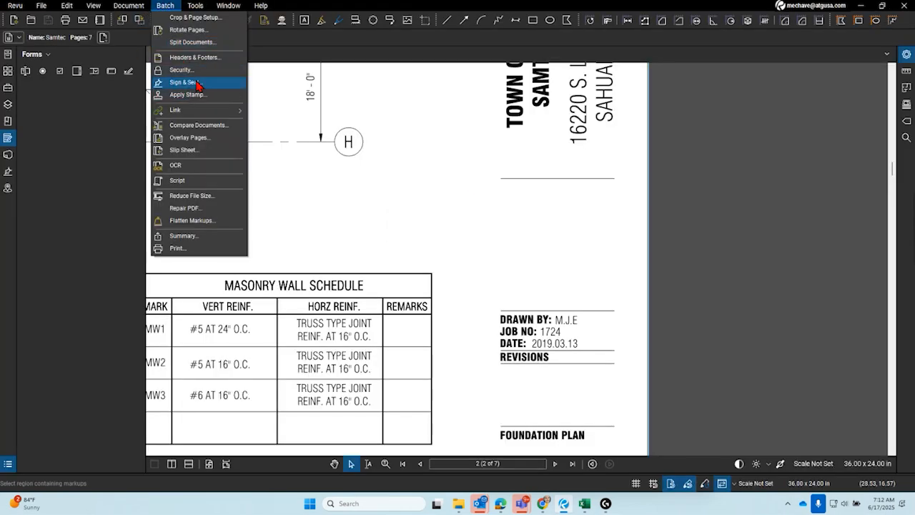
left_click(199, 84)
left_click(523, 330)
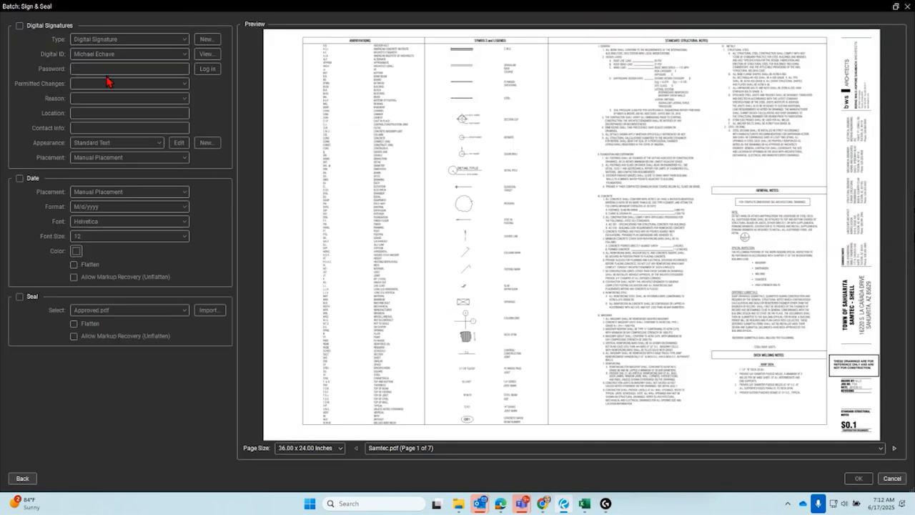
left_click(38, 27)
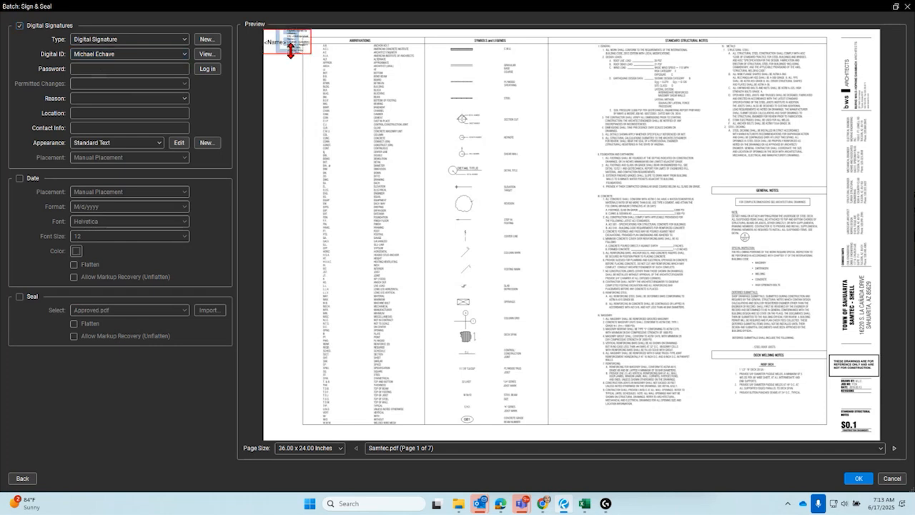
left_click(299, 67)
left_click_drag(288, 74, 288, 47)
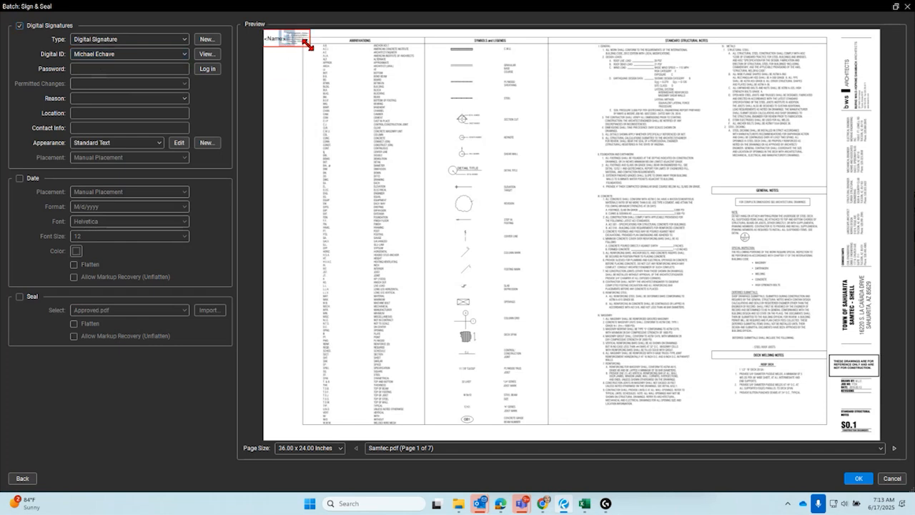
left_click_drag(291, 41, 294, 106)
Choose the digital ID that needs no password and try a different appearance for the batch signature
left_click(134, 69)
left_click(132, 54)
left_click(130, 90)
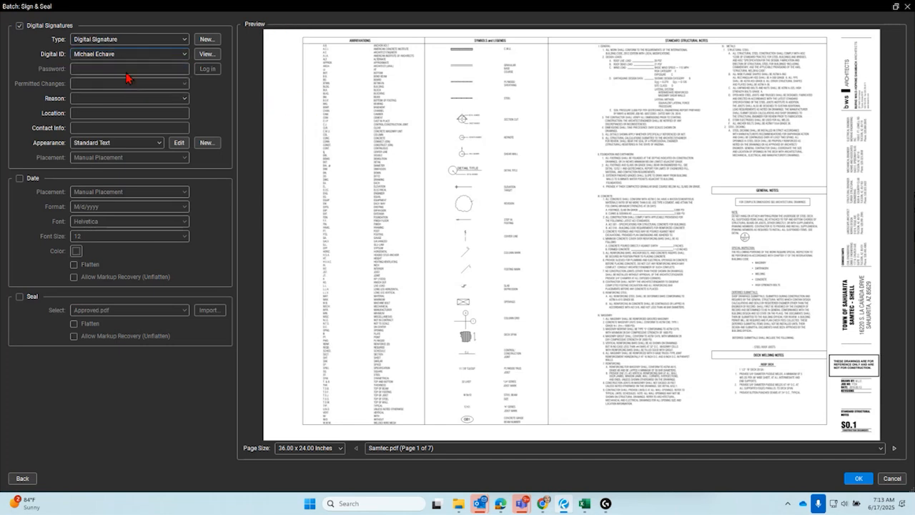
left_click(121, 61)
left_click(122, 90)
left_click(137, 143)
left_click(133, 155)
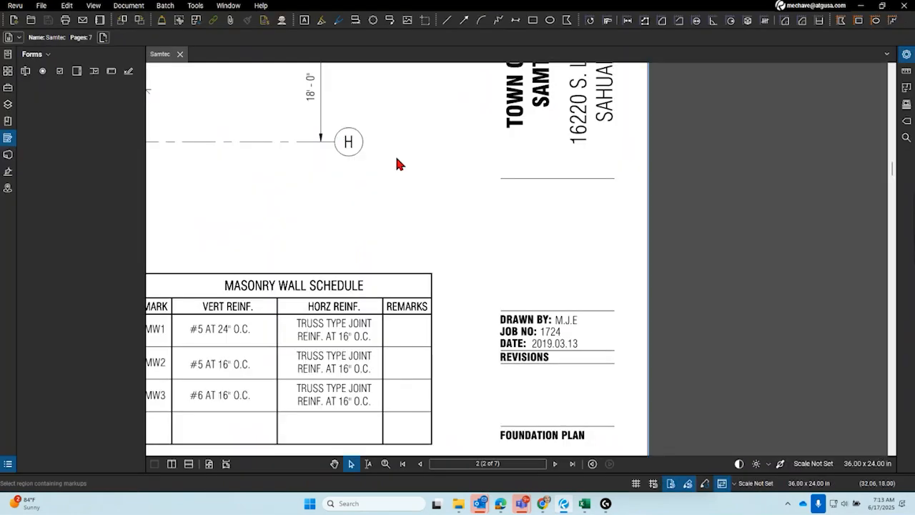
Open batch Sign & Seal again for Samtec.pdf, enable digital signatures, and reposition the signature box within the abbreviations column of page 1
scroll(395, 154, "down", 3)
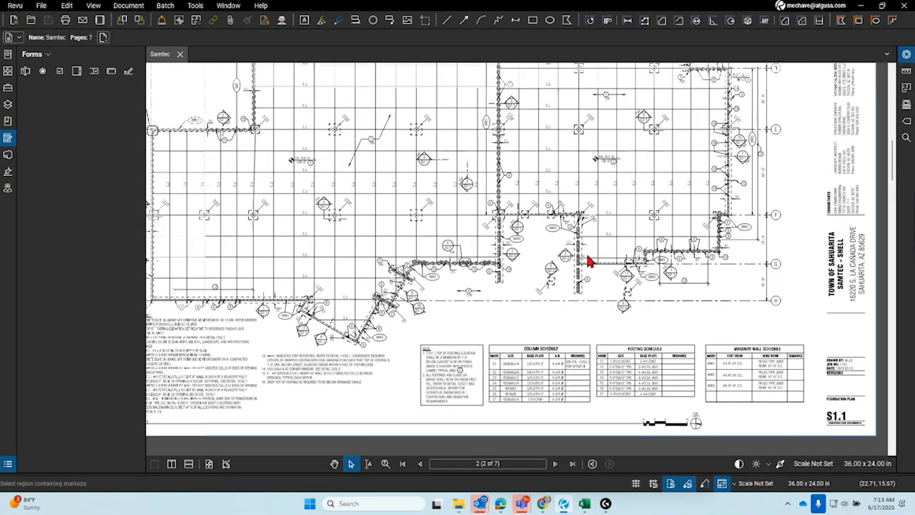
left_click(165, 5)
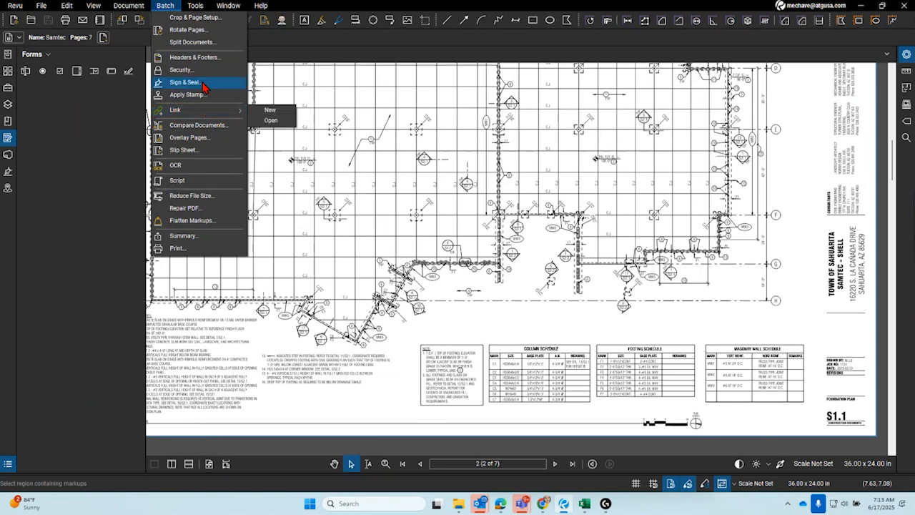
left_click(202, 84)
left_click(527, 329)
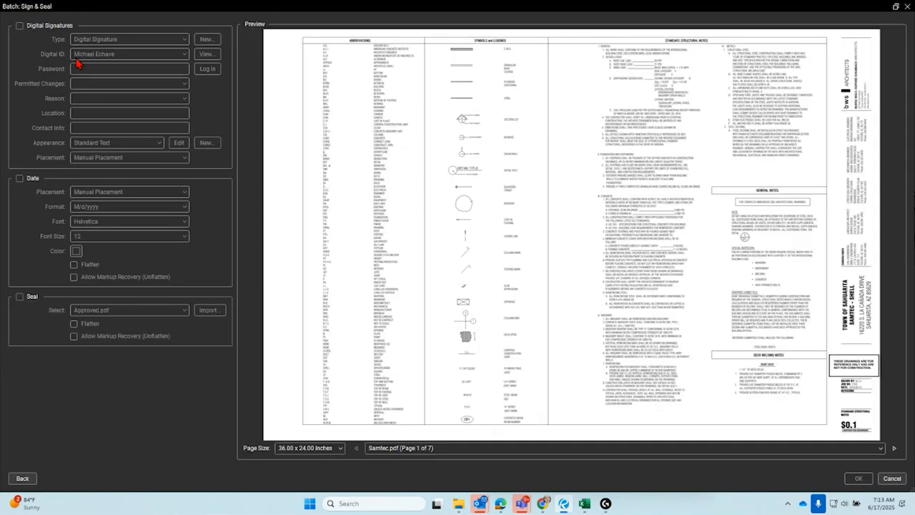
left_click(44, 26)
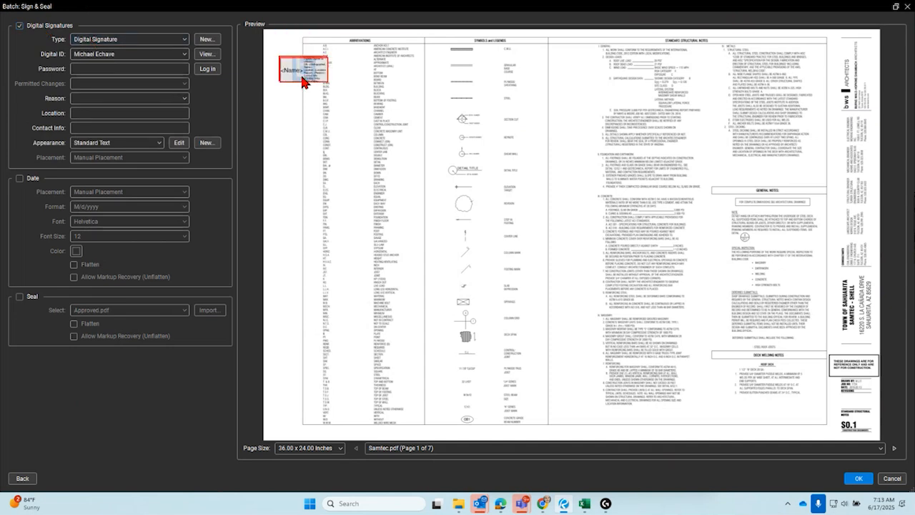
left_click(400, 170)
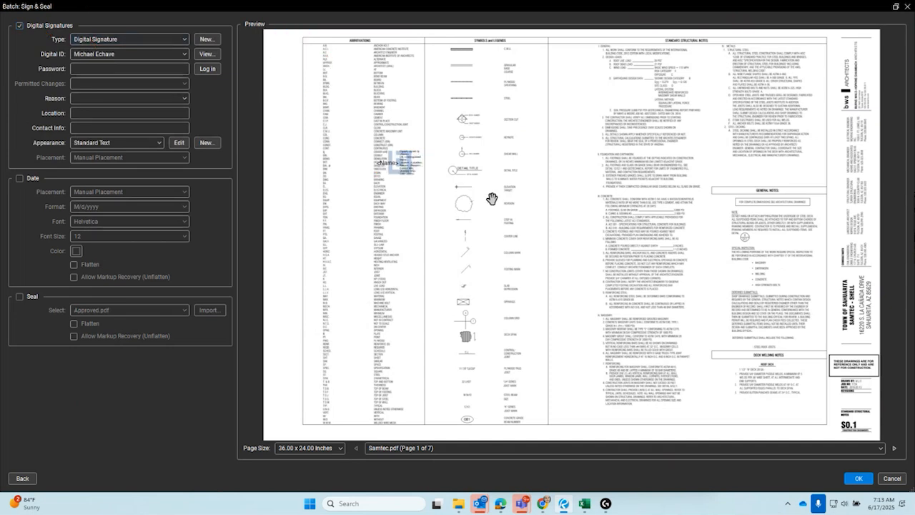
Switch to Windows Calculator, calculate 440 ÷ 12, and highlight the whole-number part of the result
left_click(359, 498)
type("ca")
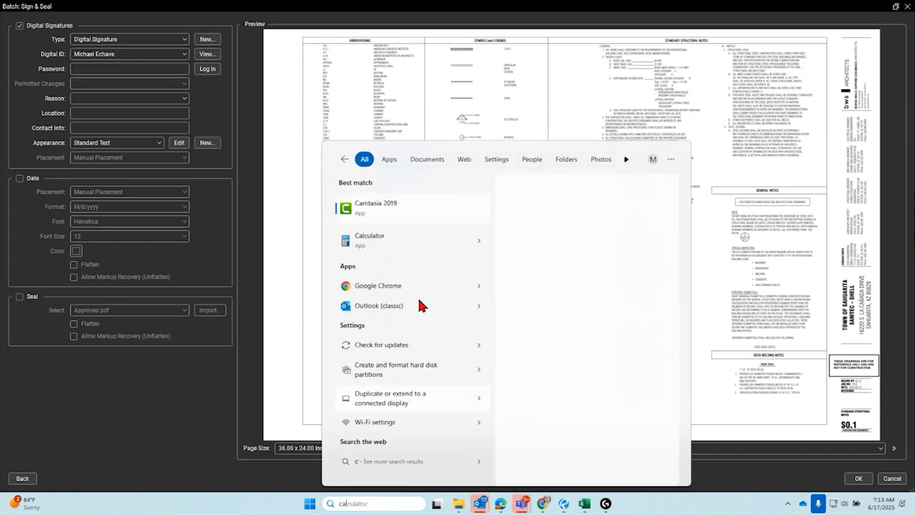
left_click(404, 208)
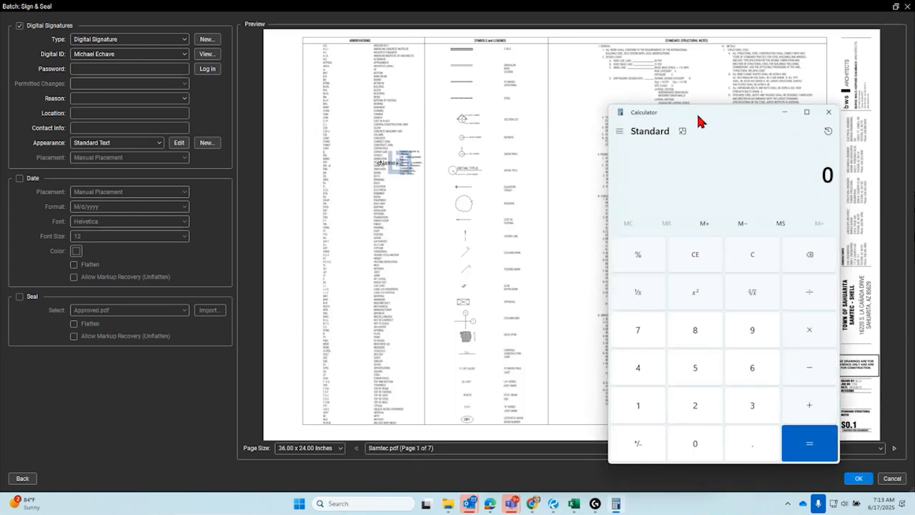
type("440")
type("/12")
key("Return")
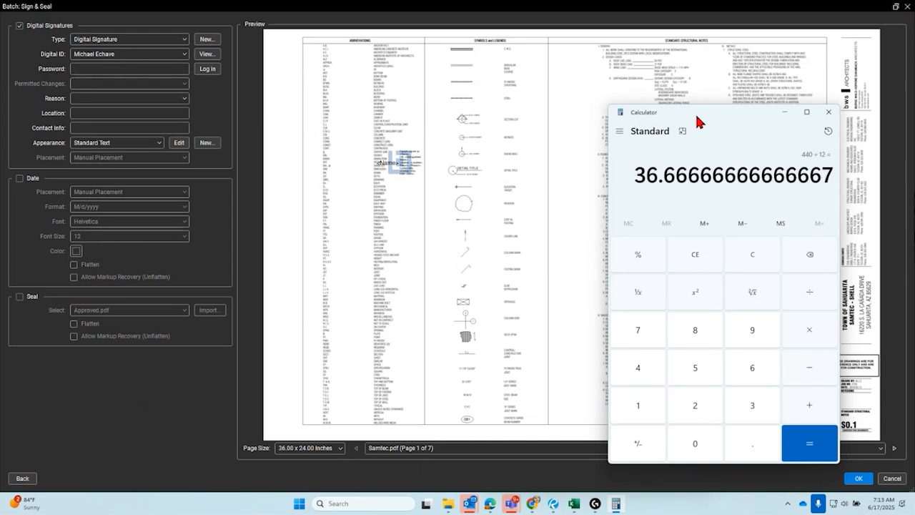
left_click_drag(695, 112, 397, 93)
left_click_drag(337, 157, 353, 158)
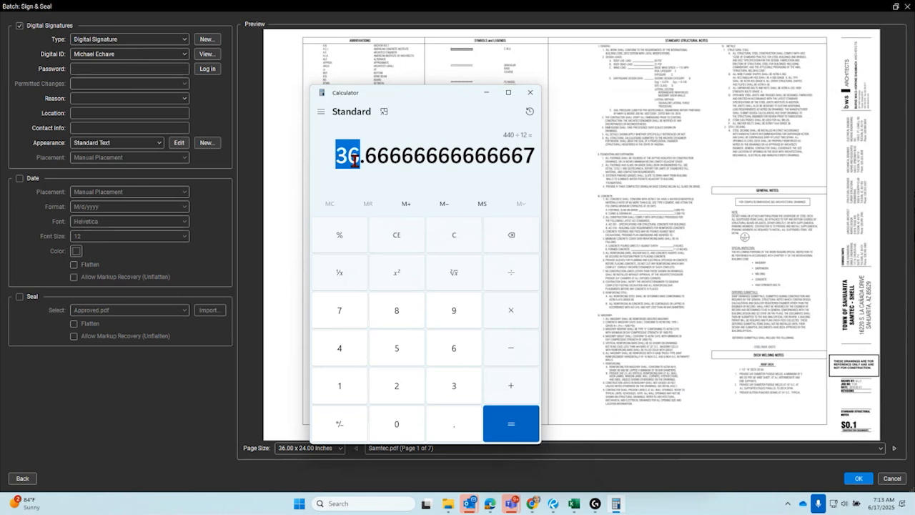
left_click(355, 160)
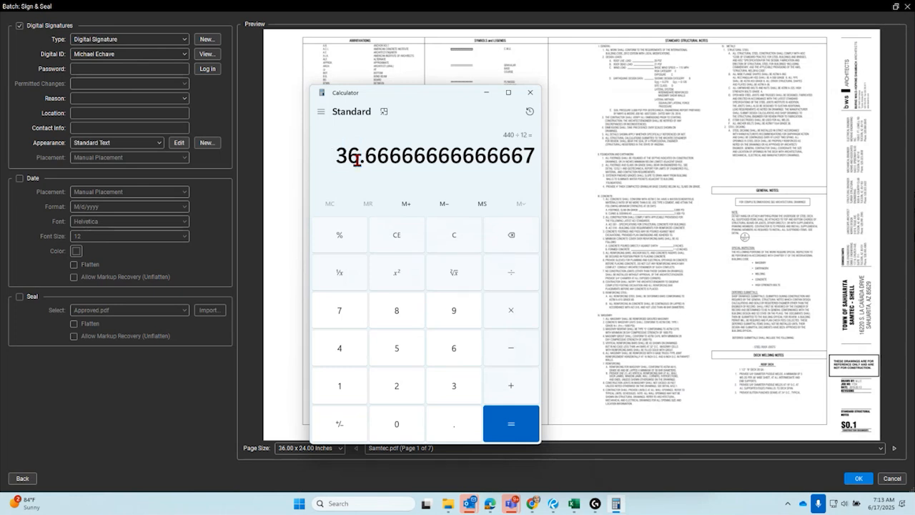
left_click_drag(358, 160, 335, 154)
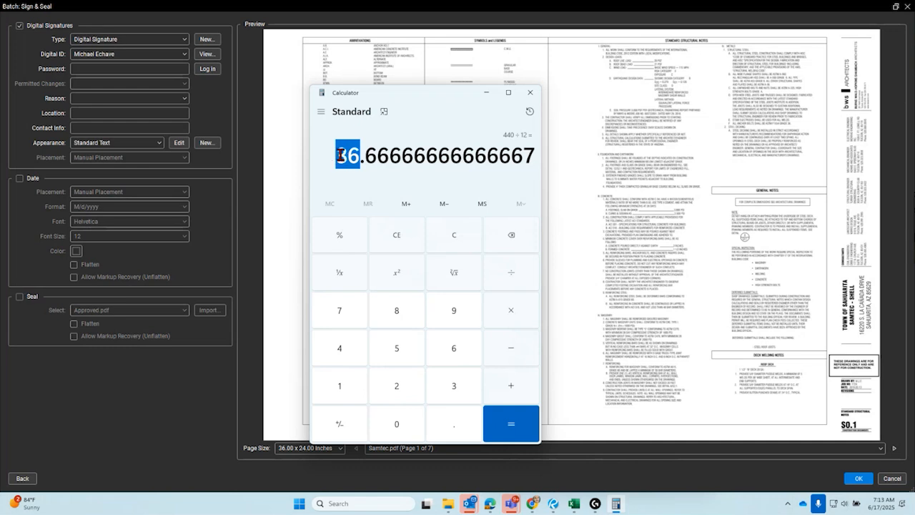
left_click(487, 94)
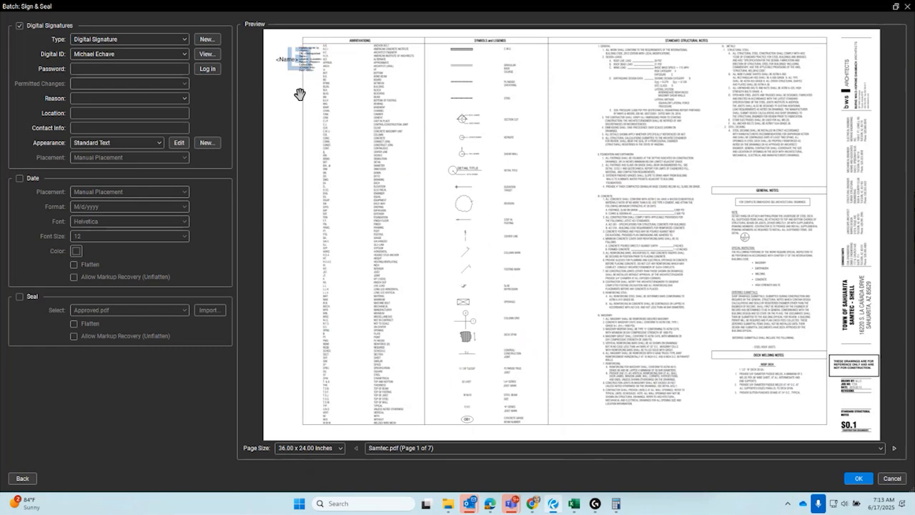
Return to Calculator and calculate 36 ÷ 160
scroll(300, 95, "up", 1)
scroll(301, 91, "down", 2)
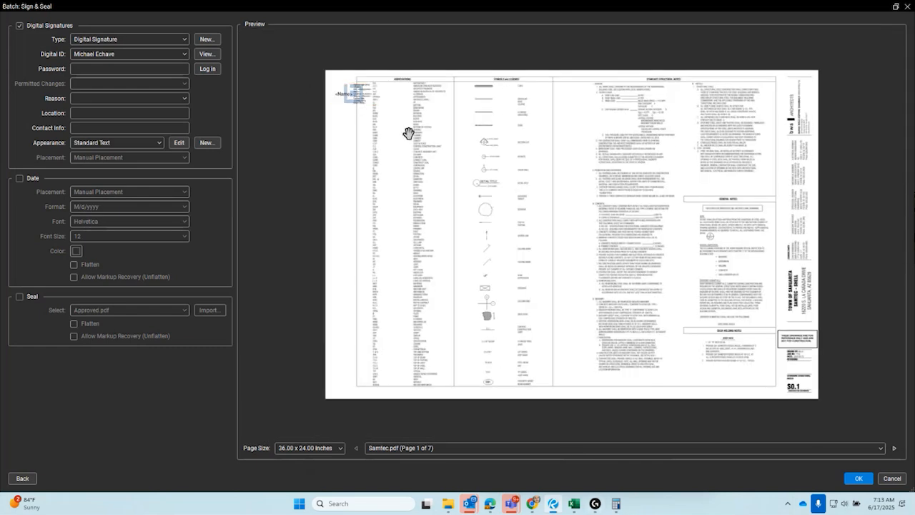
left_click(616, 504)
left_click(358, 158)
left_click_drag(357, 157, 331, 157)
key("ctrl")
key("ctrl")
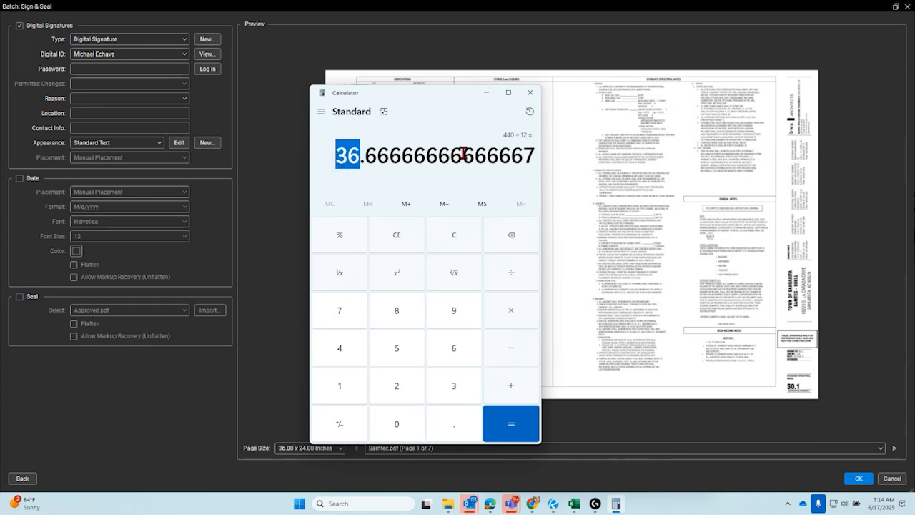
left_click(451, 235)
type("36 ÷ ")
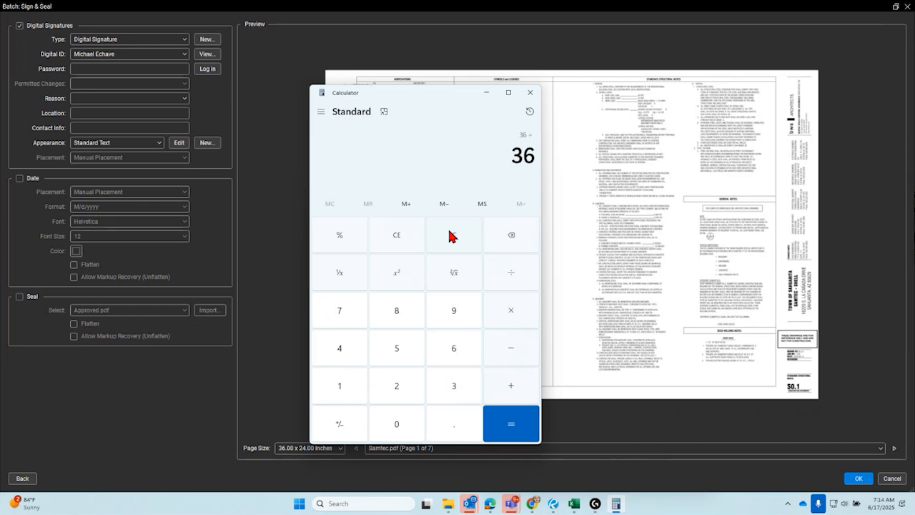
type("160")
key("Return")
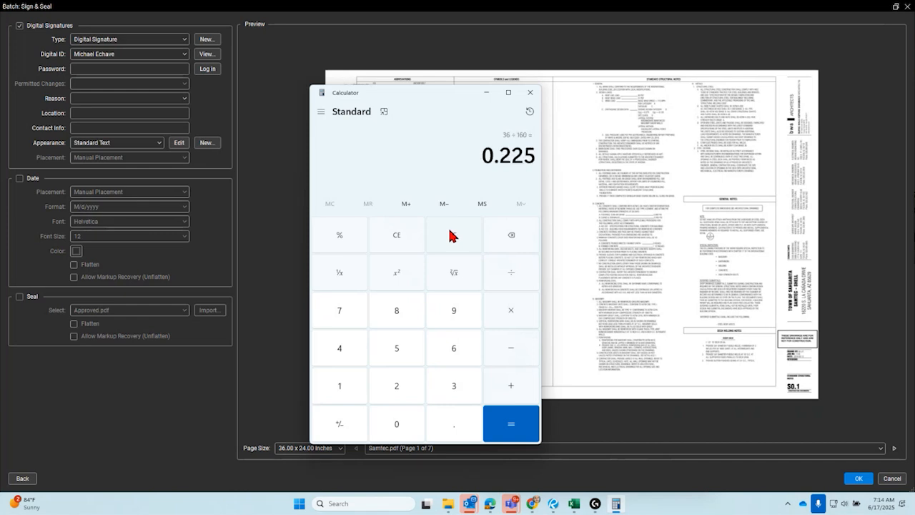
left_click(486, 94)
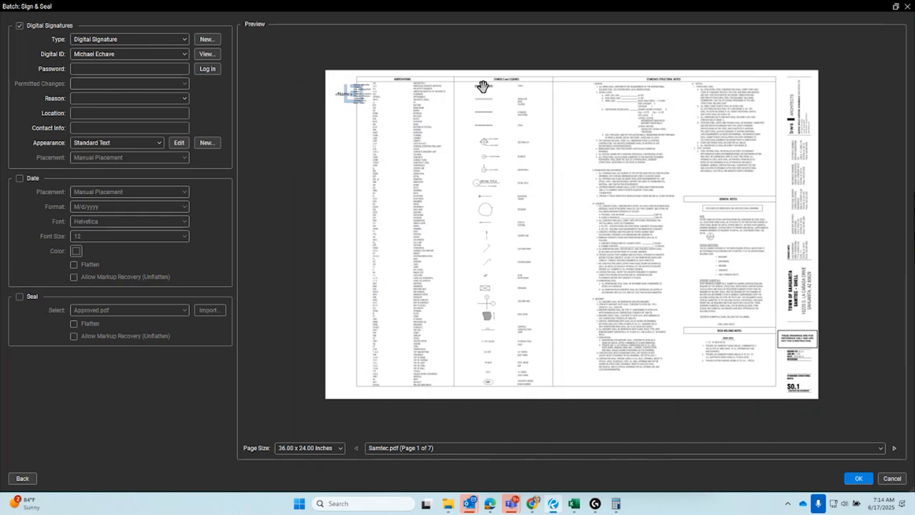
Move the signature box over the boxed reference-only note in page 1's title block
scroll(483, 86, "up", 4)
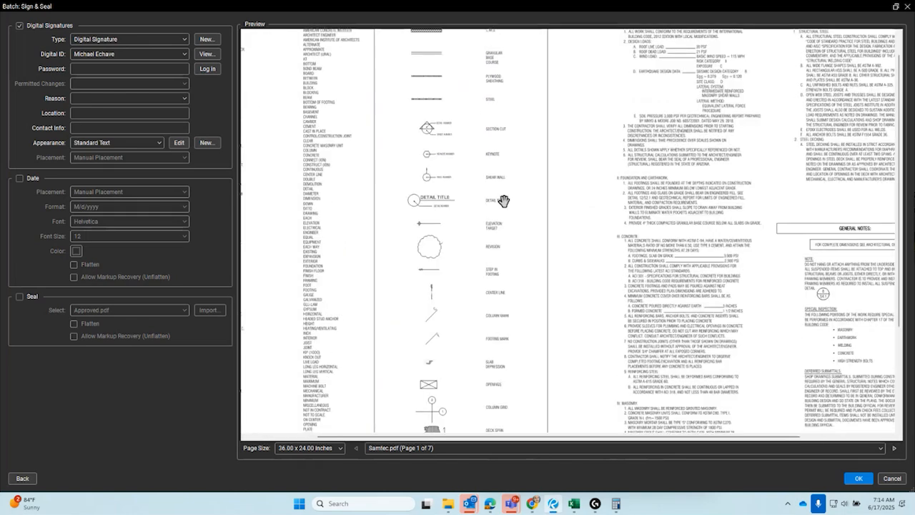
scroll(402, 147, "down", 4)
mouse_move(319, 72)
left_mouse_down()
mouse_move(312, 67)
mouse_move(836, 366)
mouse_move(863, 367)
left_mouse_up()
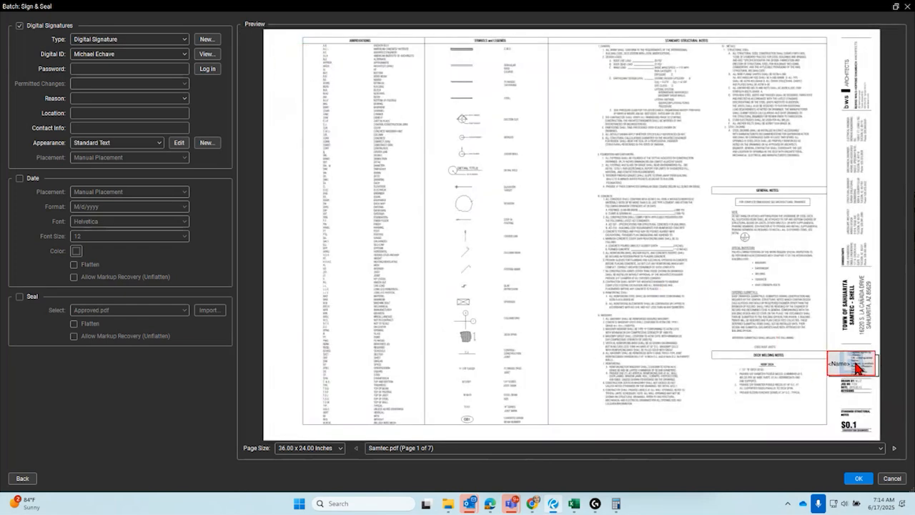
Enable the seal using Seal.pdf and move the signature box out of the title block to the middle of the page
left_click(28, 300)
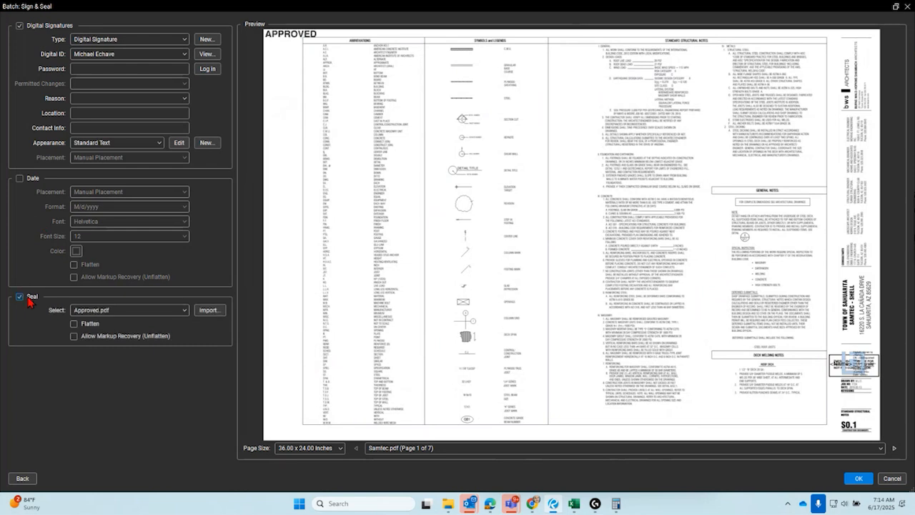
left_click(108, 310)
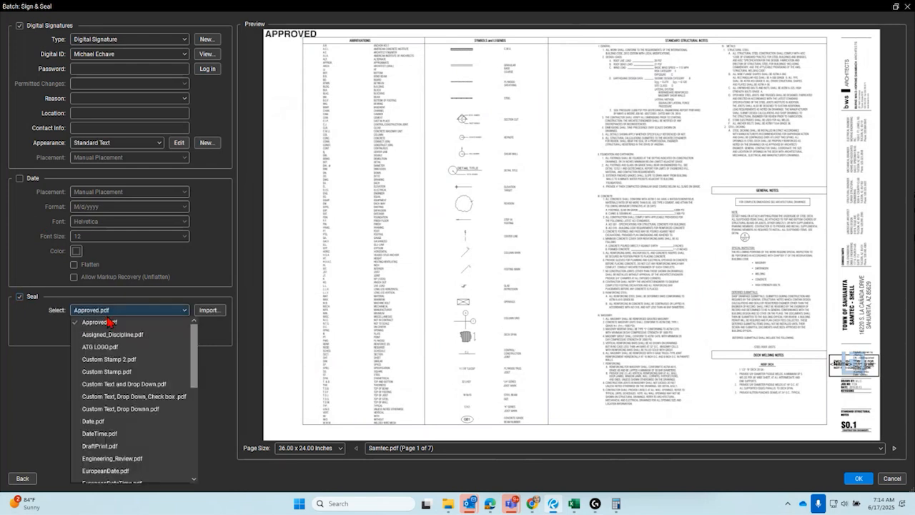
left_click(845, 368)
mouse_move(846, 370)
left_mouse_down()
mouse_move(829, 350)
mouse_move(524, 256)
mouse_move(560, 247)
left_mouse_up()
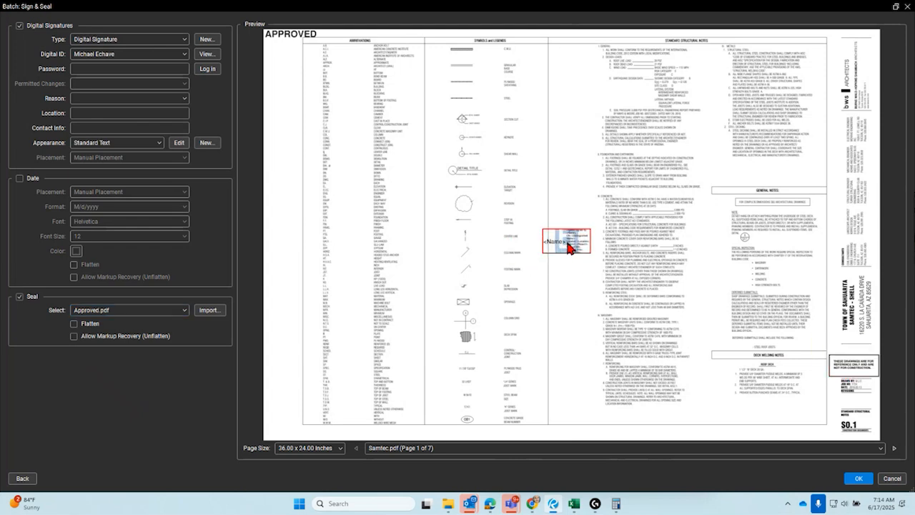
left_click(572, 246)
left_click(170, 313)
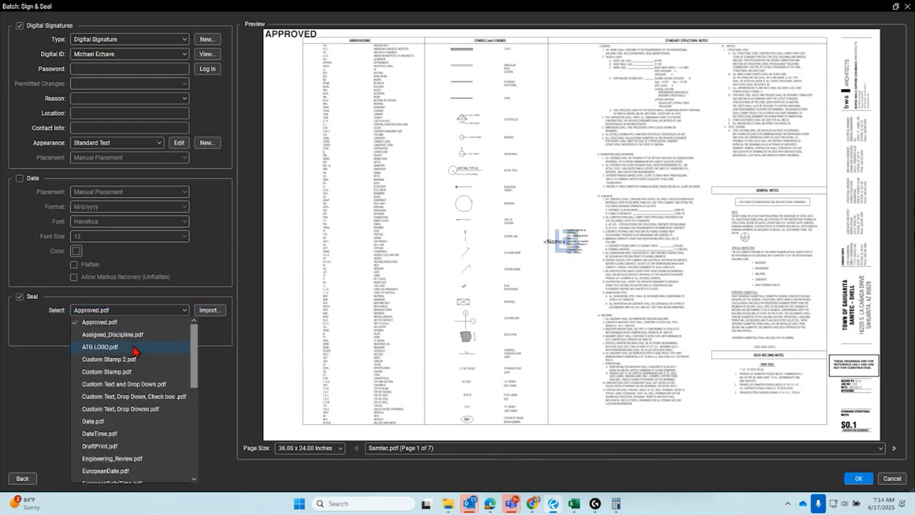
scroll(135, 350, "down", 8)
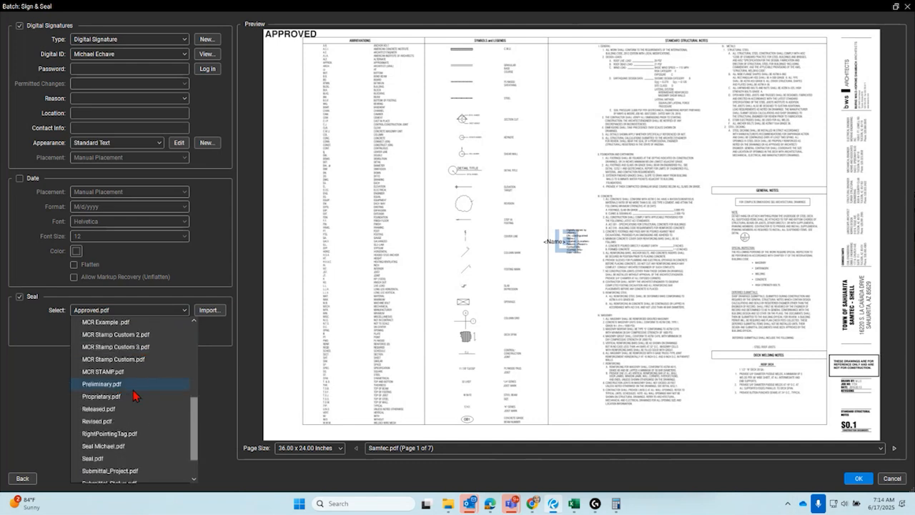
left_click(130, 421)
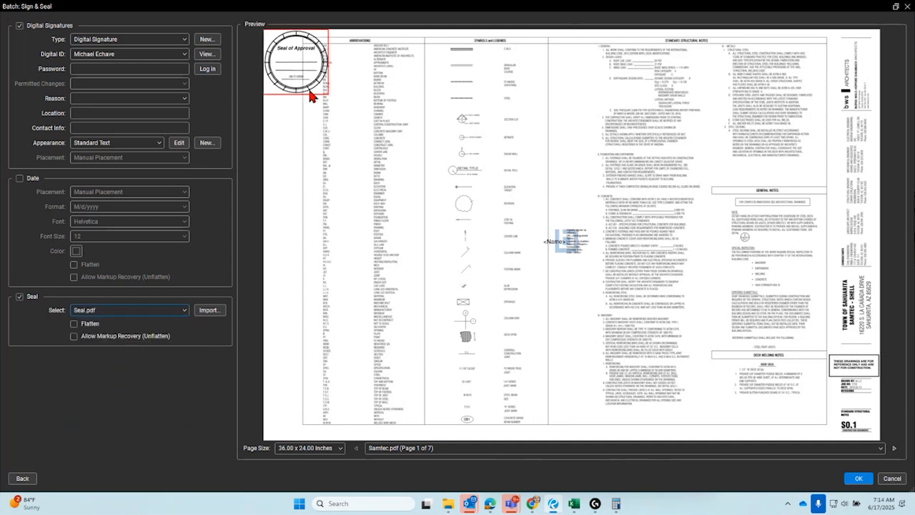
Shrink the seal to fit over the boxed reference-only note in the title block and place the signature box on top of it
mouse_move(321, 88)
left_mouse_down()
mouse_move(296, 55)
mouse_move(543, 208)
mouse_move(872, 371)
left_mouse_up()
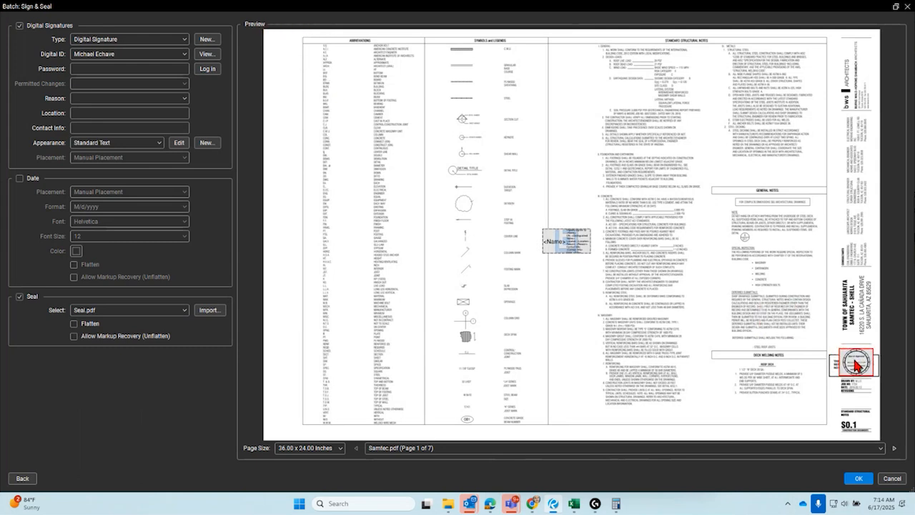
left_click_drag(564, 245, 729, 334)
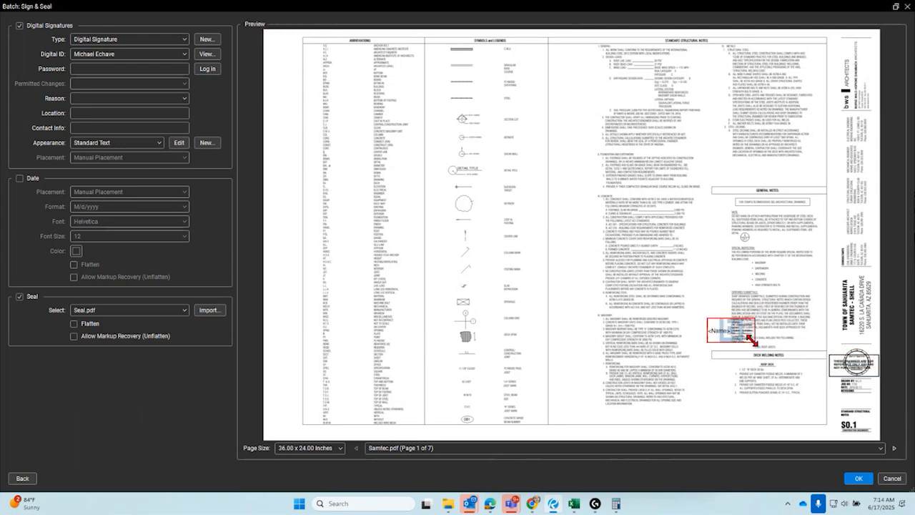
left_click_drag(719, 327, 862, 365)
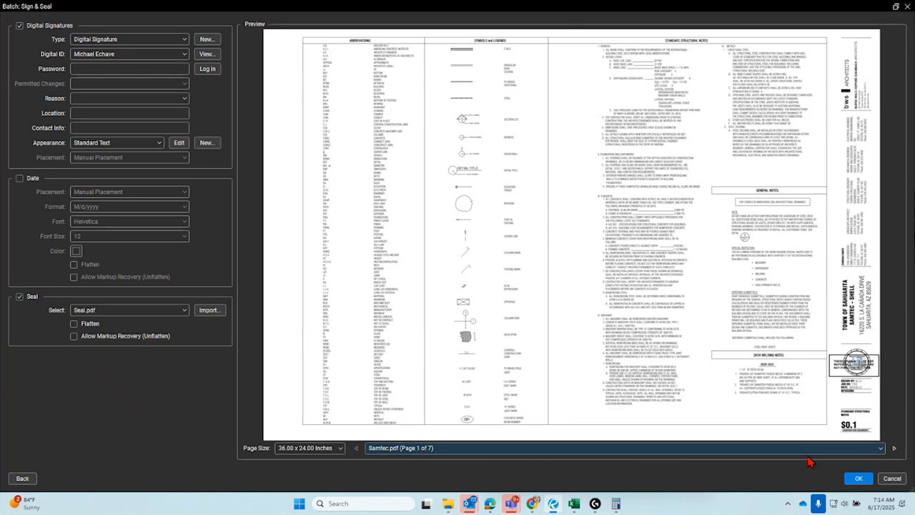
Log into the digital ID by entering its password, and run the batch Sign & Seal on Samtec.pdf
left_click(860, 477)
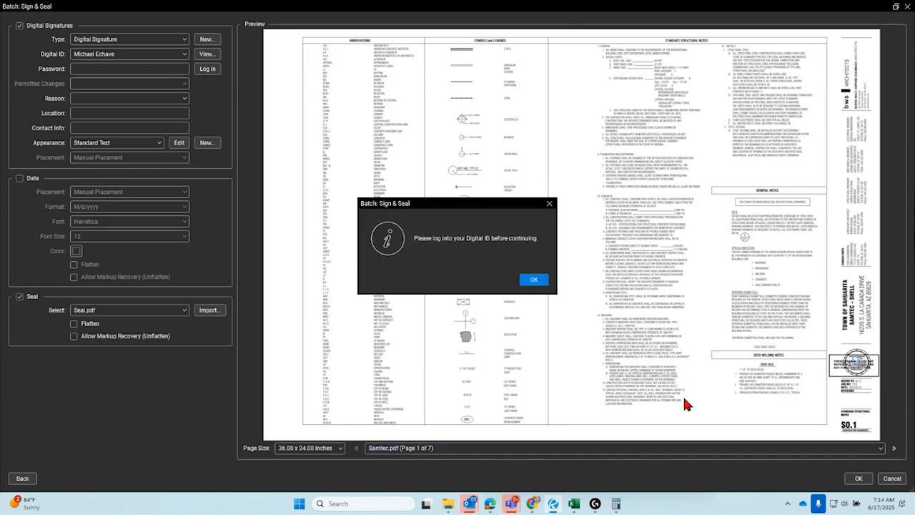
left_click(533, 281)
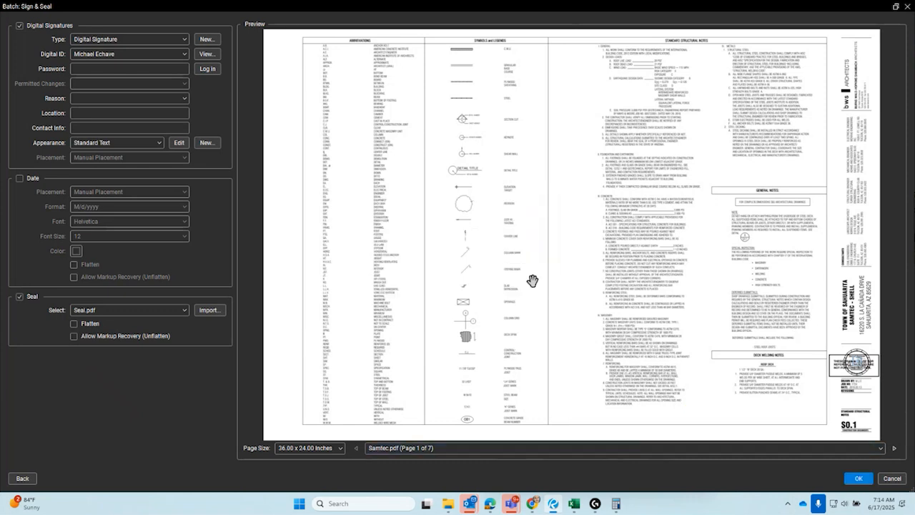
left_click(402, 450)
left_click(472, 473)
left_click(113, 69)
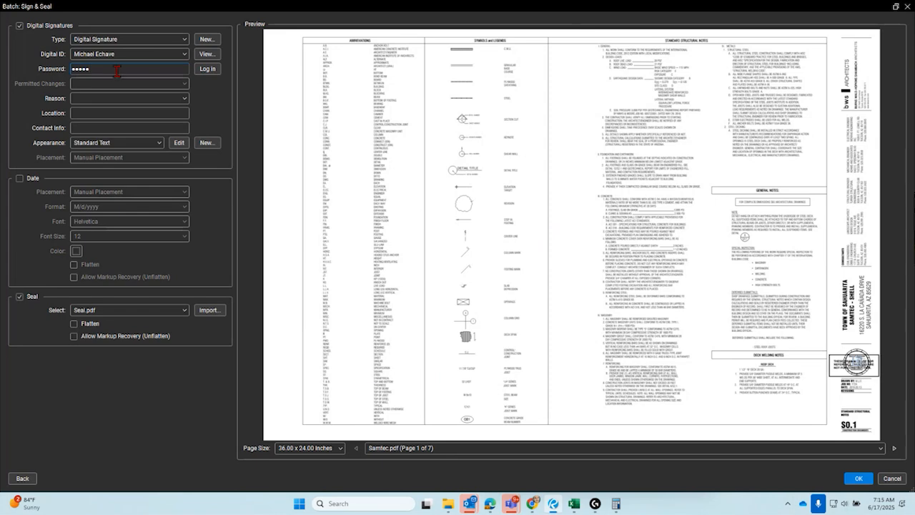
key("Return")
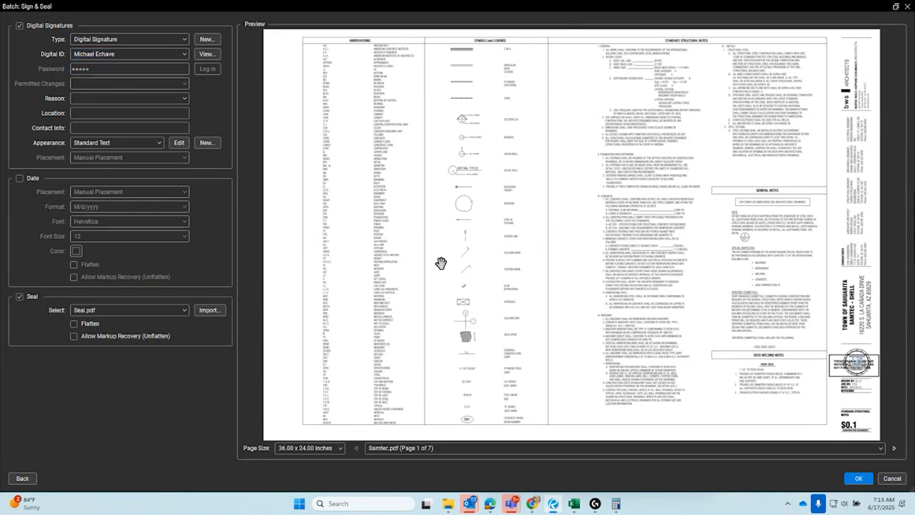
left_click(858, 479)
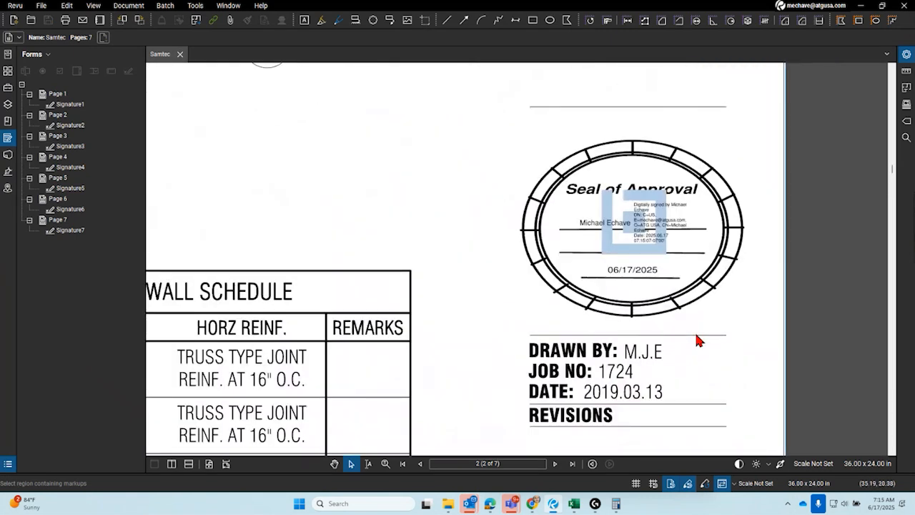
Page through the signed Samtec set and inspect the seal and signature placement on its sheets
left_click(554, 464)
left_click(555, 464)
left_click(554, 464)
left_click(554, 465)
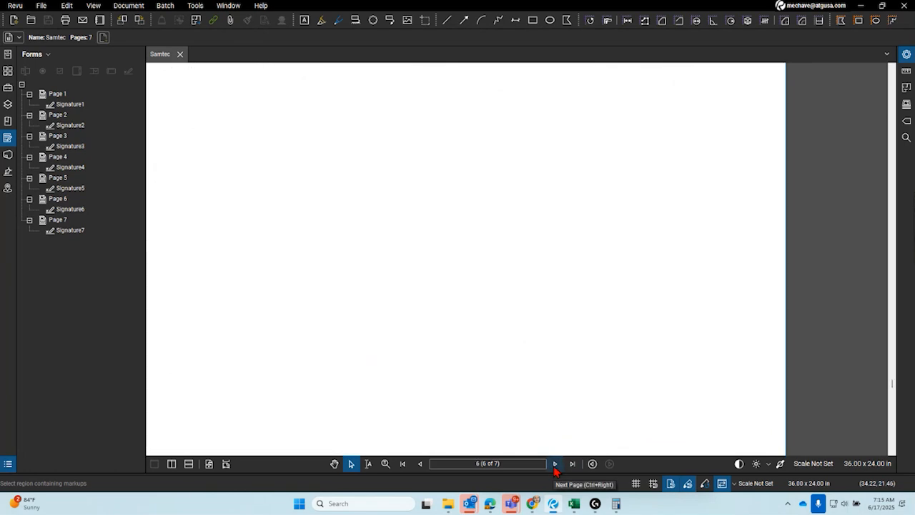
left_click(554, 464)
scroll(450, 246, "down", 3)
left_click_drag(451, 243, 636, 329)
left_click_drag(334, 138, 596, 238)
left_click(420, 465)
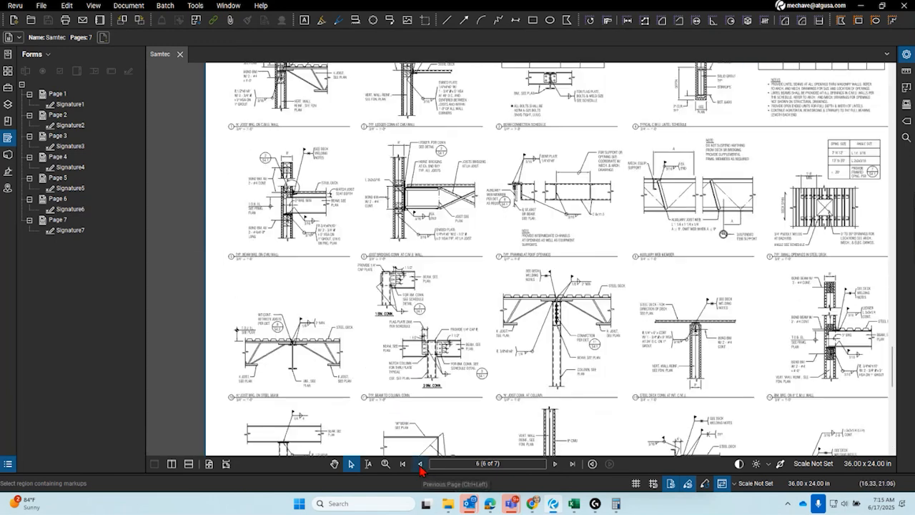
Return to the first sheet of the signed Samtec set and inspect the seal placement on sheets S0.1 and S1.1
left_click(406, 465)
scroll(534, 365, "down", 4)
left_click_drag(536, 367, 325, 297)
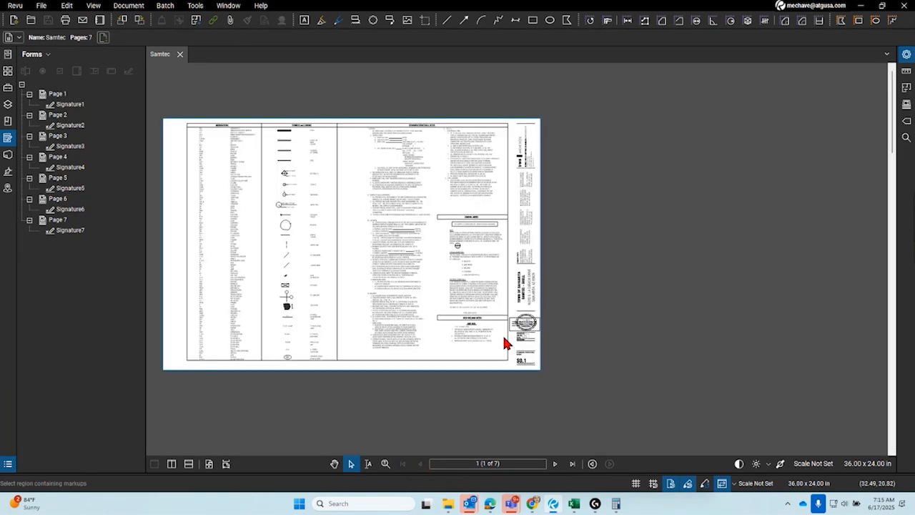
scroll(504, 341, "up", 3)
left_click(554, 463)
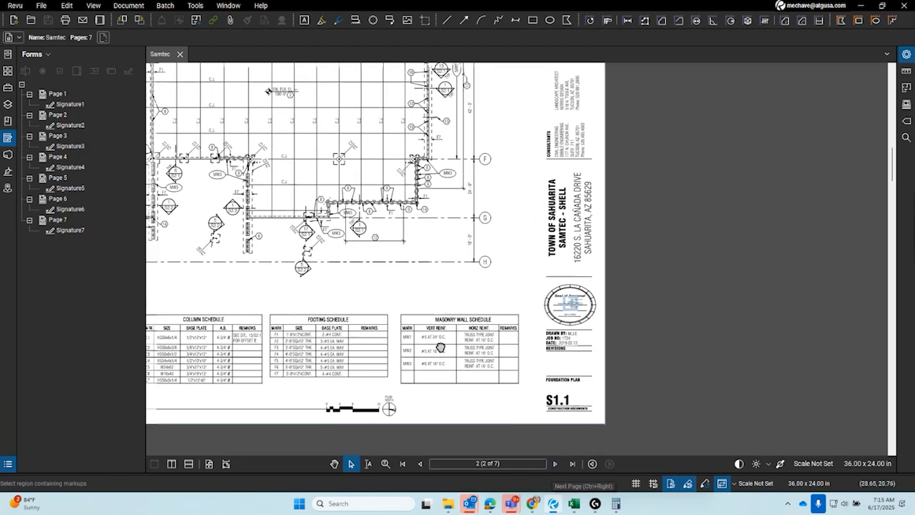
left_click_drag(440, 348, 721, 393)
scroll(533, 298, "down", 3)
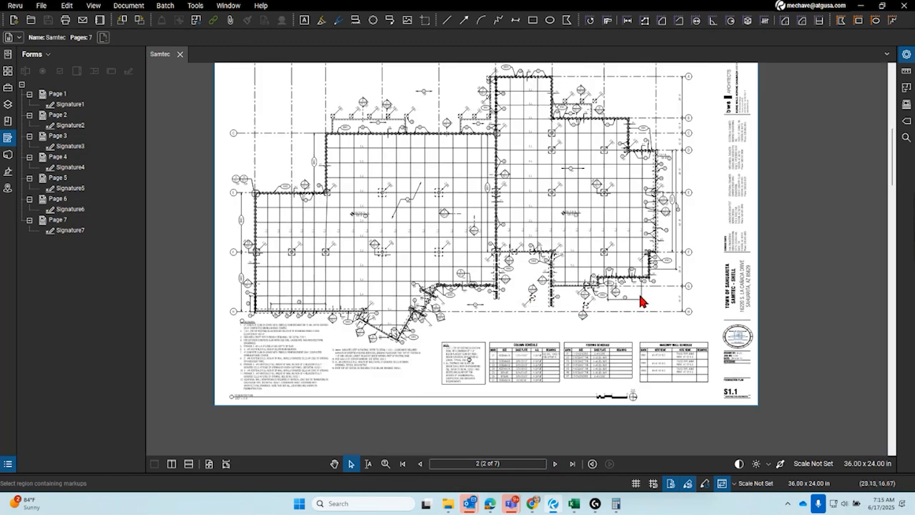
Select the Page 1 through Page 7 entries in the form field list of the signed Samtec set
left_click(75, 95)
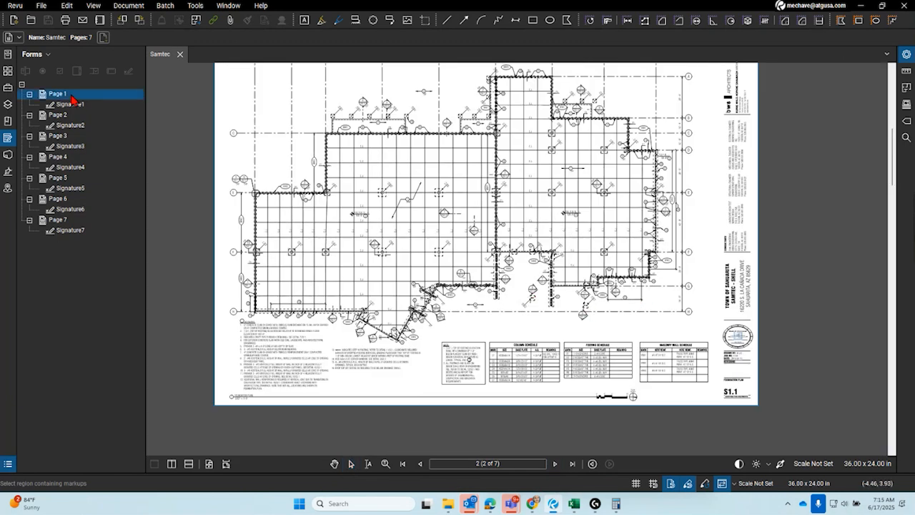
left_click(75, 220, "shift")
right_click(71, 191)
left_click(100, 241)
left_click_drag(353, 263, 260, 139)
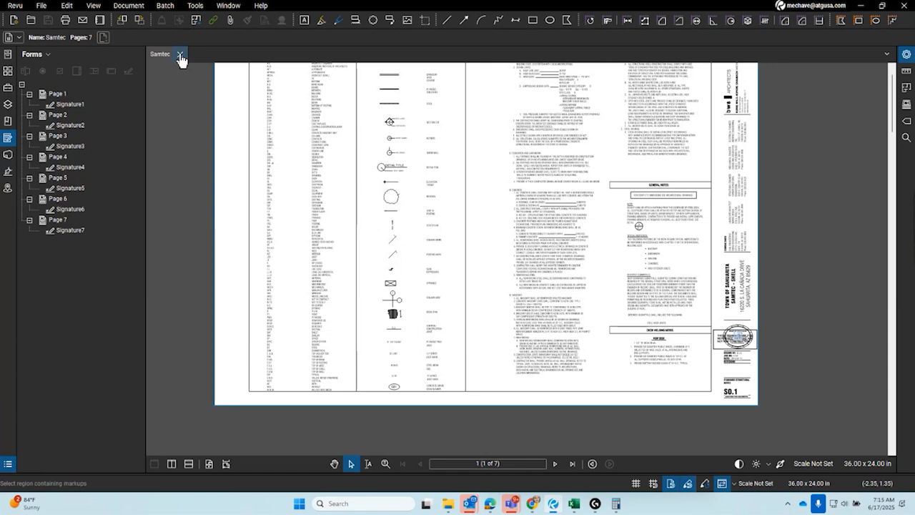
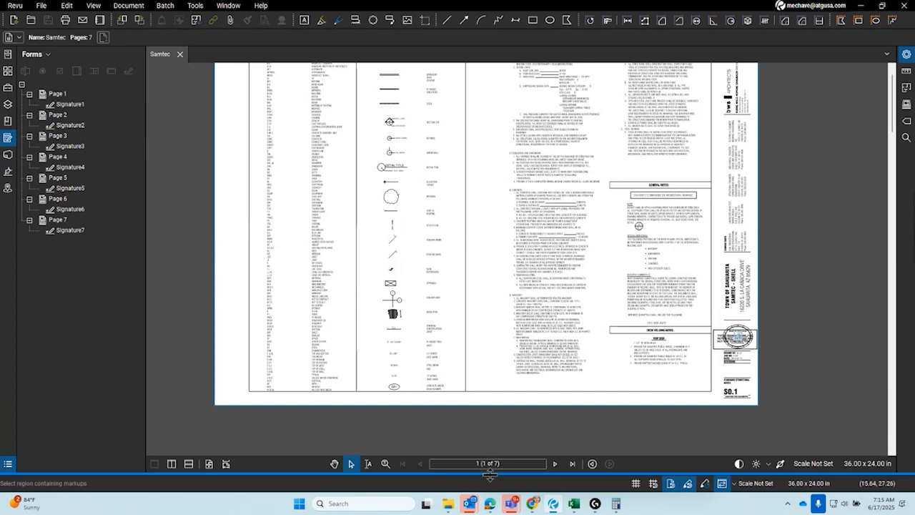
left_click(554, 463)
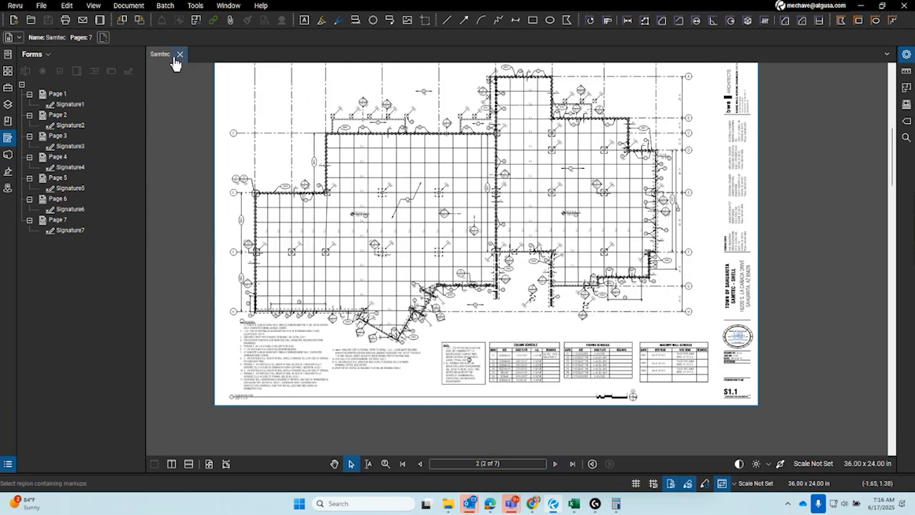
Close the signed Samtec set and open the pinned Samtec.pdf from Completed Sets
left_click(180, 54)
left_click(9, 56)
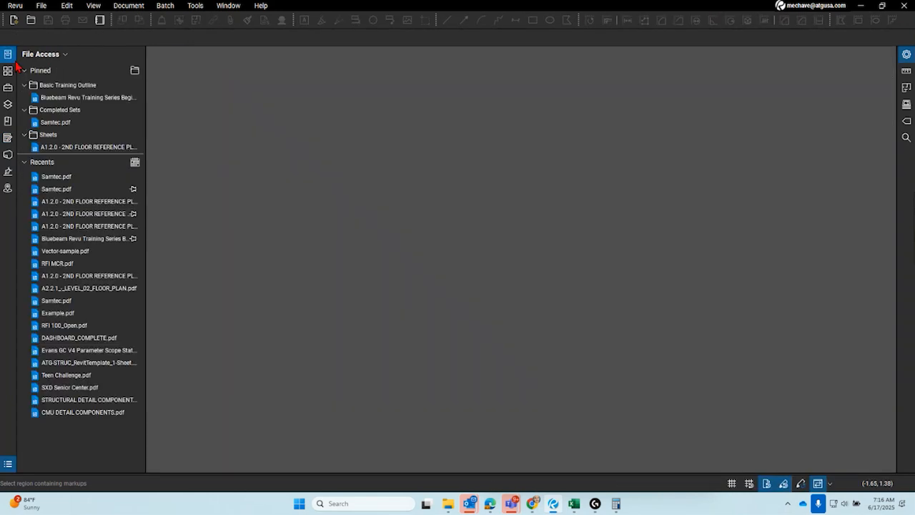
left_click(71, 122)
scroll(445, 297, "down", 1)
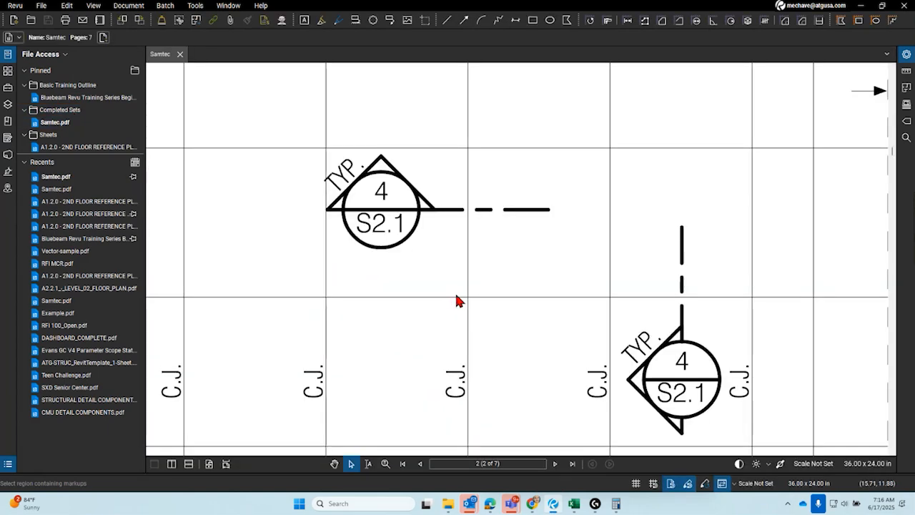
scroll(454, 293, "down", 3)
scroll(529, 290, "down", 3)
left_click_drag(444, 182, 503, 325)
left_click_drag(419, 197, 545, 364)
scroll(402, 285, "up", 2)
mouse_move(373, 280)
left_mouse_down()
mouse_move(491, 214)
mouse_move(615, 223)
mouse_move(473, 216)
left_mouse_up()
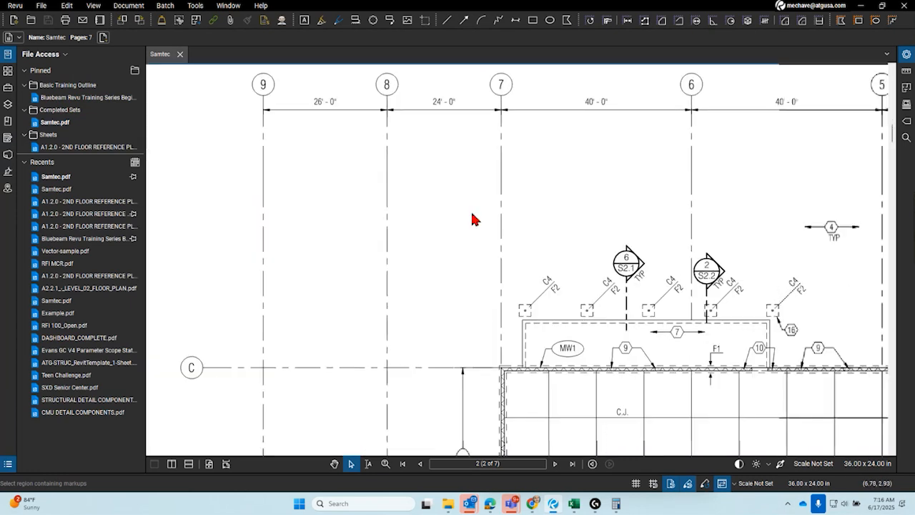
Look over the help resources, and browse the Keyboard Shortcuts settings for the Tools functions
left_click(261, 6)
mouse_move(284, 25)
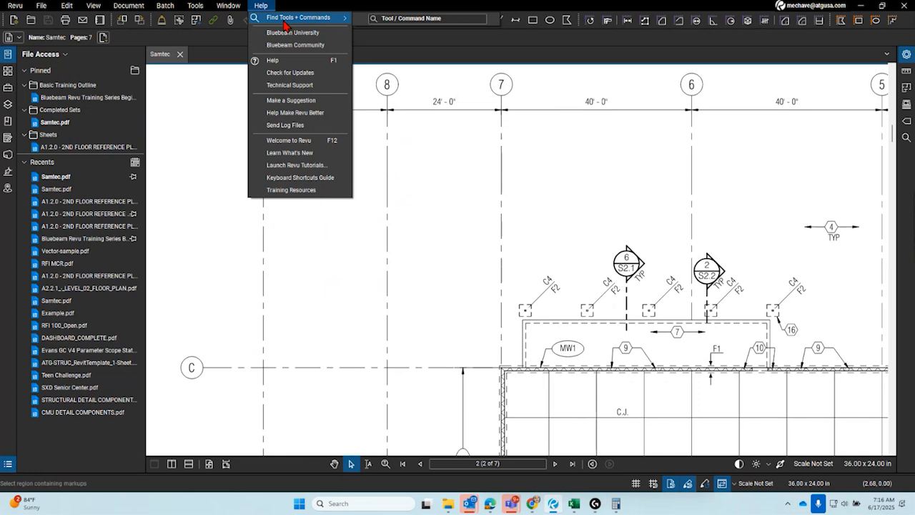
left_click(314, 183)
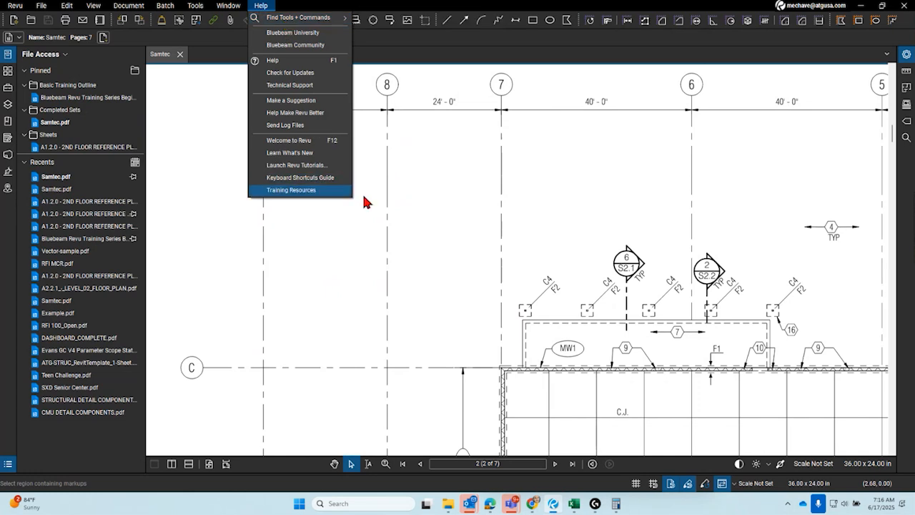
left_click(25, 5)
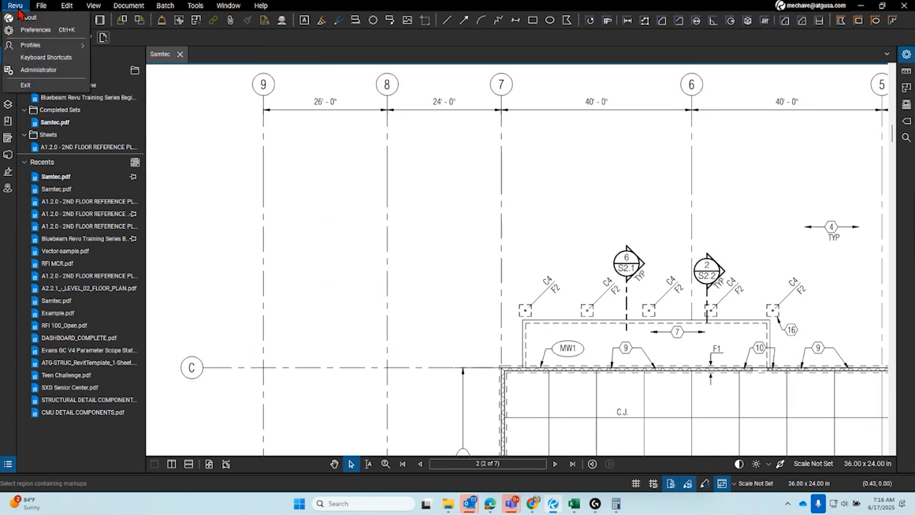
left_click(37, 58)
scroll(437, 212, "down", 20)
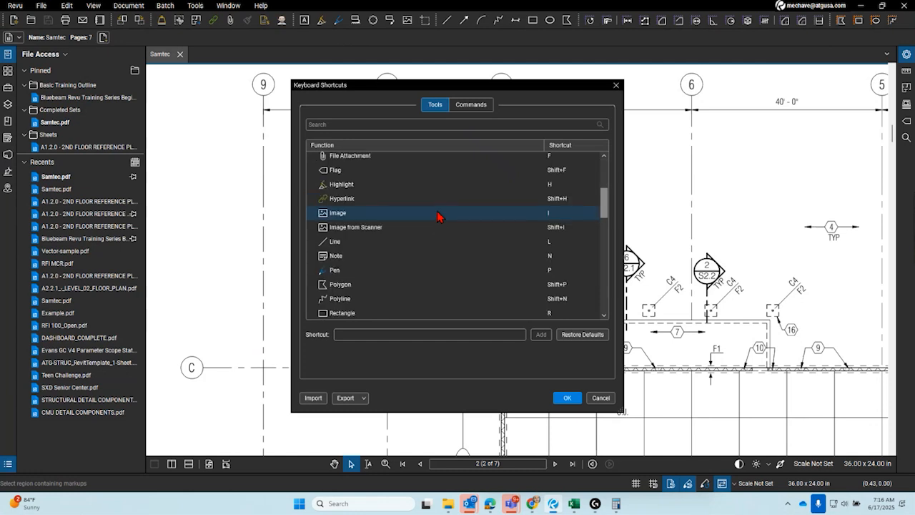
scroll(443, 201, "up", 18)
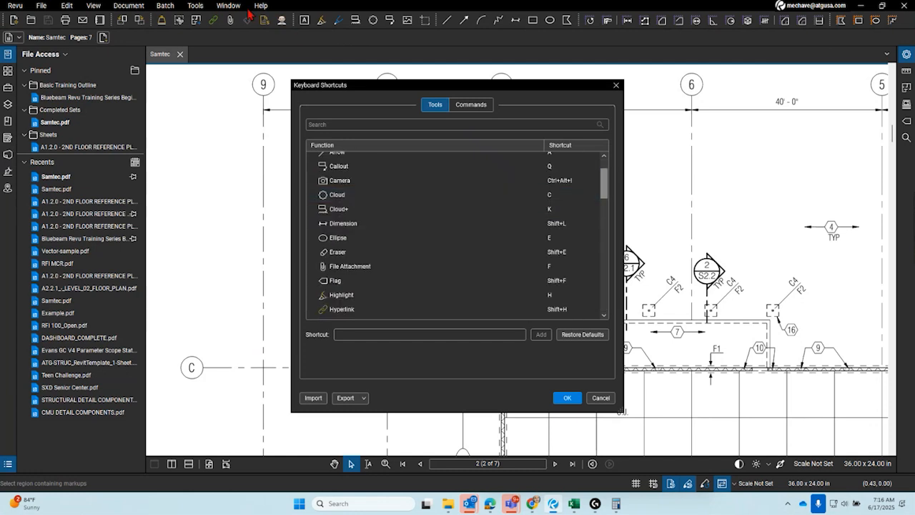
key("Escape")
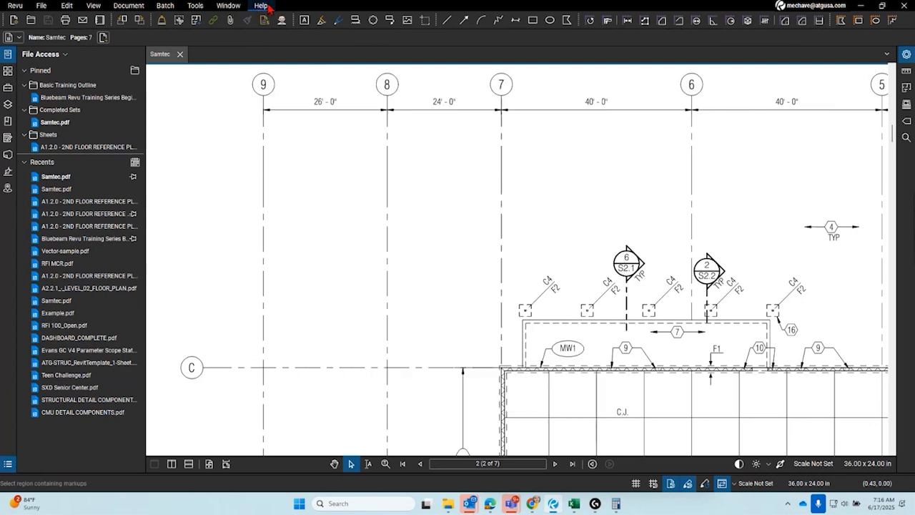
Open the Keyboard Shortcuts Guide, skim its last pages, and close the document
left_click(260, 6)
left_click(315, 177)
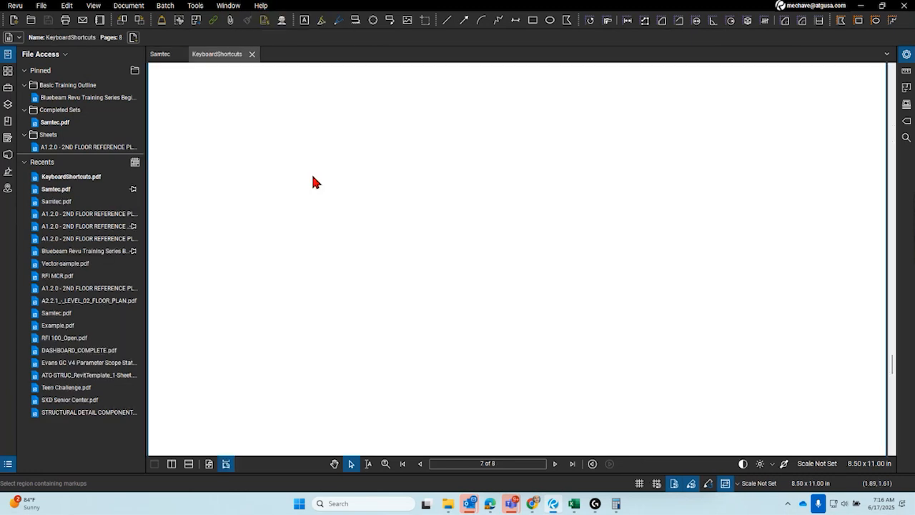
scroll(313, 175, "down", 10)
scroll(360, 195, "down", 9)
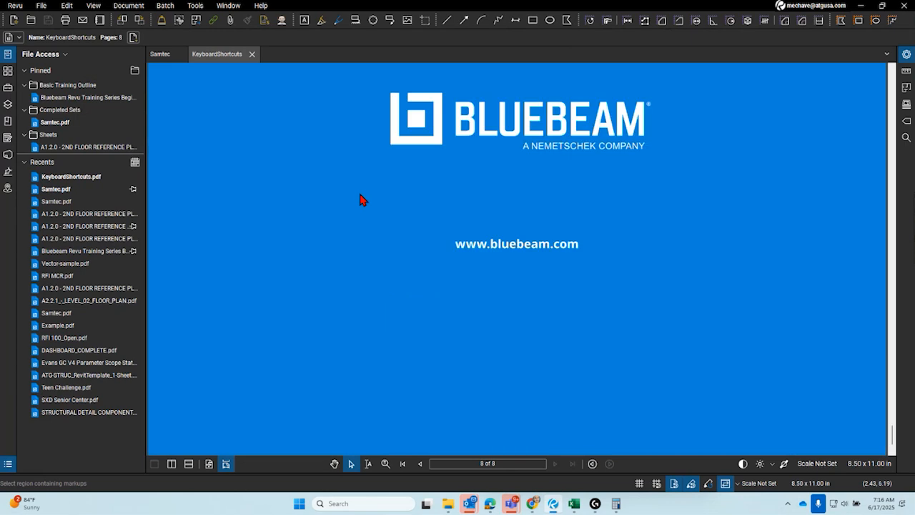
scroll(360, 195, "up", 15)
scroll(332, 169, "up", 3)
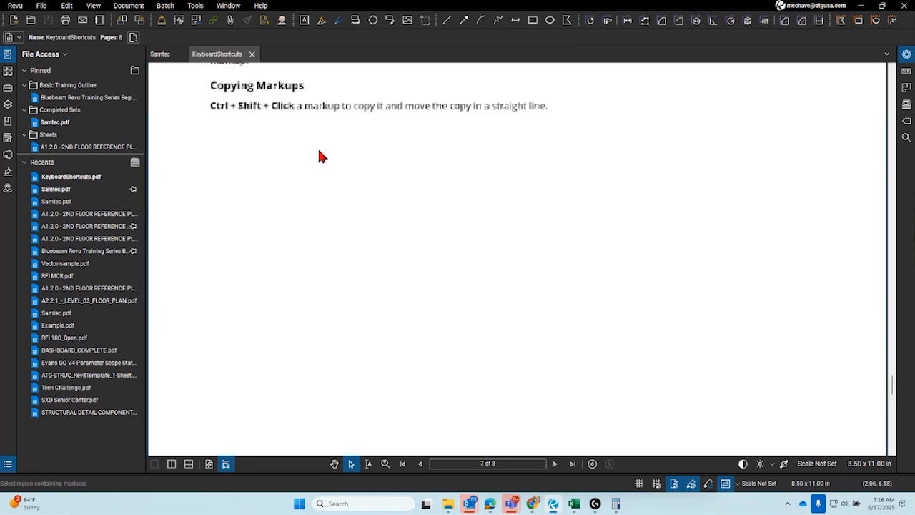
left_click(252, 55)
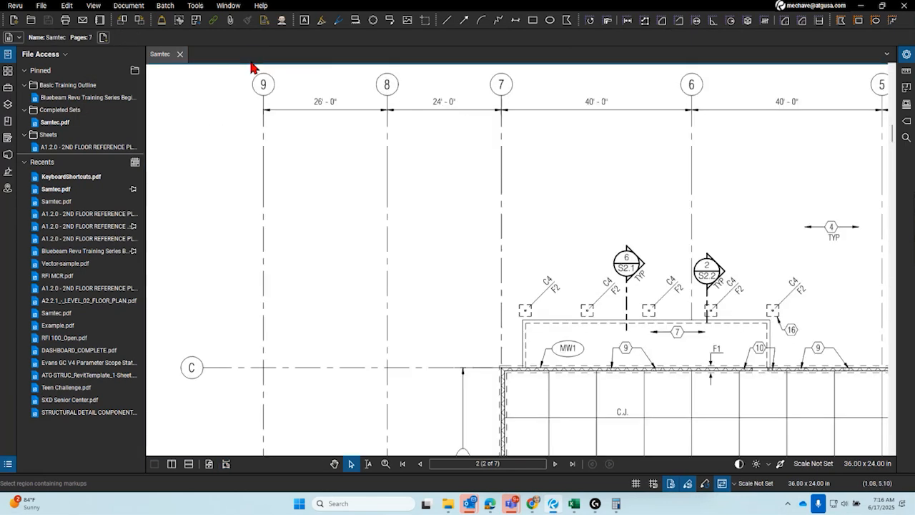
Reopen the Keyboard Shortcuts settings, review the shortcuts assigned to the markup tools, and close them unchanged
left_click(15, 5)
left_click(48, 58)
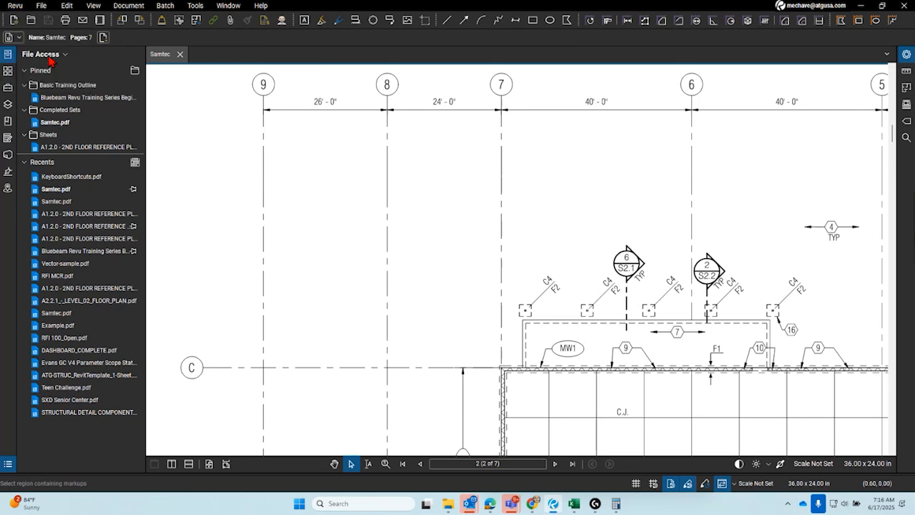
scroll(448, 256, "down", 3)
scroll(449, 257, "down", 1)
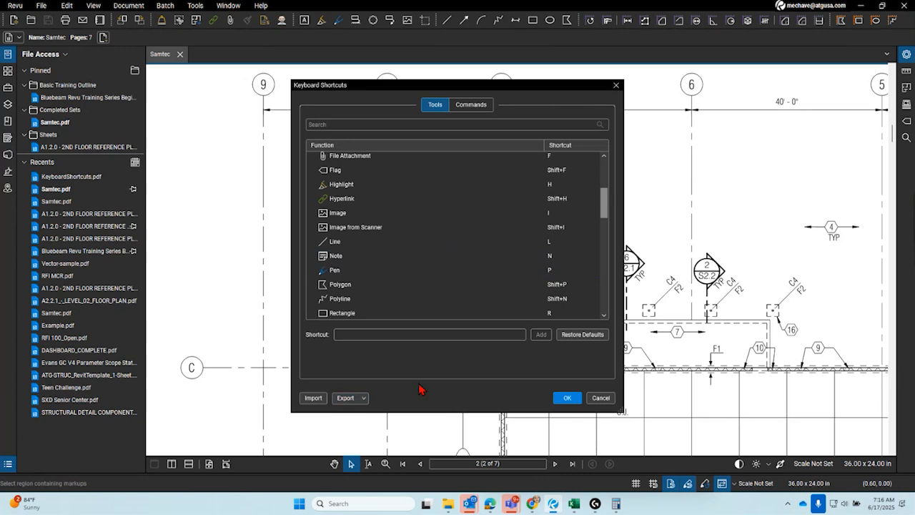
scroll(443, 251, "down", 5)
left_click_drag(606, 247, 604, 195)
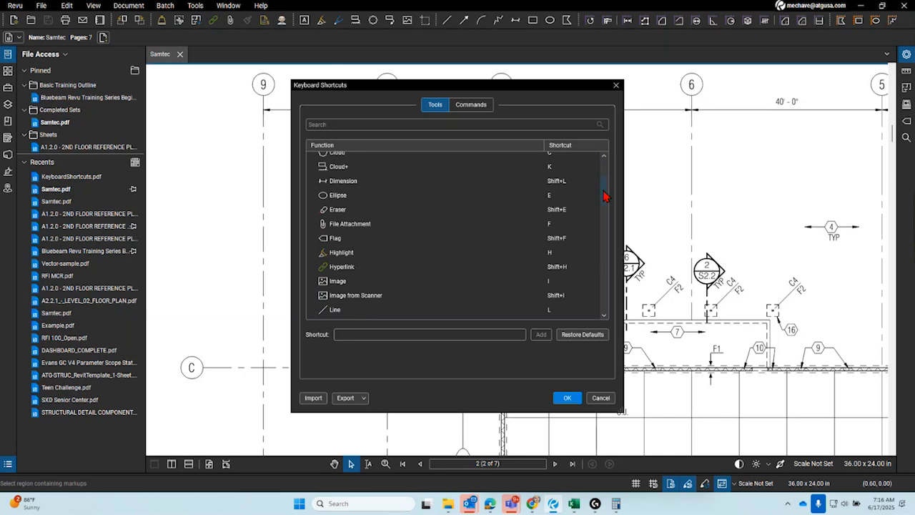
scroll(553, 229, "down", 4)
scroll(556, 227, "down", 2)
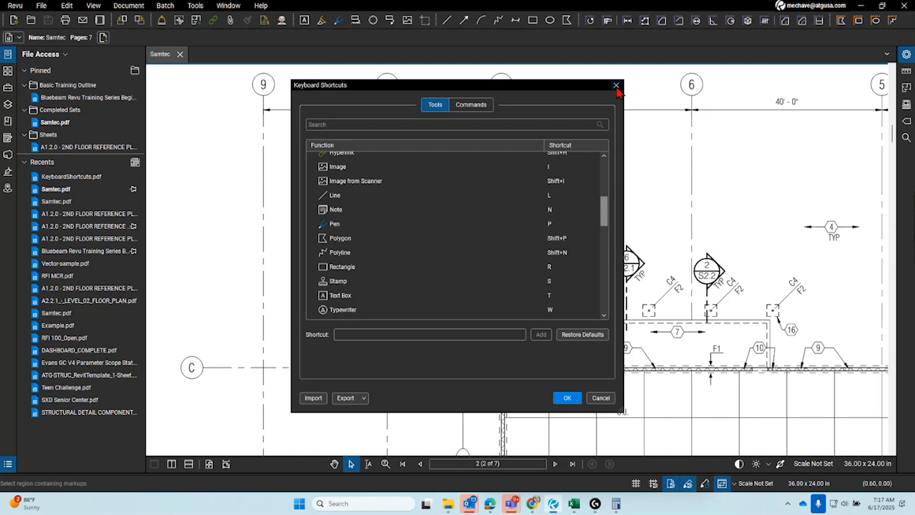
left_click(615, 85)
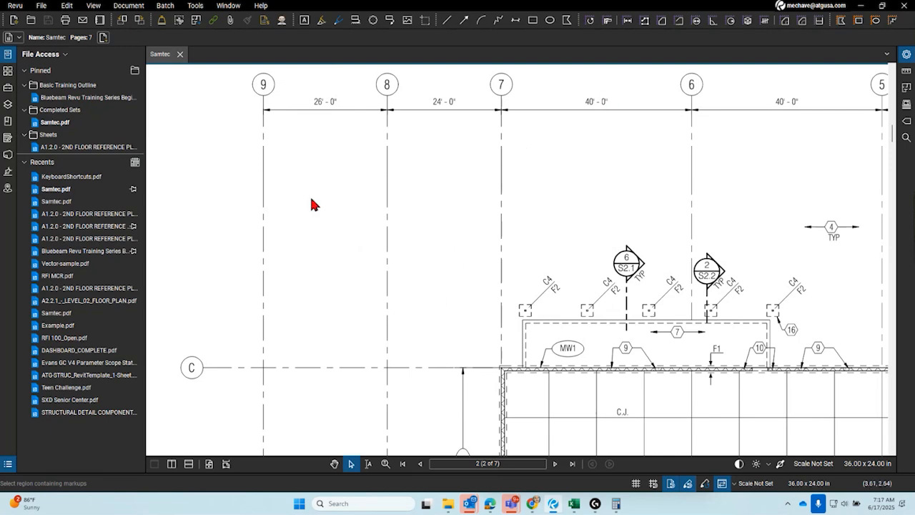
Open the pinned A1.2.0 - 2ND FLOOR REFERENCE PLAN from Sheets
scroll(306, 203, "down", 5)
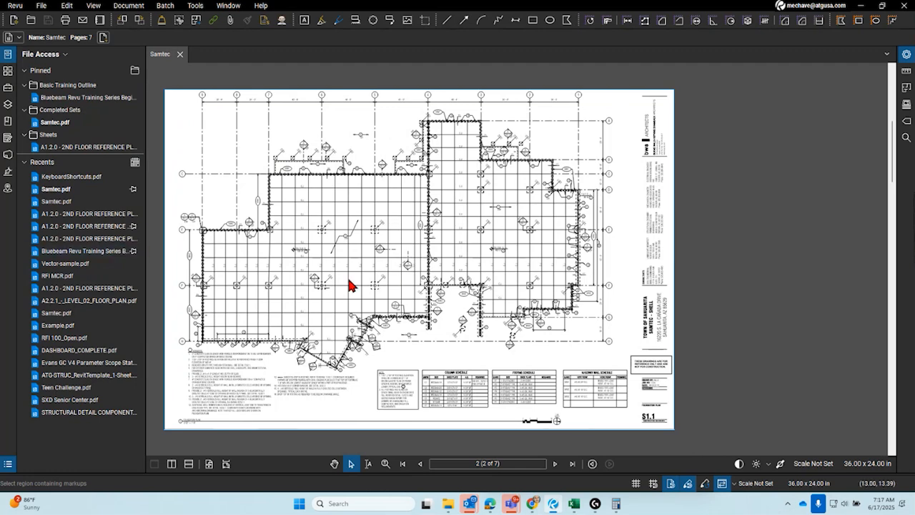
scroll(343, 292, "up", 2)
scroll(312, 343, "up", 1)
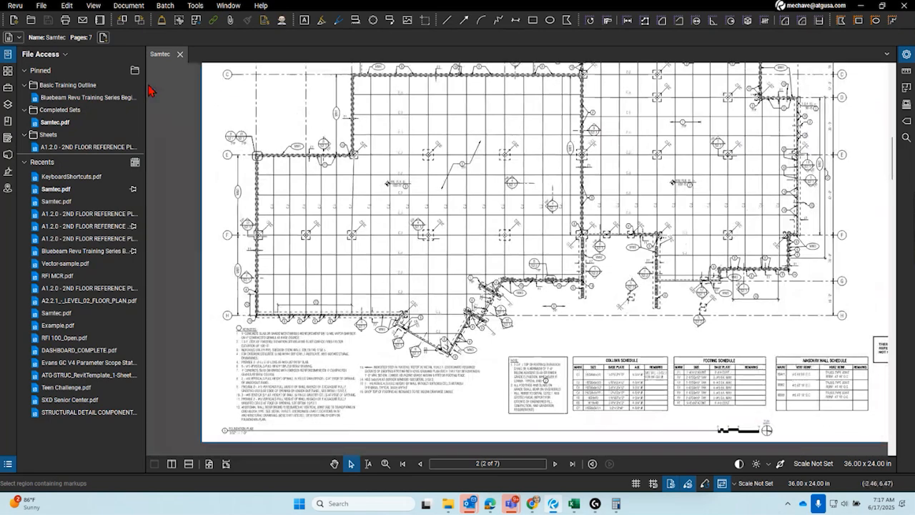
left_click(86, 146)
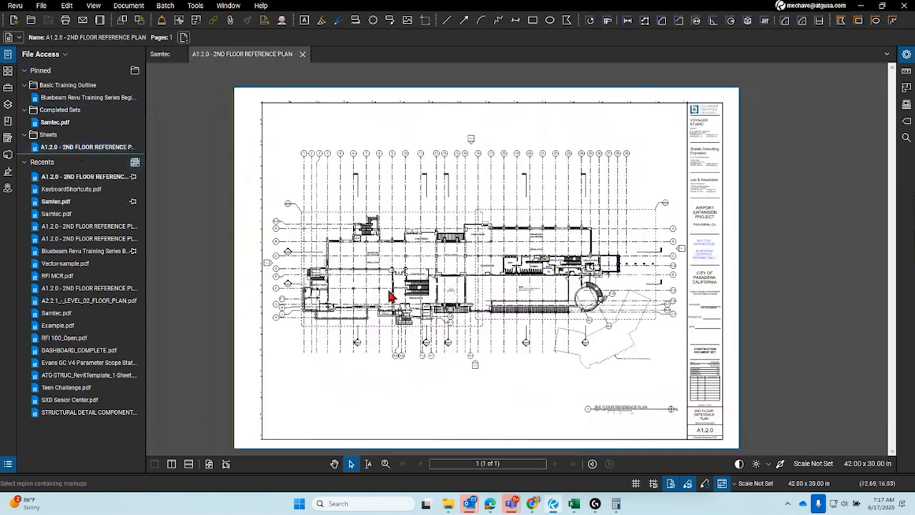
Run a visual search of the current document for the door symbol above the Break Room label, capturing the whole door swing
scroll(391, 295, "up", 3)
scroll(339, 313, "up", 2)
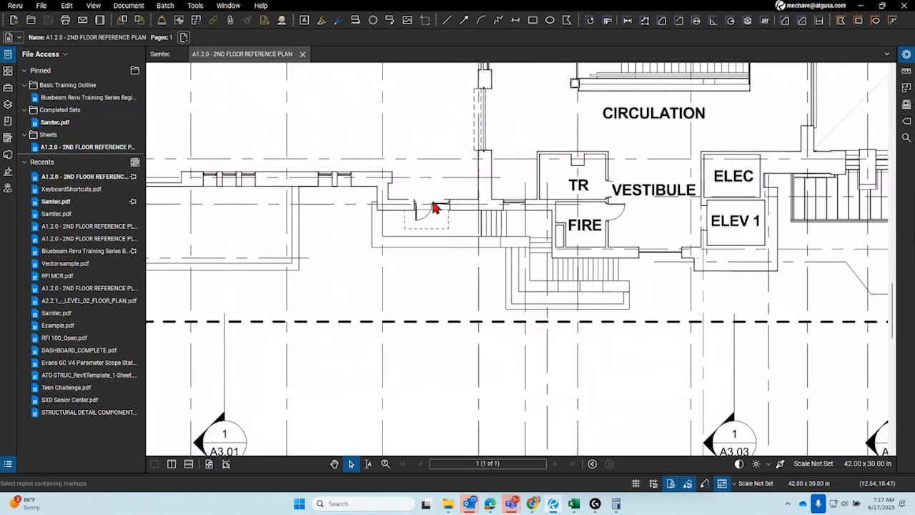
scroll(433, 206, "up", 3)
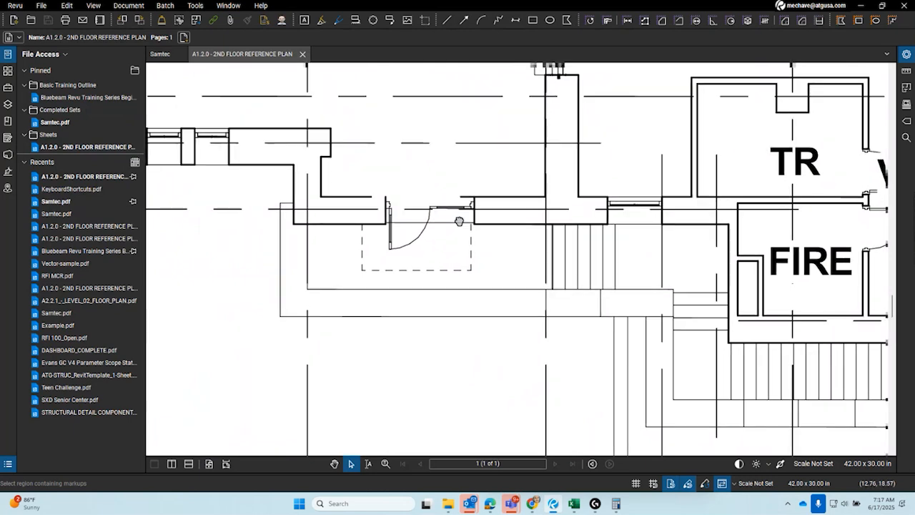
left_click_drag(459, 222, 444, 242)
scroll(445, 242, "down", 4)
left_click_drag(591, 282, 532, 454)
left_click_drag(382, 232, 660, 244)
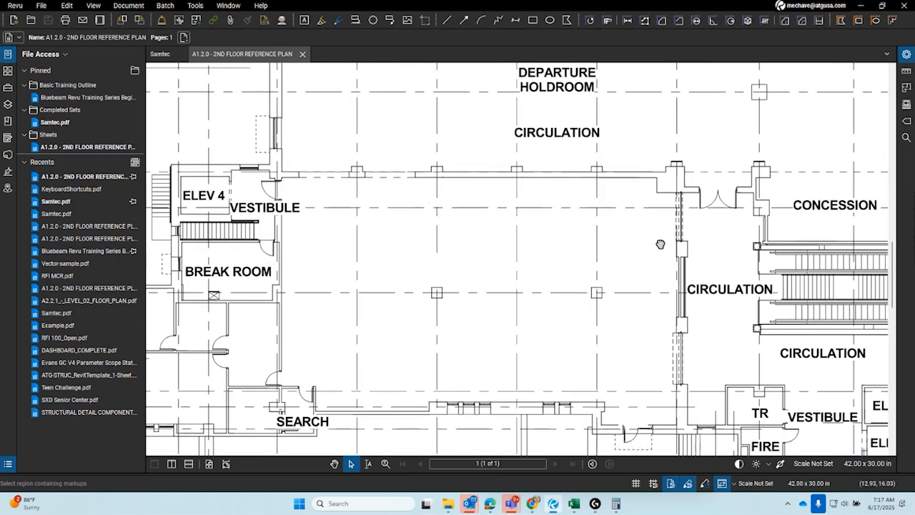
scroll(259, 265, "up", 5)
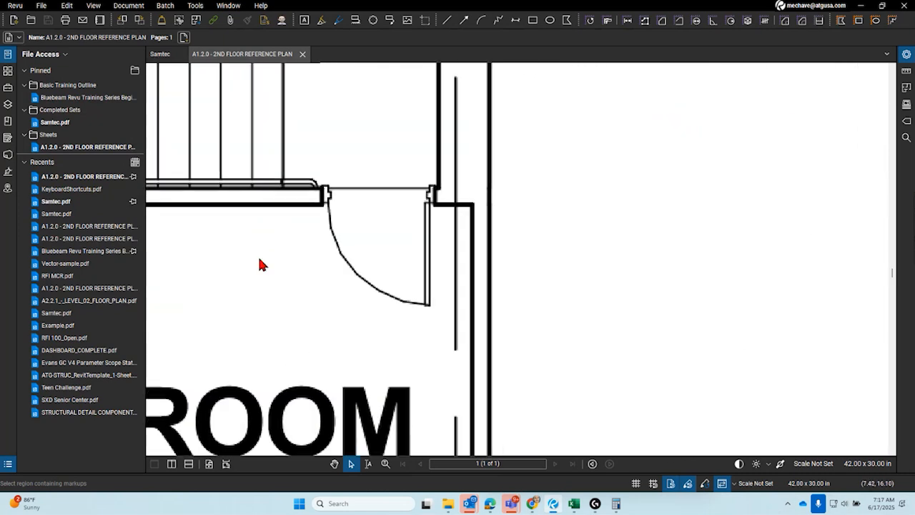
left_click(905, 137)
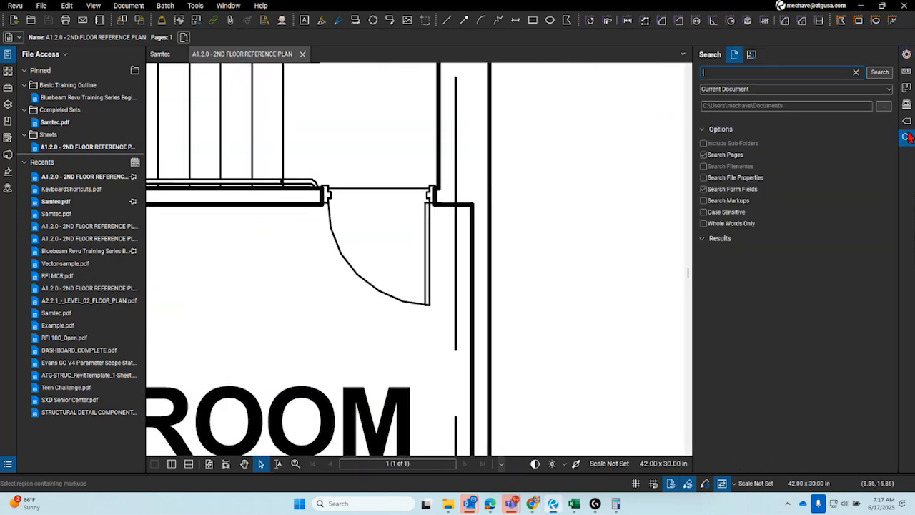
left_click(751, 55)
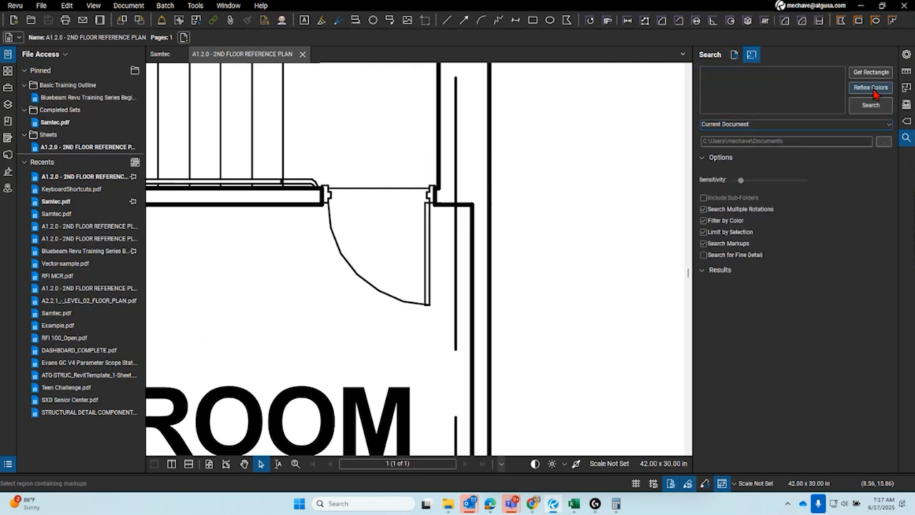
left_click(870, 72)
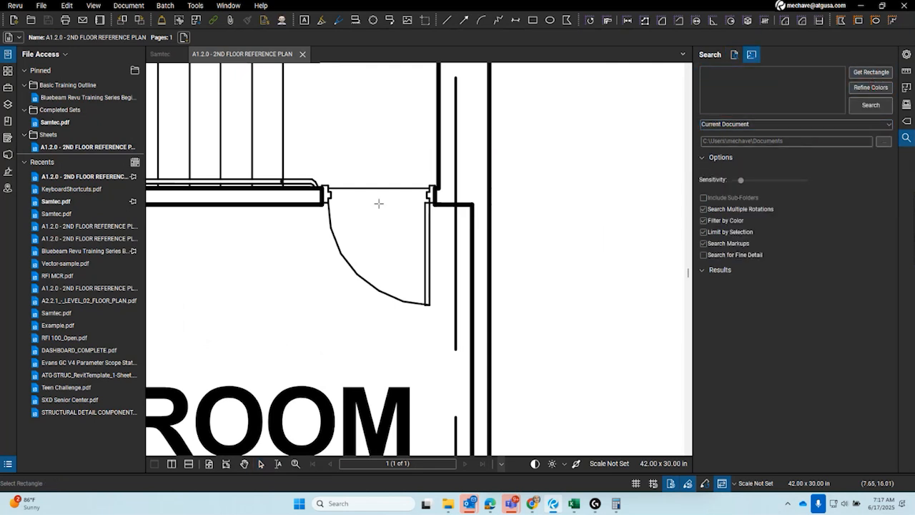
left_click_drag(319, 178, 437, 313)
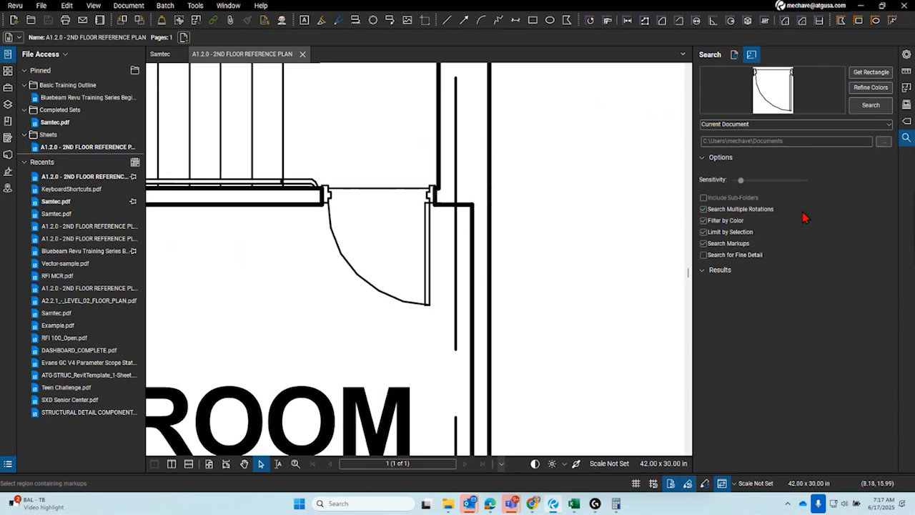
left_click(872, 108)
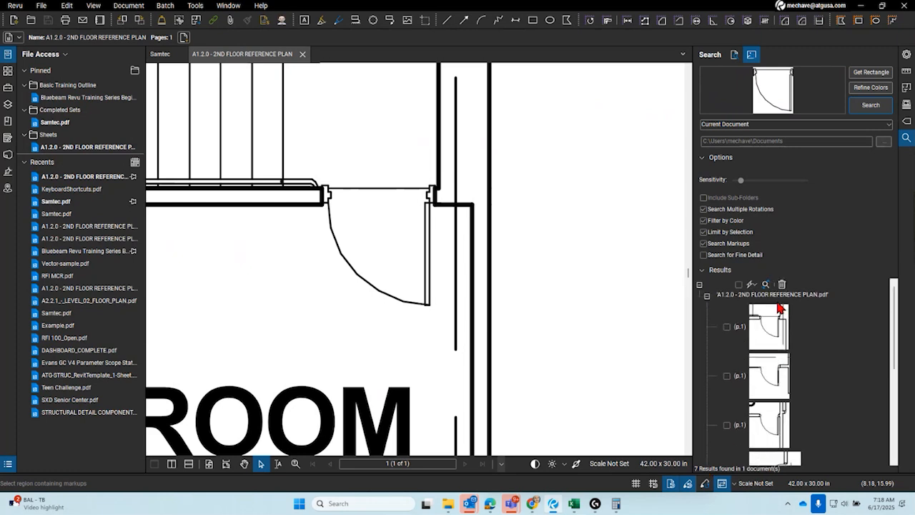
Try to hyperlink the door search results without checking any of them
left_click(754, 286)
left_click(754, 286)
left_click(753, 285)
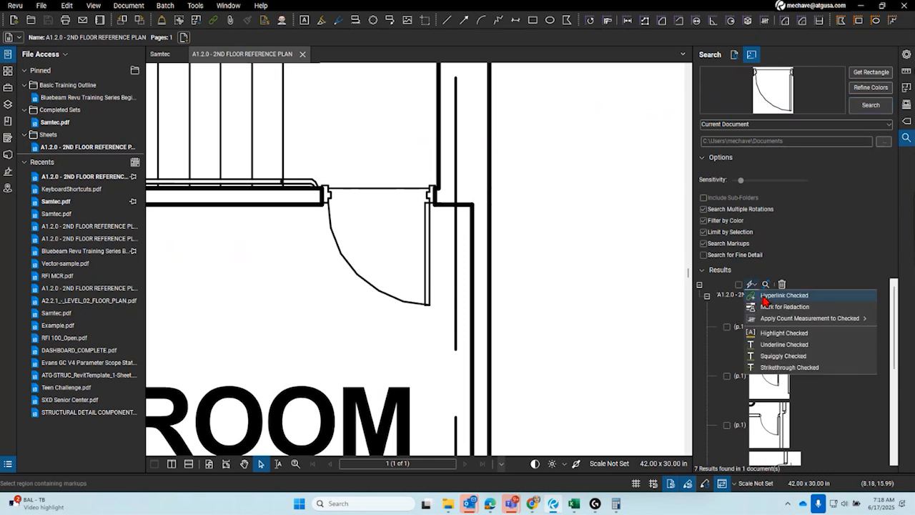
left_click(765, 296)
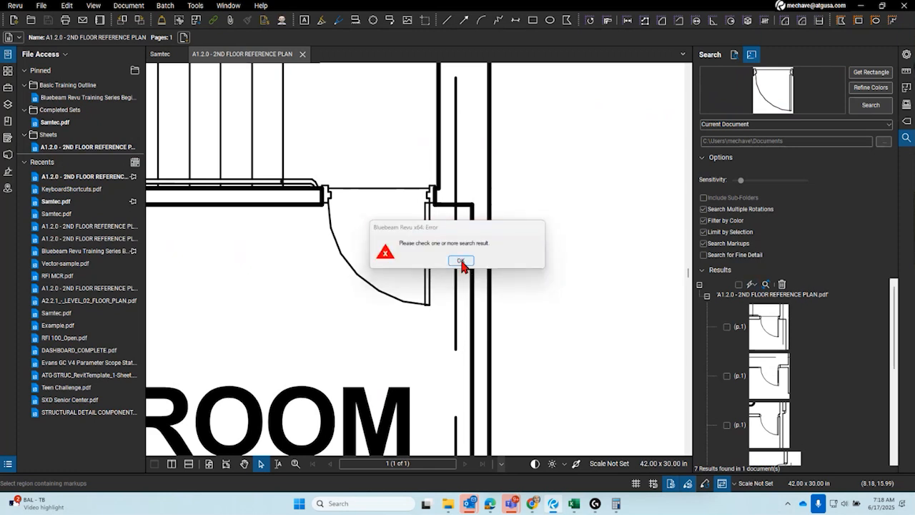
left_click(460, 260)
left_click(754, 286)
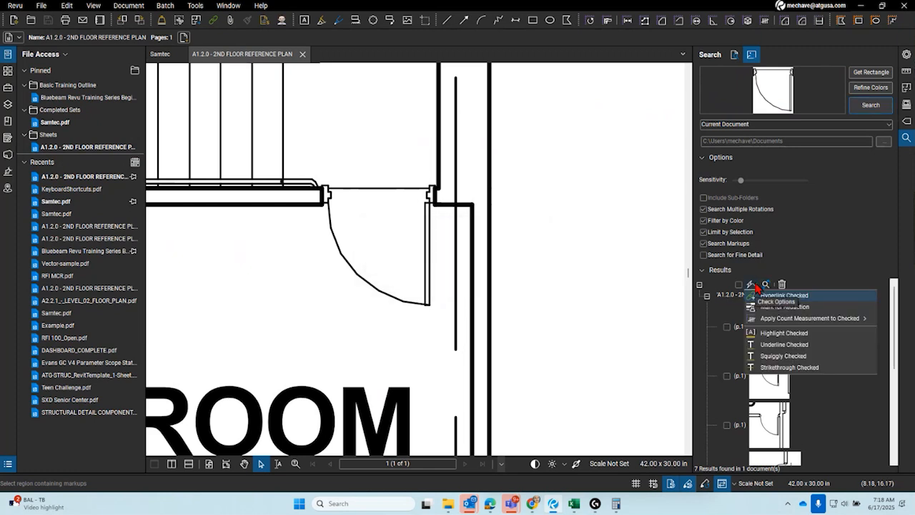
left_click(753, 286)
Check all door search results and hyperlink them to the copied Arcadia TSX5200 French door specs web address
left_click(738, 284)
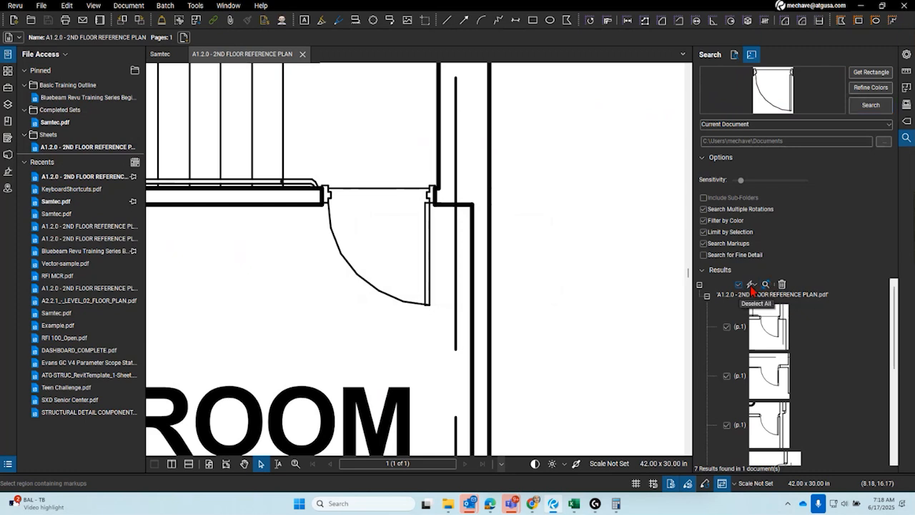
left_click(752, 286)
left_click(764, 296)
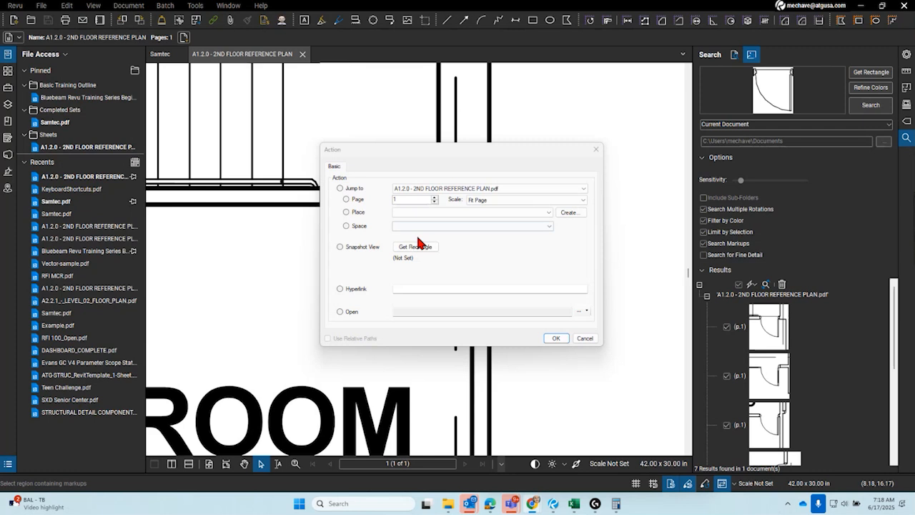
left_click(426, 292)
key("ctrl+v")
left_click(555, 338)
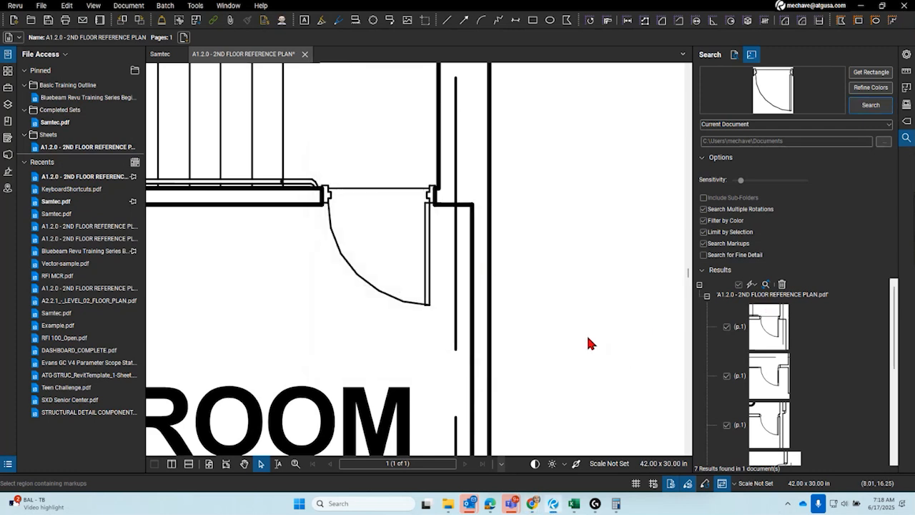
Follow the hyperlink on the Break Room door and open the Detail Drawings PDF from the technical specs page
left_click(383, 187)
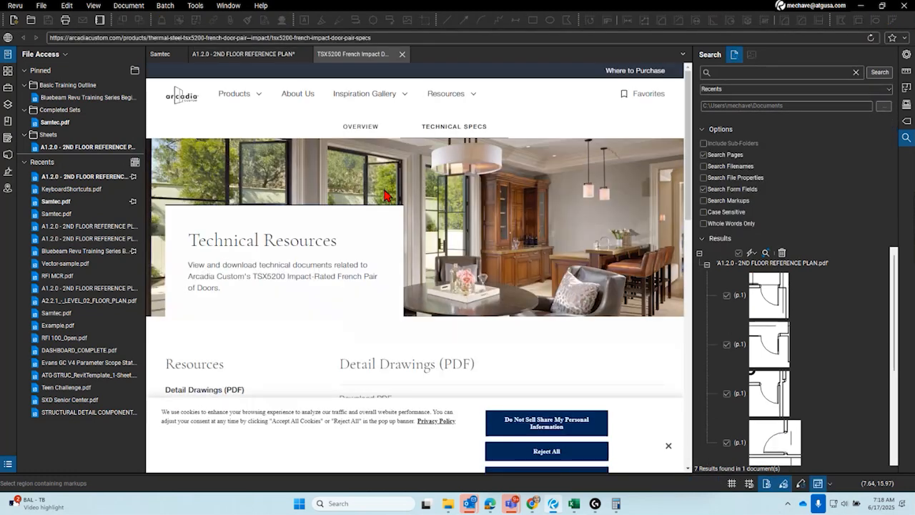
scroll(407, 188, "down", 4)
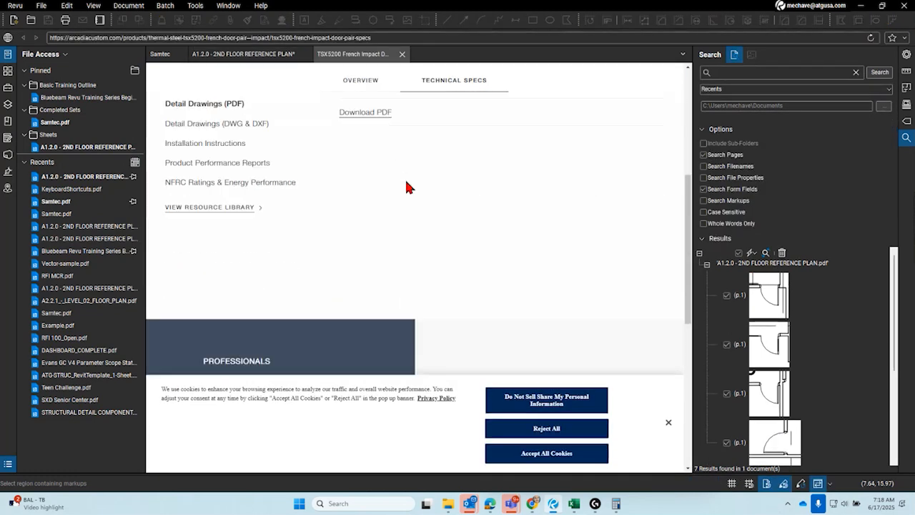
scroll(370, 216, "up", 1)
left_click(370, 216)
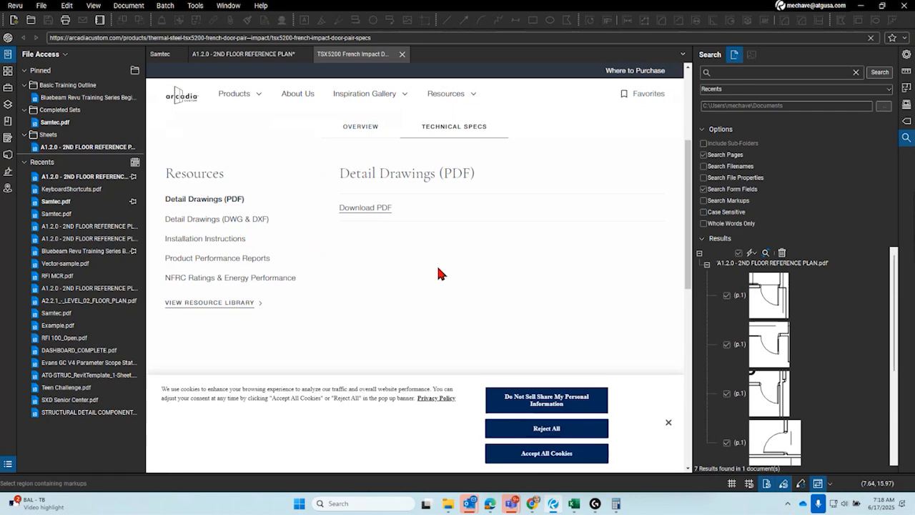
left_click(493, 272)
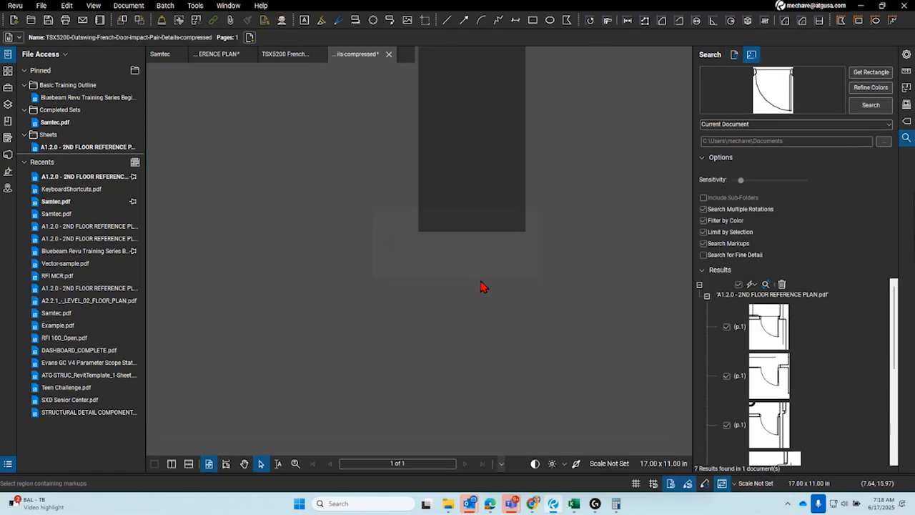
Examine the door pair and hinge jamb details in the TSX5200 outswing French door PDF, and close the document
scroll(538, 305, "up", 2)
scroll(538, 304, "down", 4)
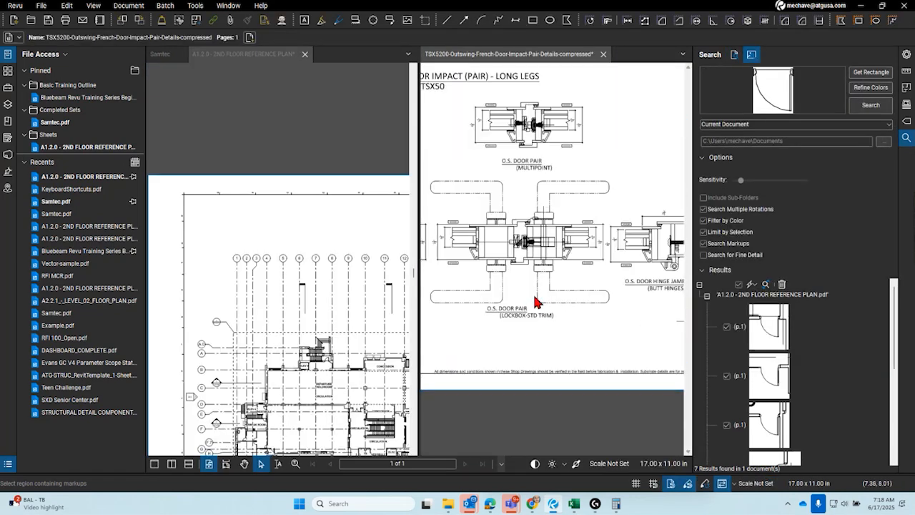
scroll(535, 298, "up", 3)
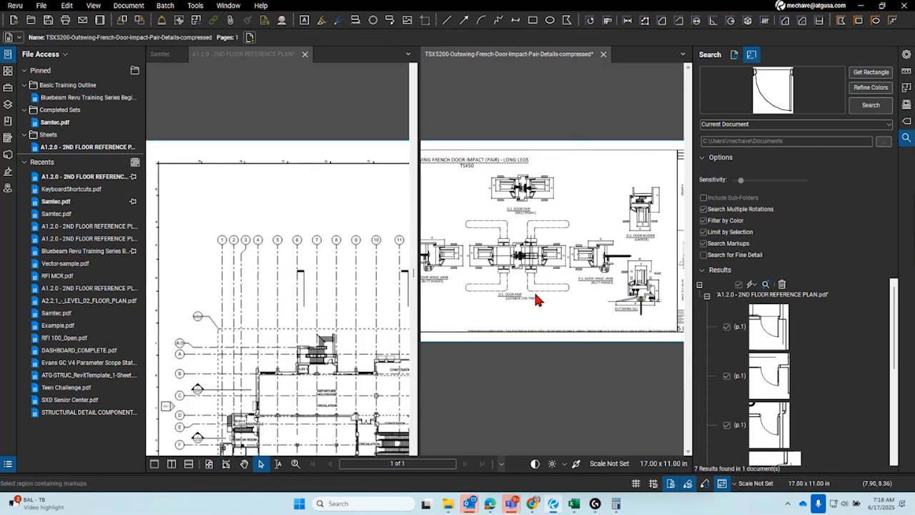
mouse_move(611, 240)
left_mouse_down()
mouse_move(662, 237)
mouse_move(426, 219)
mouse_move(612, 231)
left_mouse_up()
scroll(572, 230, "up", 4)
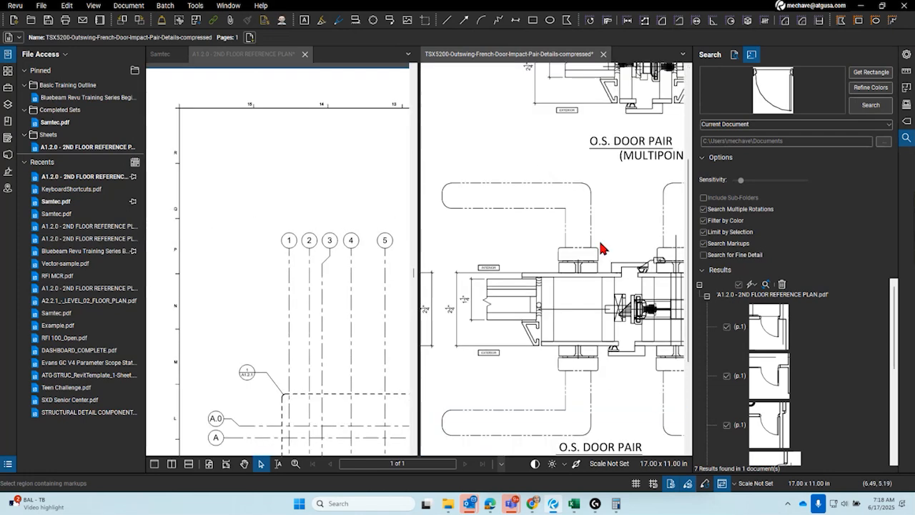
left_click_drag(568, 313, 706, 229)
left_click_drag(569, 280, 648, 274)
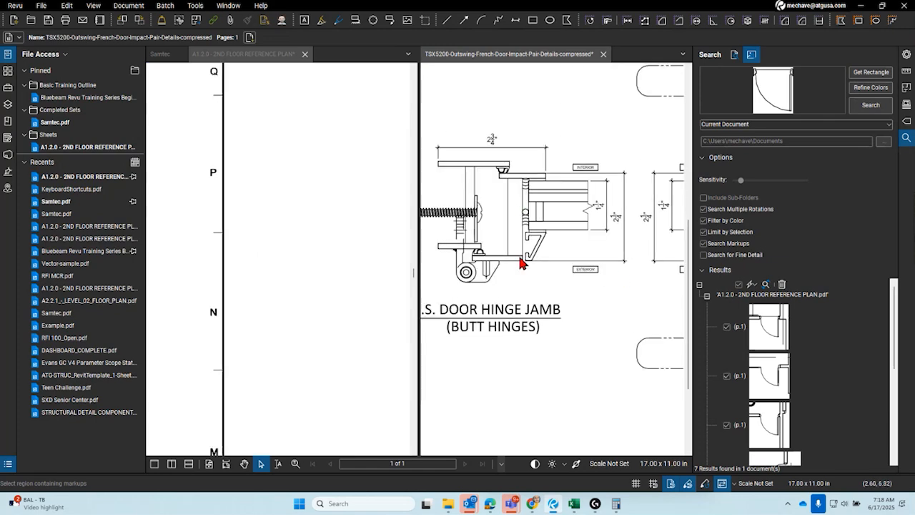
left_click(603, 54)
left_click(519, 295)
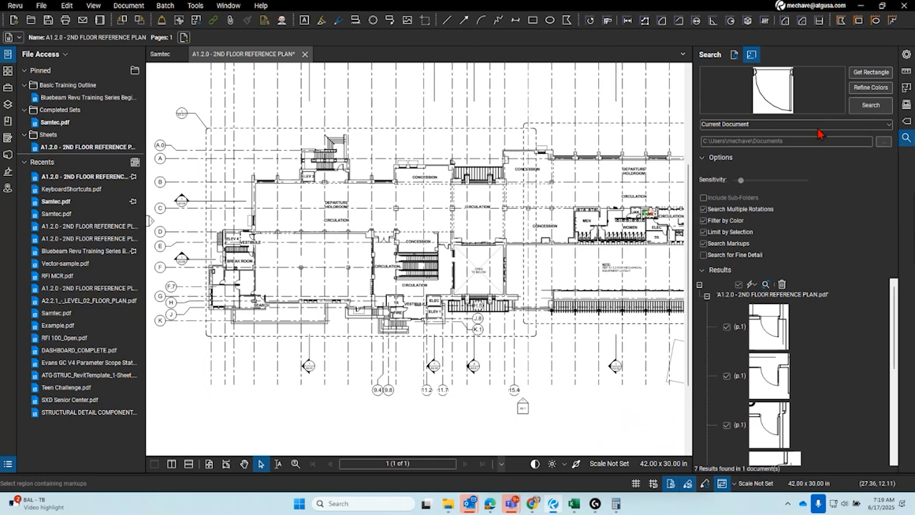
Go through the door search results one by one to examine where each matching door sits on the plan
scroll(247, 252, "up", 5)
scroll(273, 218, "up", 2)
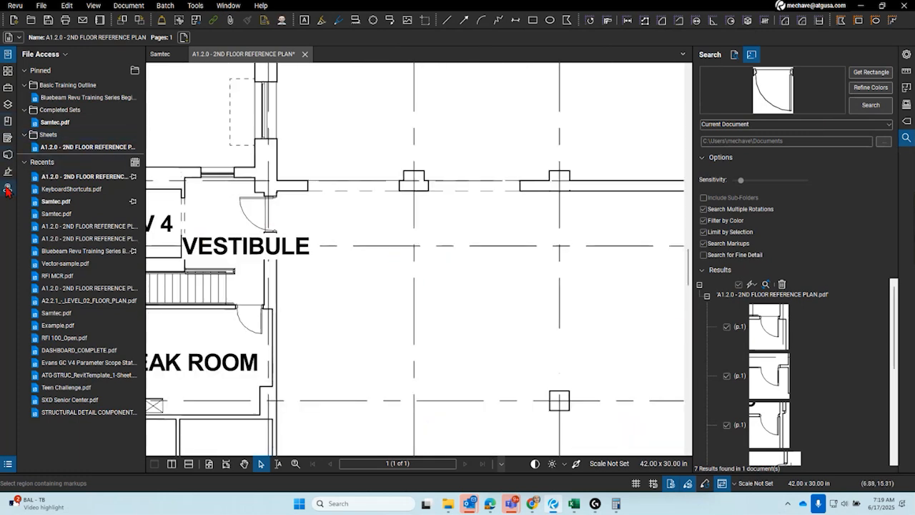
left_click(762, 333)
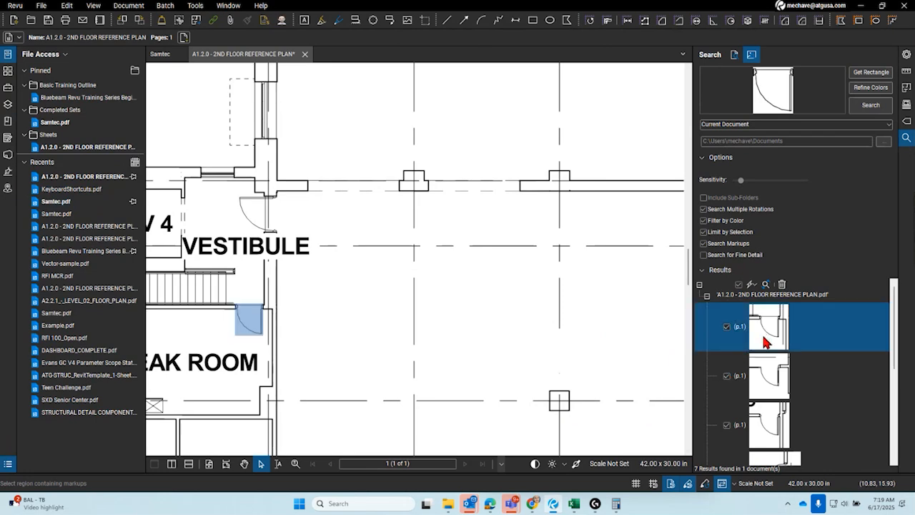
left_click(770, 374)
left_click(774, 416)
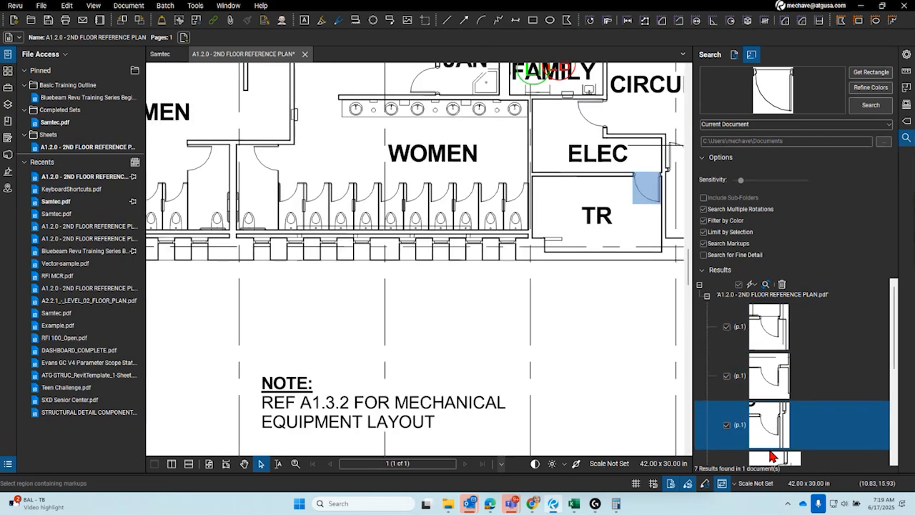
scroll(770, 421, "down", 3)
left_click(773, 346)
left_click(776, 385)
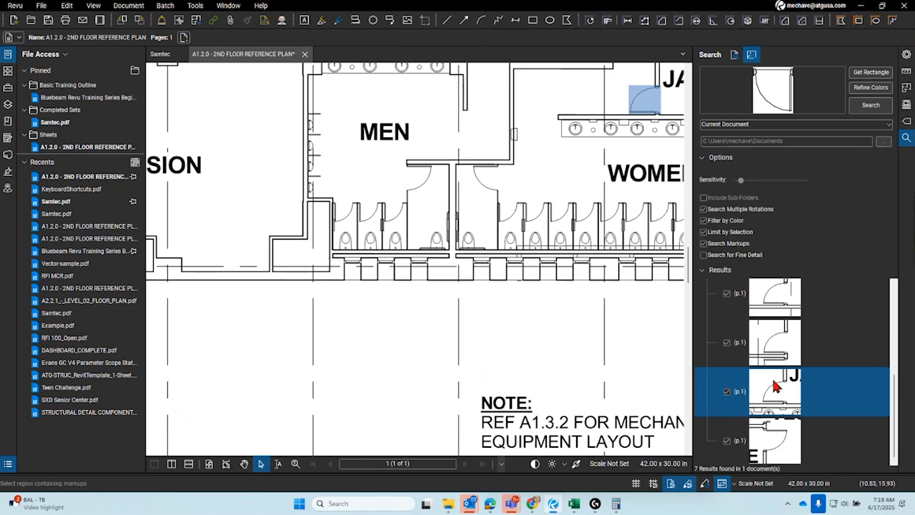
left_click(779, 427)
scroll(429, 302, "down", 3)
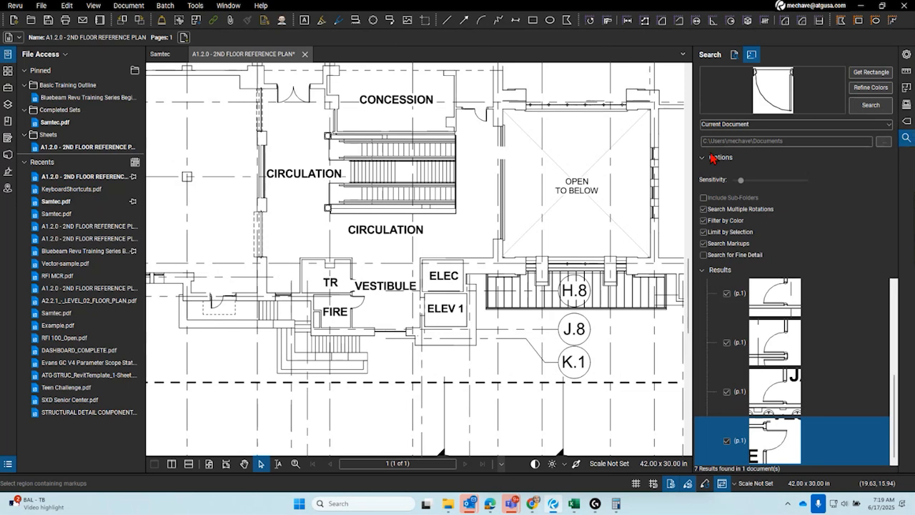
Look over the Batch Link options and the drawing number A1.2.0 in the sheet's title block
left_click(164, 9)
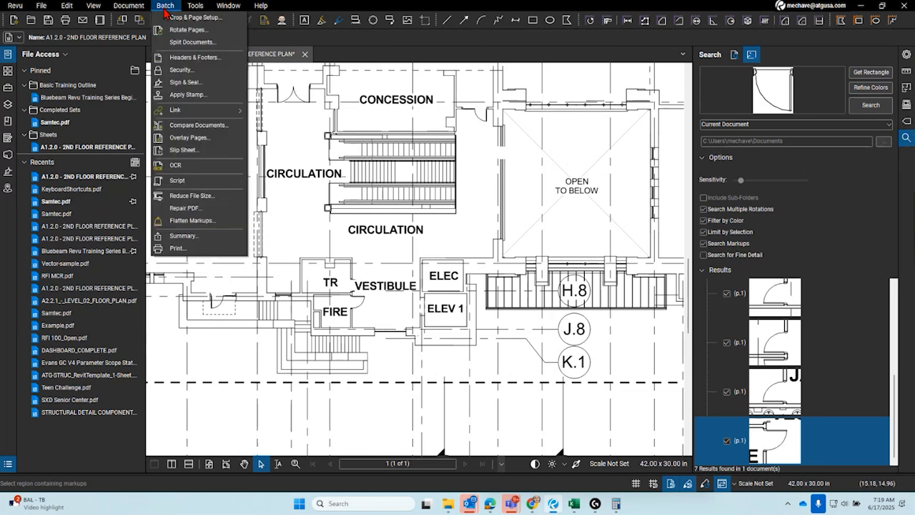
mouse_move(187, 114)
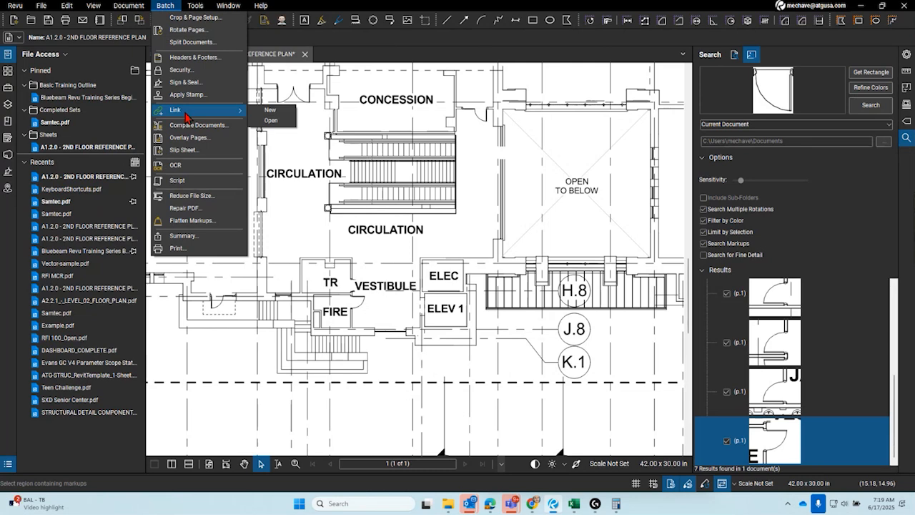
scroll(377, 225, "down", 4)
mouse_move(643, 408)
left_mouse_down()
mouse_move(526, 346)
mouse_move(490, 372)
left_mouse_up()
scroll(491, 373, "up", 1)
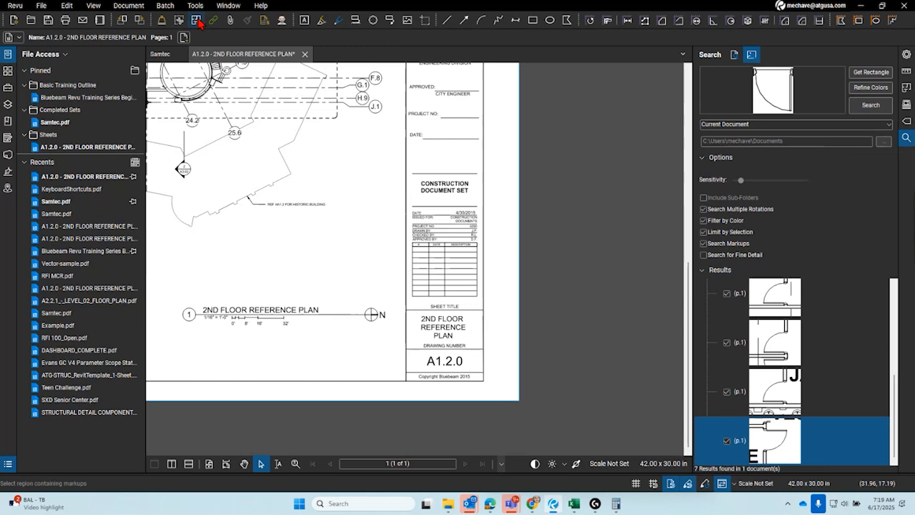
left_click(165, 6)
mouse_move(179, 113)
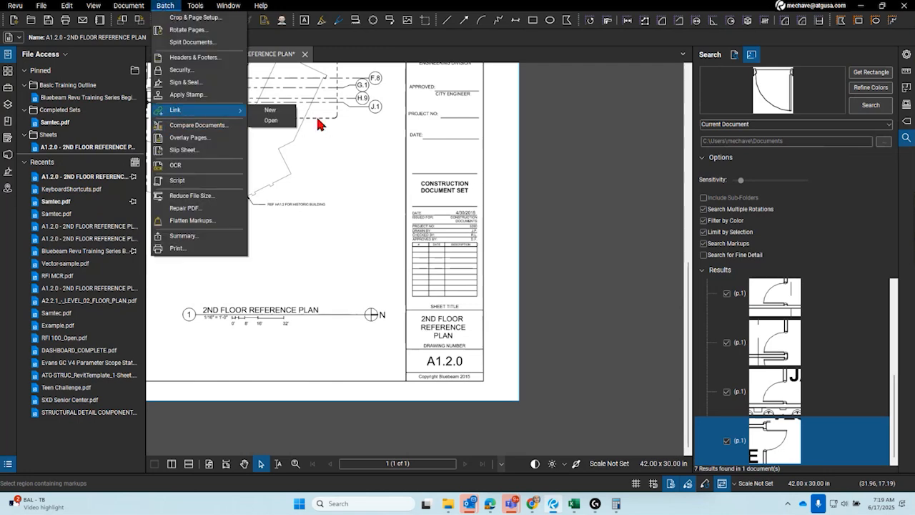
left_click(906, 140)
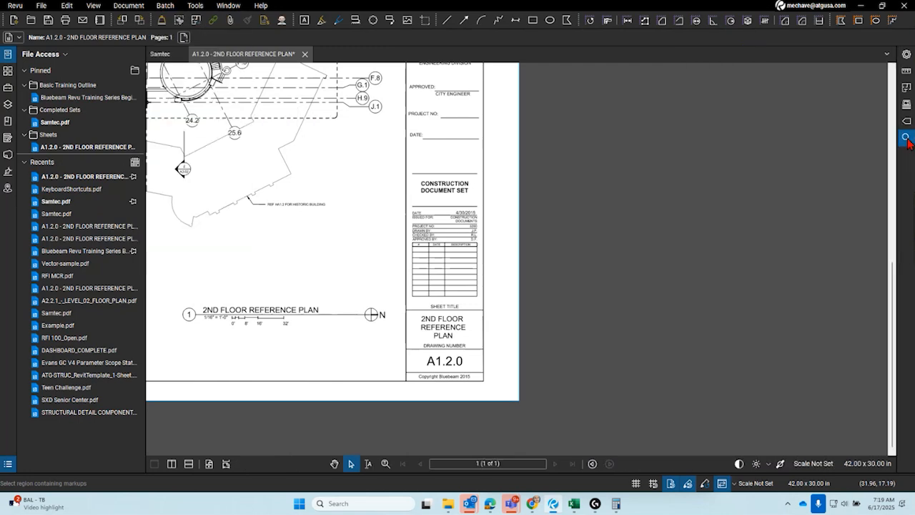
left_click(906, 140)
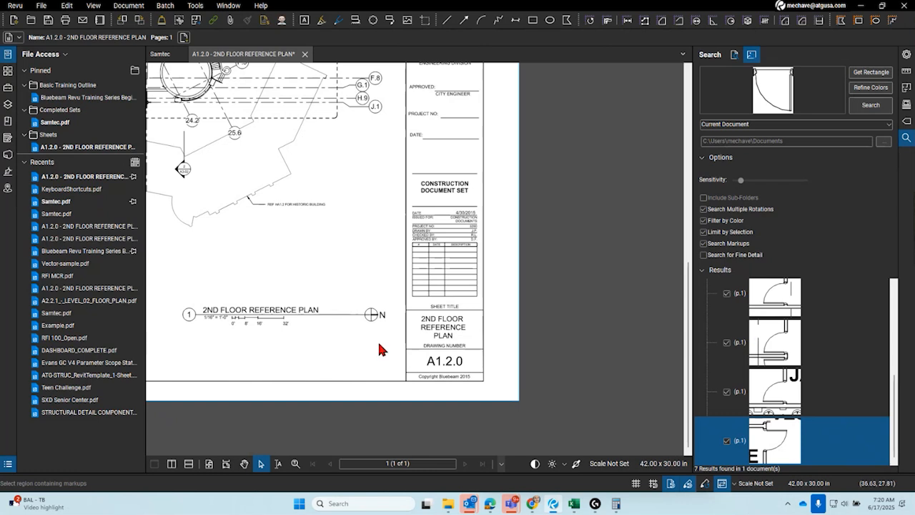
Switch from the visual search to the text search and look over its options
scroll(378, 348, "left", 2)
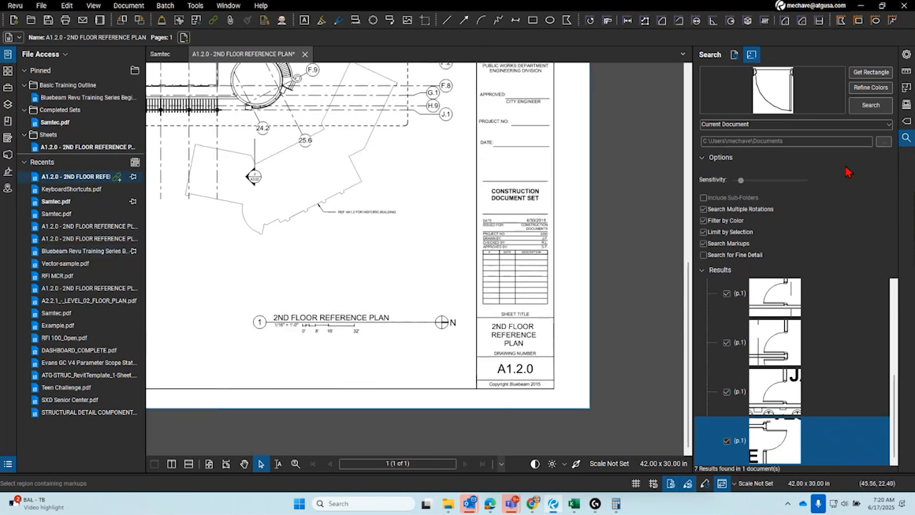
left_click(735, 62)
left_click(744, 73)
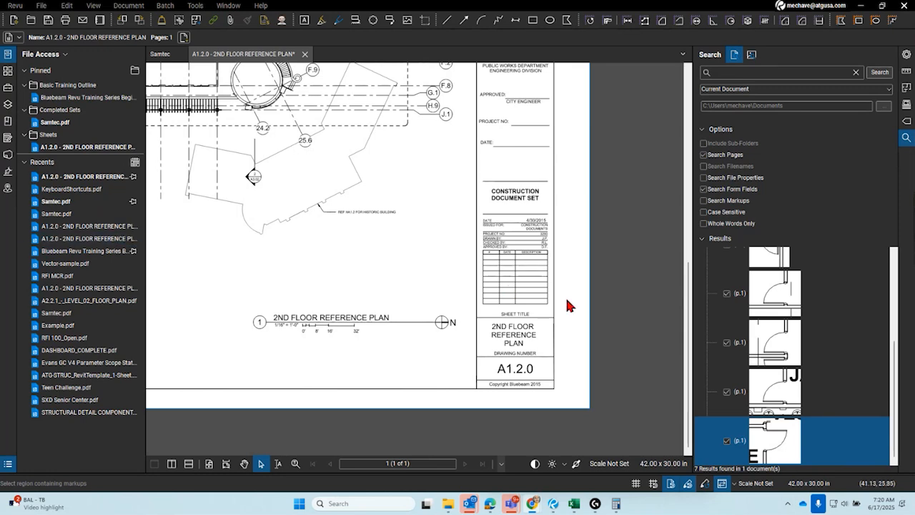
scroll(436, 322, "down", 5)
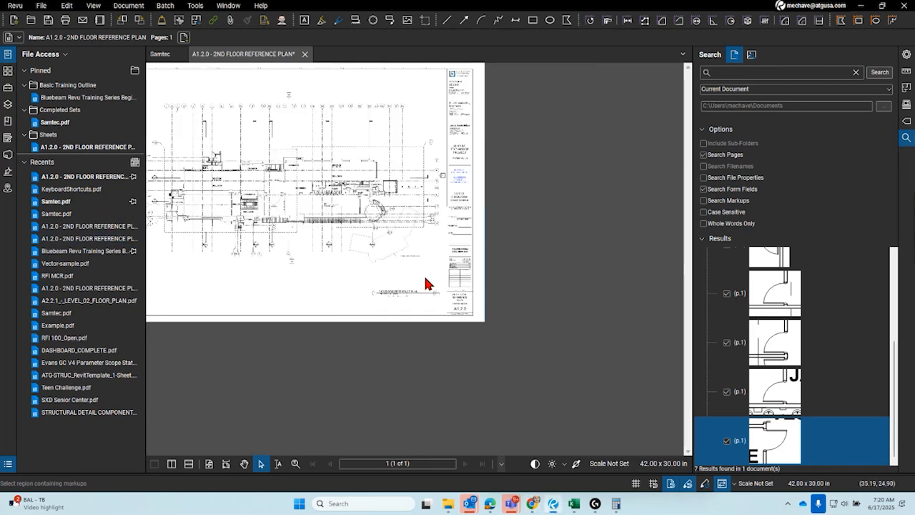
left_click(304, 54)
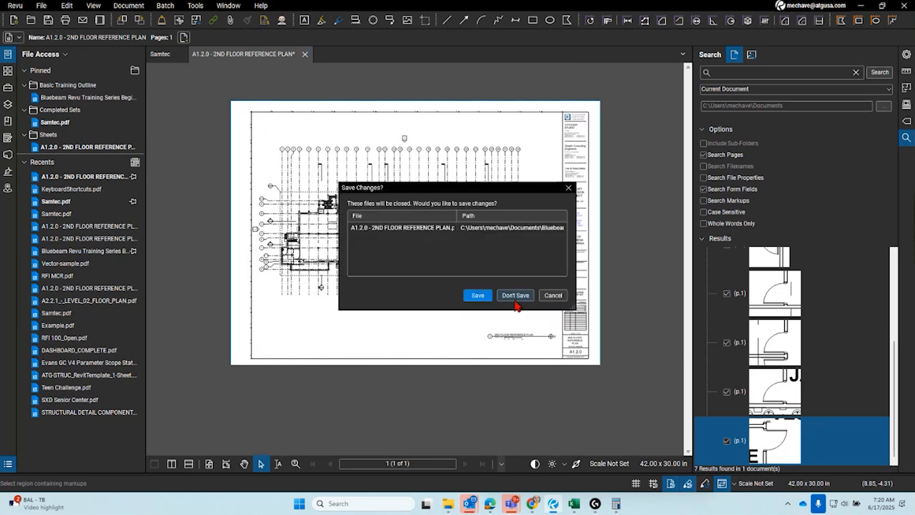
left_click(550, 296)
scroll(355, 276, "up", 5)
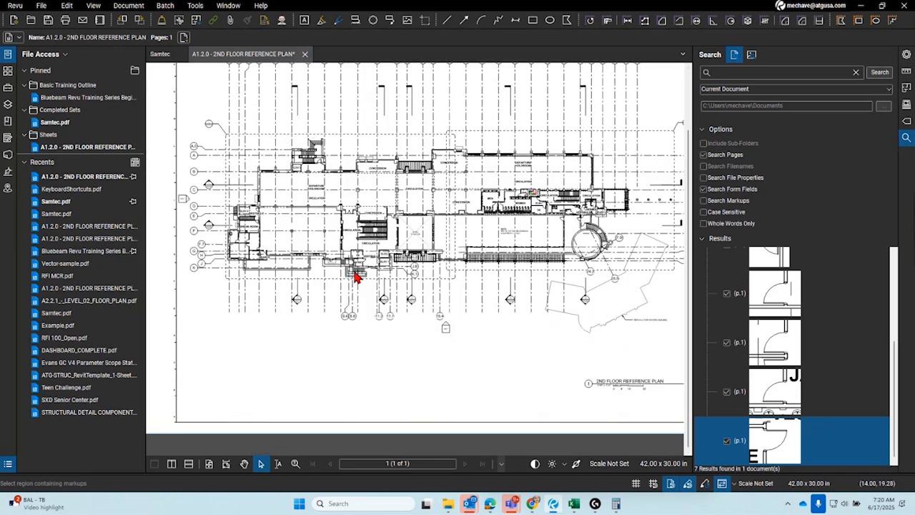
Hide the search and file access areas so the 2nd floor reference plan fills the workspace
left_click(905, 136)
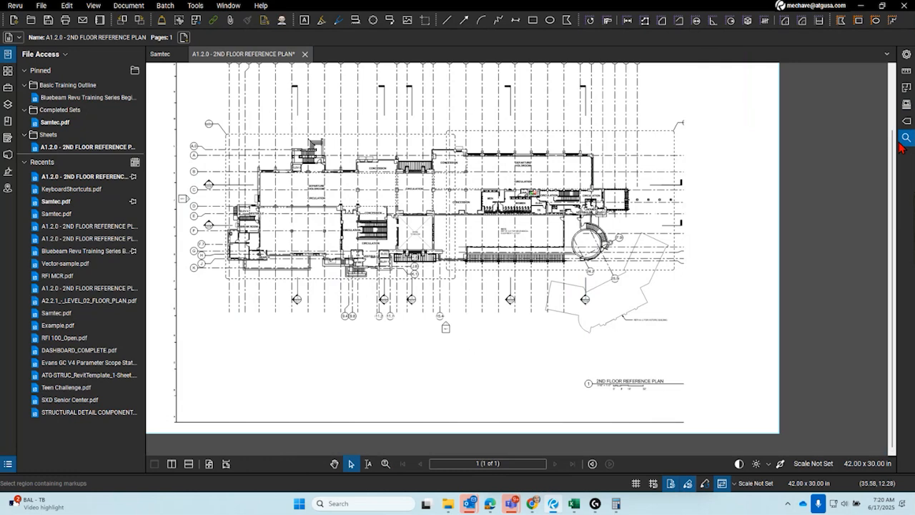
left_click(8, 53)
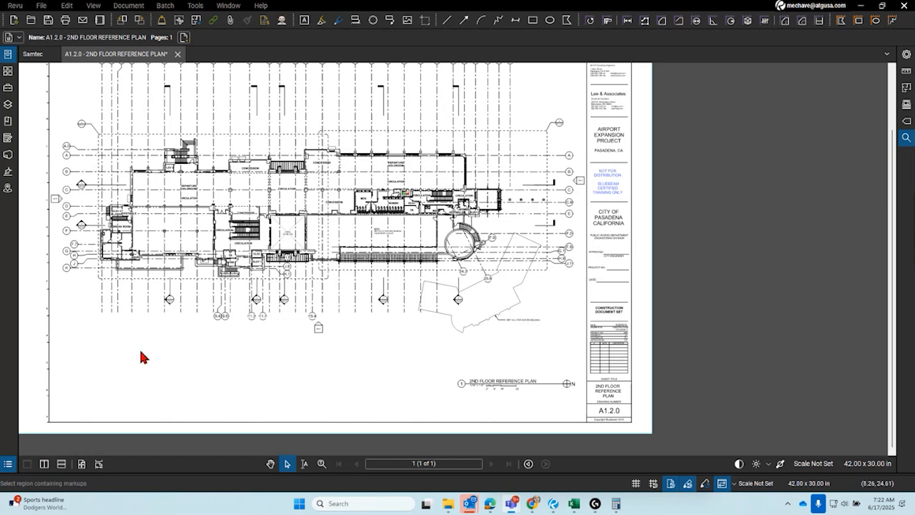
left_click_drag(141, 352, 280, 357)
scroll(372, 306, "up", 2)
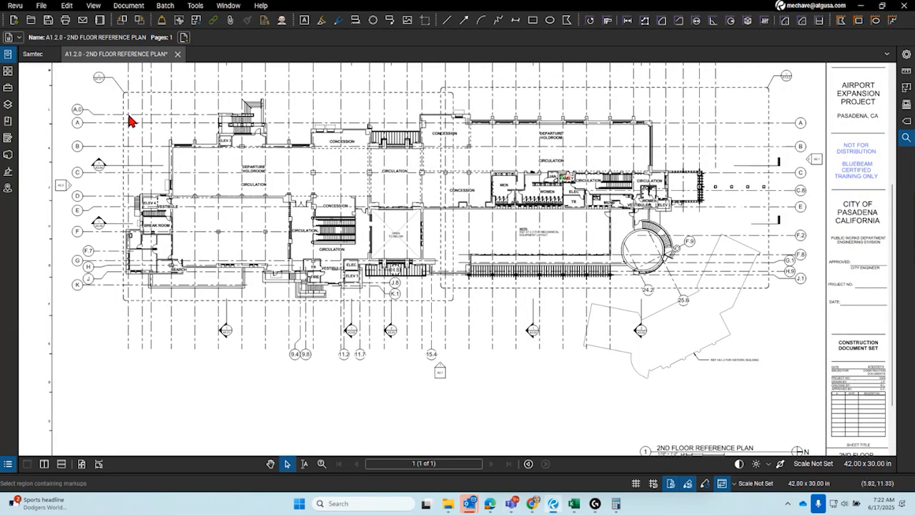
Show the markups list and import the markups from A1.2.0 - 2ND FLOOR REFERENCE PLAN_ALL COMMENTS in the Import Comments folder on disk
left_click(9, 463)
left_click(66, 363)
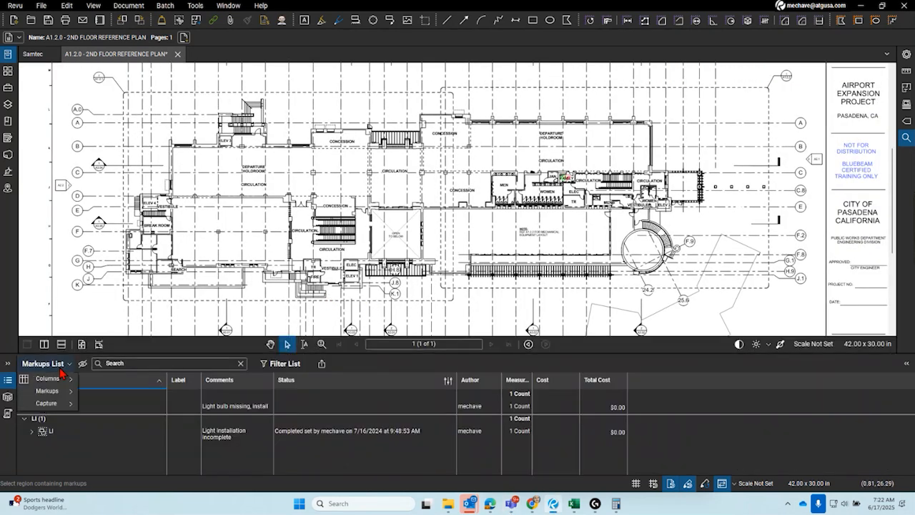
mouse_move(60, 398)
left_click(118, 391)
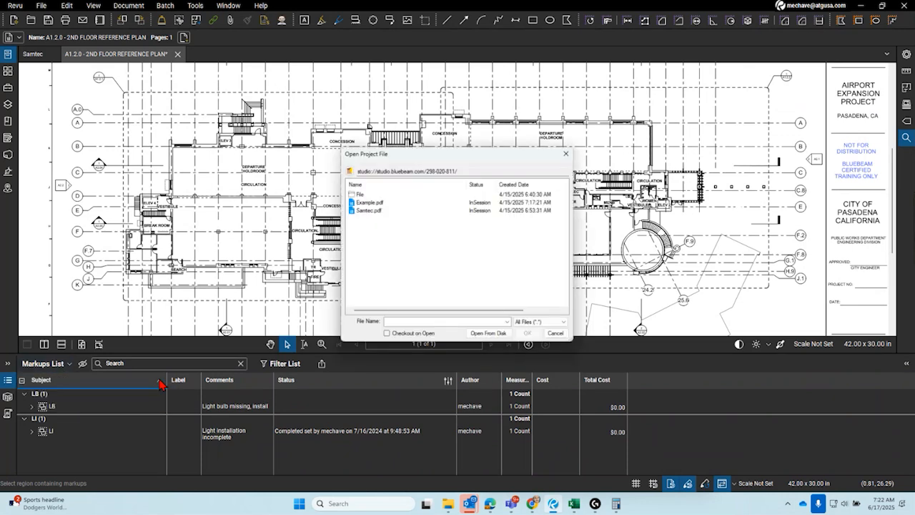
left_click(489, 334)
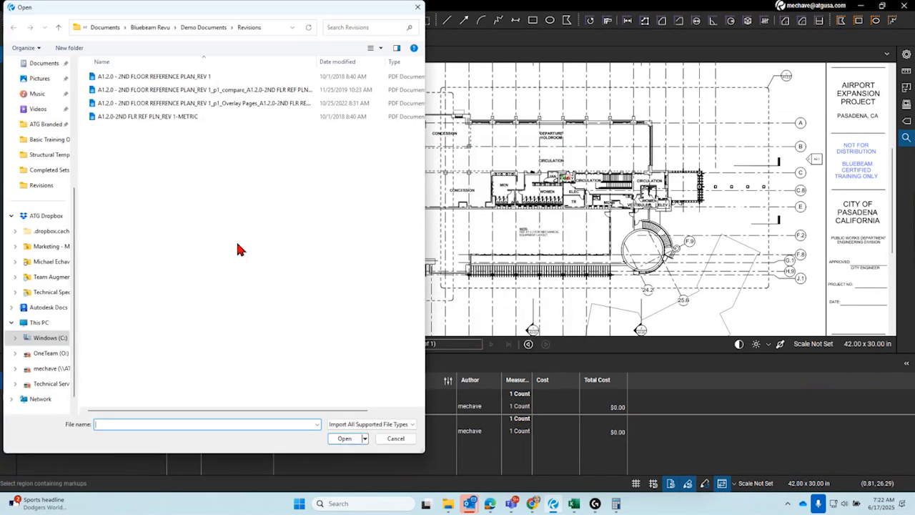
left_click(188, 27)
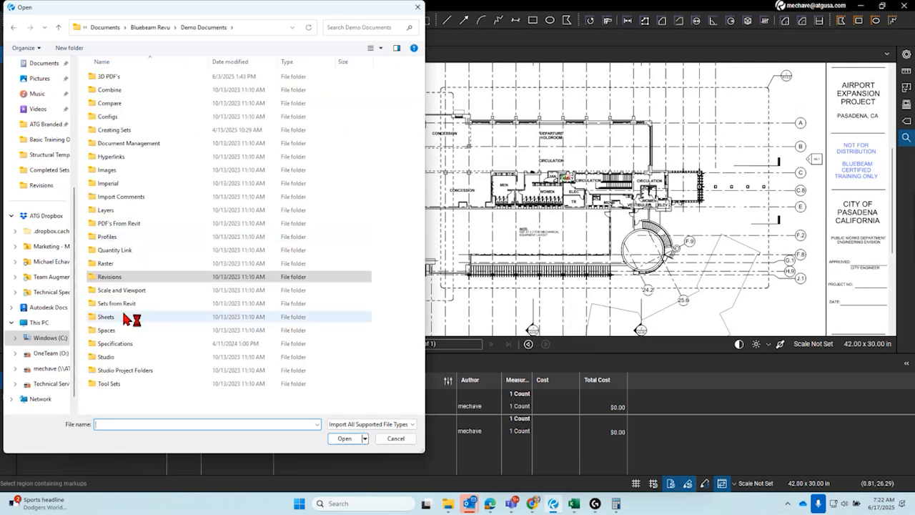
double_click(118, 197)
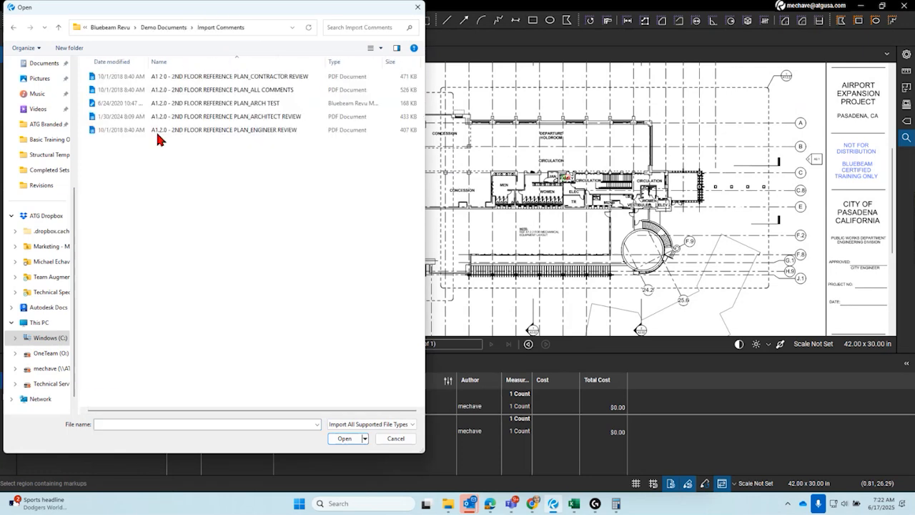
left_click(177, 80)
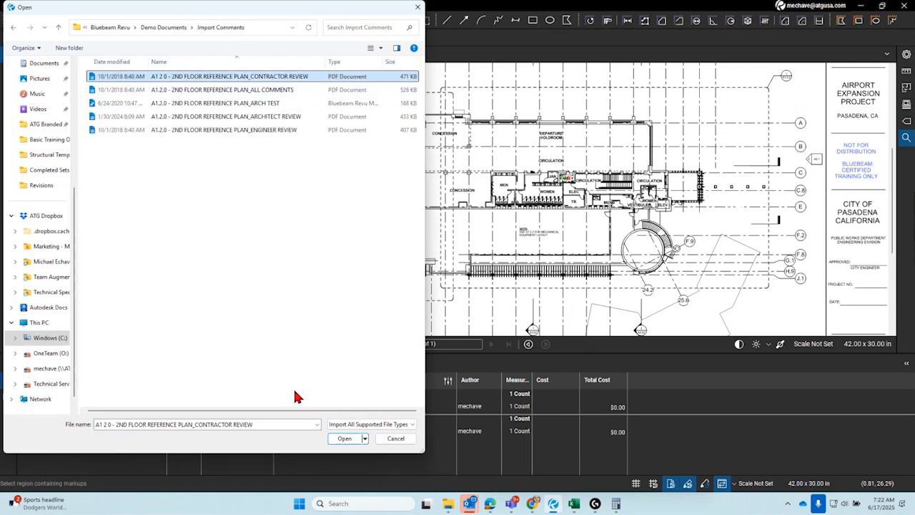
left_click(251, 90)
left_click(350, 440)
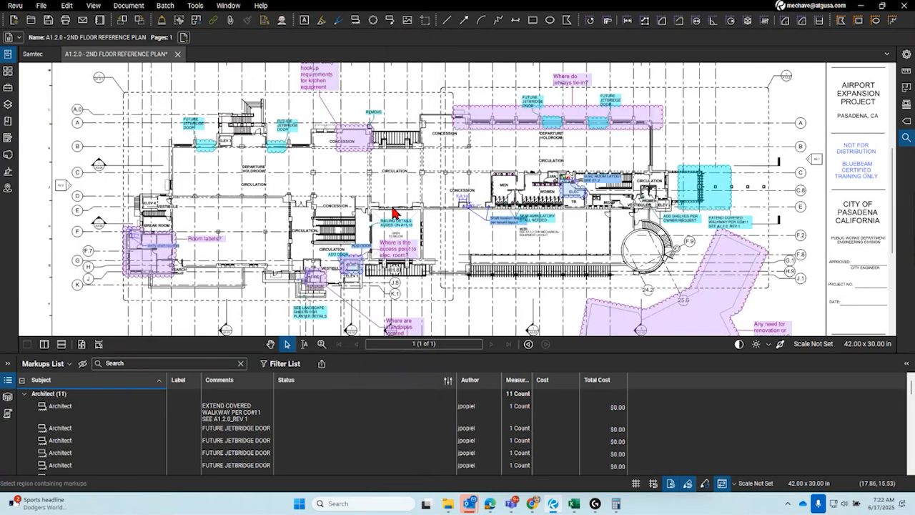
Create a PDF summary of the plan's markups, appended and hyperlinked to the current PDF
scroll(370, 159, "down", 3)
left_click_drag(338, 221, 334, 258)
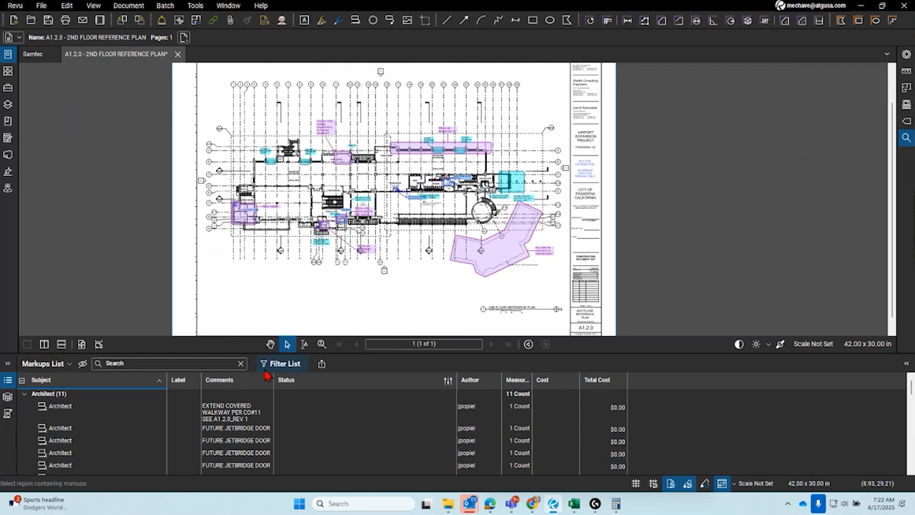
left_click(321, 364)
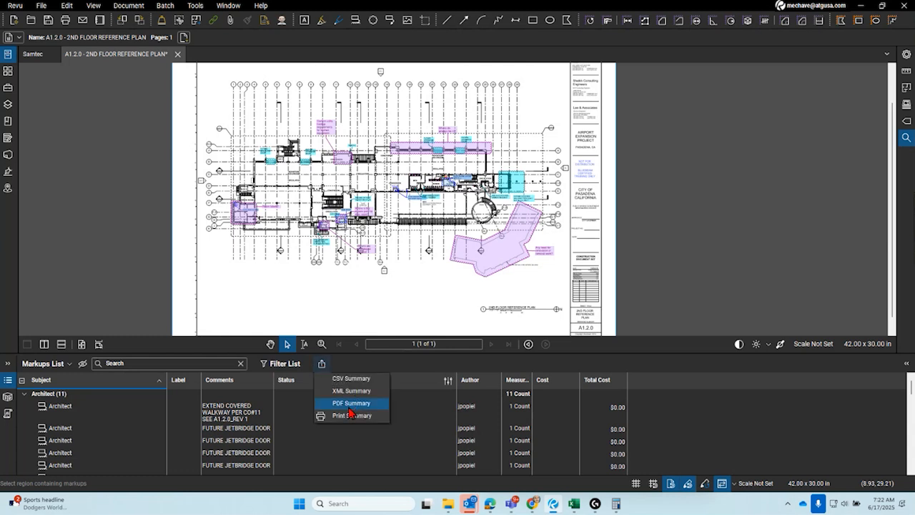
left_click(349, 406)
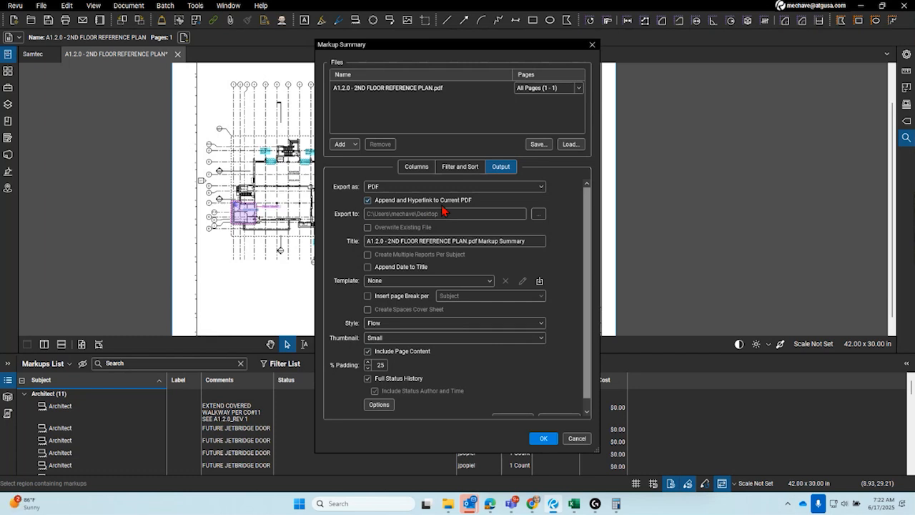
left_click(543, 438)
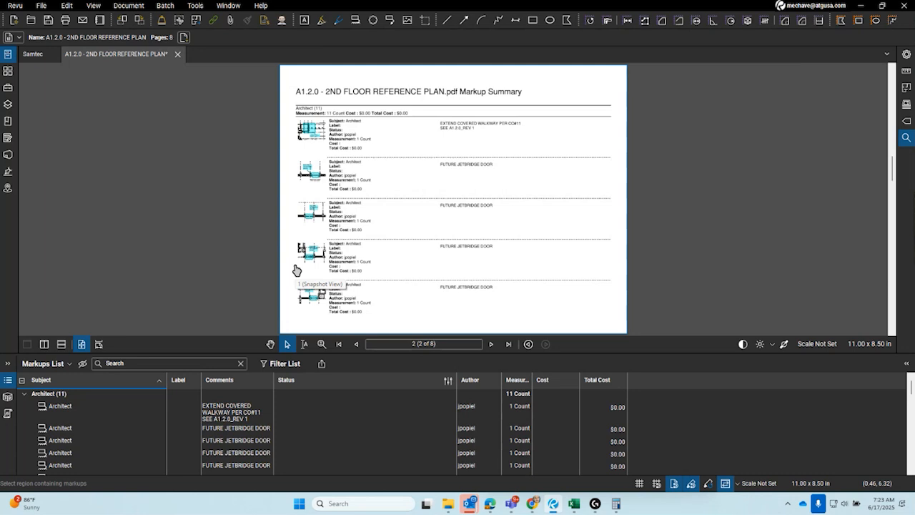
Shrink the markups list to give the markup summary page more room
left_click_drag(356, 355, 355, 428)
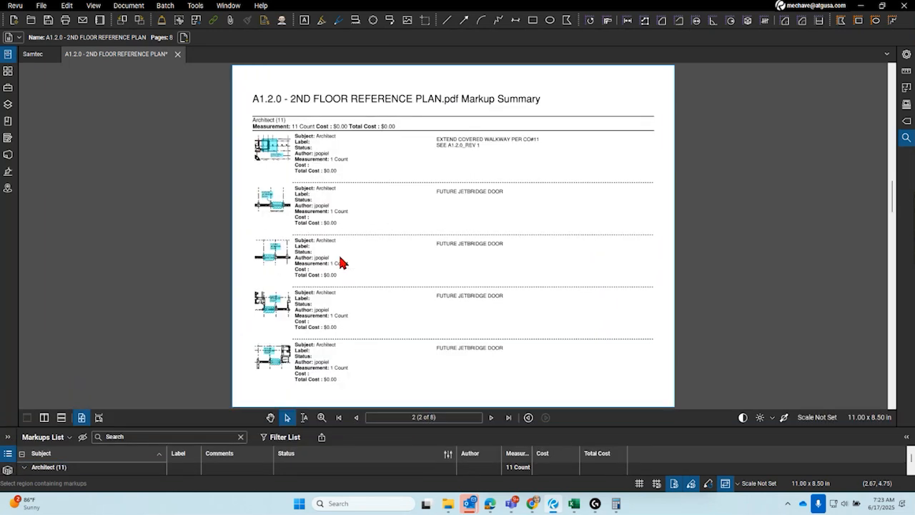
left_click_drag(341, 264, 341, 218)
left_click_drag(327, 179, 323, 206)
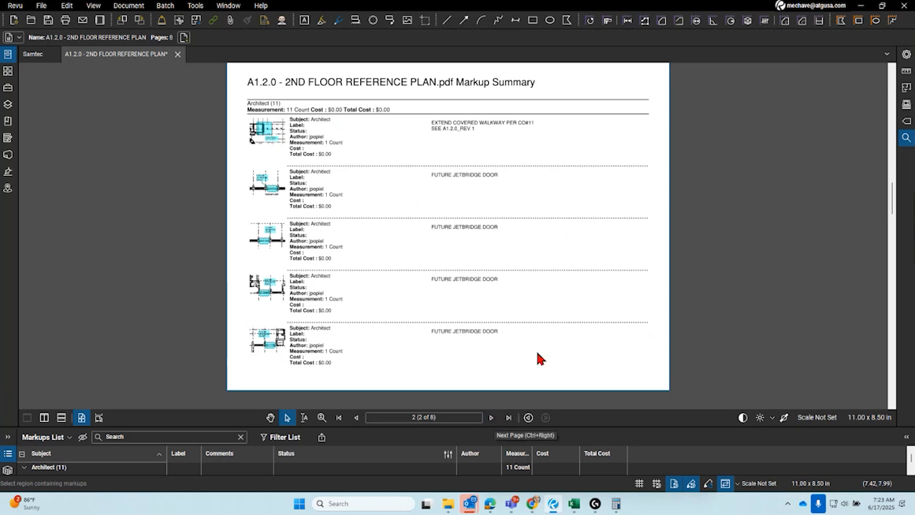
Check the plan level of the signed-in Bluebeam account
left_click(812, 5)
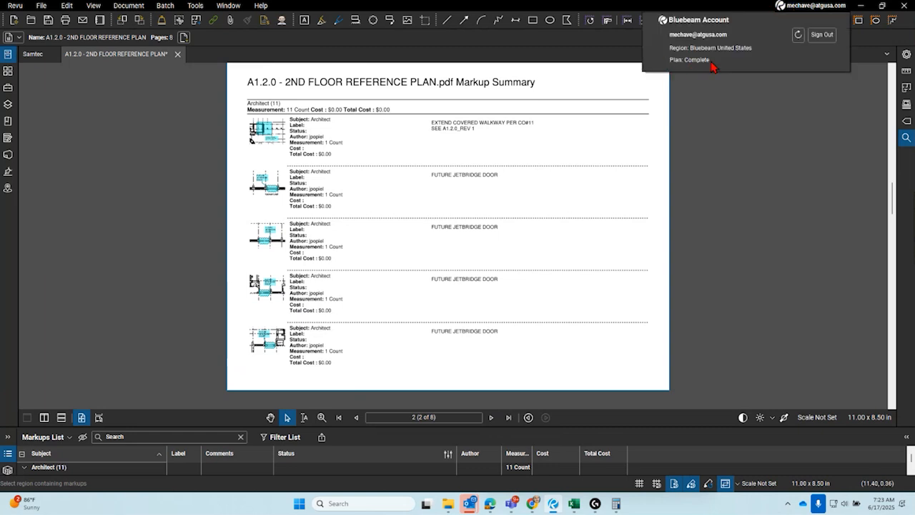
left_click(424, 266)
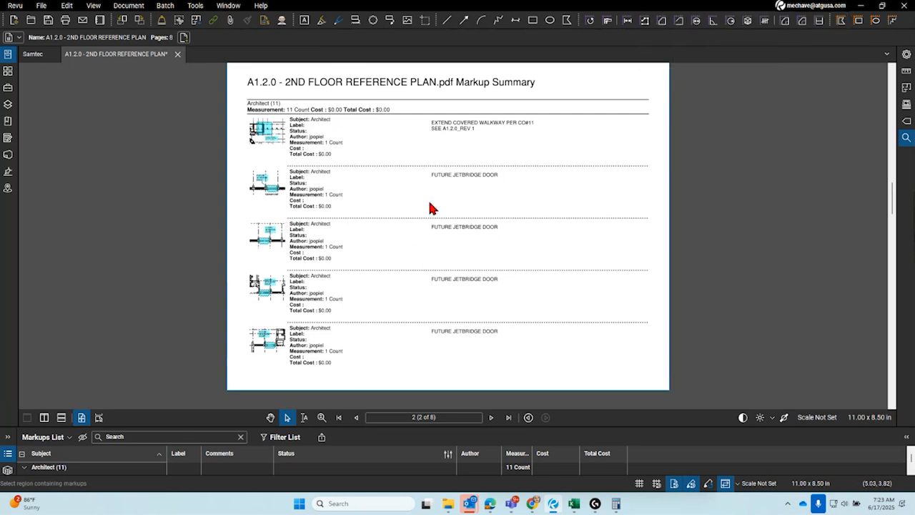
Review the output, filter and sort options for a PDF markup summary, and leave without creating another one
left_click(321, 437)
left_click(354, 460)
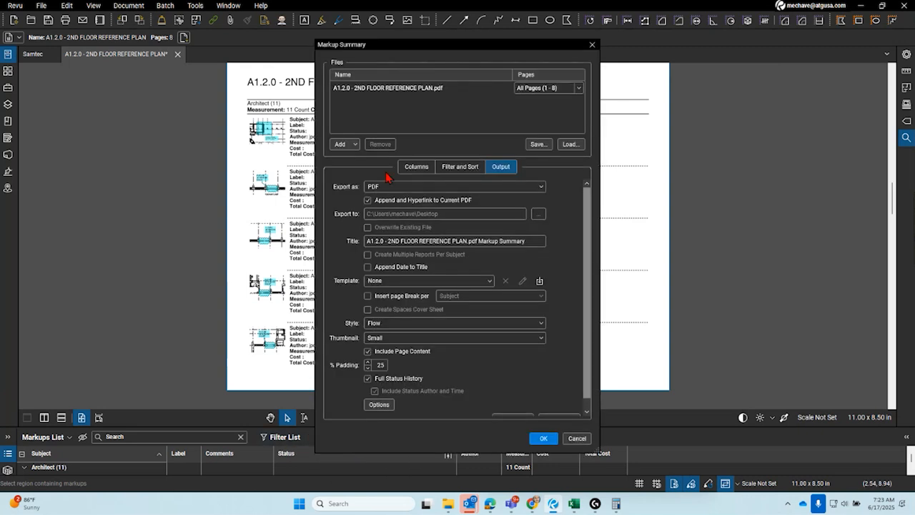
left_click(457, 169)
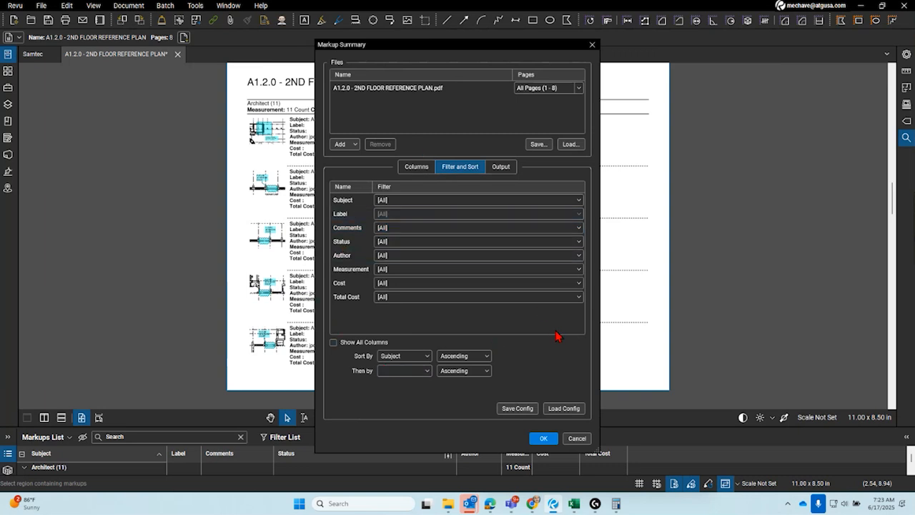
left_click(592, 47)
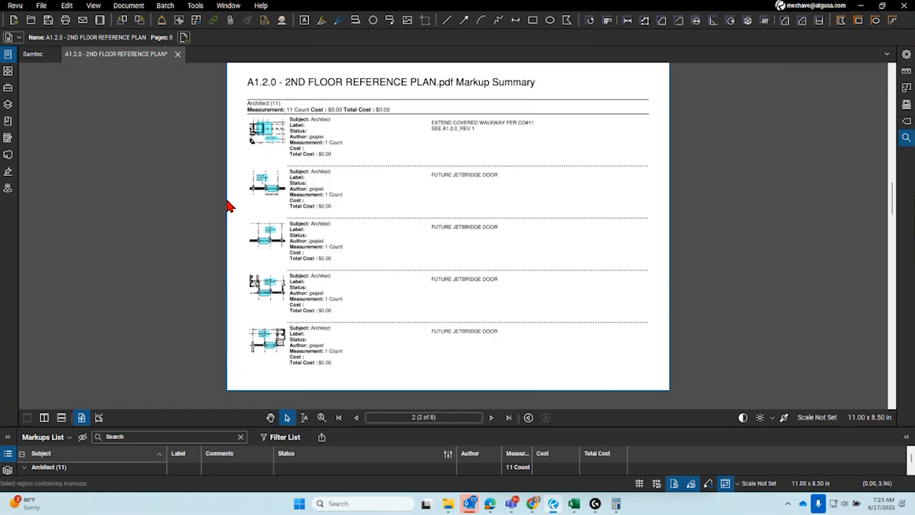
Follow the second summary entry's thumbnail to its FUTURE JETBRIDGE DOOR markup on the plan, and return to the summary page
scroll(250, 142, "up", 3)
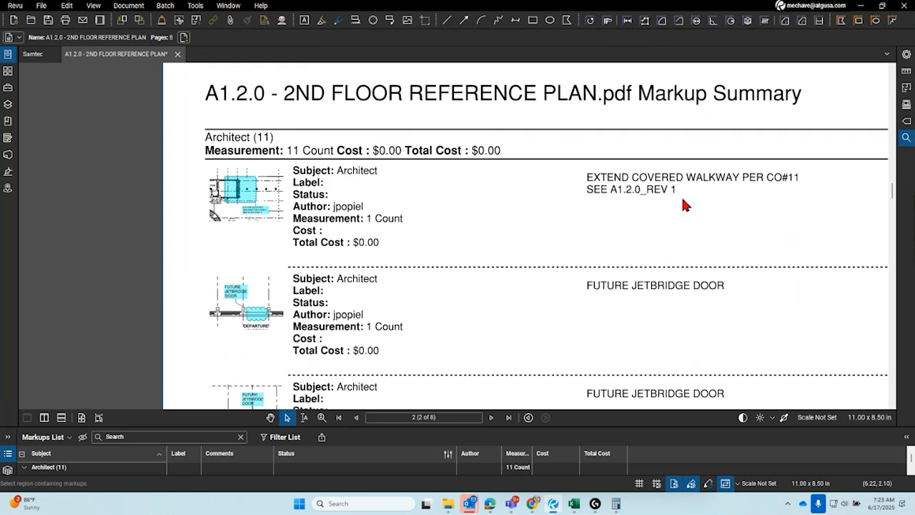
scroll(629, 185, "down", 2)
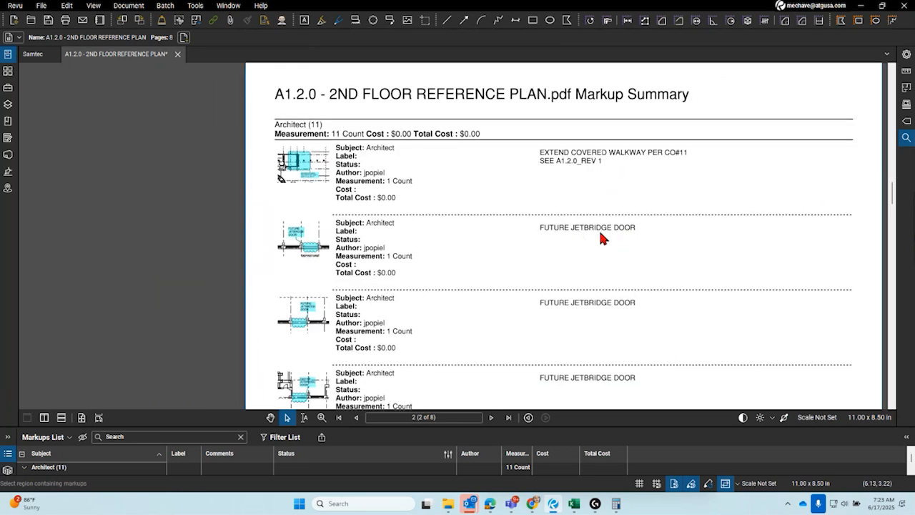
scroll(385, 282, "up", 2)
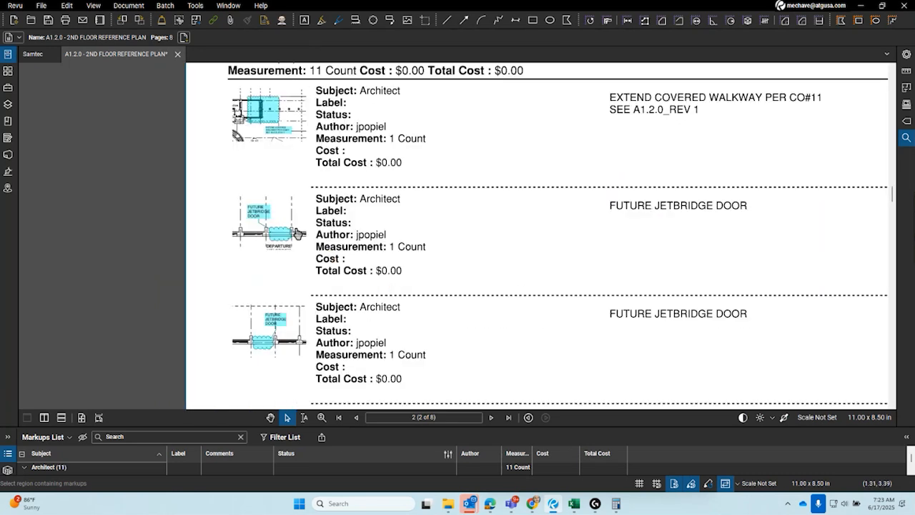
left_click(274, 228)
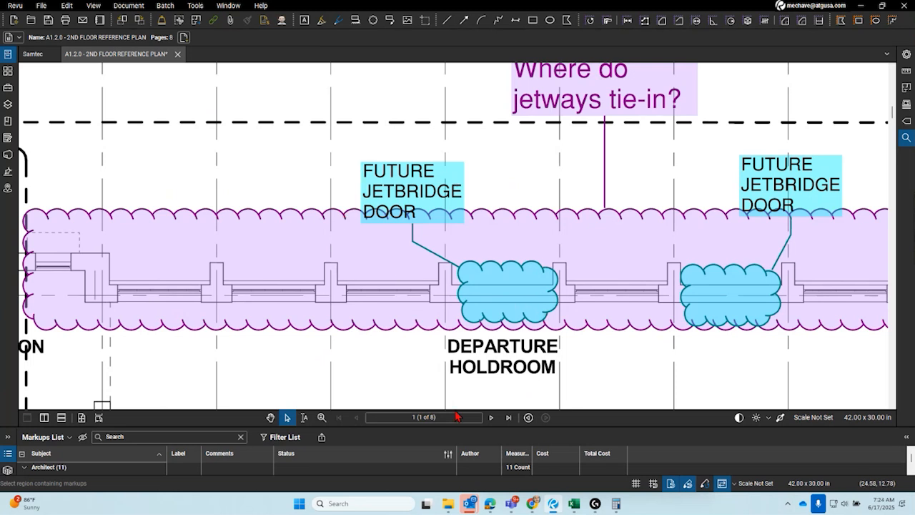
left_click(528, 417)
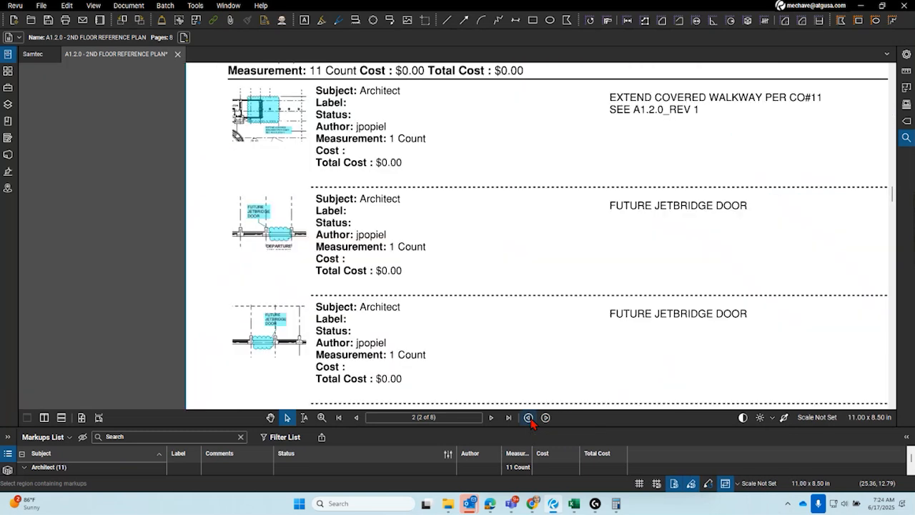
Follow the EXTEND COVERED WALKWAY entry's thumbnail to its markup on the plan, and step back through the views to the summary
left_click(260, 129)
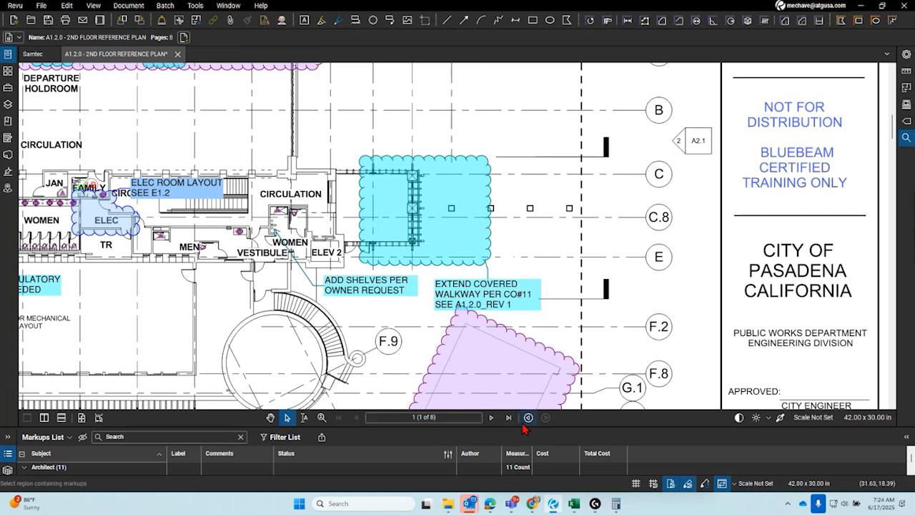
scroll(786, 171, "up", 5)
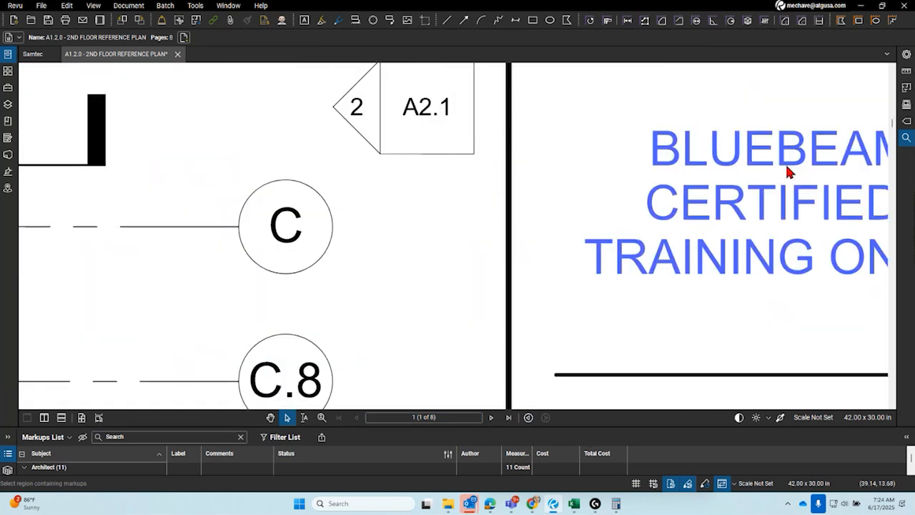
left_click(529, 418)
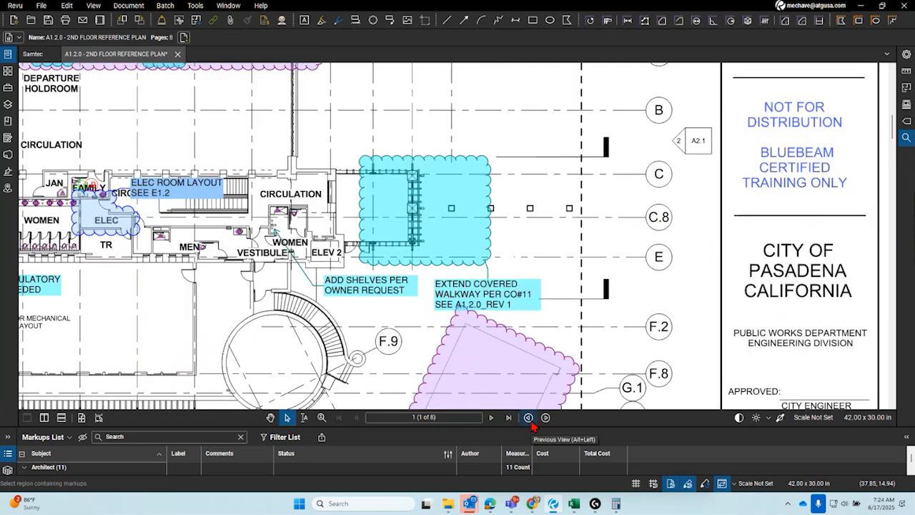
left_click(529, 420)
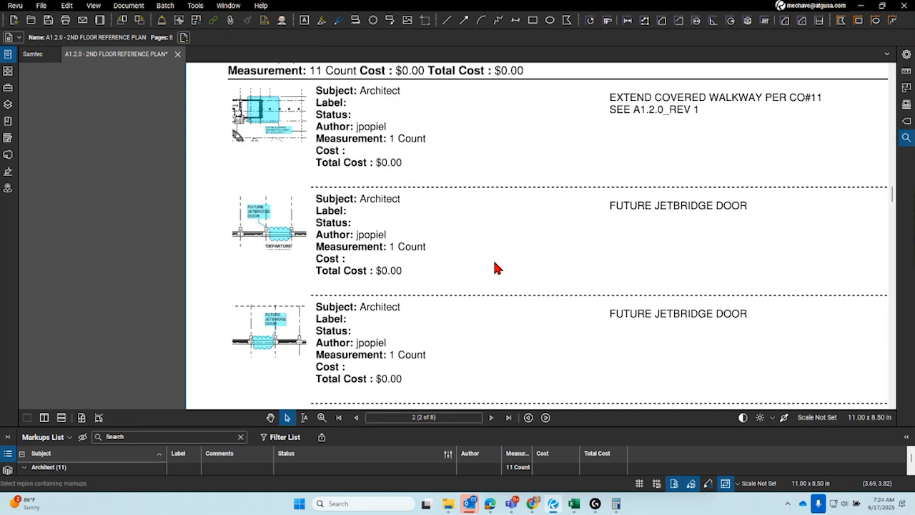
left_click_drag(494, 261, 469, 245)
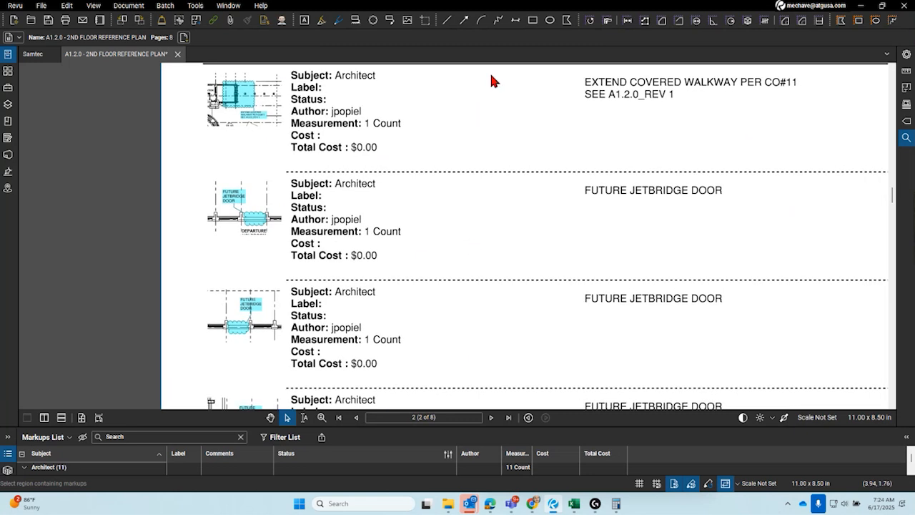